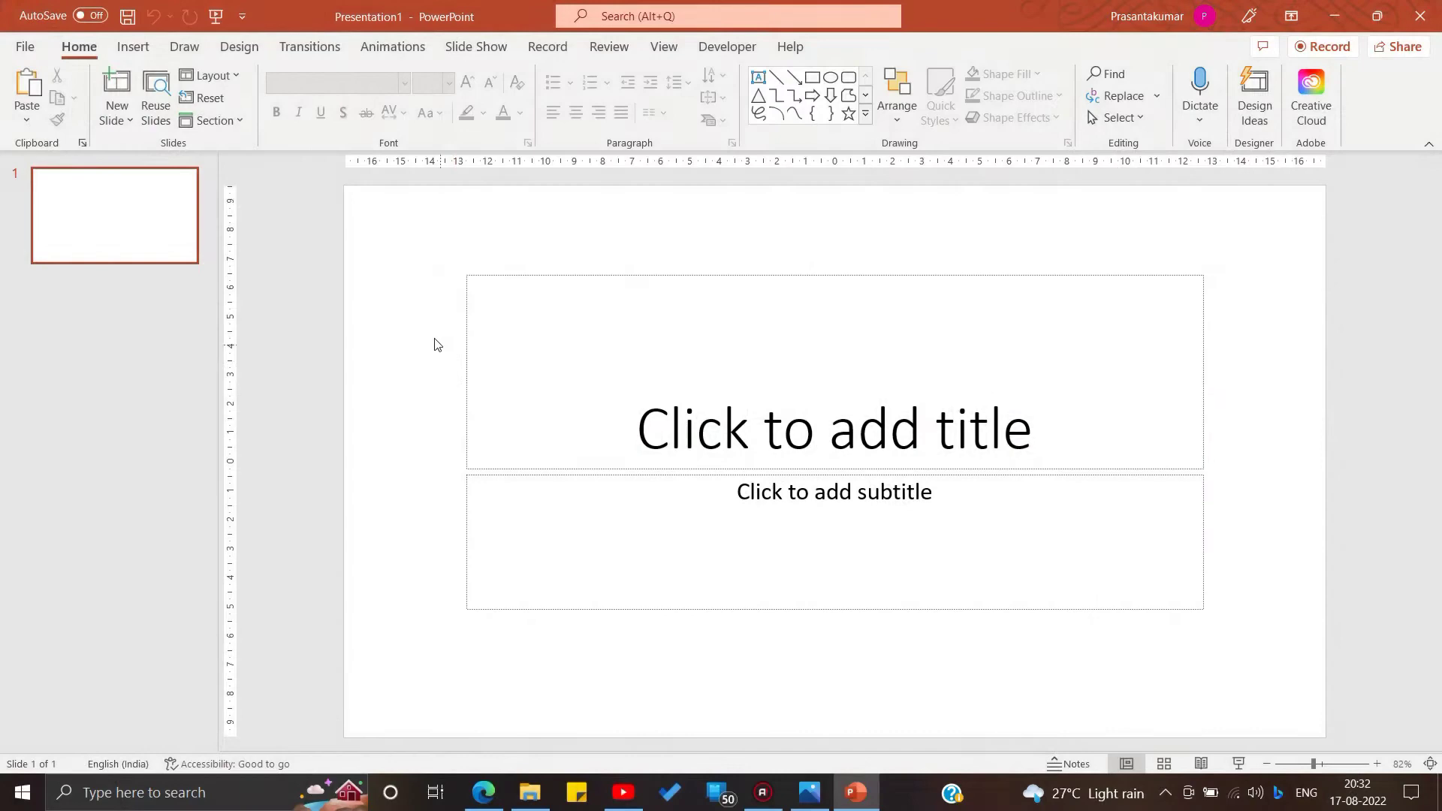
Switch the slide to the Blank layout and draw a rectangle on it.
right_click(435, 341)
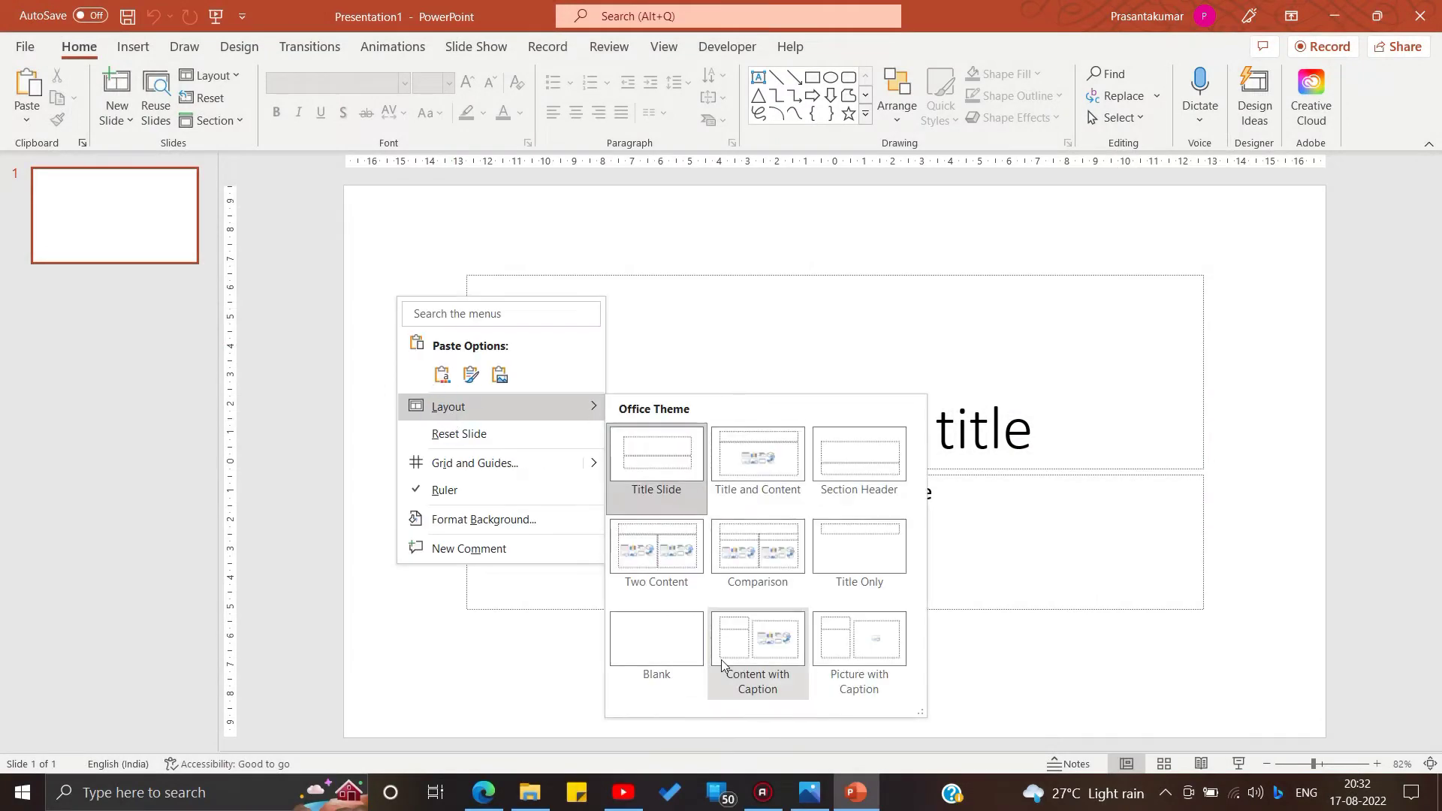
left_click(698, 647)
left_click(133, 46)
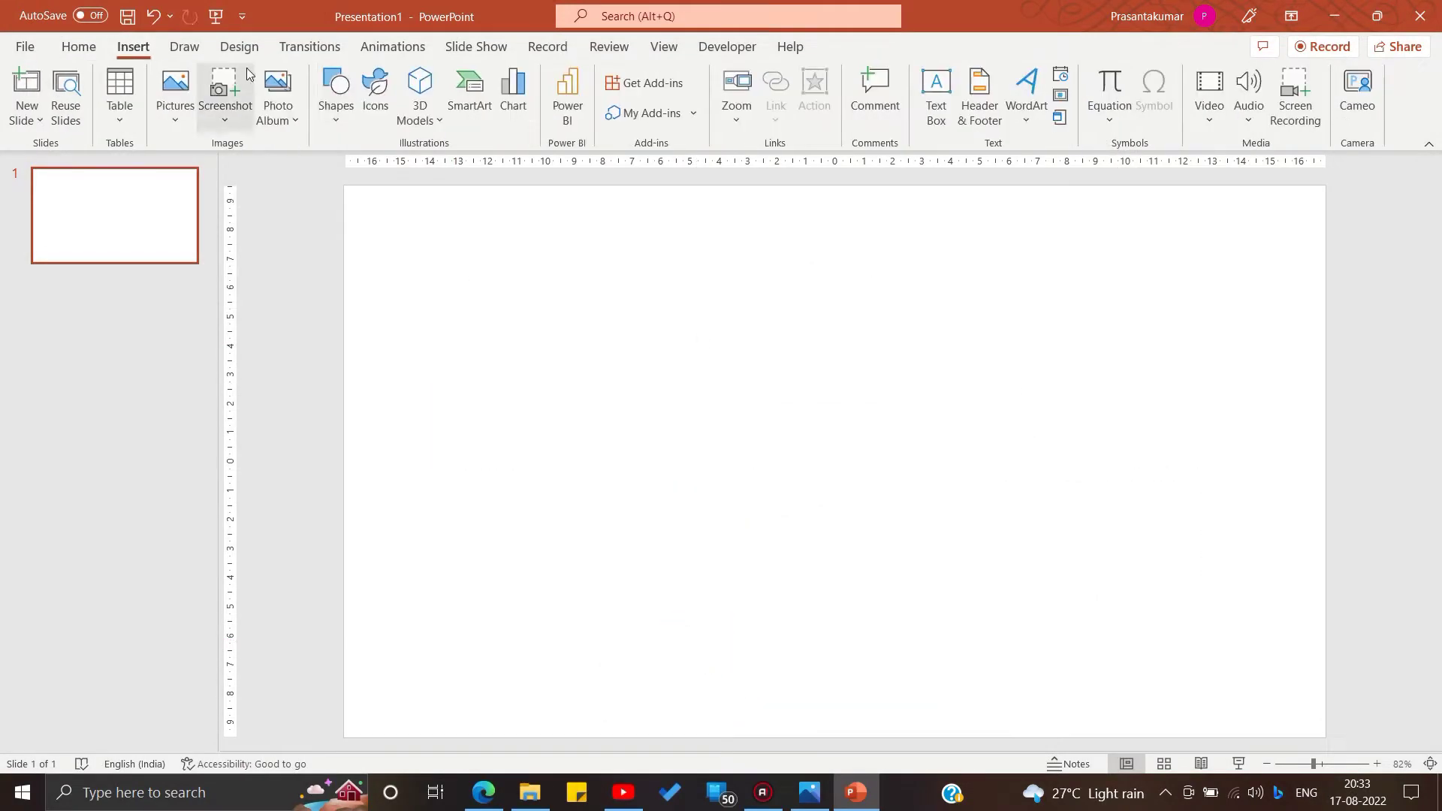
left_click(337, 94)
left_click(376, 170)
left_click_drag(440, 291, 932, 554)
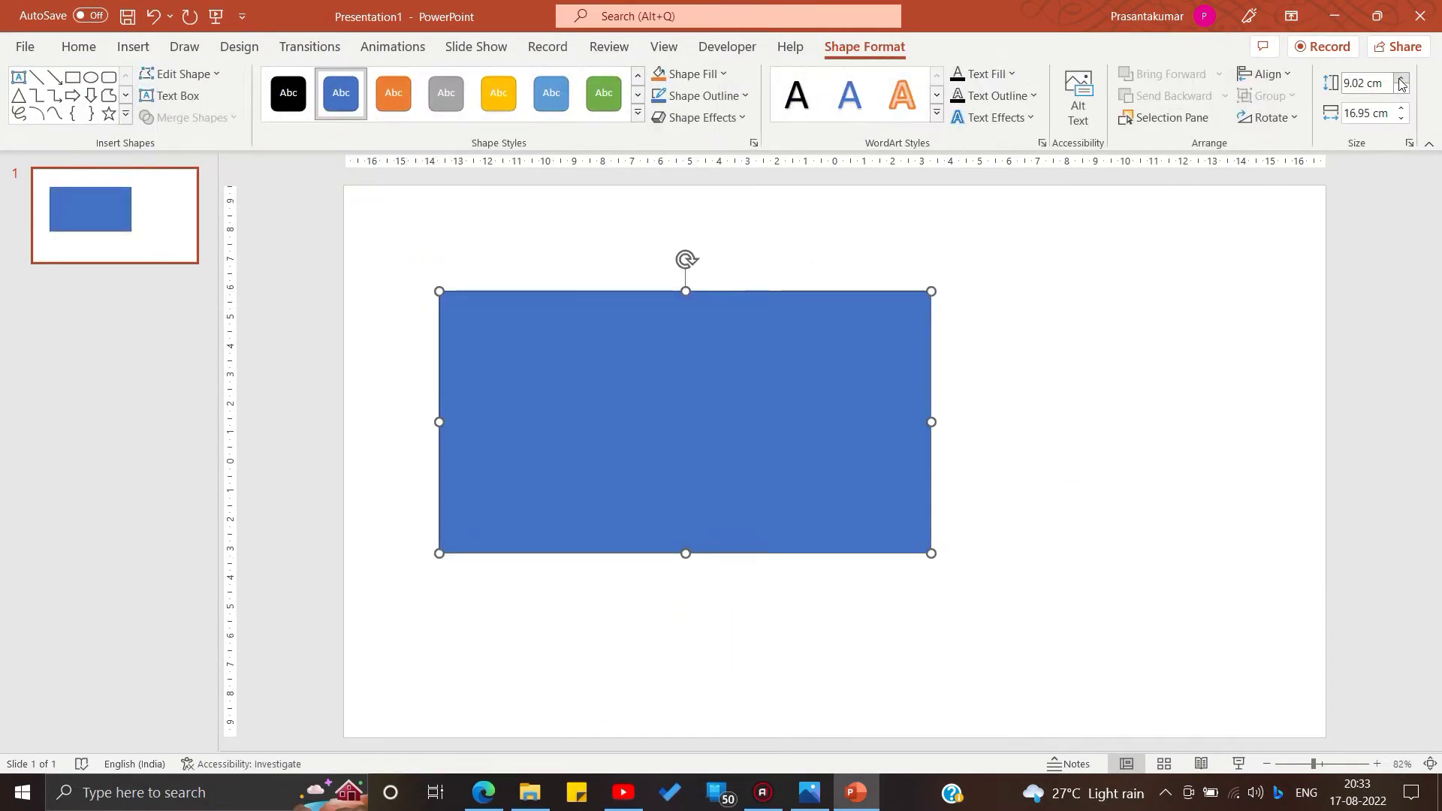
Size the rectangle to 16 cm by 30 cm and centre it horizontally and vertically.
key("Tab")
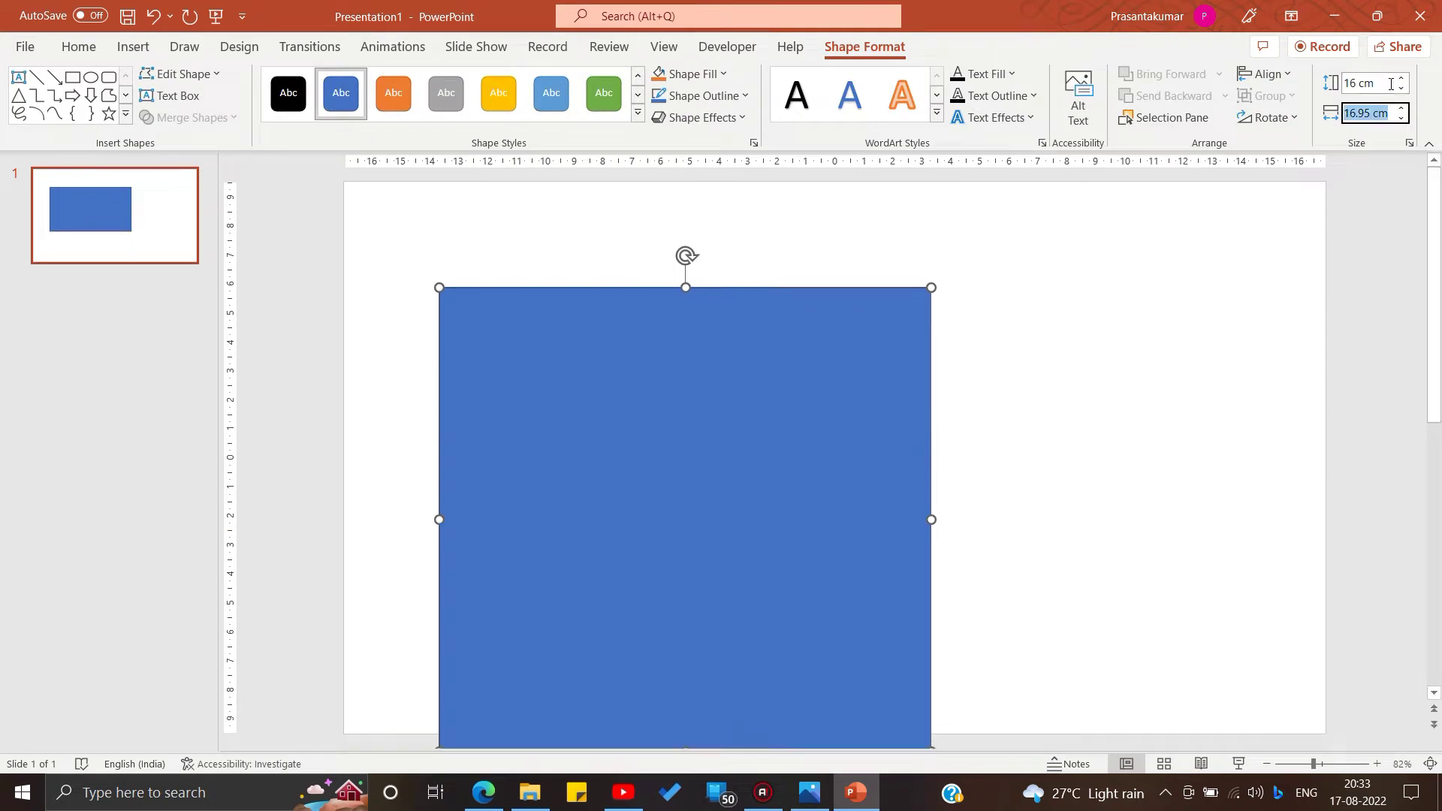
key("Return")
left_click(1268, 74)
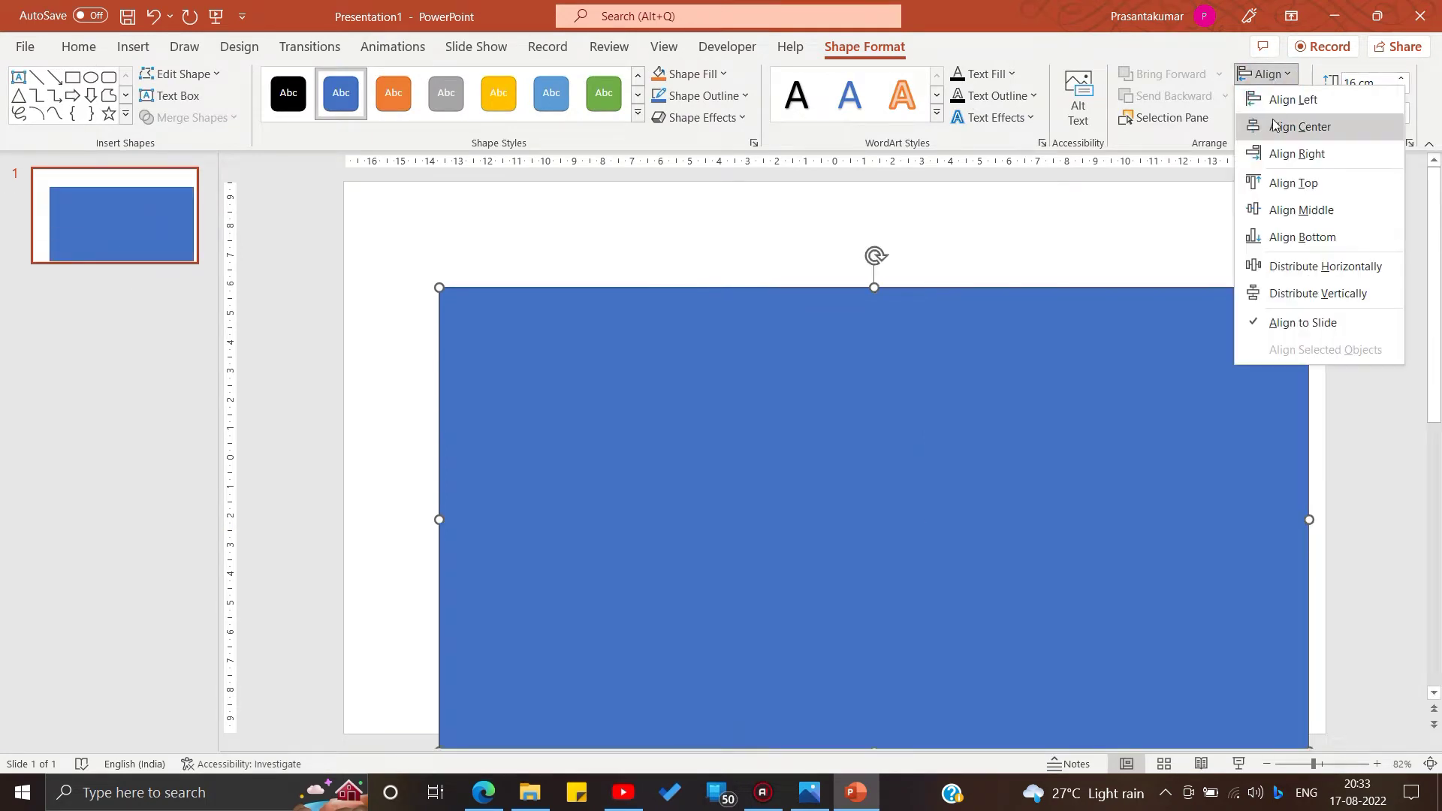
left_click(1275, 126)
left_click(1268, 74)
left_click(1277, 207)
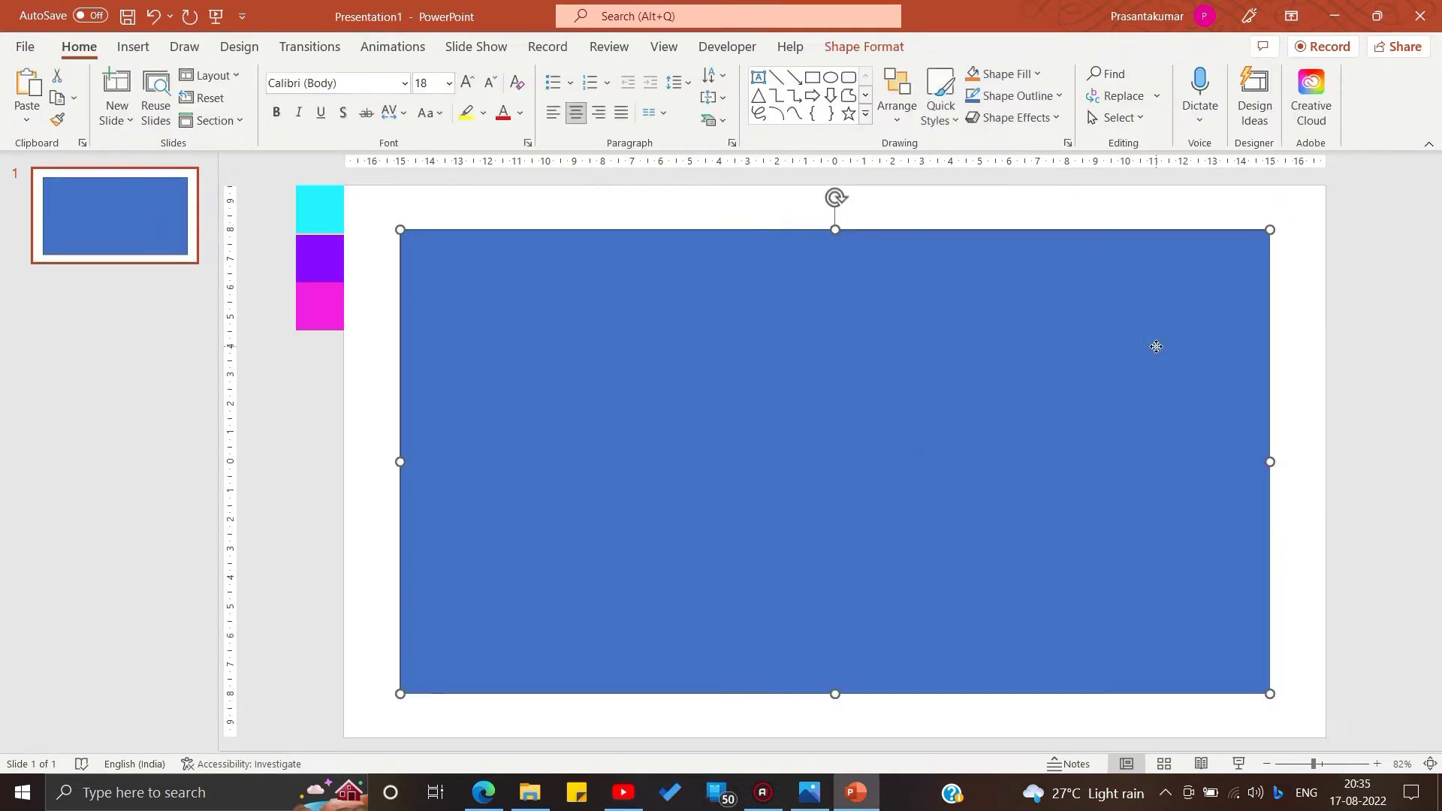
left_click(864, 46)
Give the rectangle a gradient fill and no outline.
left_click(751, 141)
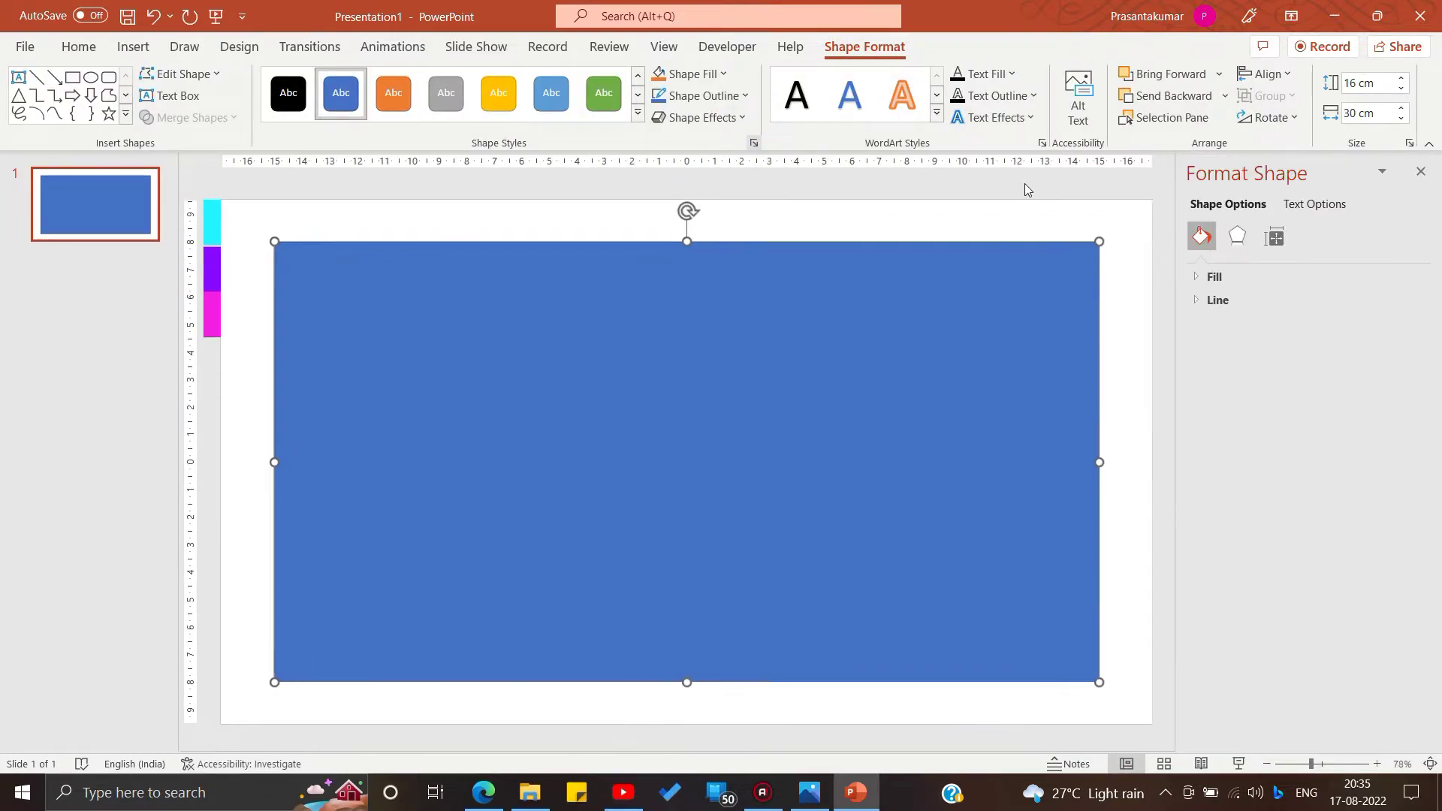
left_click(1209, 276)
left_click(1214, 348)
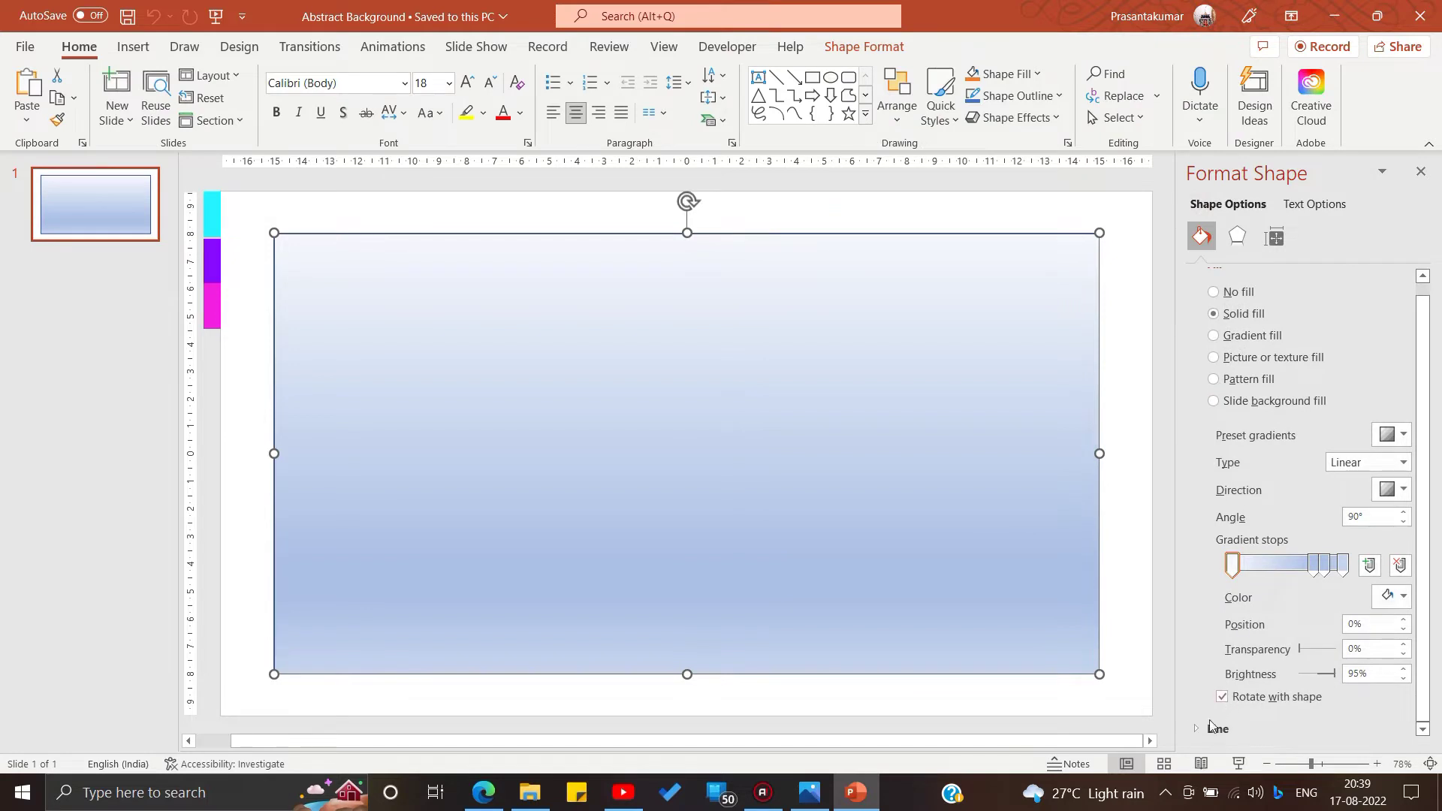
left_click(1210, 727)
scroll(1277, 526, "down", 1)
scroll(1277, 526, "down", 1)
left_click(1213, 582)
scroll(1277, 488, "up", 1)
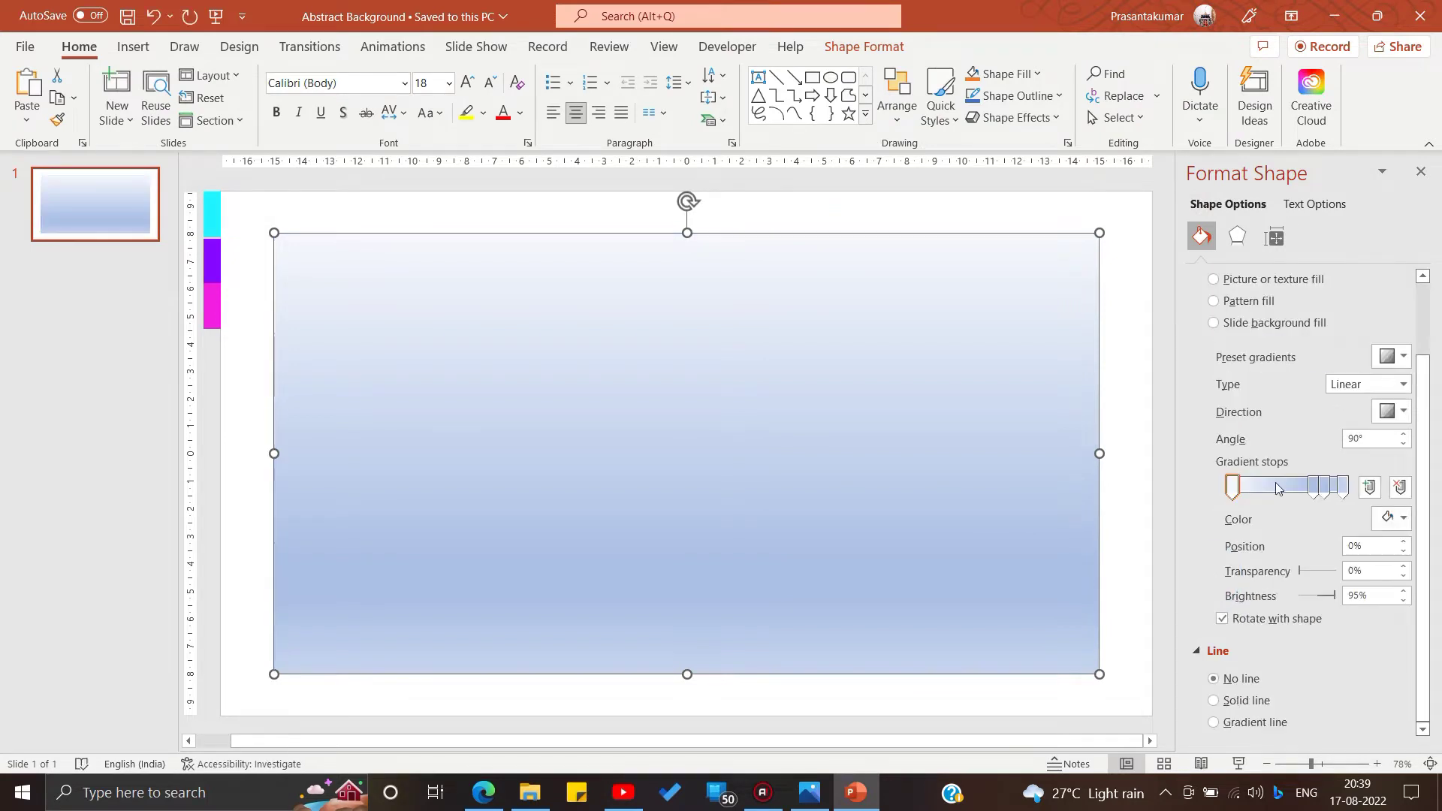
Make the gradient radial from the top-right, with the middle stop at 50%.
left_click(1403, 357)
key("Escape")
left_click(1367, 384)
left_click(1356, 410)
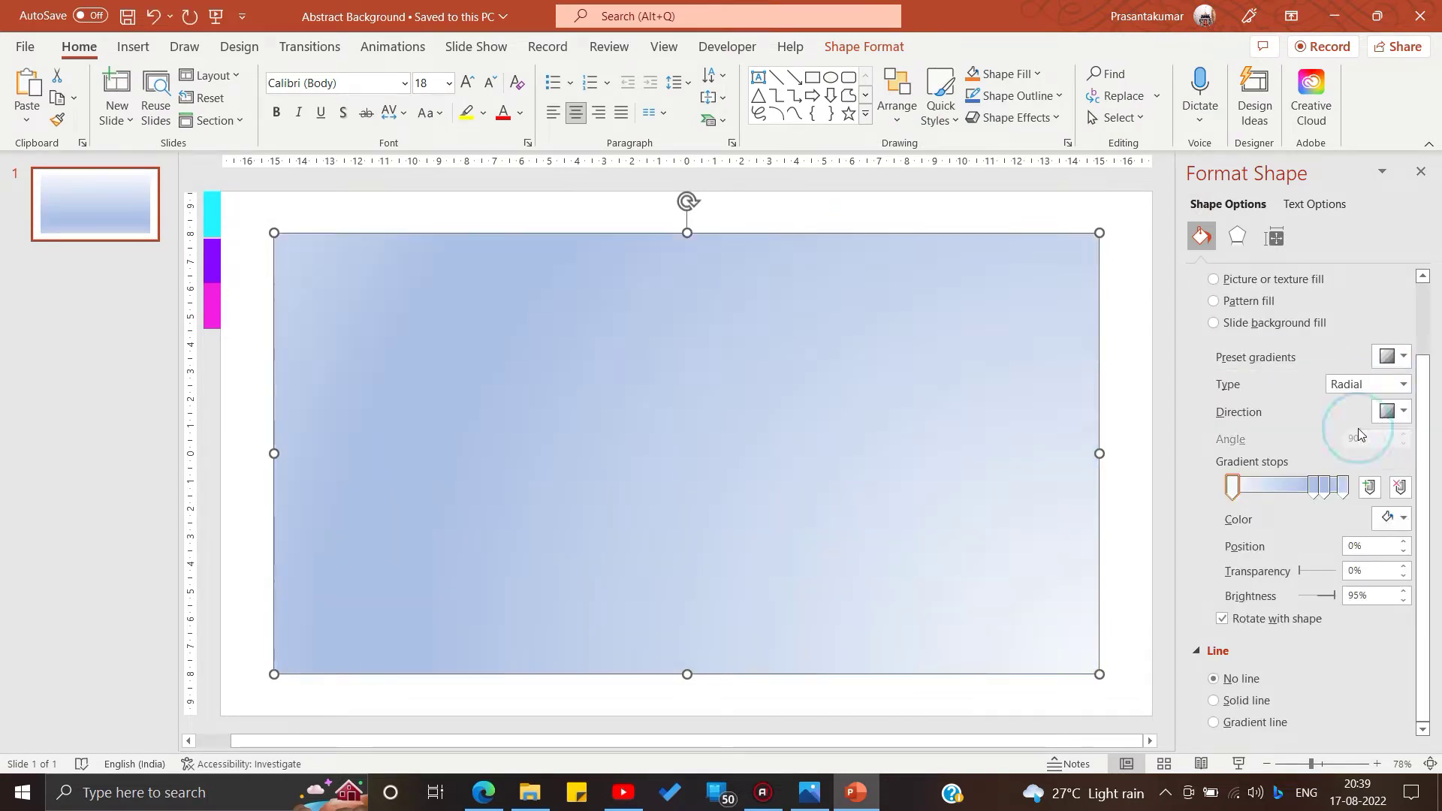
left_click(1394, 411)
left_click(1377, 444)
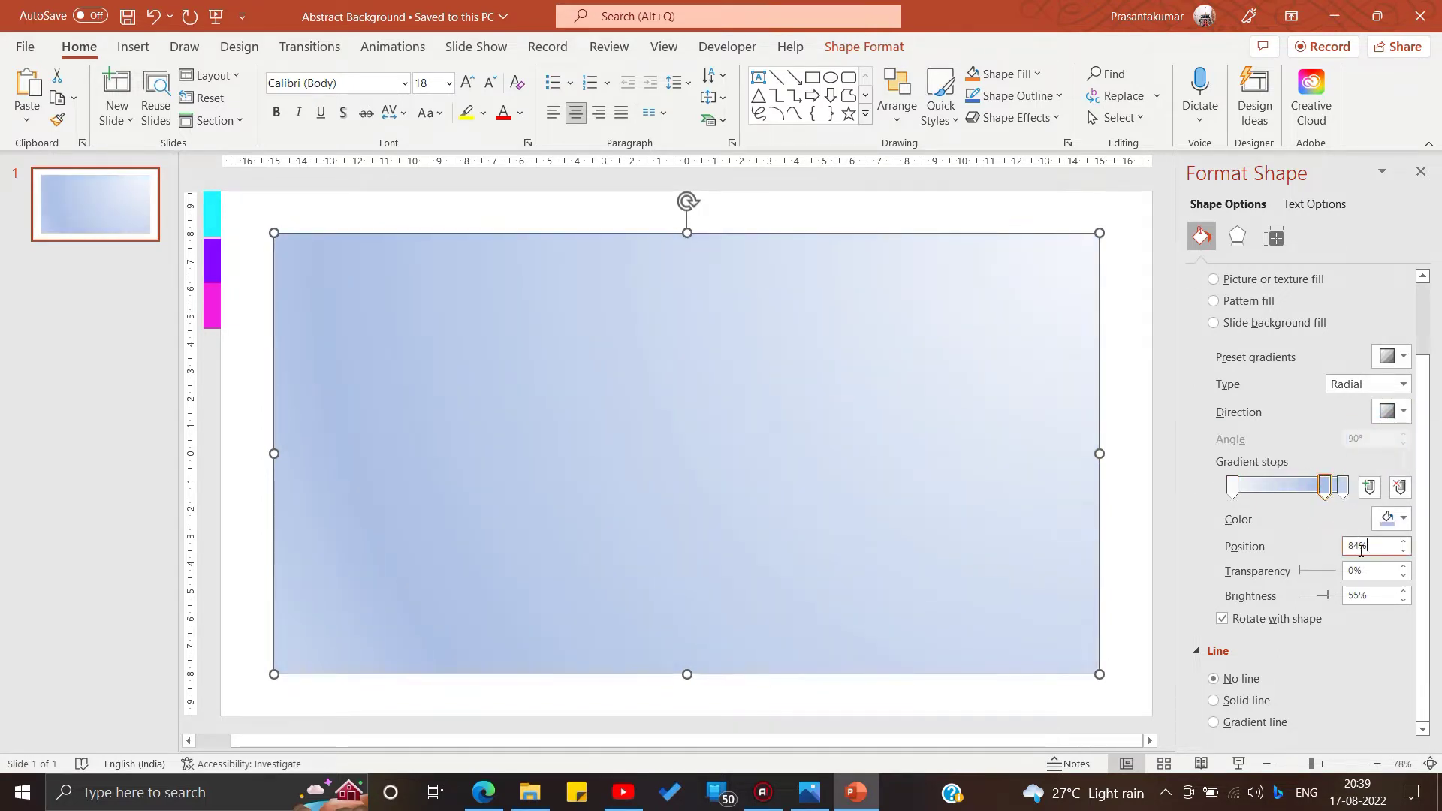
key("BackSpace")
key("BackSpace")
key("BackSpace")
type("50")
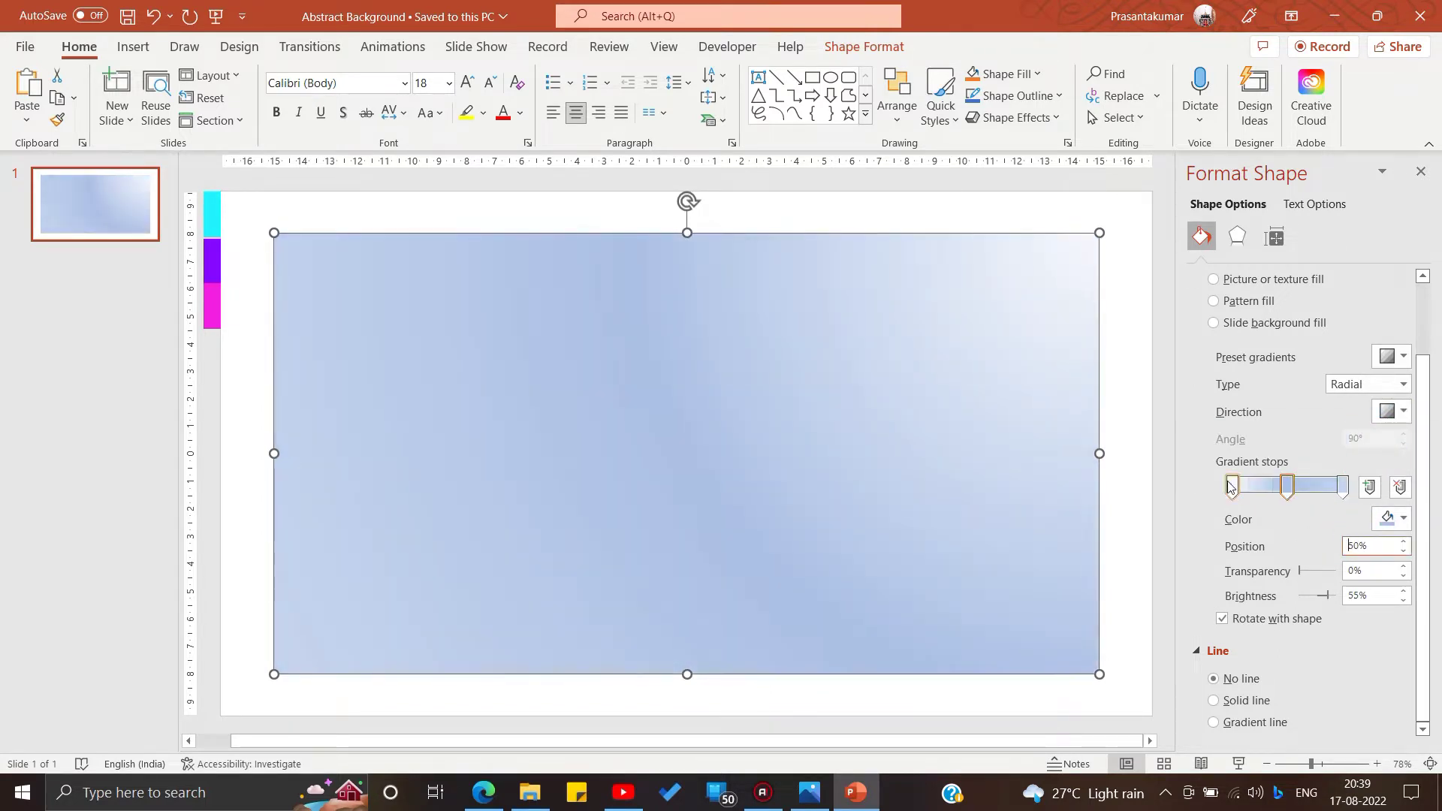
Sample cyan, purple and pink swatches into the three stops and move the middle stop to 58%.
left_click(1394, 519)
left_click(1326, 742)
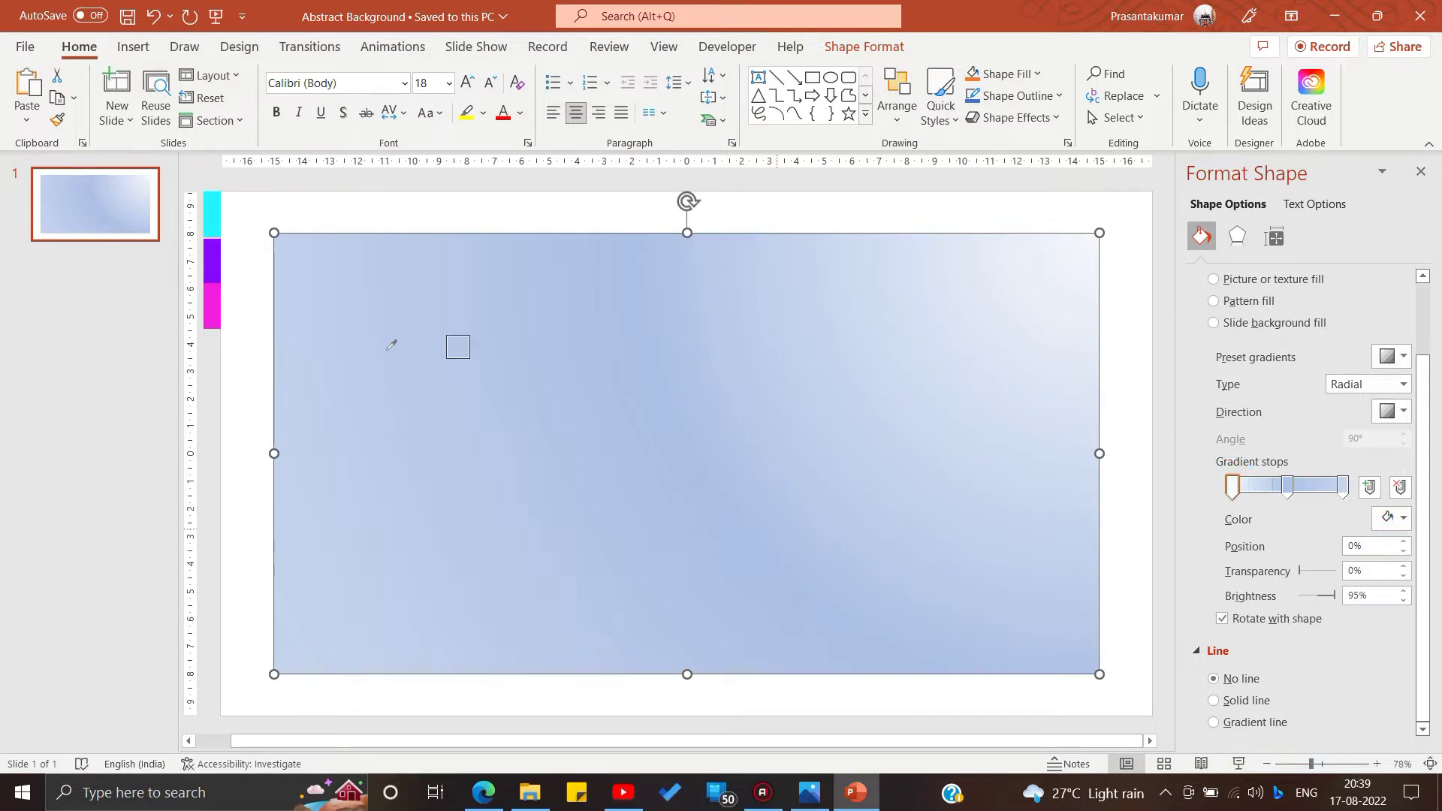
left_click(201, 208)
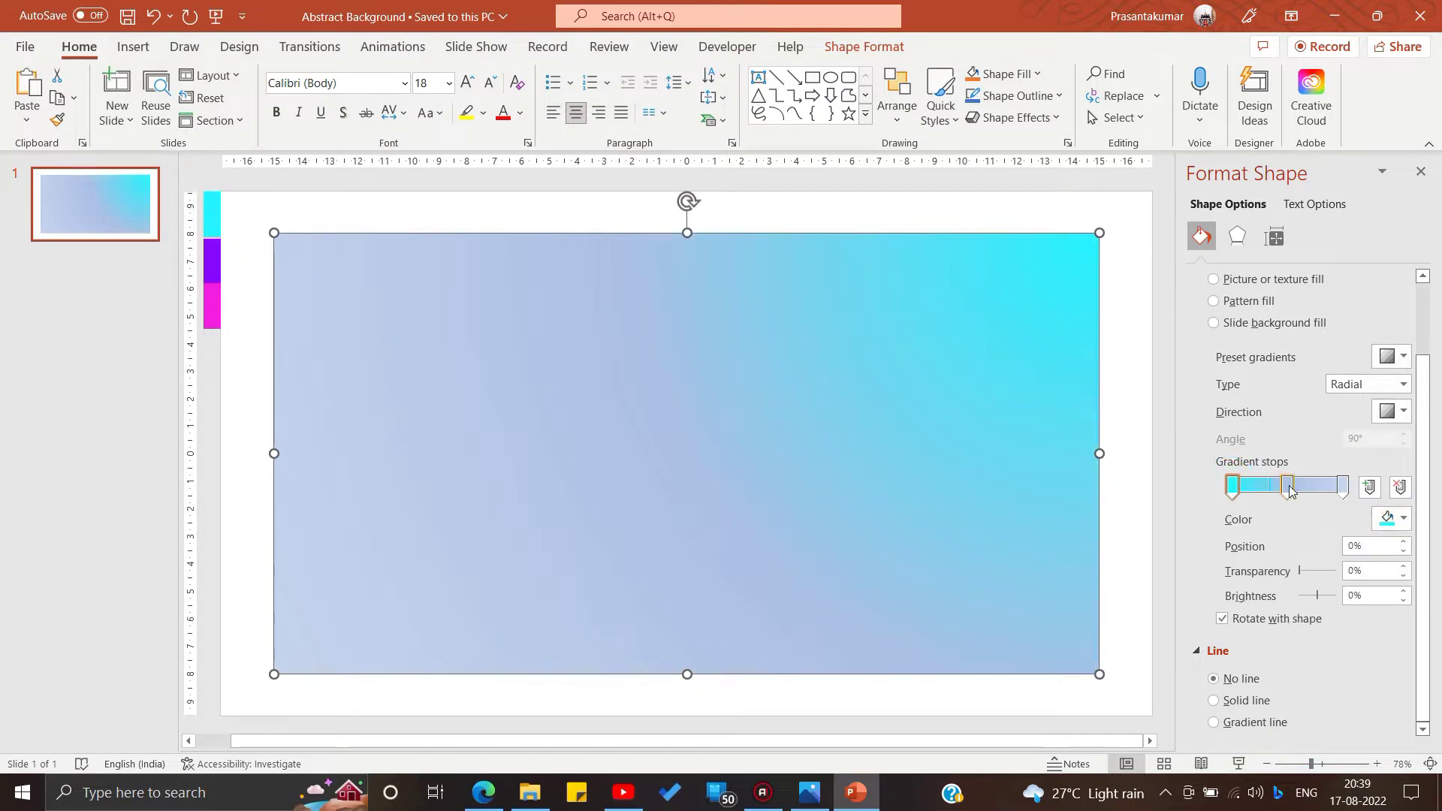
left_click(1394, 518)
left_click(1322, 493)
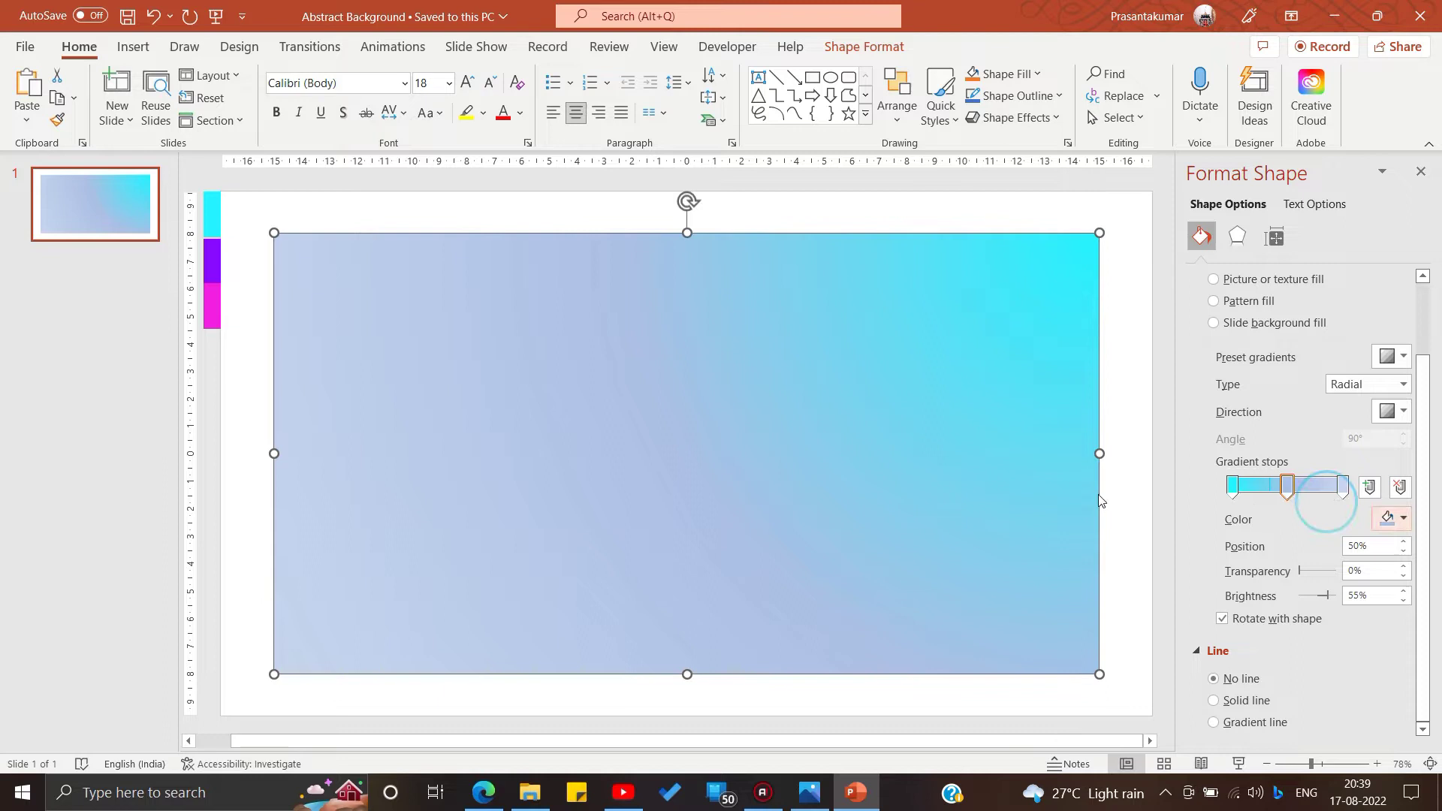
left_click(212, 254)
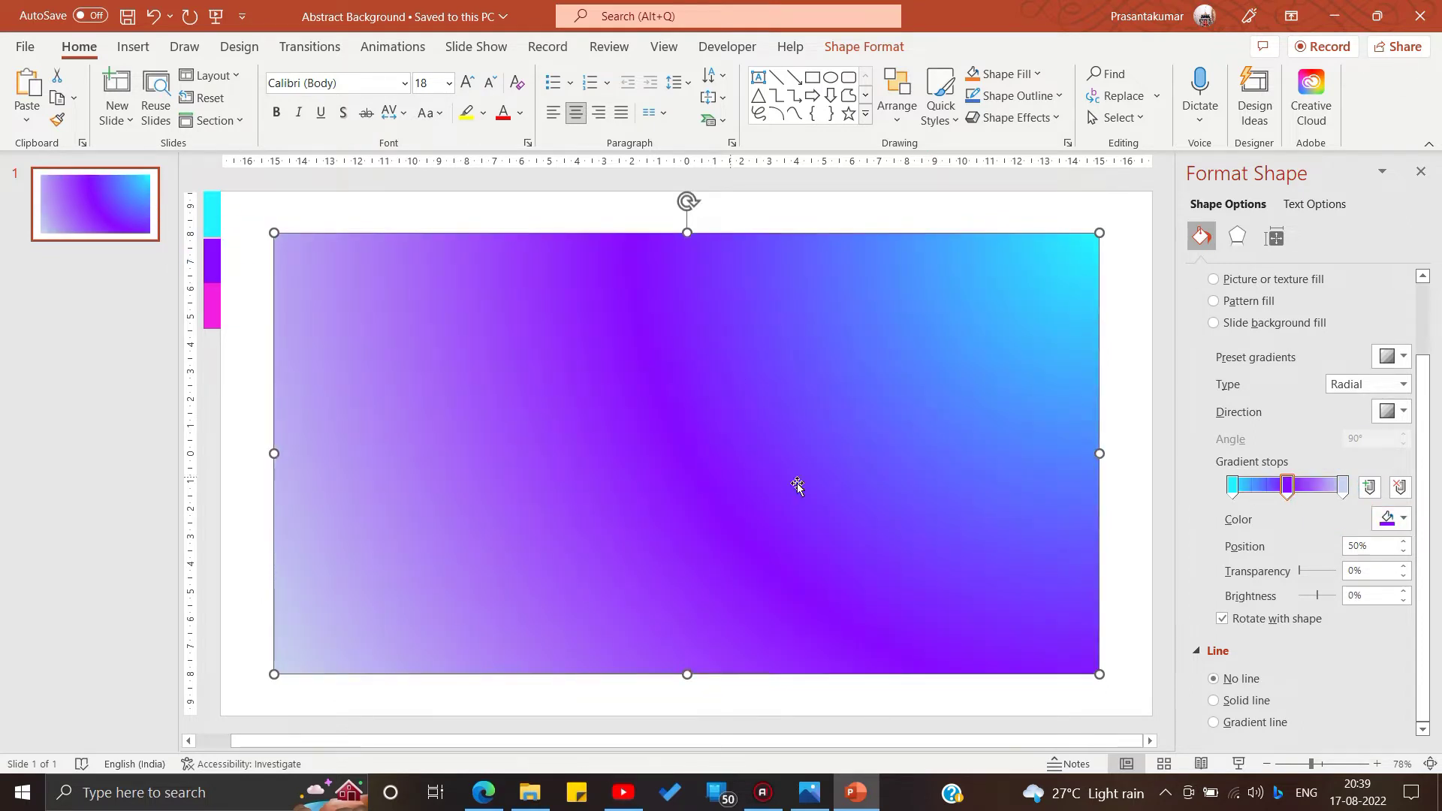
left_click(1391, 518)
left_click(1322, 494)
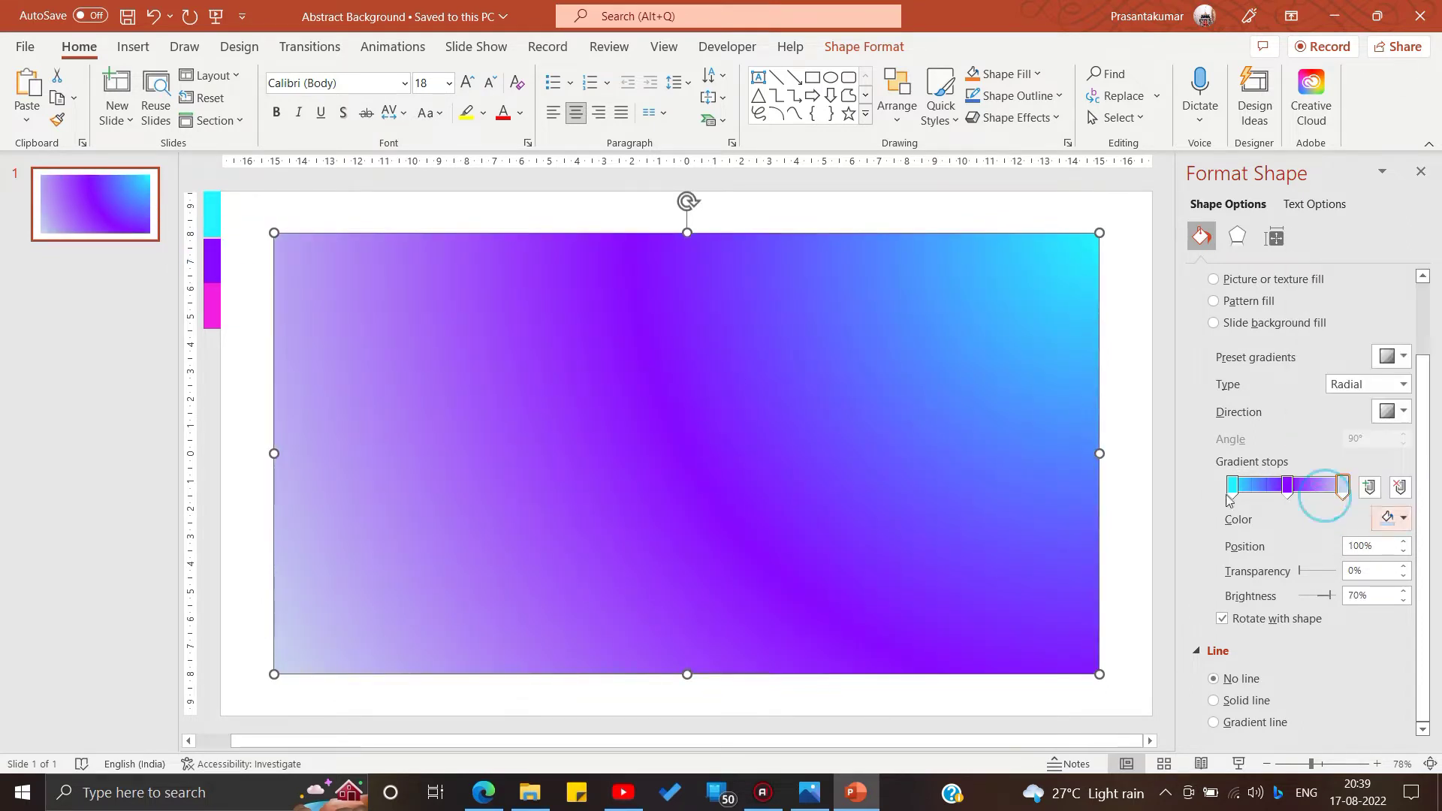
left_click(213, 304)
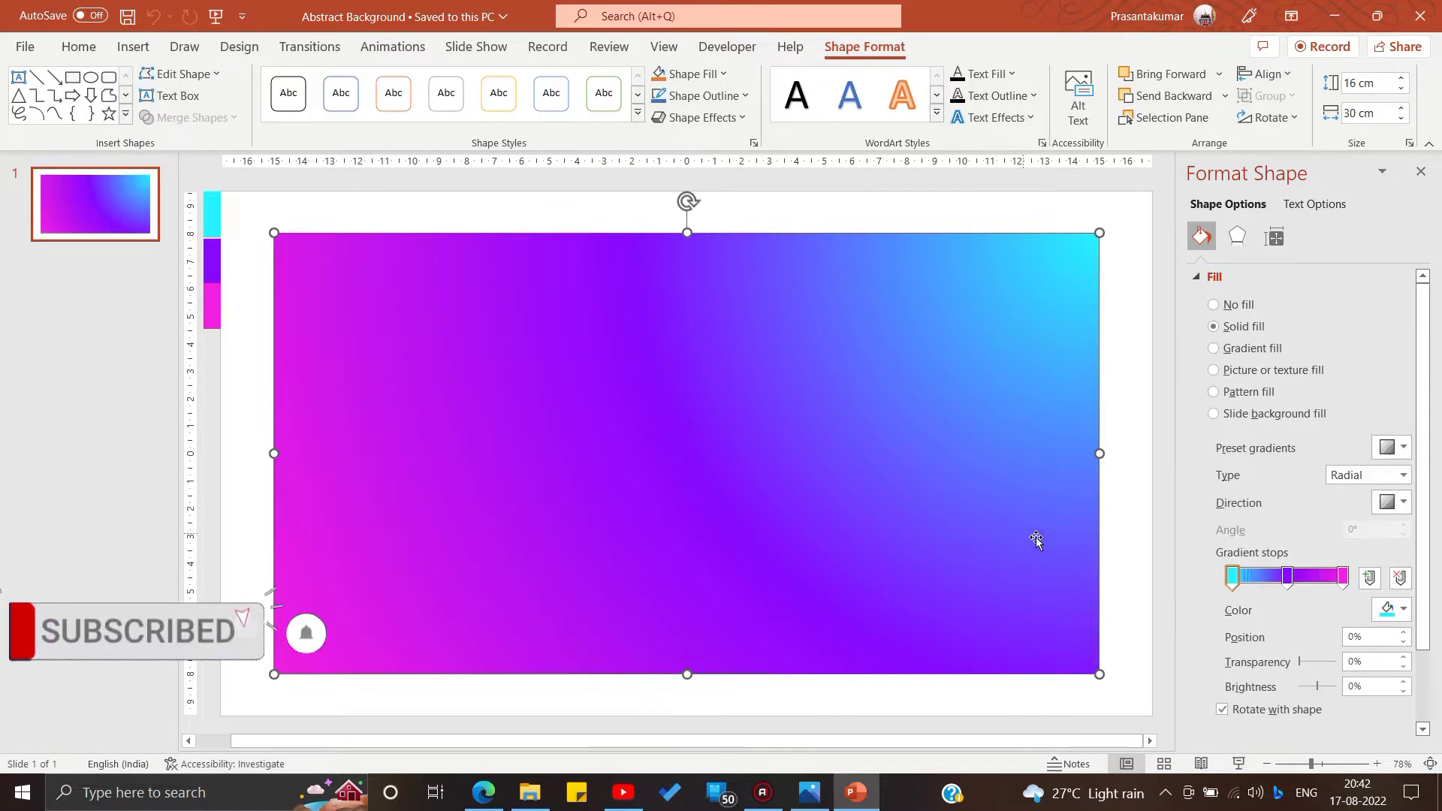
left_click(1403, 633)
left_click(1406, 666)
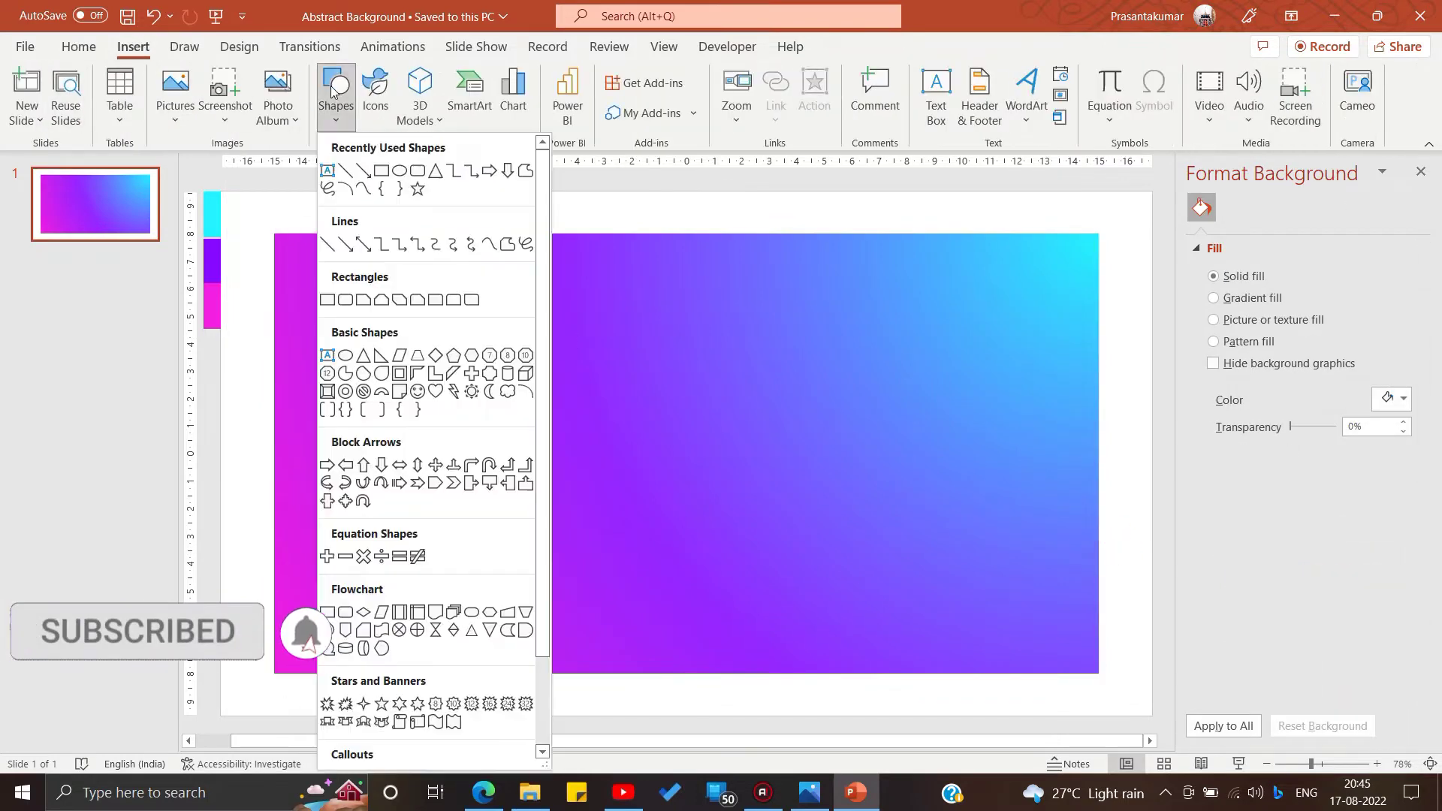
Draw a thin rectangle band across the top of the slide.
left_click(382, 171)
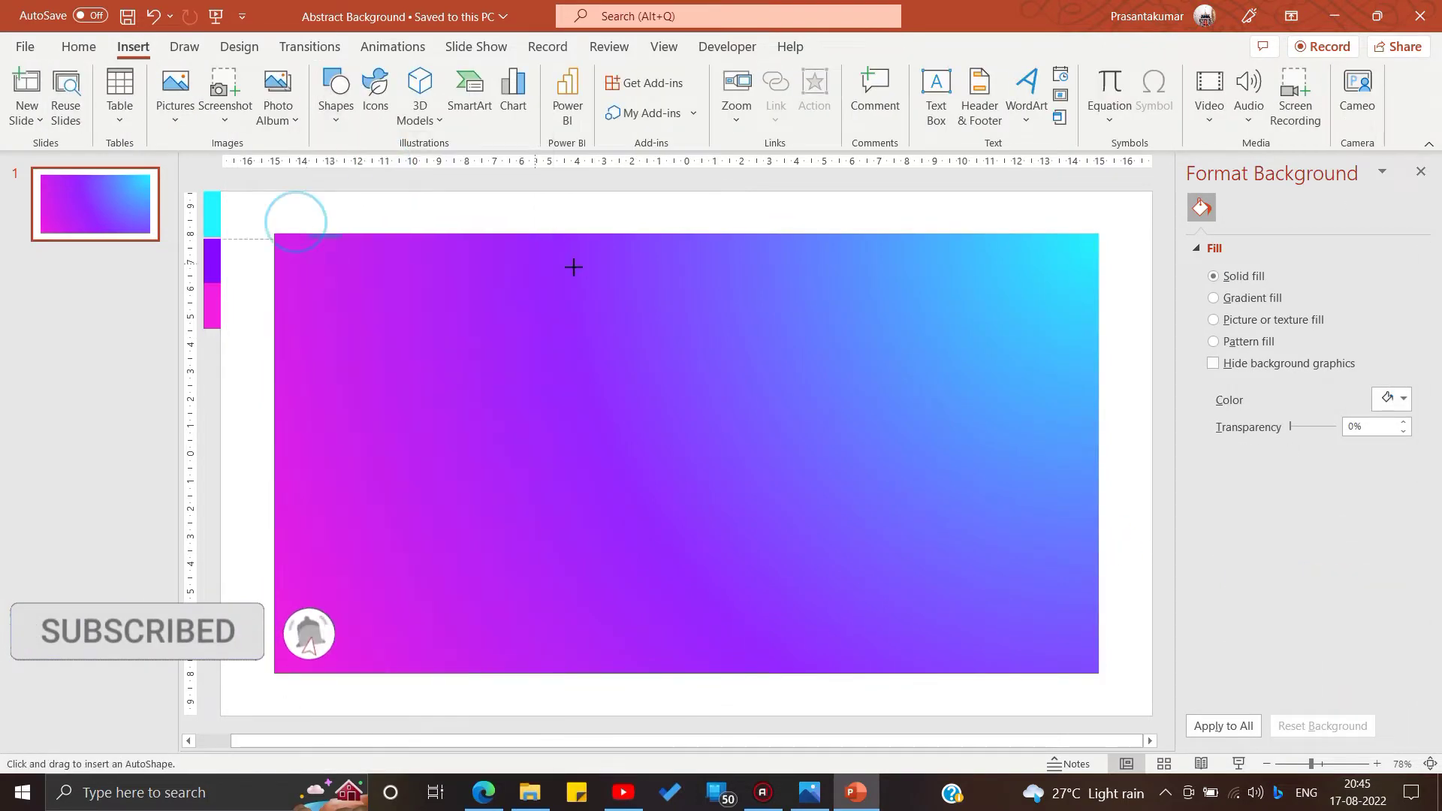
left_click_drag(309, 233, 1100, 331)
left_click_drag(705, 332, 705, 295)
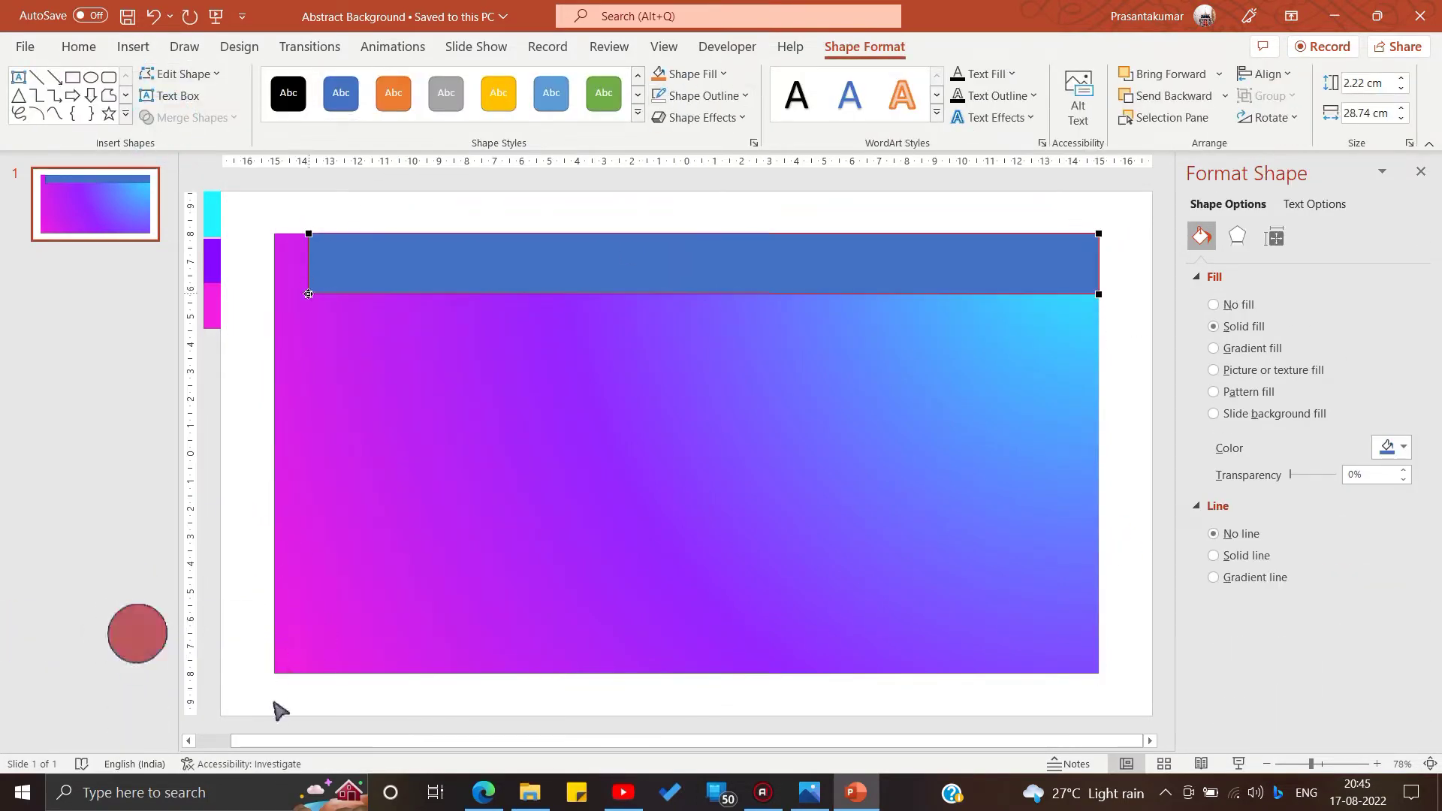
Edit the band's points to curve its lower edge into a wave dipping right.
left_click_drag(868, 267, 885, 402)
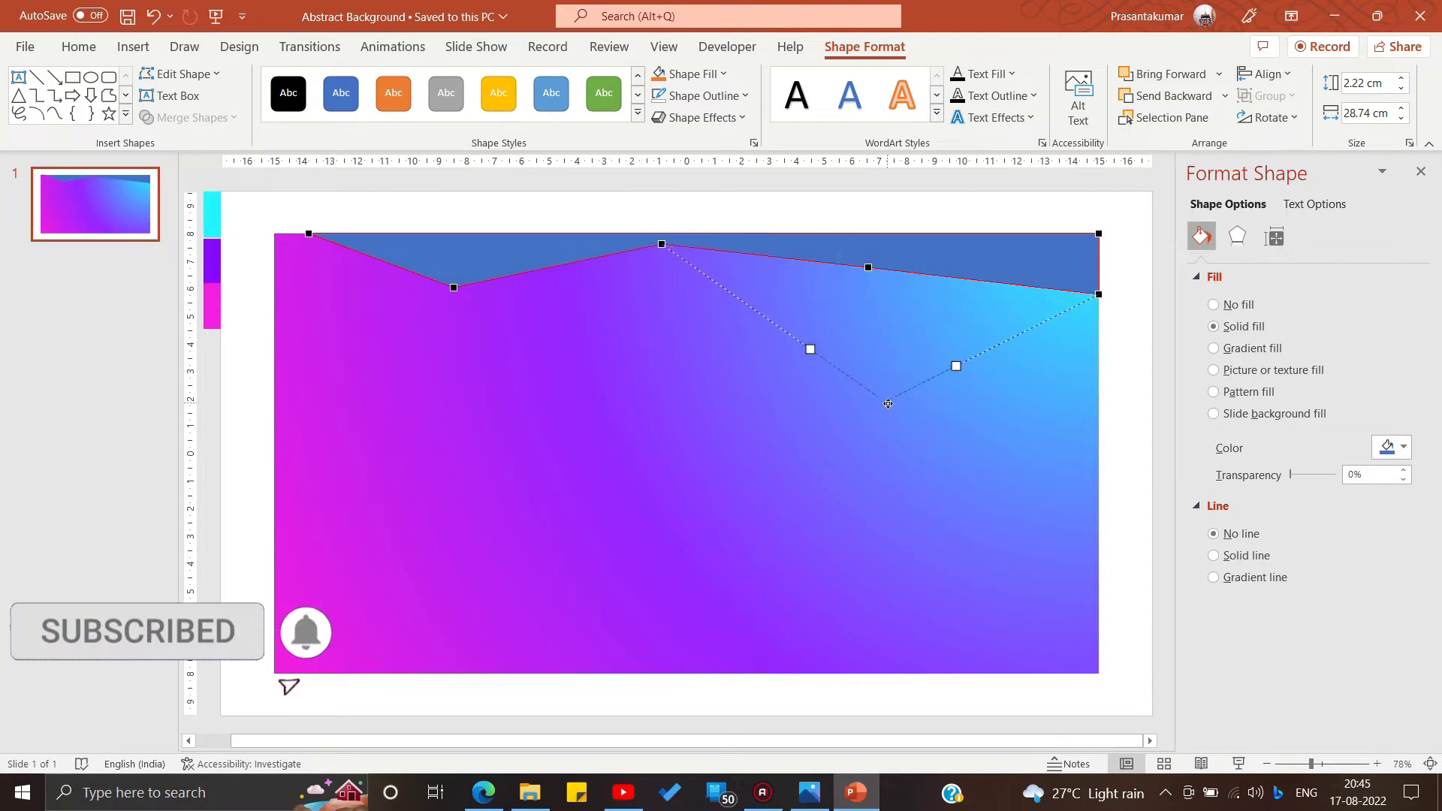
left_click_drag(454, 287, 480, 304)
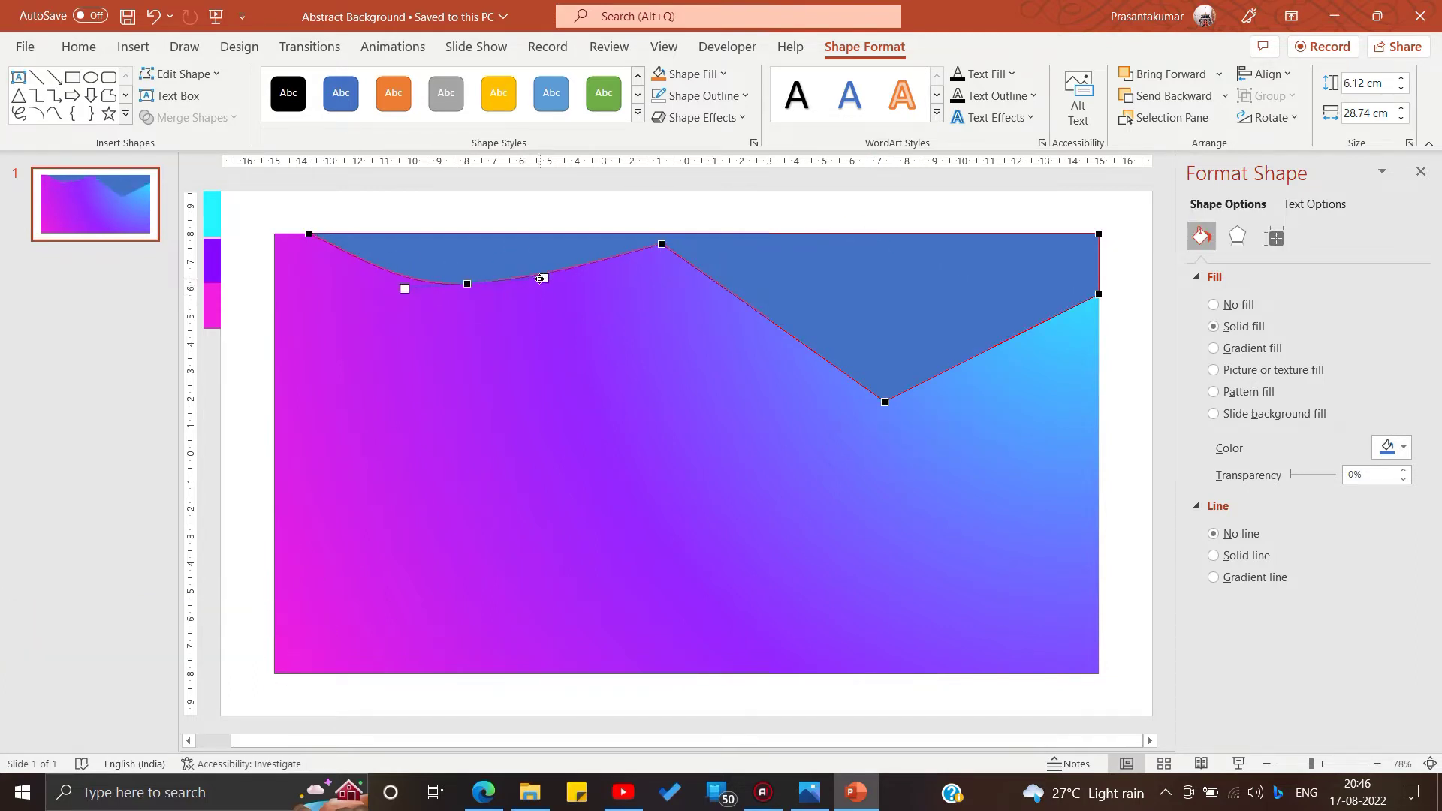
left_click(1343, 764)
scroll(323, 378, "left", 5)
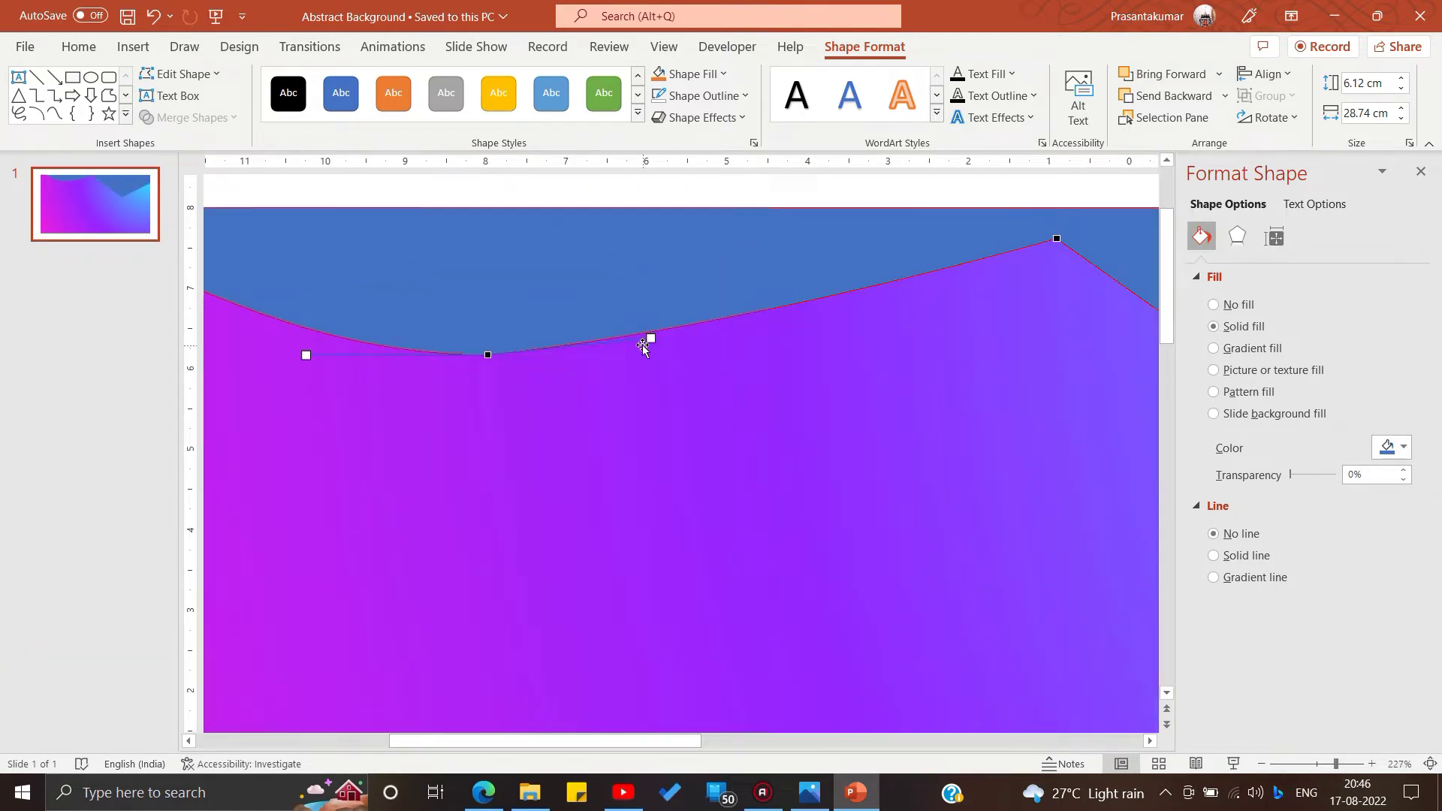
scroll(643, 347, "right", 3)
left_click_drag(499, 344, 698, 295)
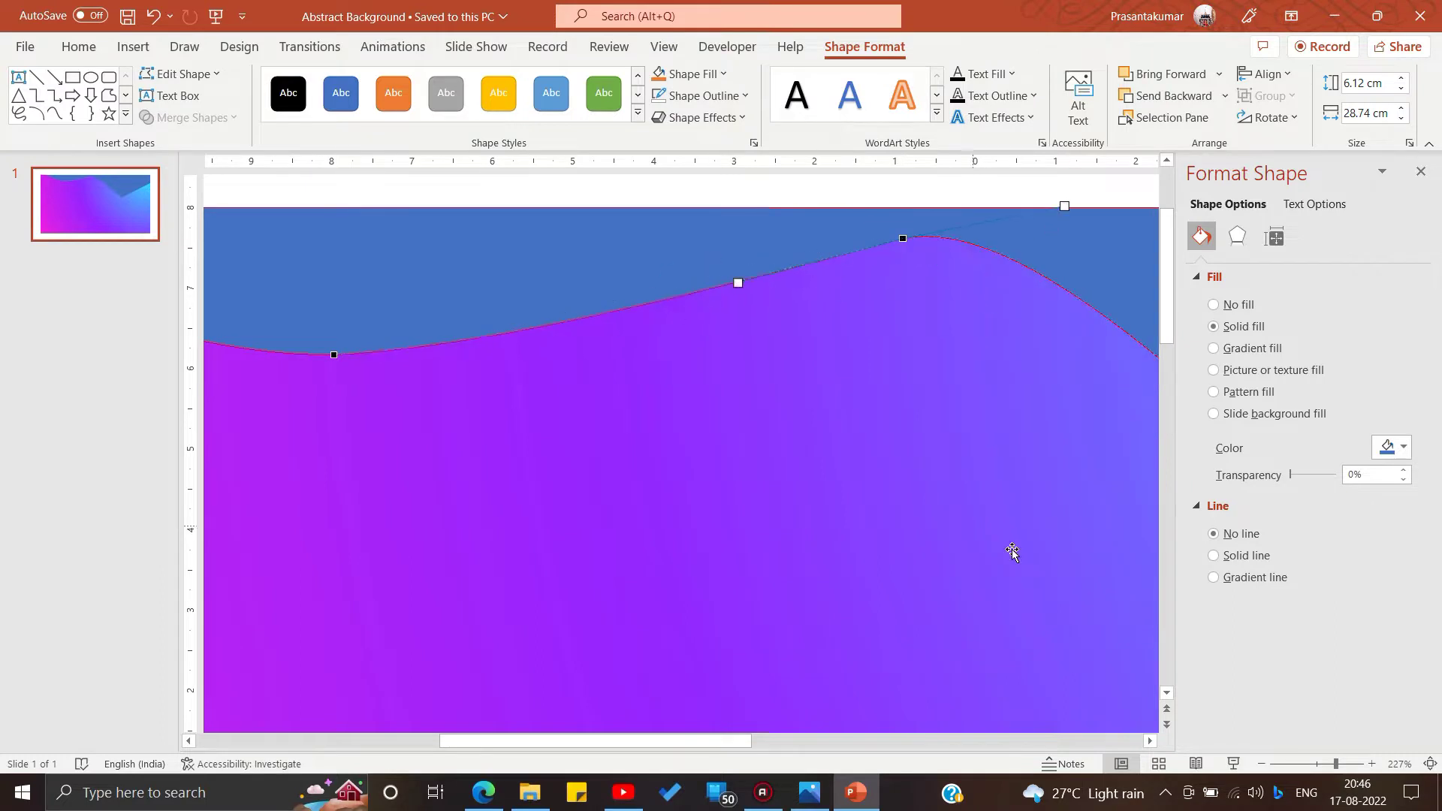
scroll(1013, 552, "down", 10)
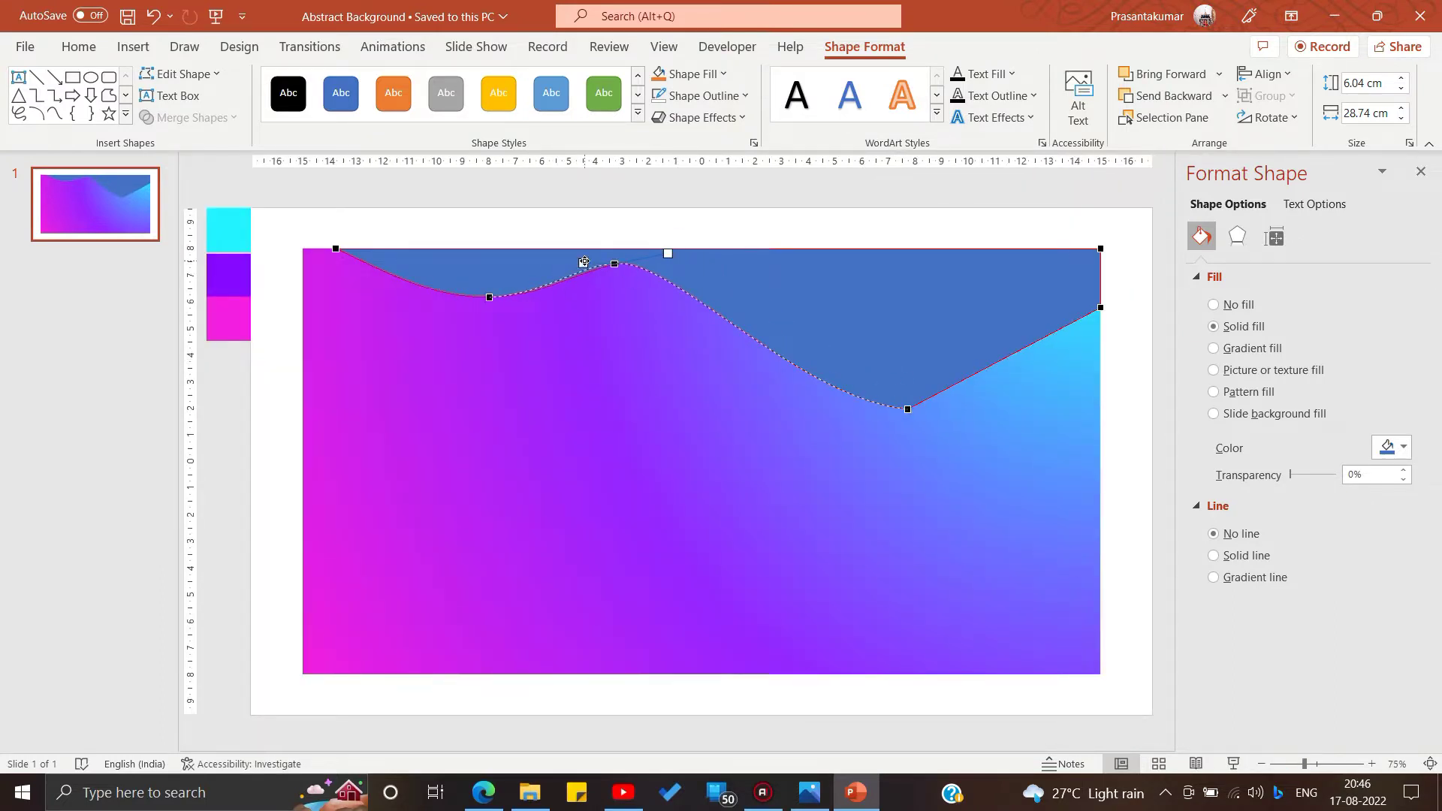
left_click_drag(972, 375, 1036, 342)
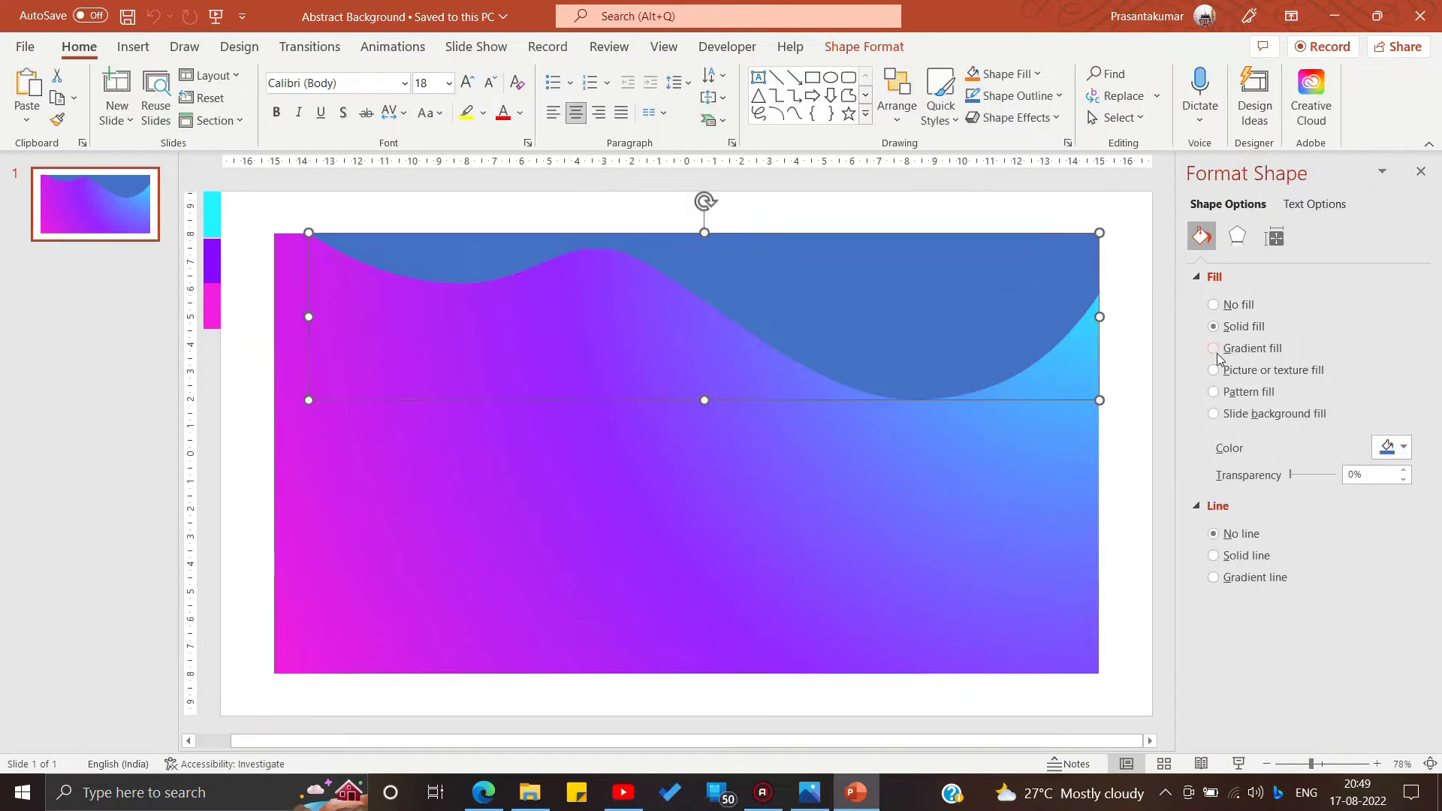
Give the wave a gradient fill, choose its direction, and colour a stop cyan.
left_click(1402, 502)
left_click(1413, 540)
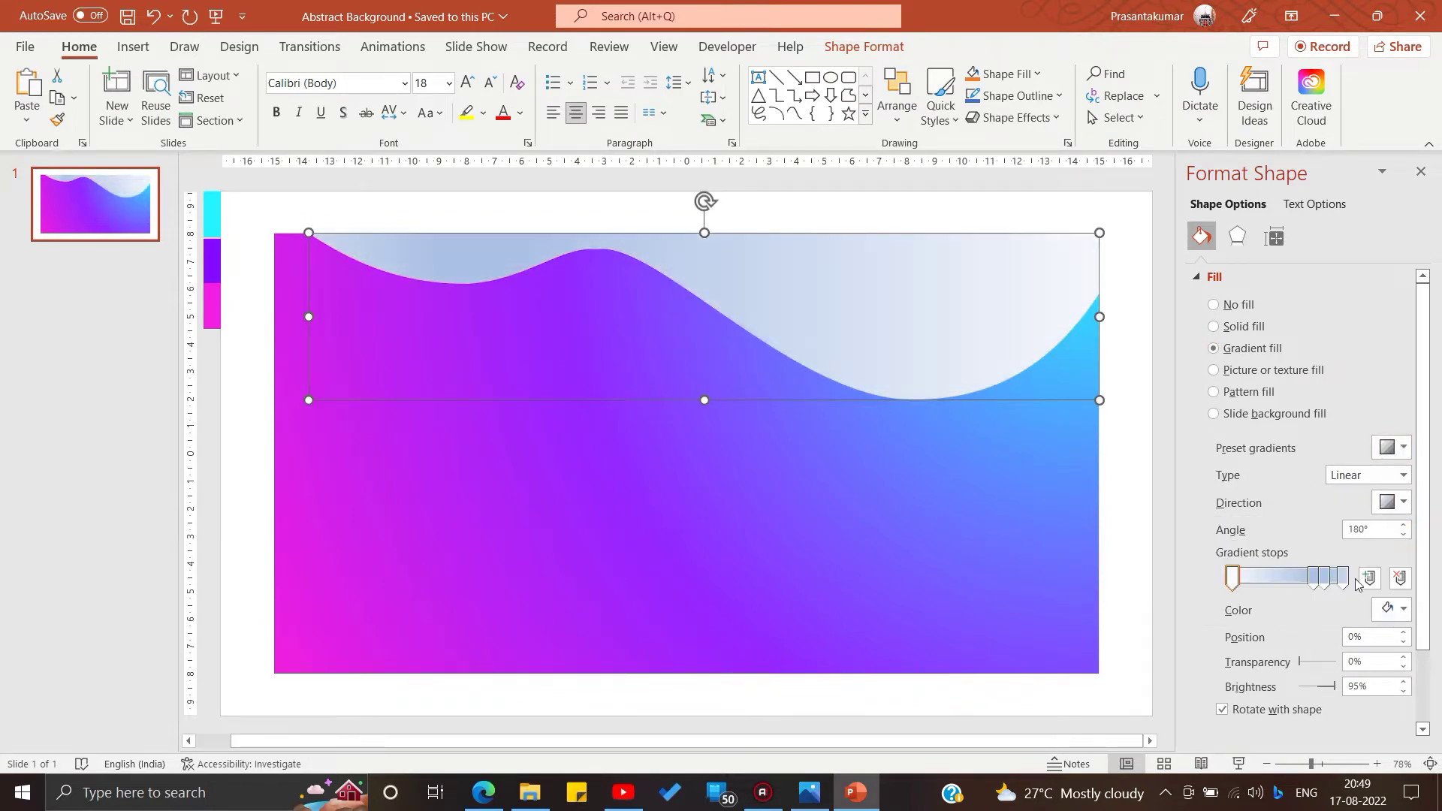
left_click(1401, 502)
left_click(1413, 540)
left_click(1402, 502)
left_click(1402, 535)
left_click(1401, 610)
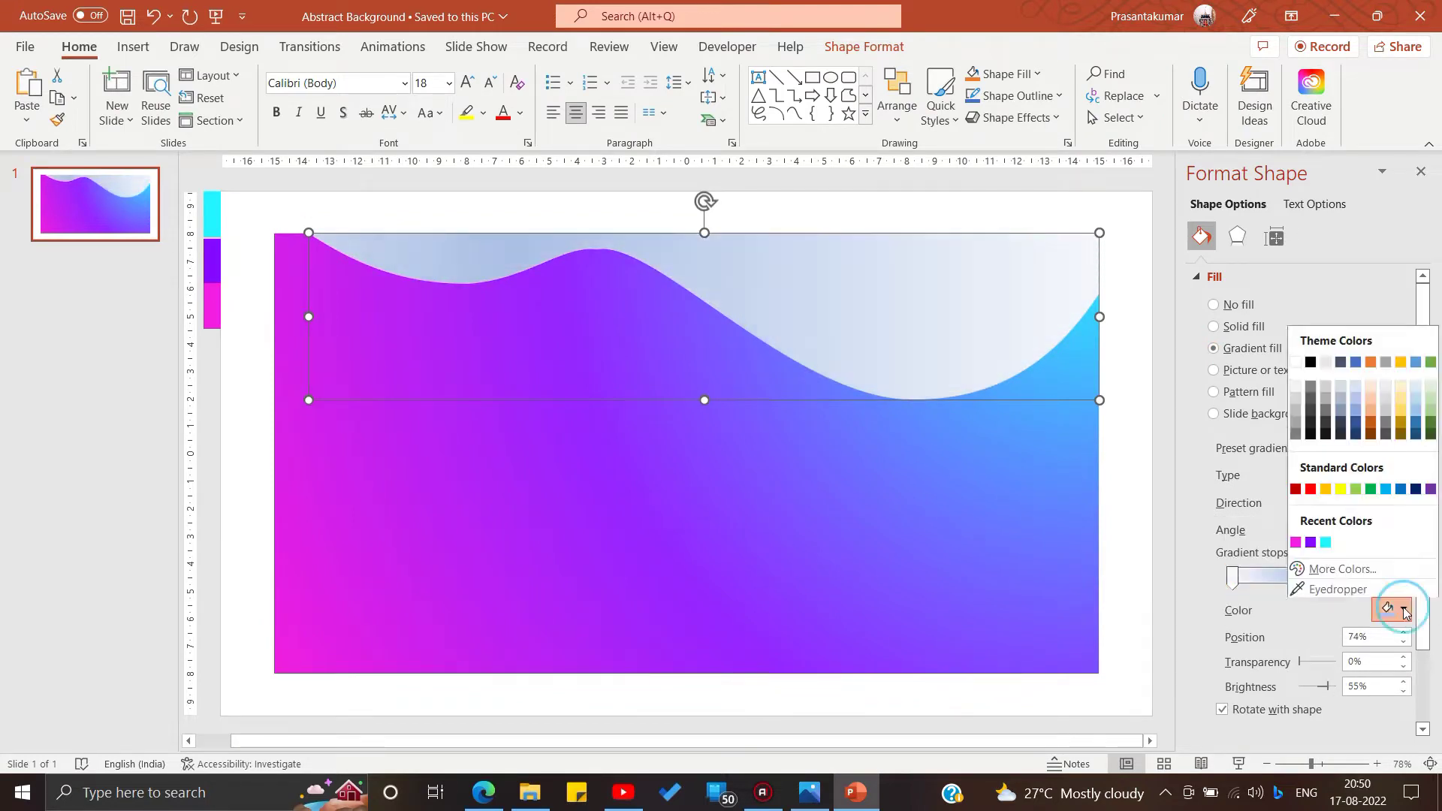
left_click(1315, 543)
Reposition the cyan stop, colour the others purple and magenta, and set the middle at 50%.
left_click_drag(1311, 576, 1282, 577)
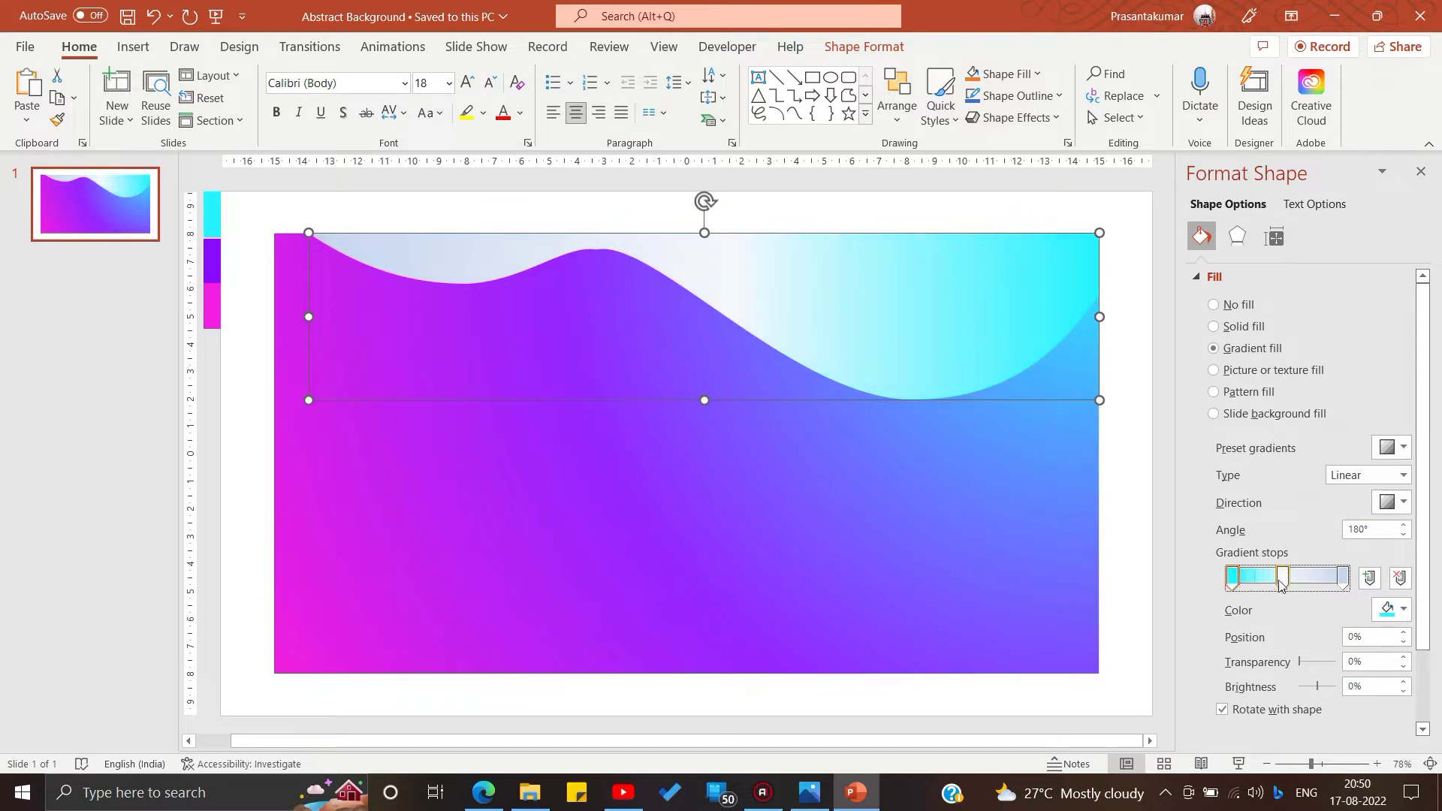
left_click(1402, 610)
left_click(1326, 541)
left_click(1388, 609)
left_click(1326, 540)
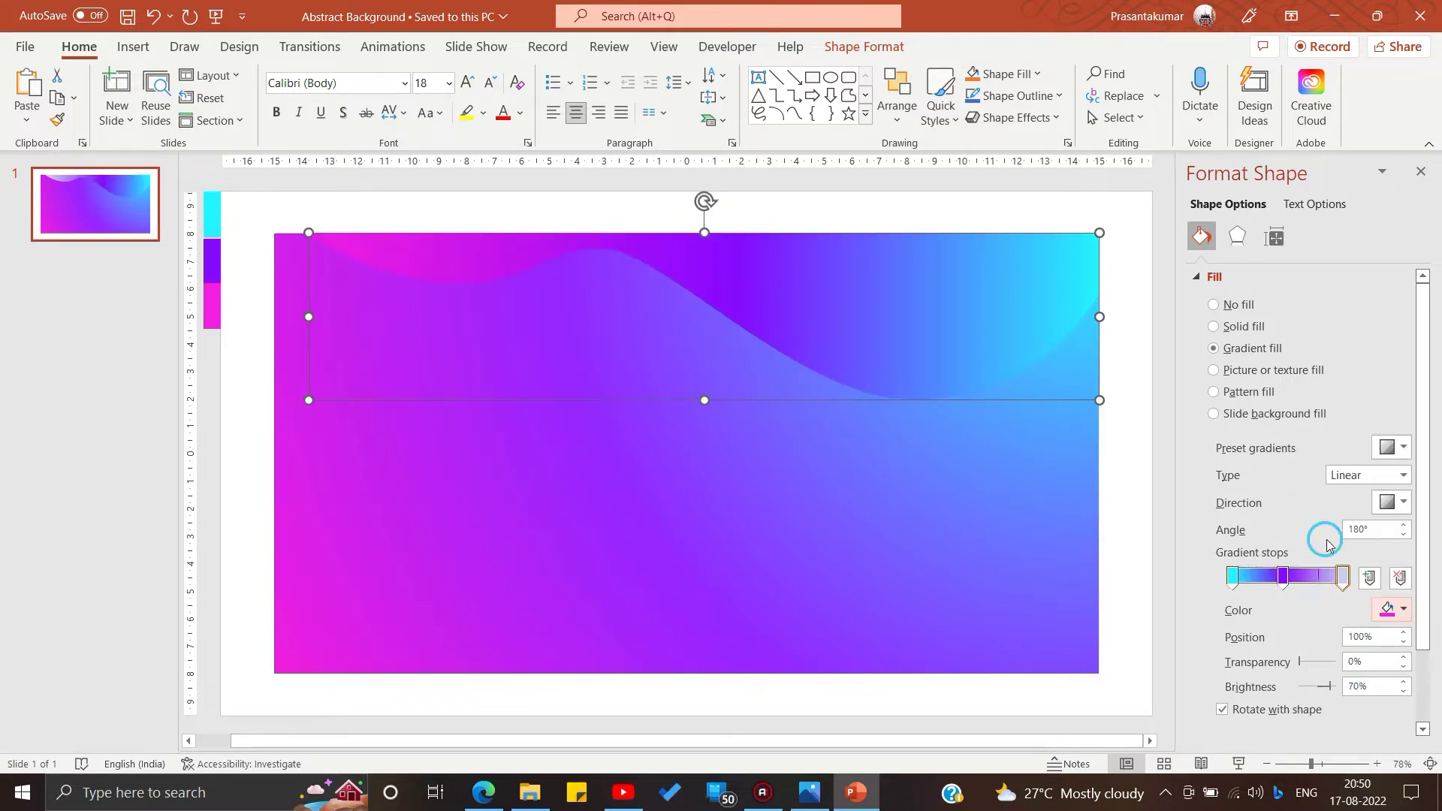
left_click(1283, 576)
type("50")
key("Return")
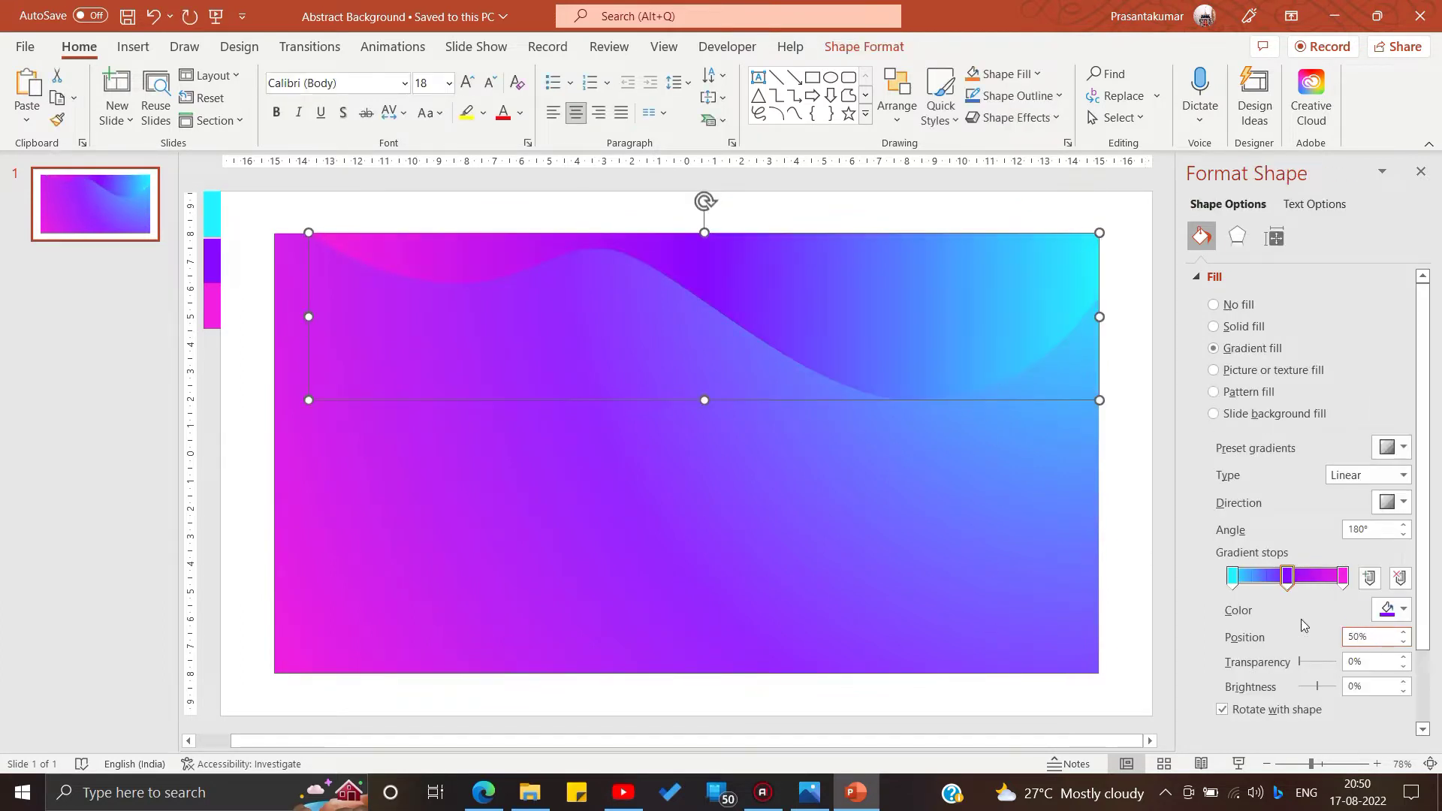
Raise the gradient angle to 190°, delete the end magenta stop, and drag the wave lower left.
left_click(1402, 526)
left_click(1402, 526)
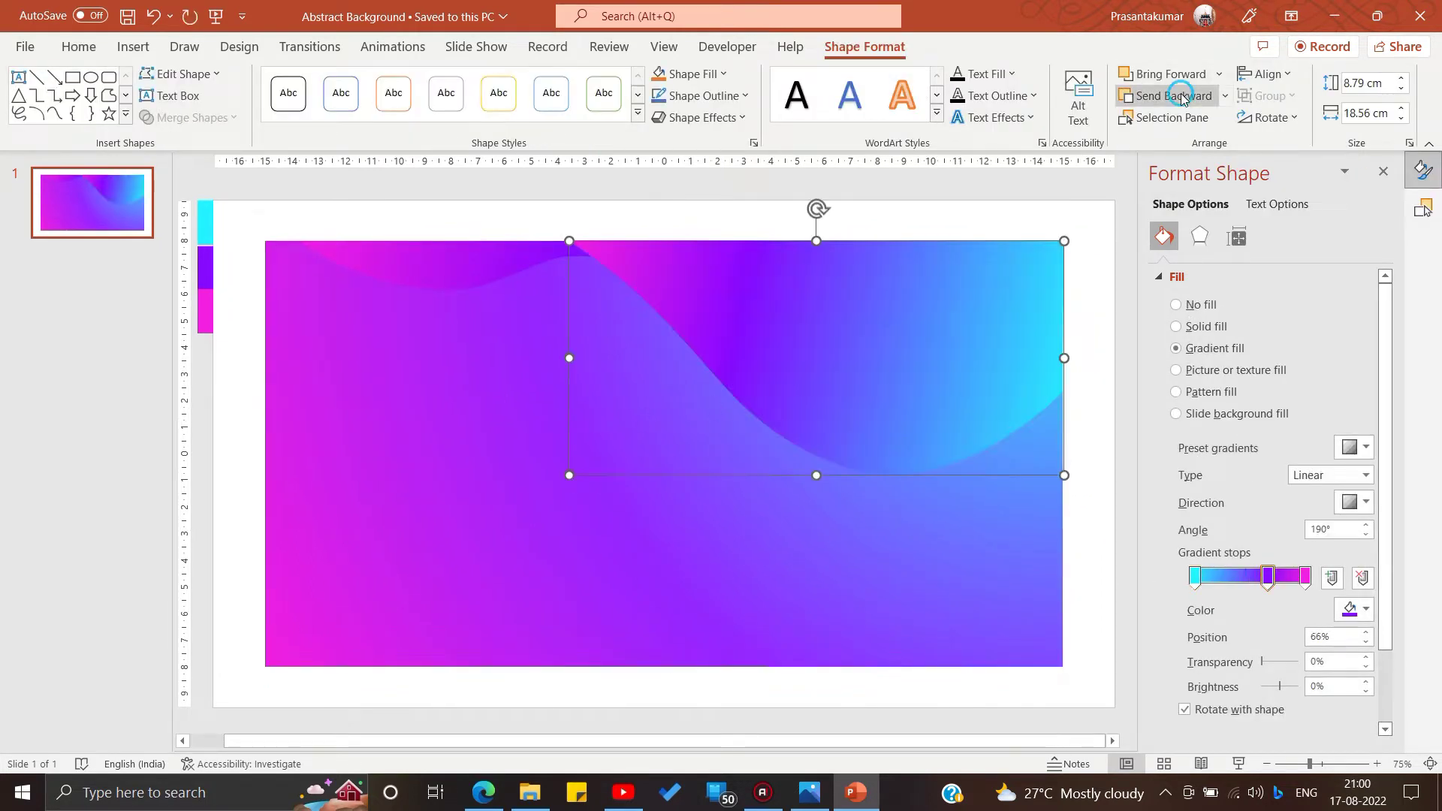
left_click_drag(1310, 626, 1324, 661)
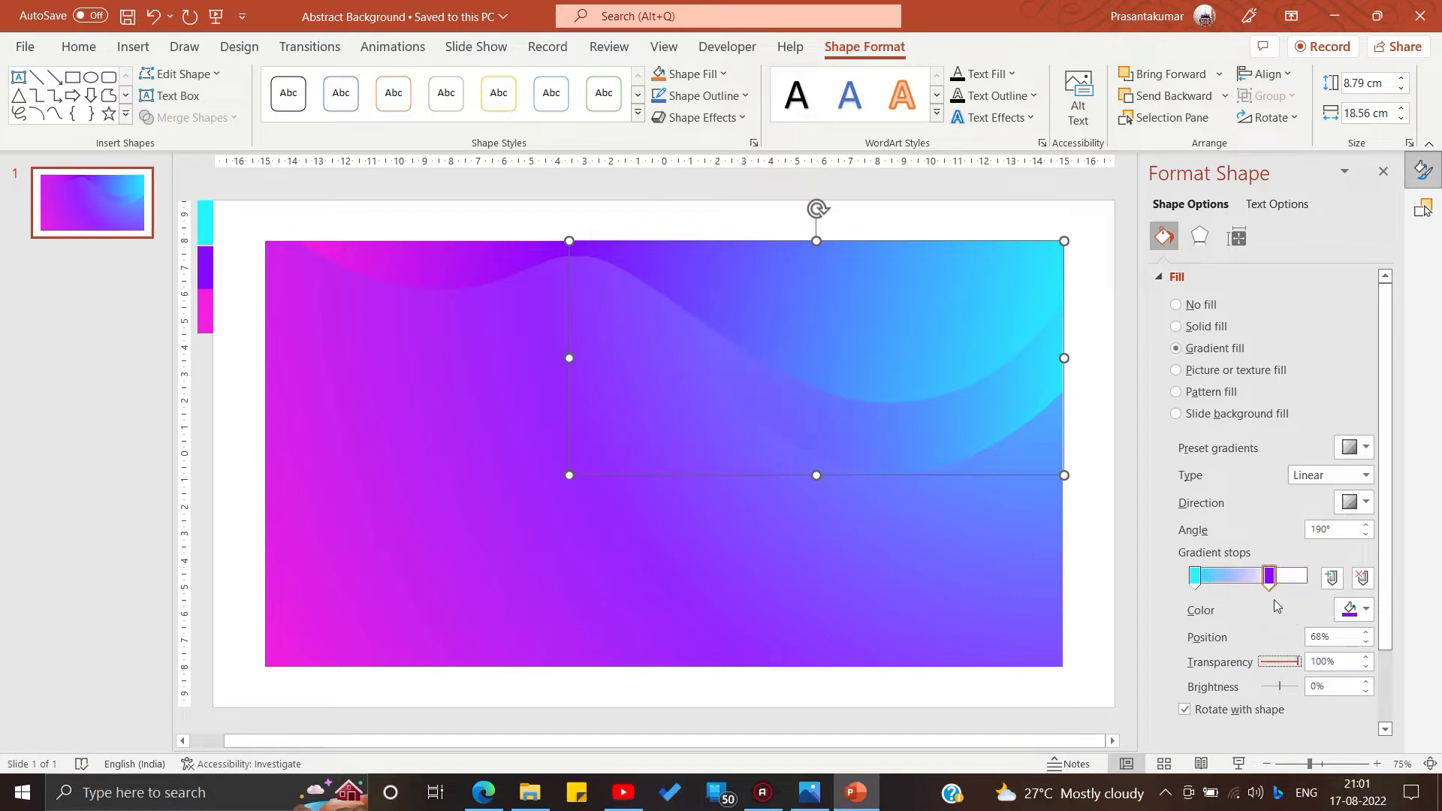
left_click(1102, 547)
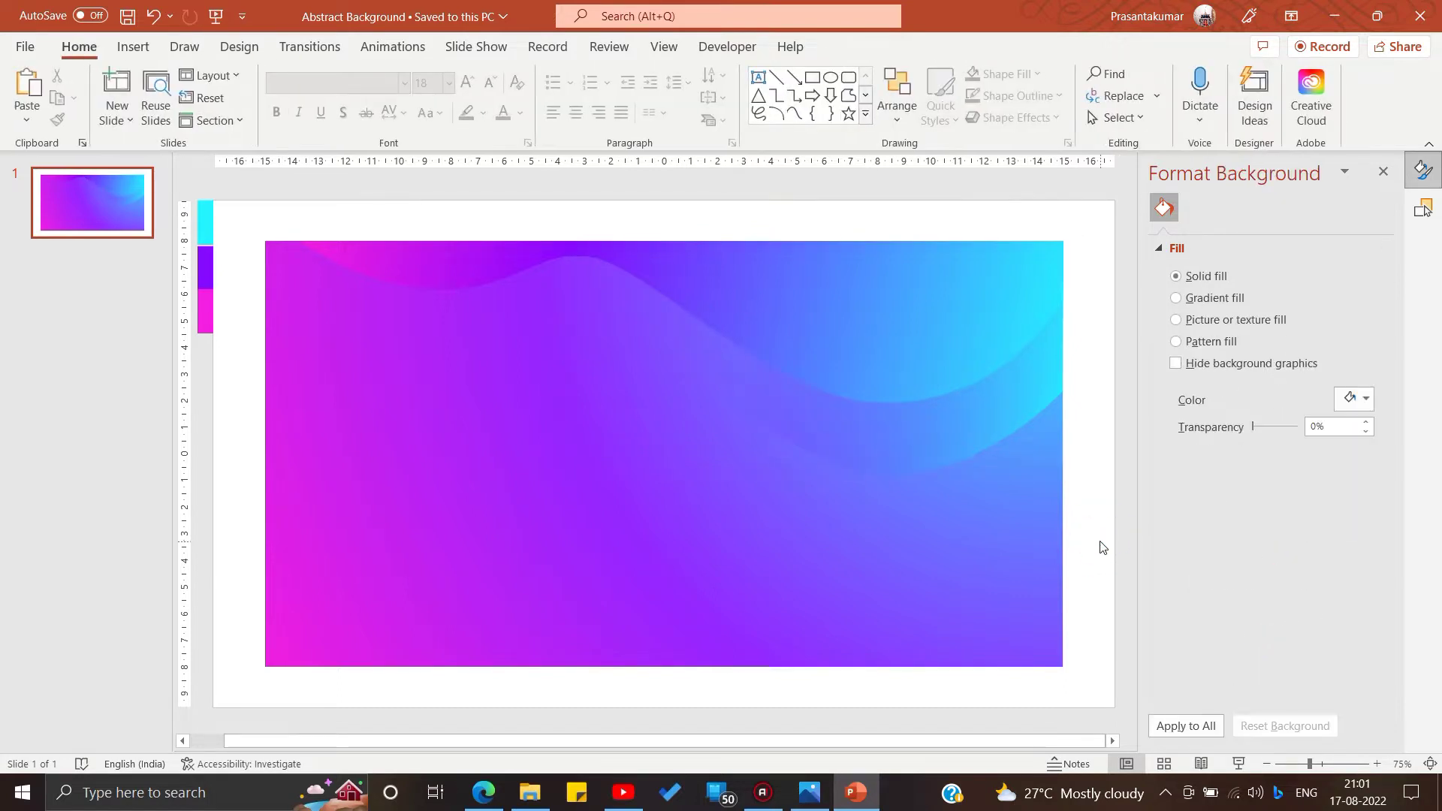
left_click_drag(1070, 359, 499, 516)
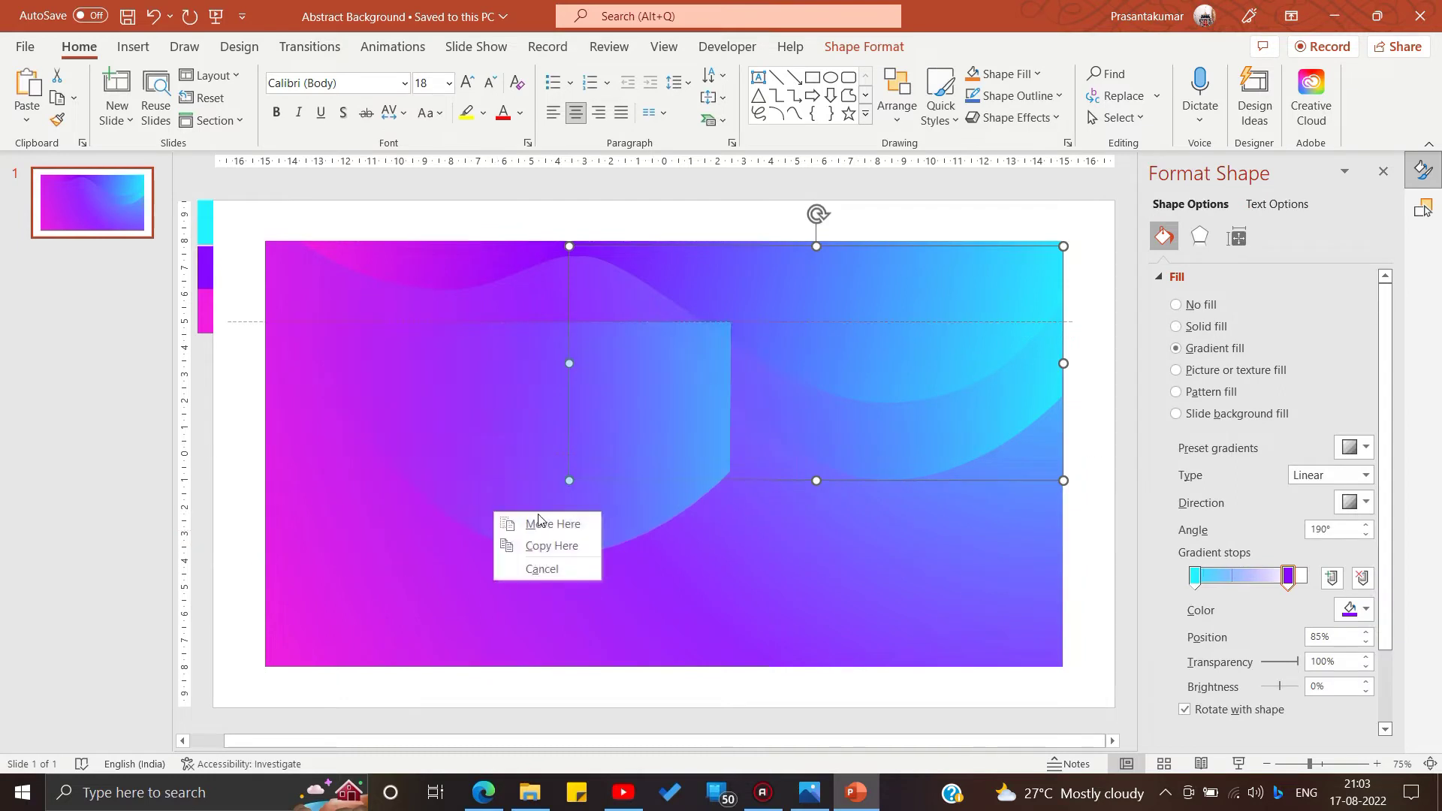
Copy the wave, flip it vertically and horizontally, and move it to the bottom-left corner.
left_click(534, 526)
left_click(854, 51)
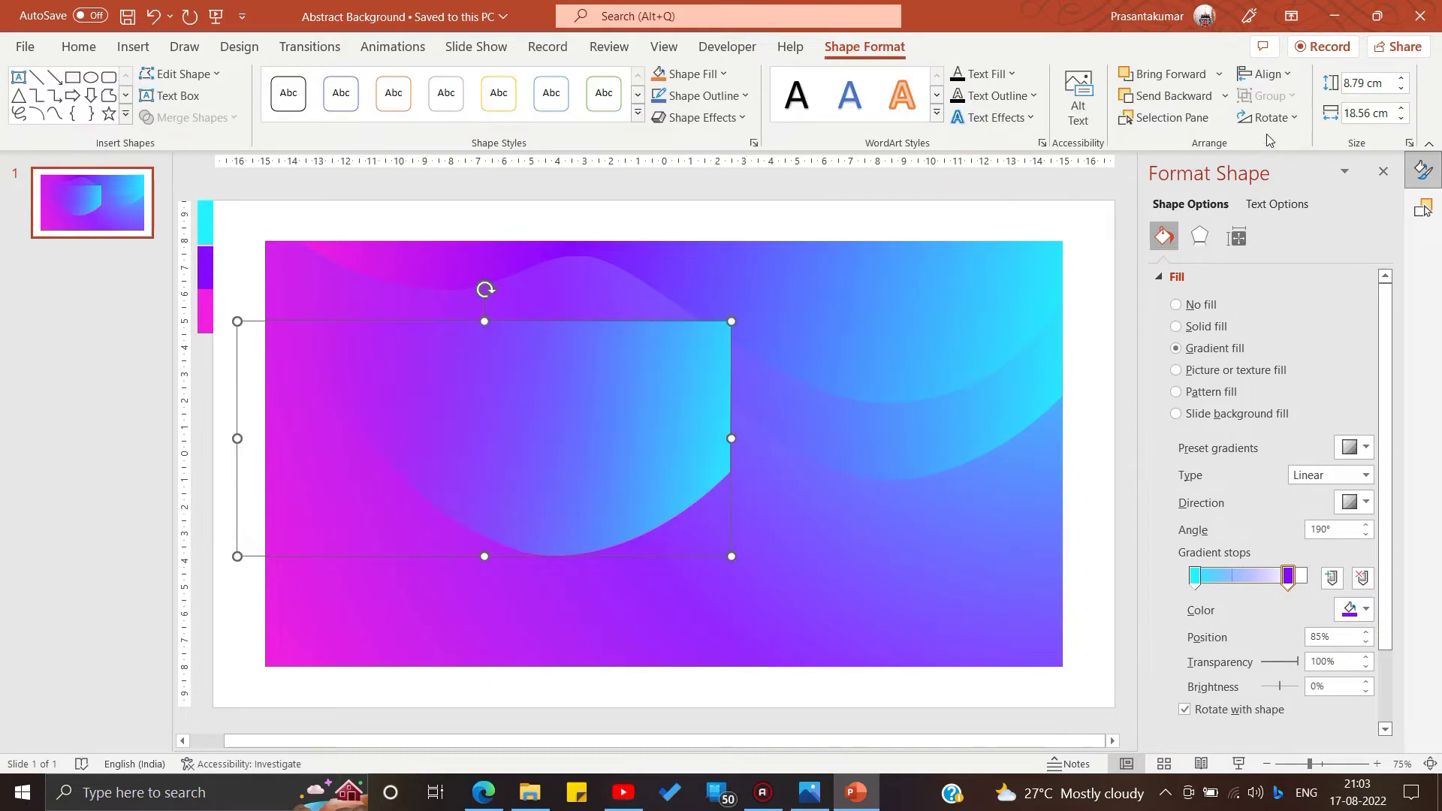
left_click(1269, 117)
left_click(1262, 194)
left_click(1269, 118)
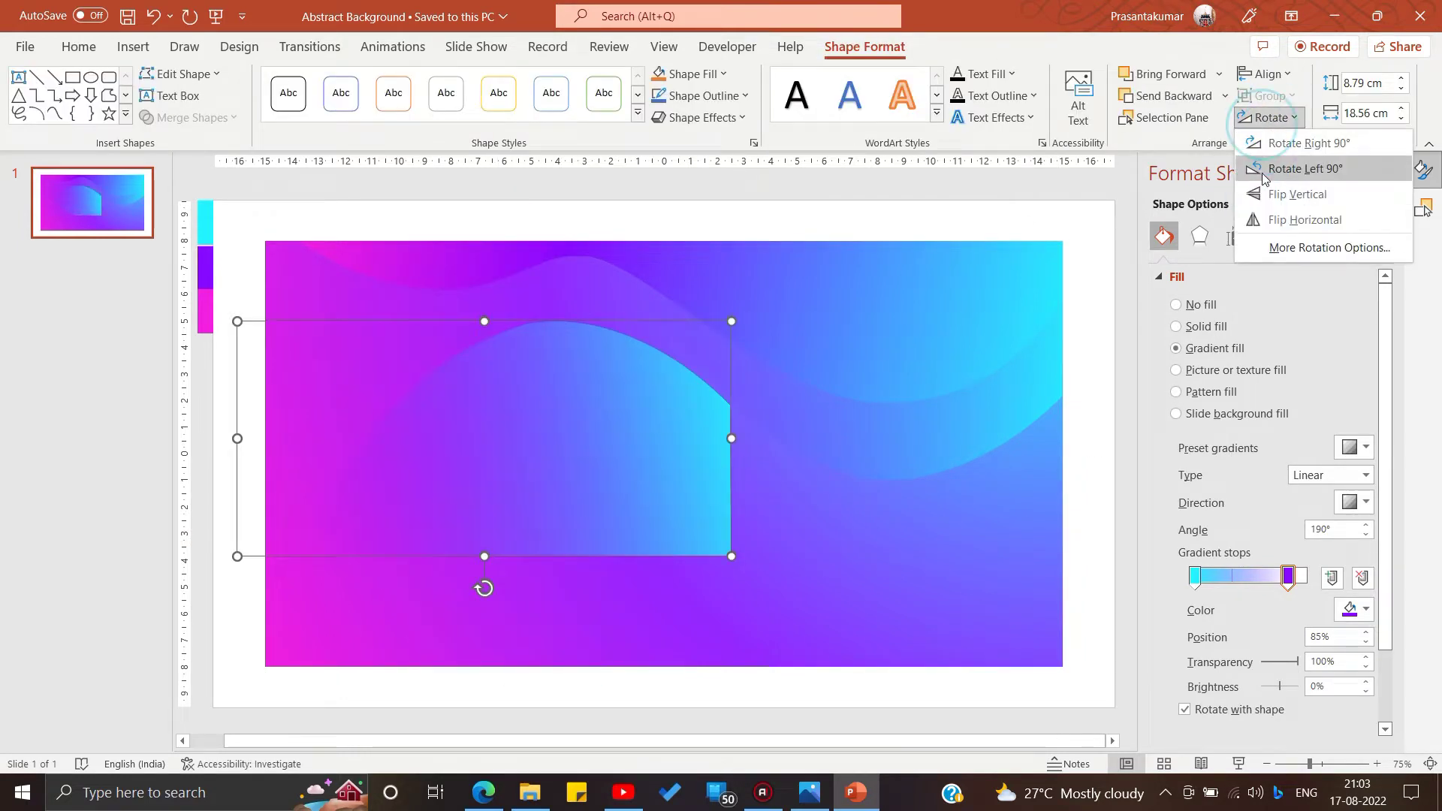
left_click(1262, 216)
mouse_move(596, 444)
left_mouse_down()
mouse_move(420, 520)
mouse_move(413, 574)
left_mouse_up()
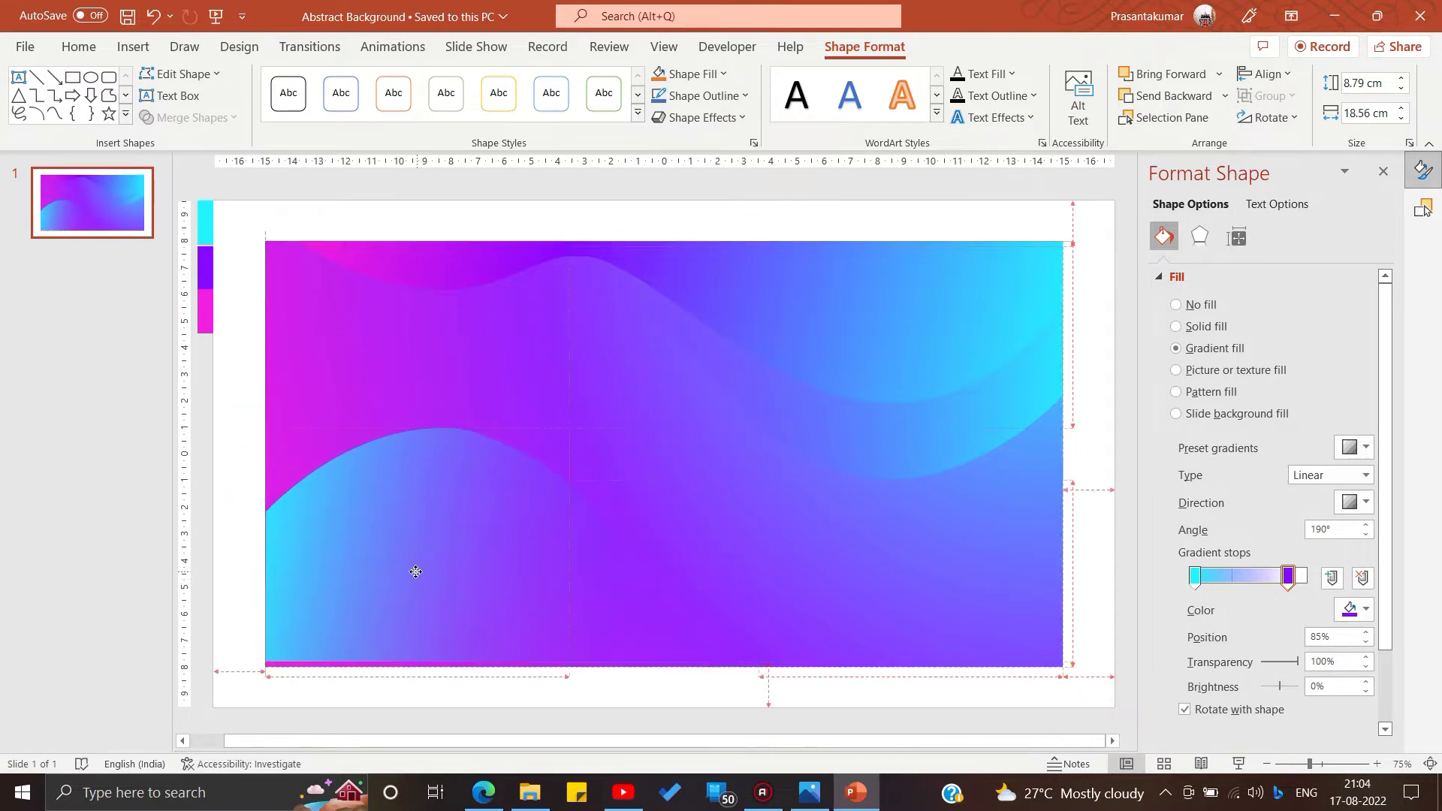
Set the bottom-left wave's first stop to magenta at 50% brightness and shorten the wave.
left_click(646, 704)
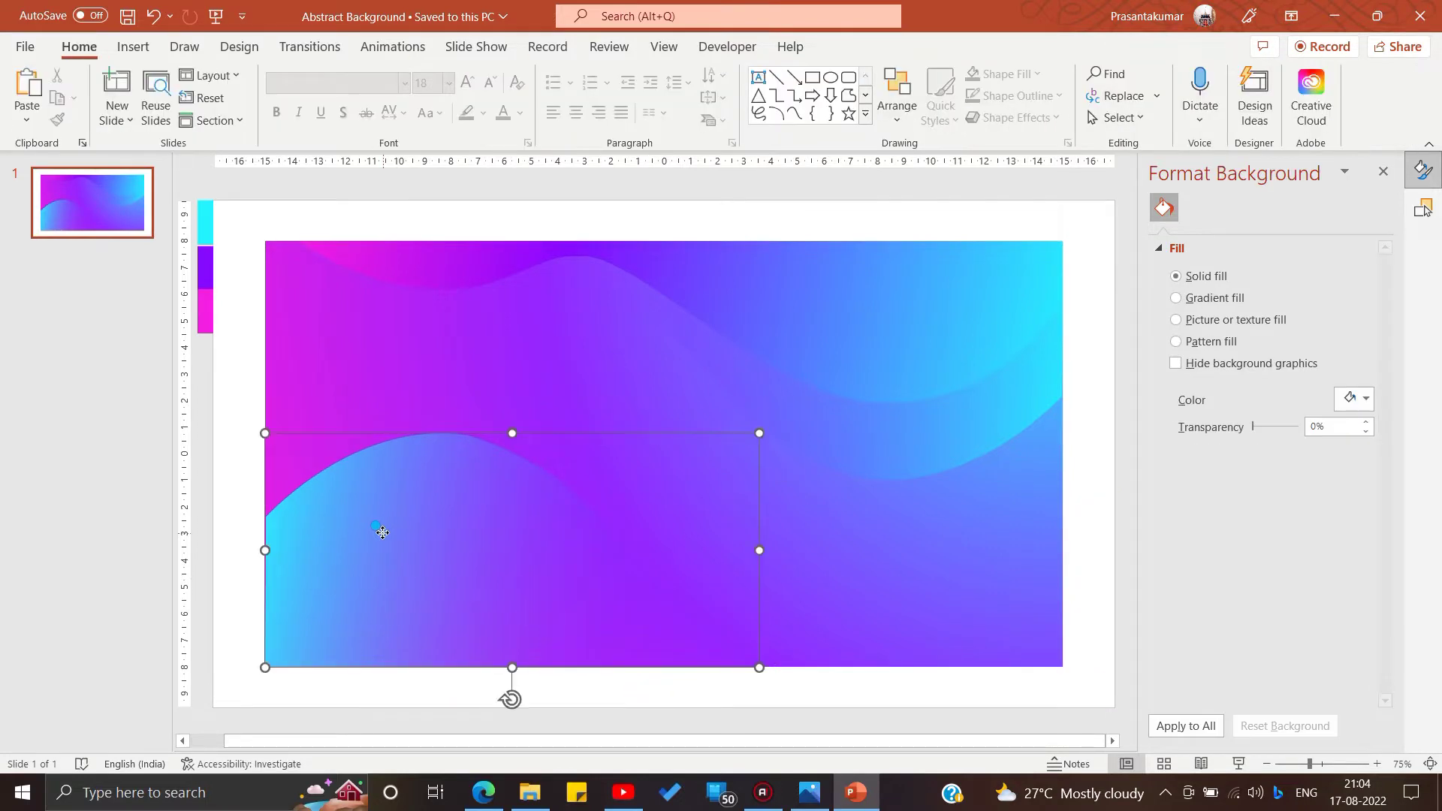
left_click(383, 536)
left_click(378, 691)
left_click(399, 593)
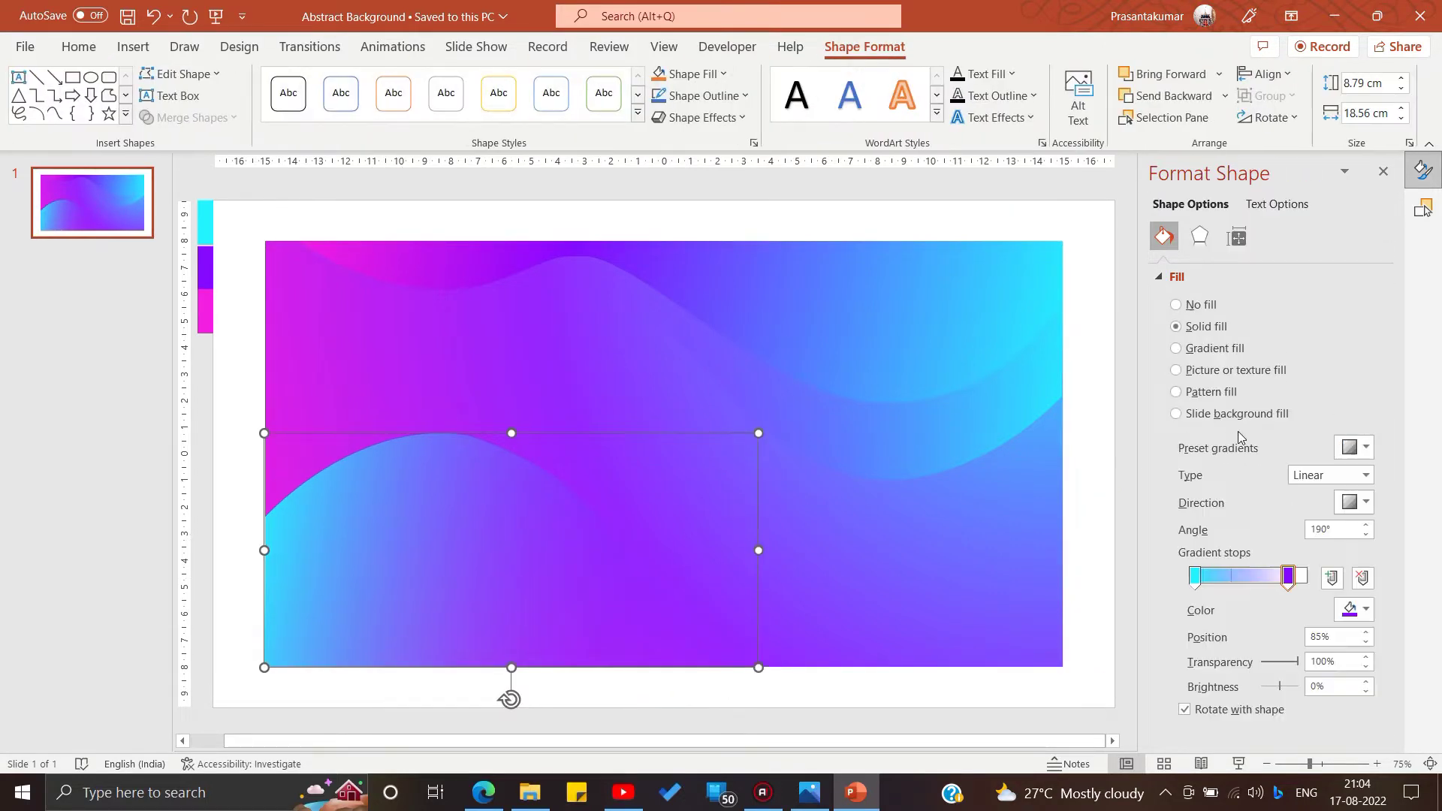
left_click(1353, 610)
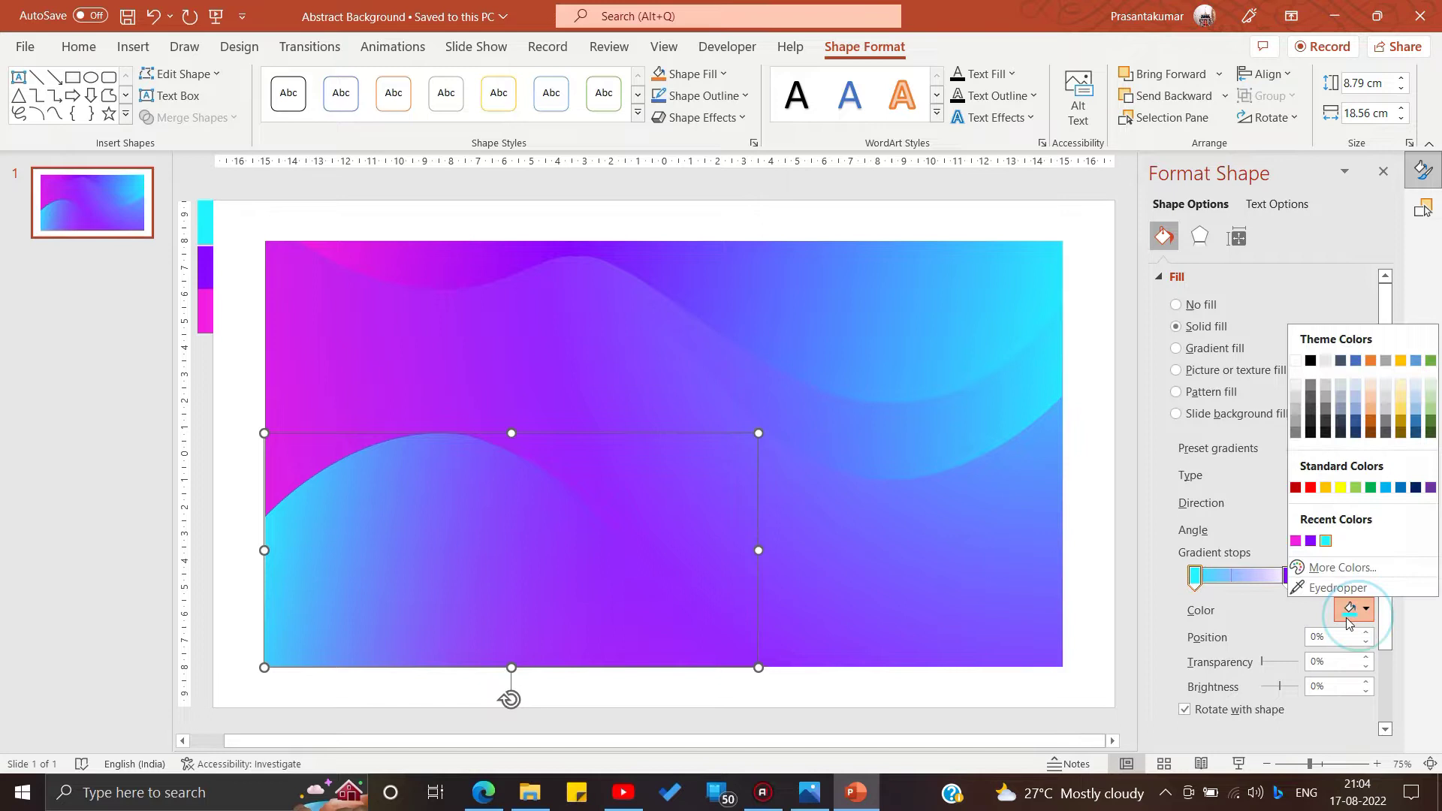
left_click(1295, 541)
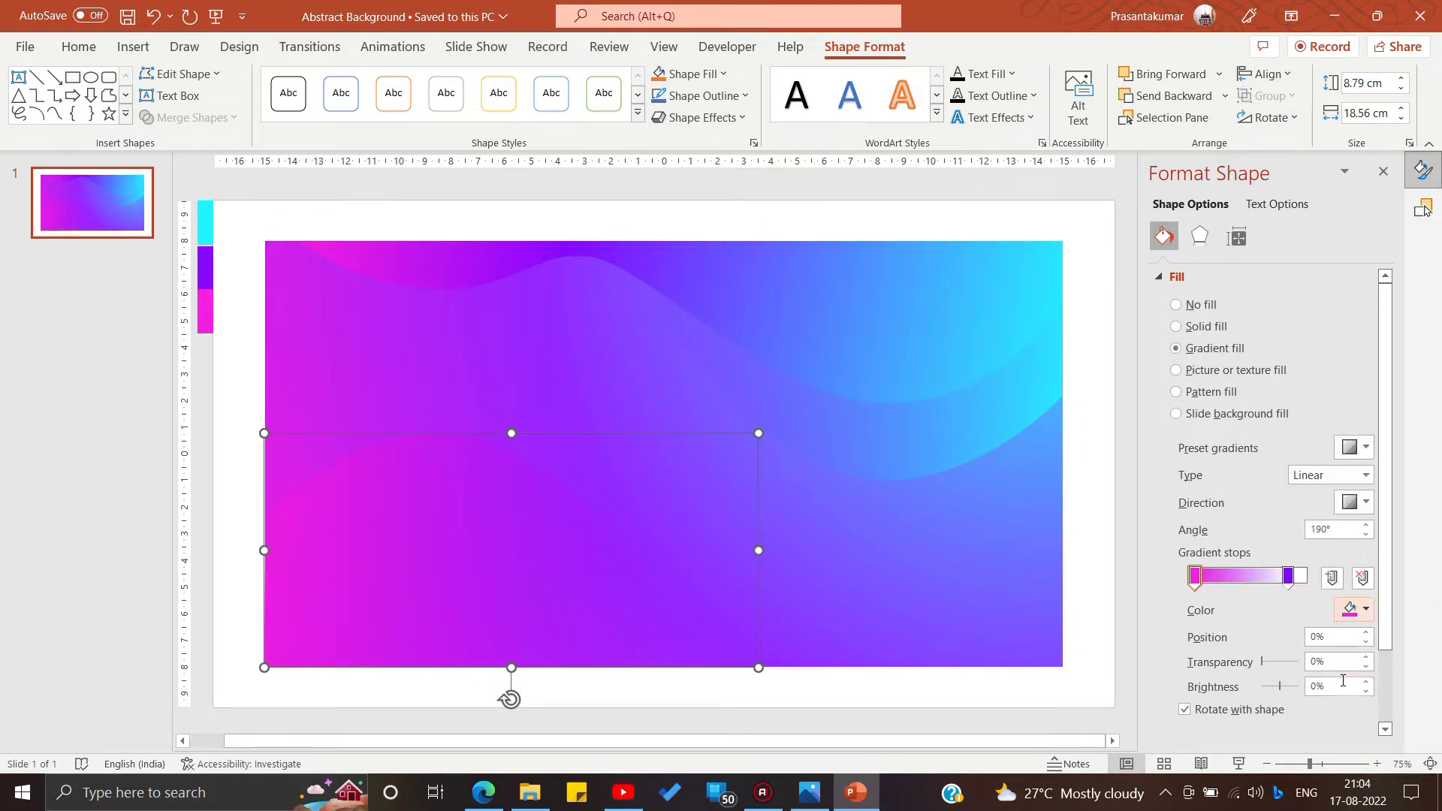
type("50")
key("Return")
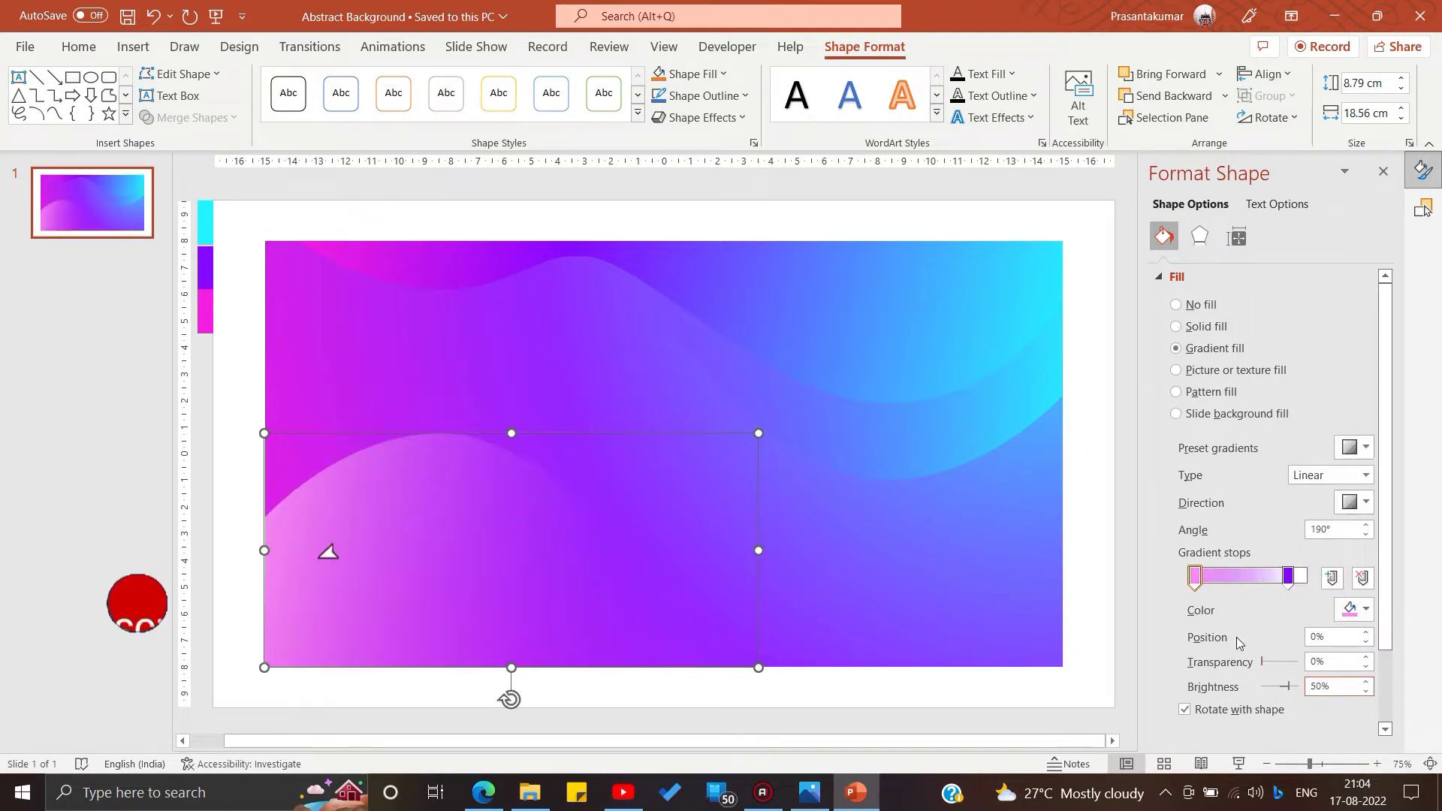
left_click_drag(510, 432, 513, 537)
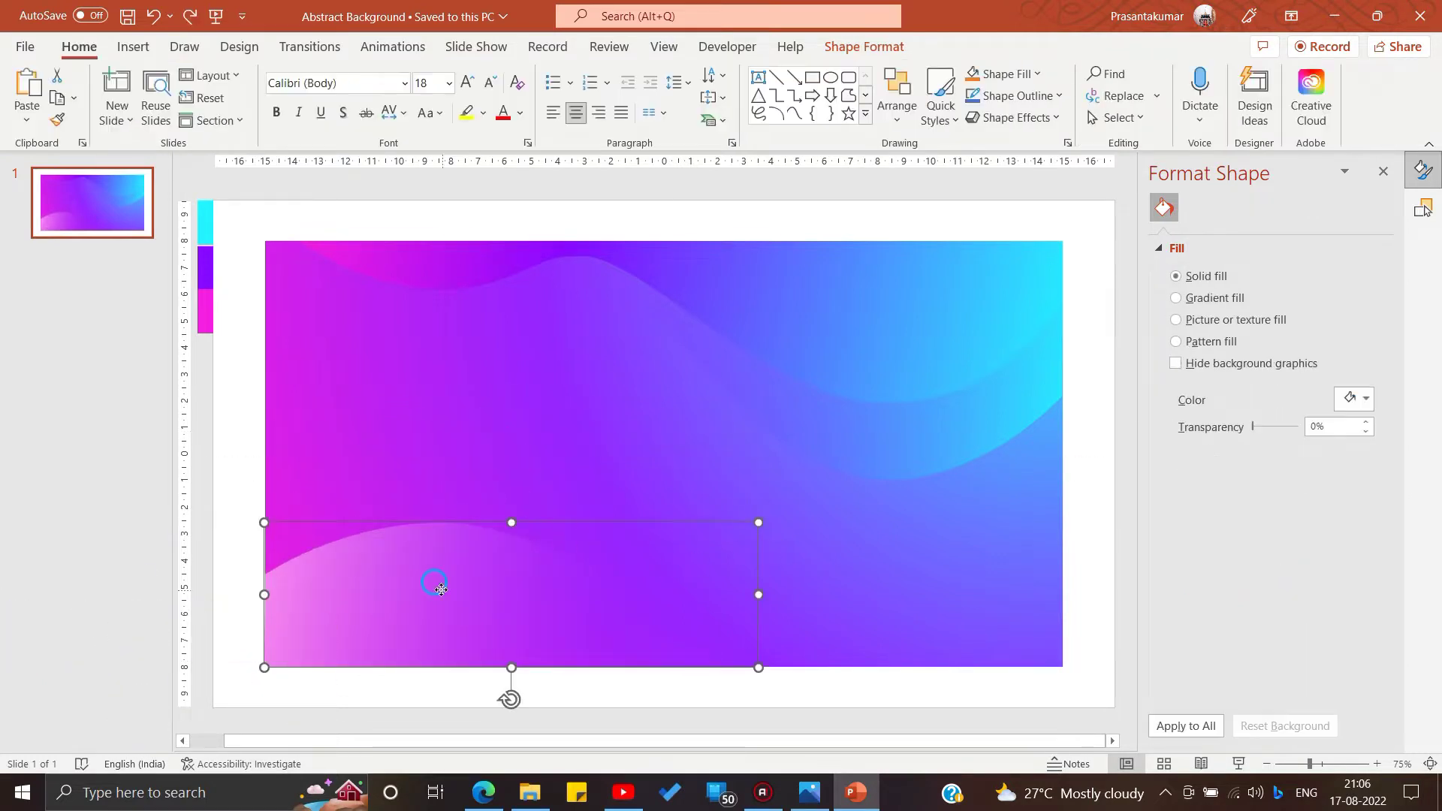
Add a second wave copy, flattened and widened to 7.34 × 20.25 cm.
mouse_move(531, 612)
left_mouse_down()
mouse_move(582, 589)
mouse_move(512, 667)
left_mouse_up()
left_click(582, 580)
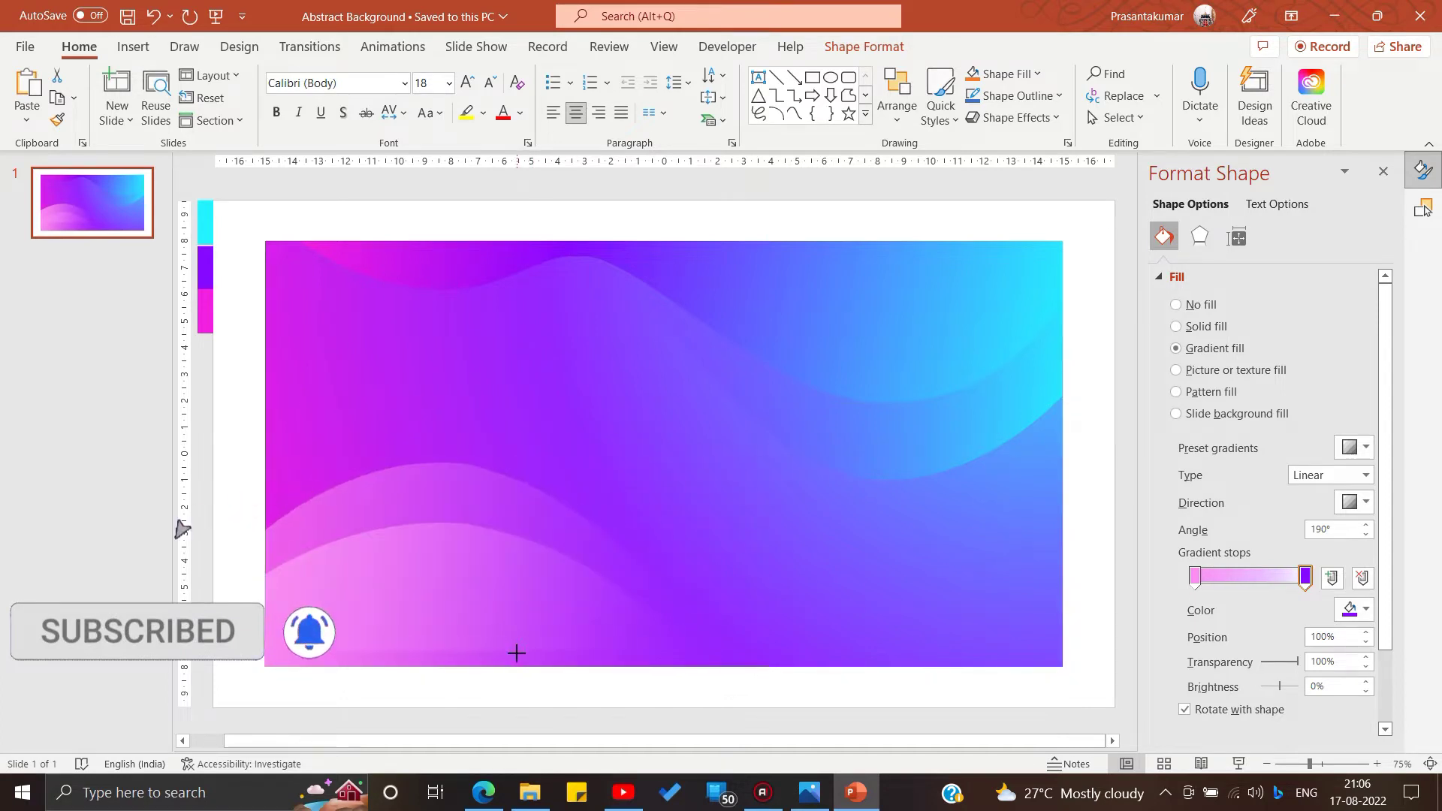
left_click_drag(511, 462, 512, 485)
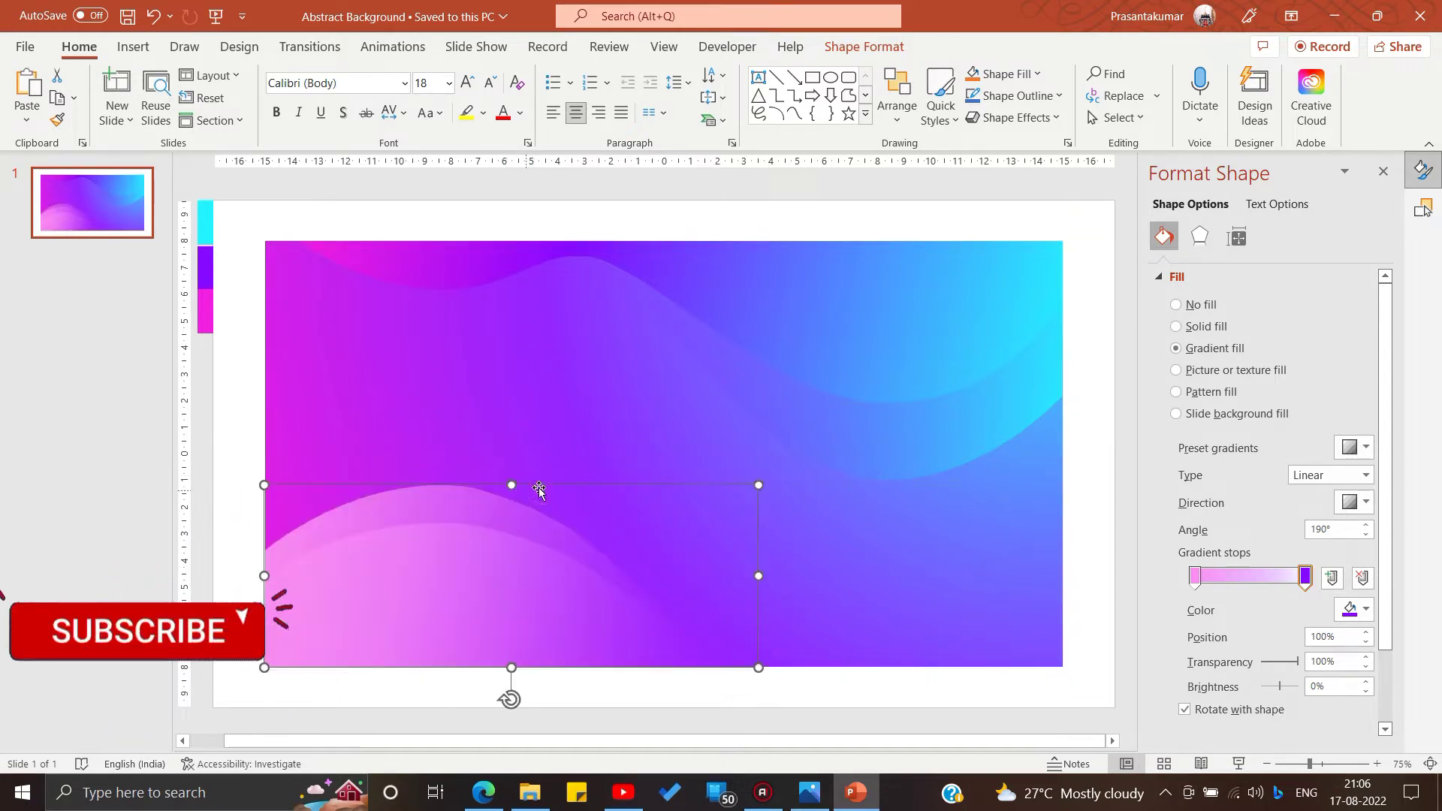
left_click(862, 51)
left_click(1182, 99)
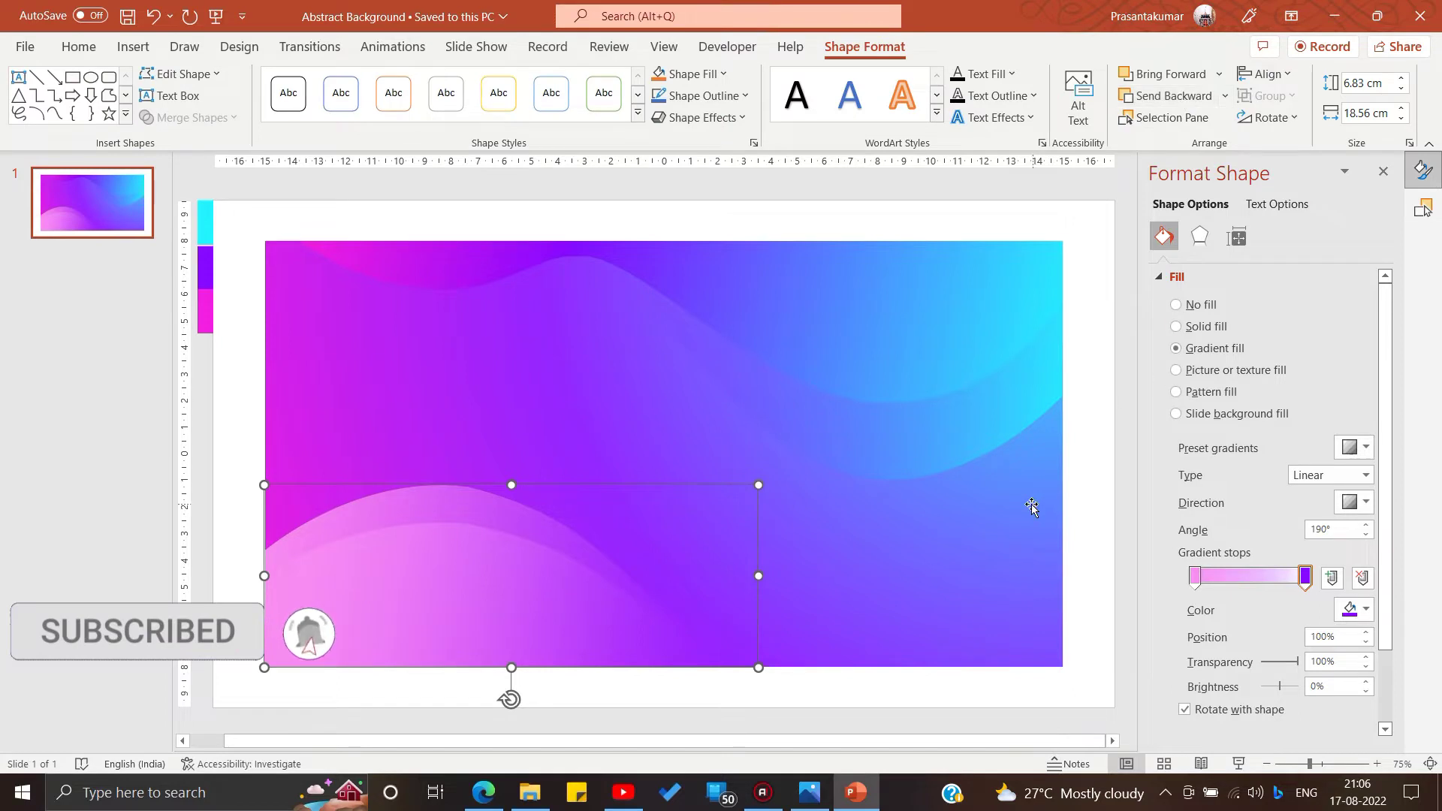
left_click_drag(758, 575, 803, 575)
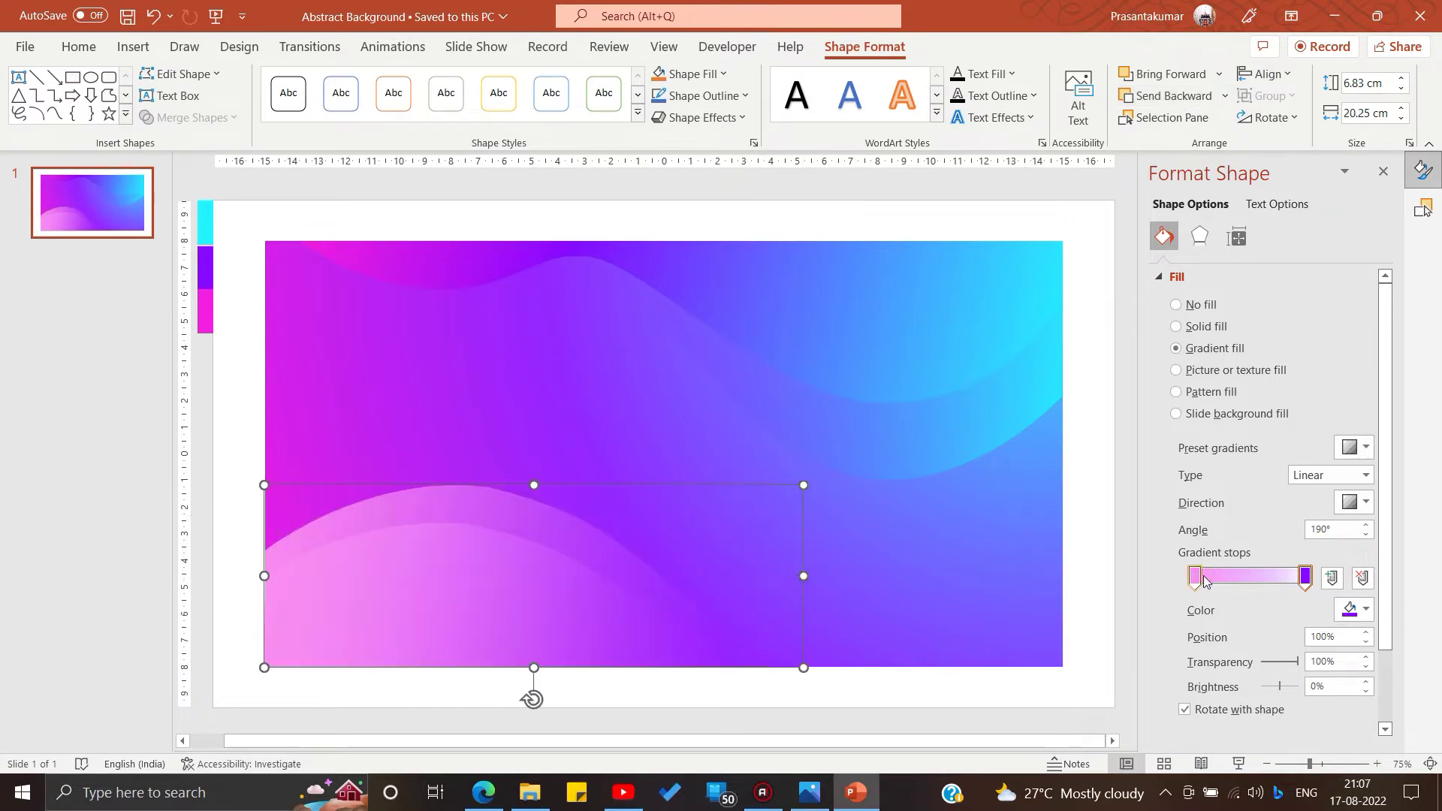
left_click_drag(1306, 577, 1298, 577)
left_click_drag(534, 484, 534, 472)
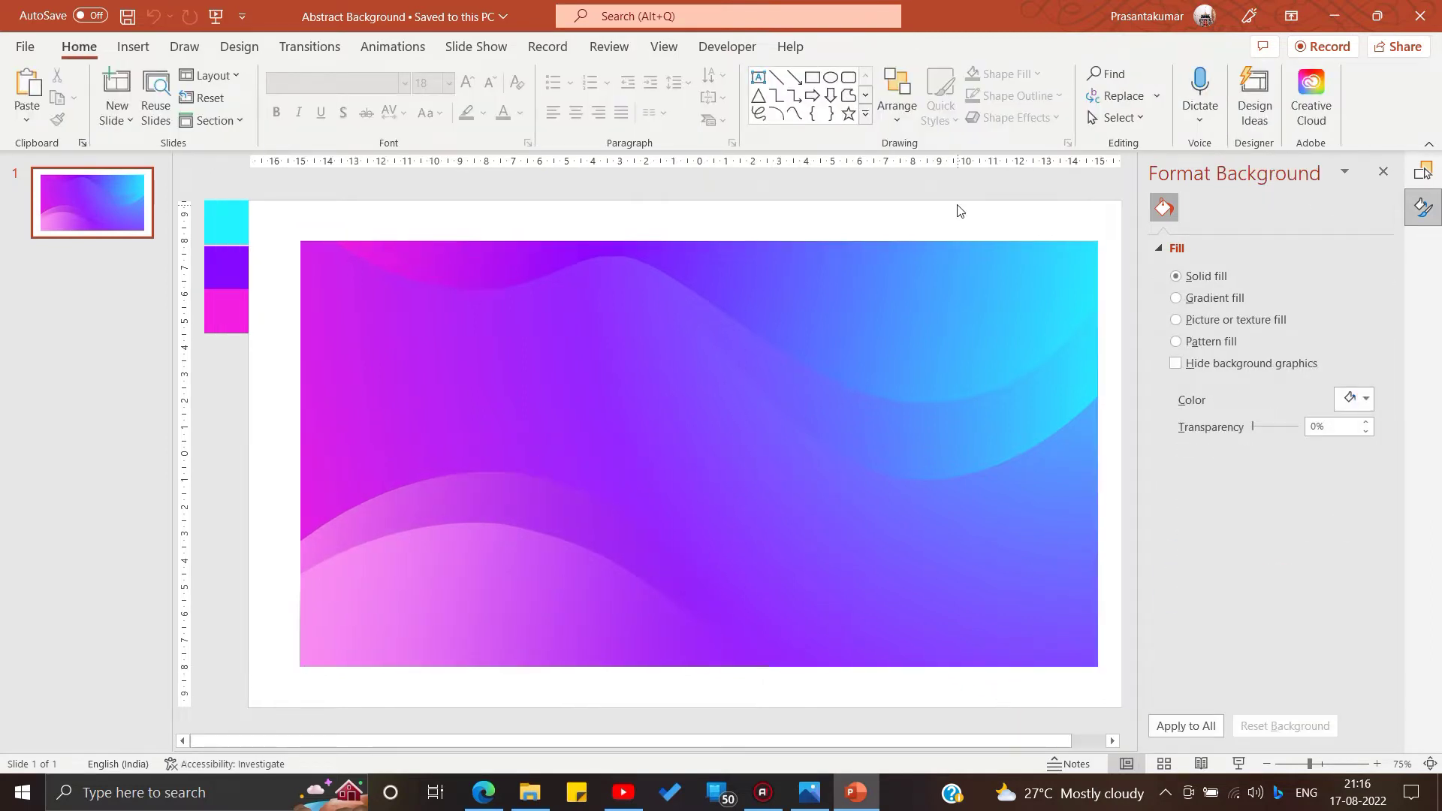
Draw an unfilled circle with a 5 pt outline and move it up and left near the centre.
key("ctrl+a")
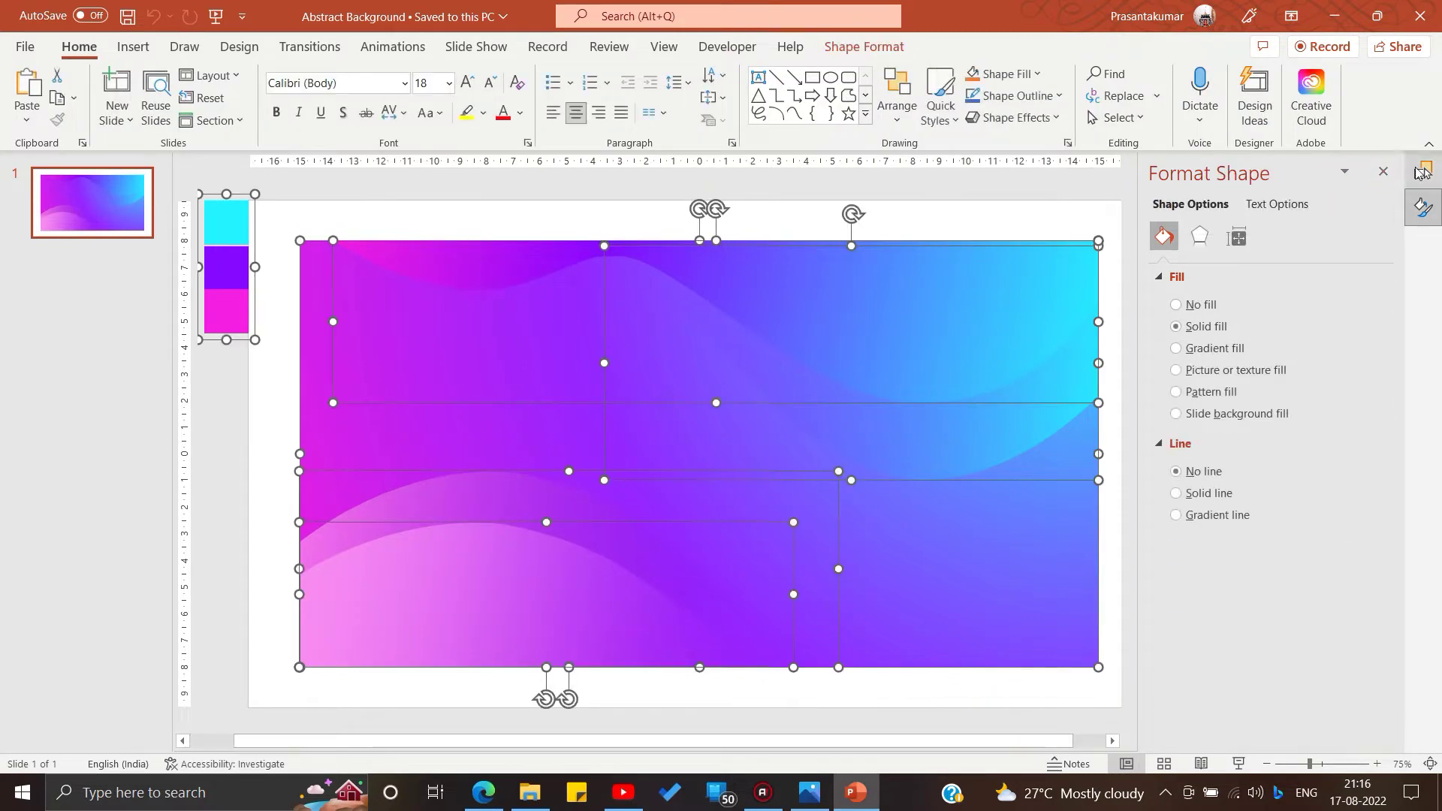
left_click(1421, 172)
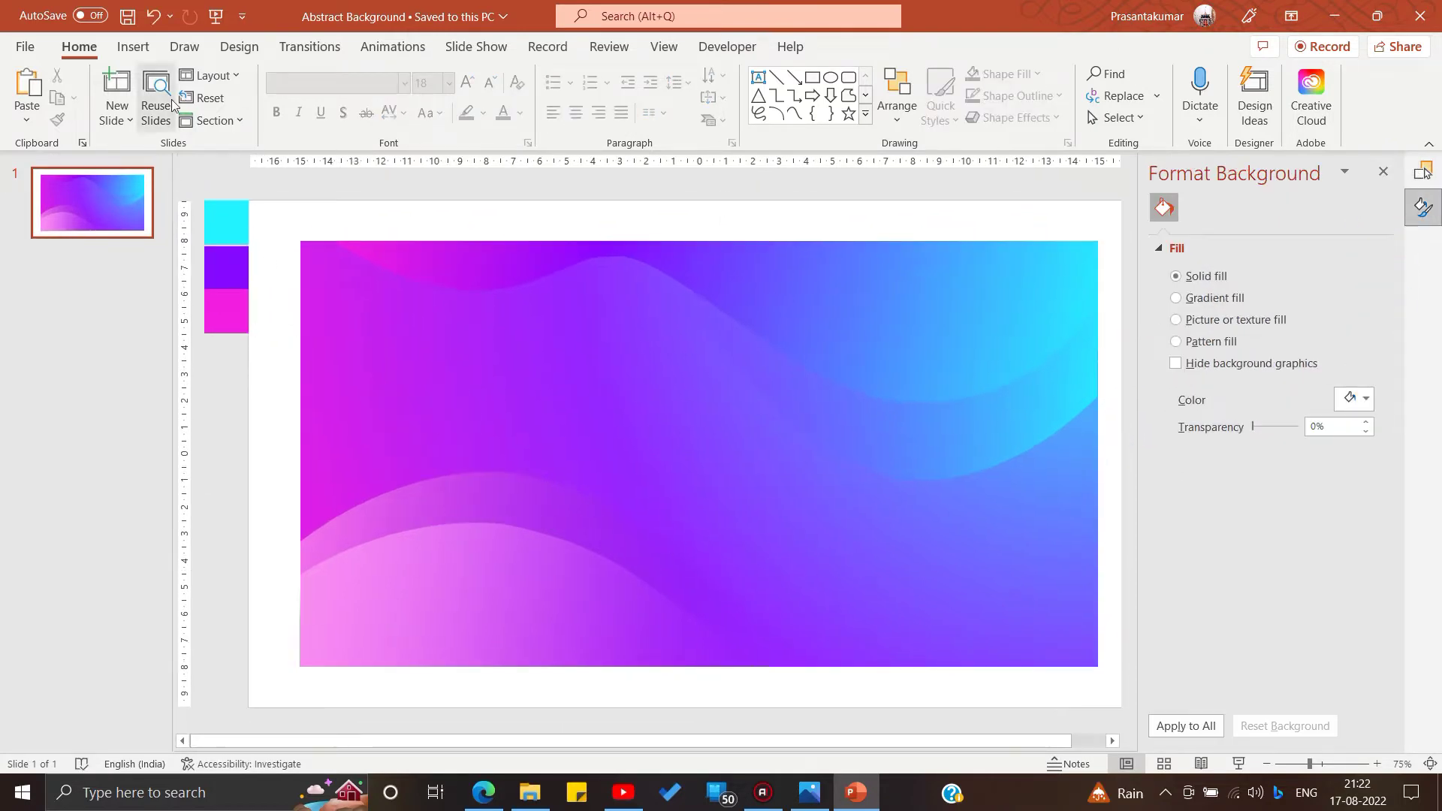
left_click(133, 47)
left_click(336, 97)
left_click(323, 193)
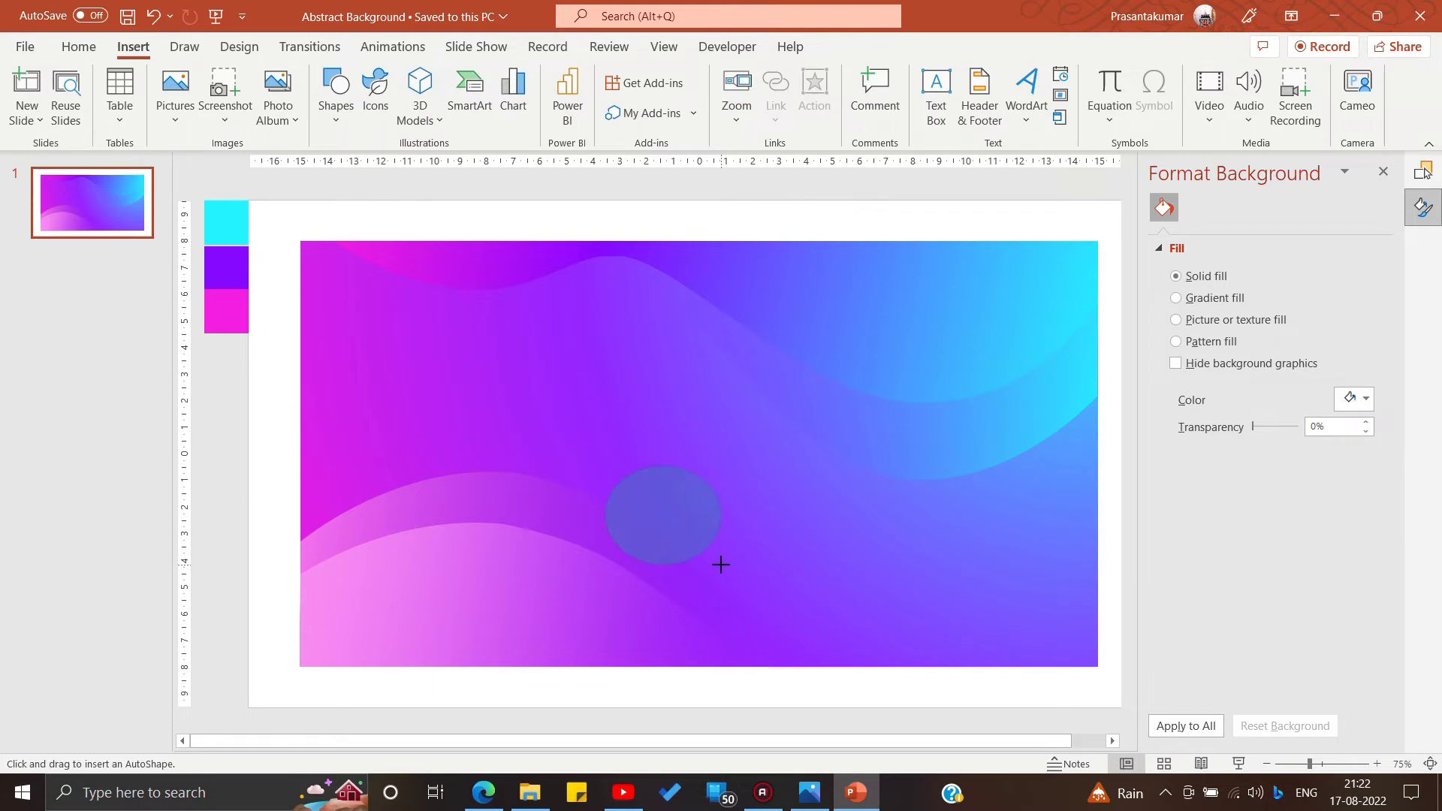
mouse_move(720, 564)
left_mouse_down()
mouse_move(802, 550)
mouse_move(741, 495)
left_mouse_up()
left_click(656, 81)
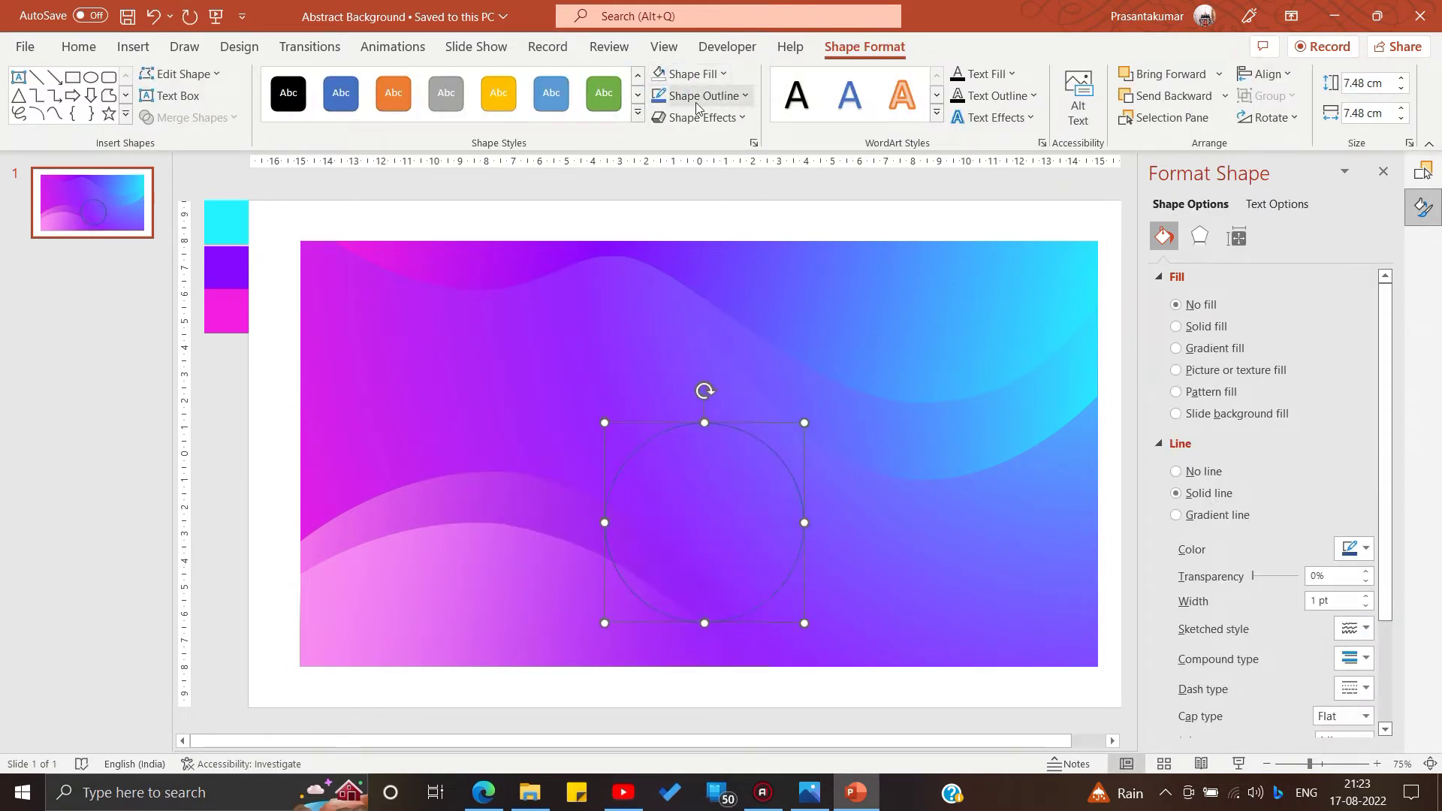
scroll(1363, 659, "down", 1)
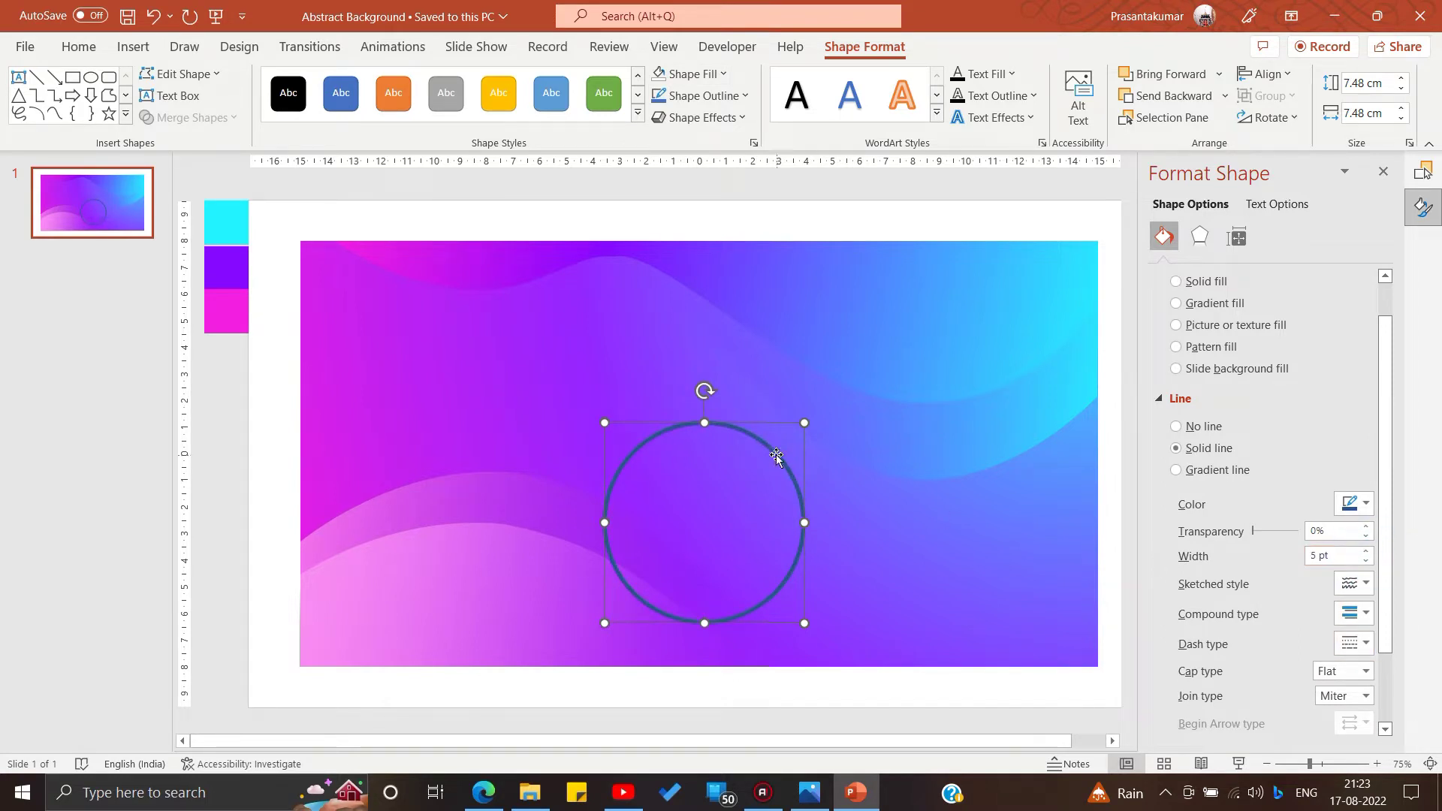
left_click_drag(777, 456, 759, 396)
Give the circle's outline a gradient, removing the 75% stop and fading the end to transparent.
left_click(1176, 471)
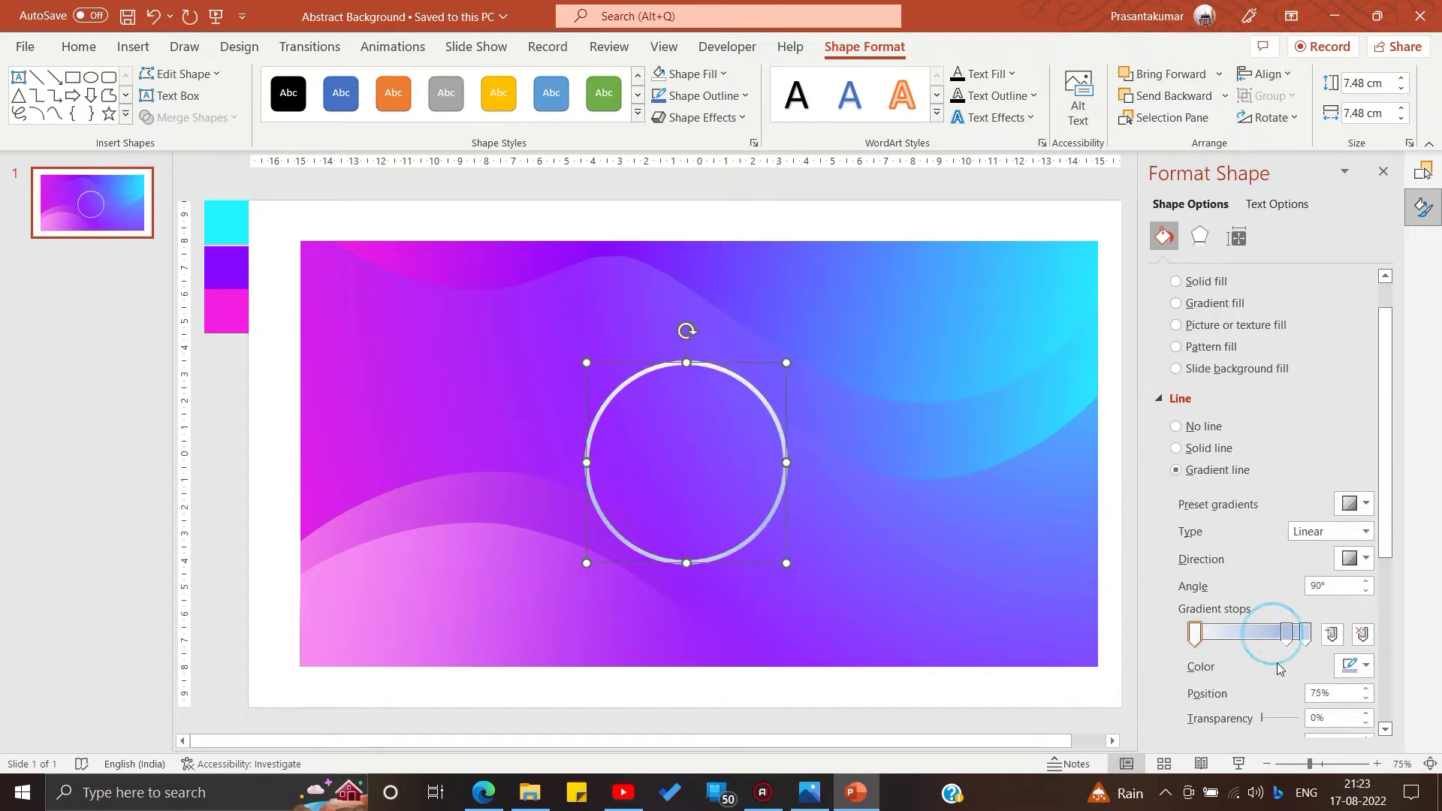
left_click_drag(1280, 668, 1285, 670)
left_click_drag(1263, 718, 1329, 723)
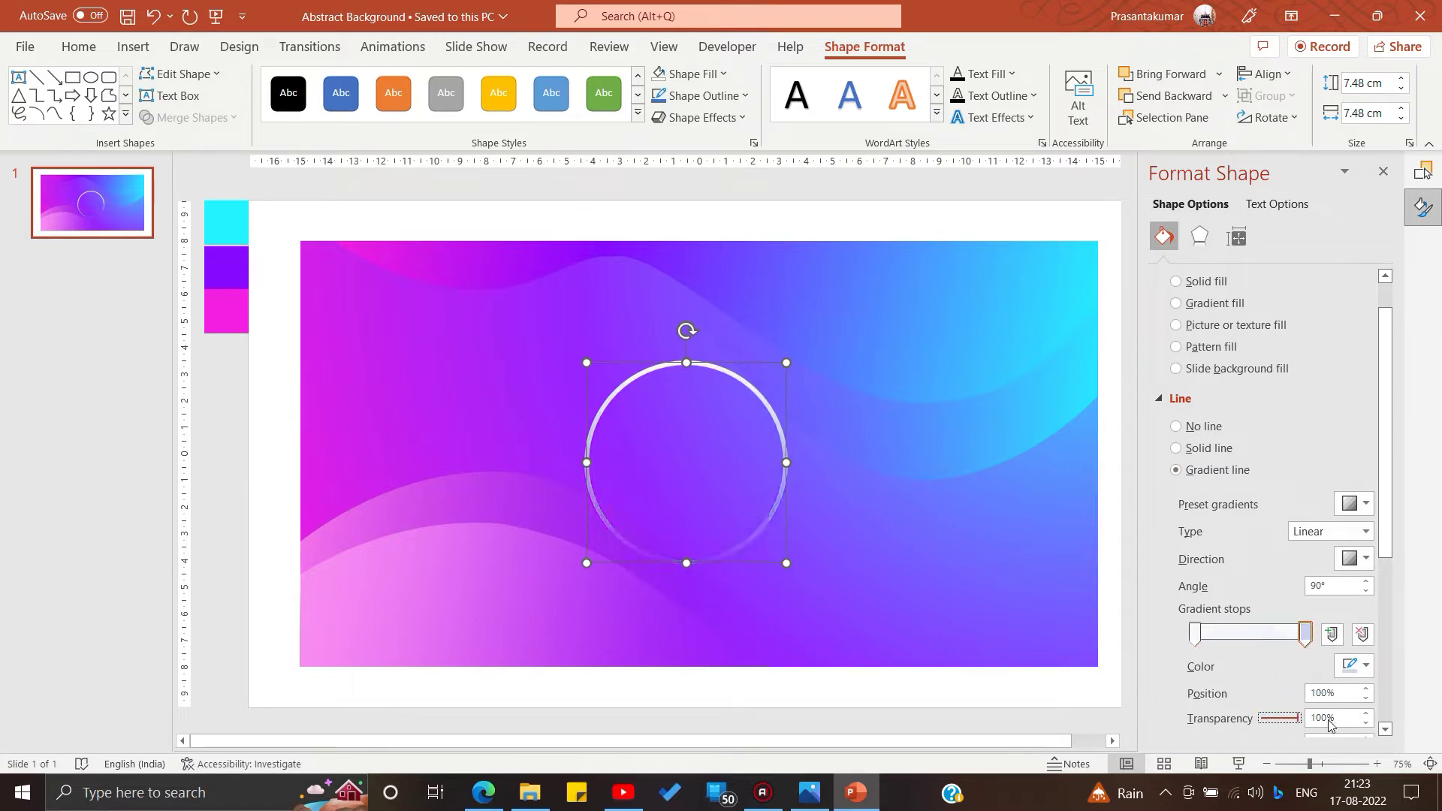
Rotate the arc, move it lower right, and enlarge it to about 9.4 cm.
left_click_drag(687, 330, 637, 515)
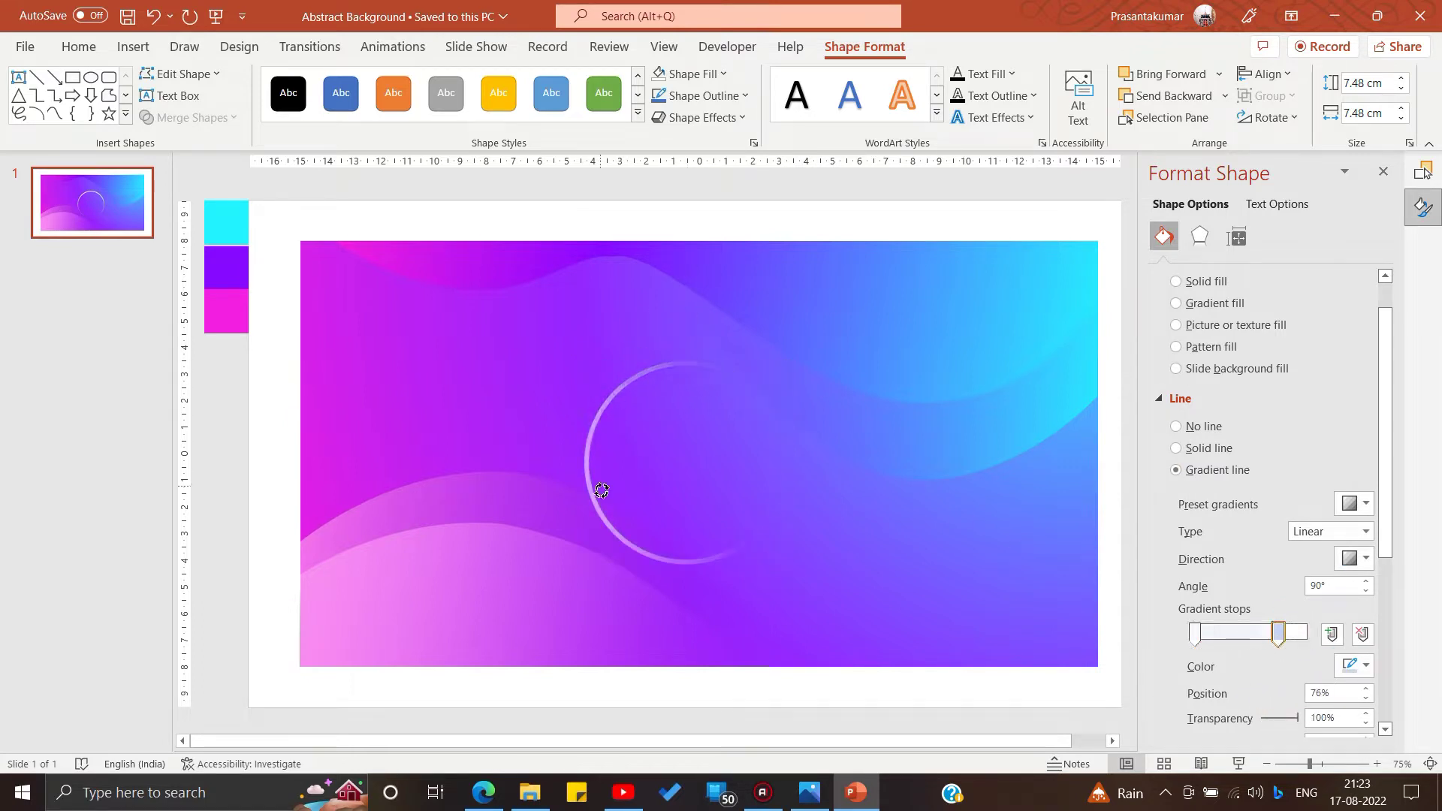
left_click_drag(729, 556, 856, 596)
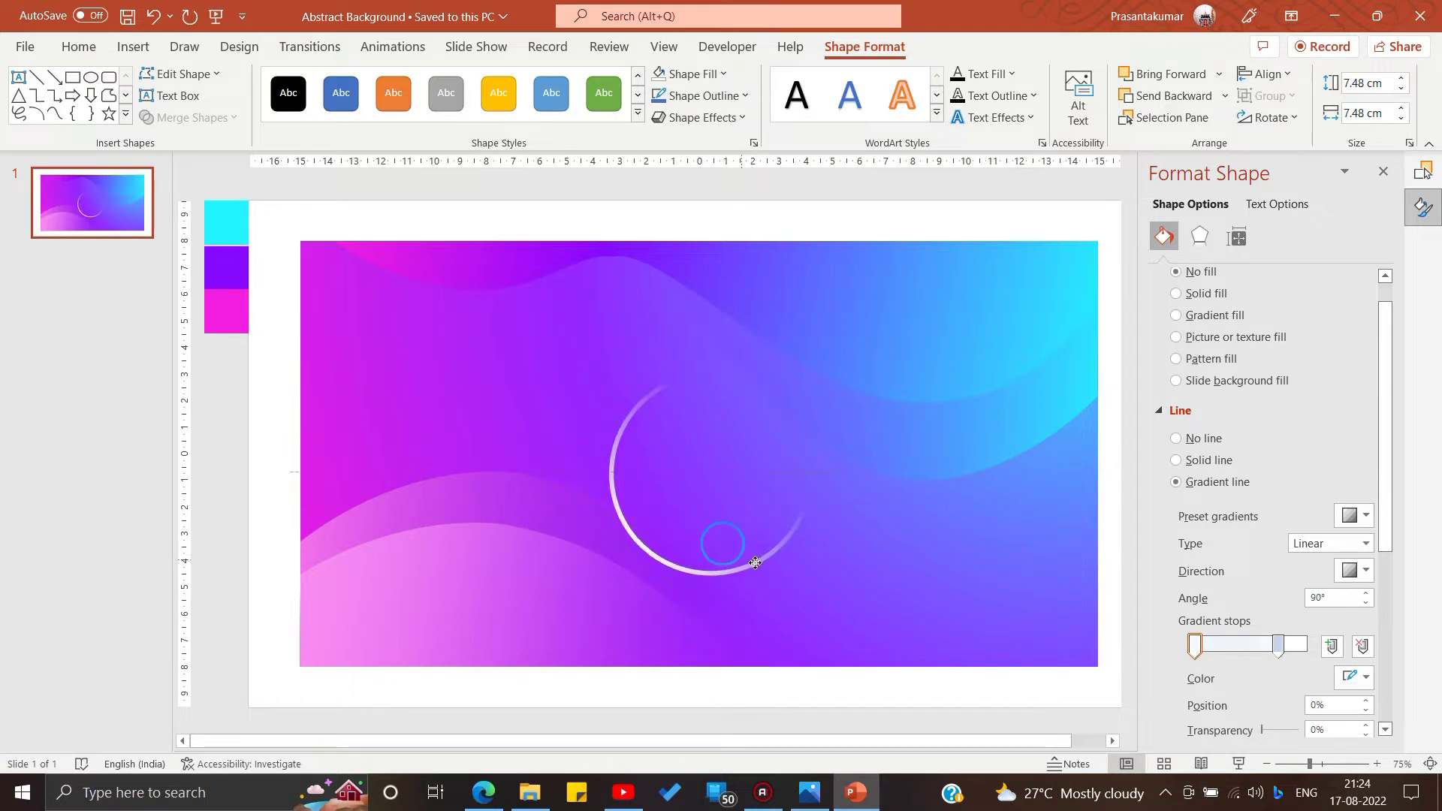
left_click_drag(957, 499, 1007, 496)
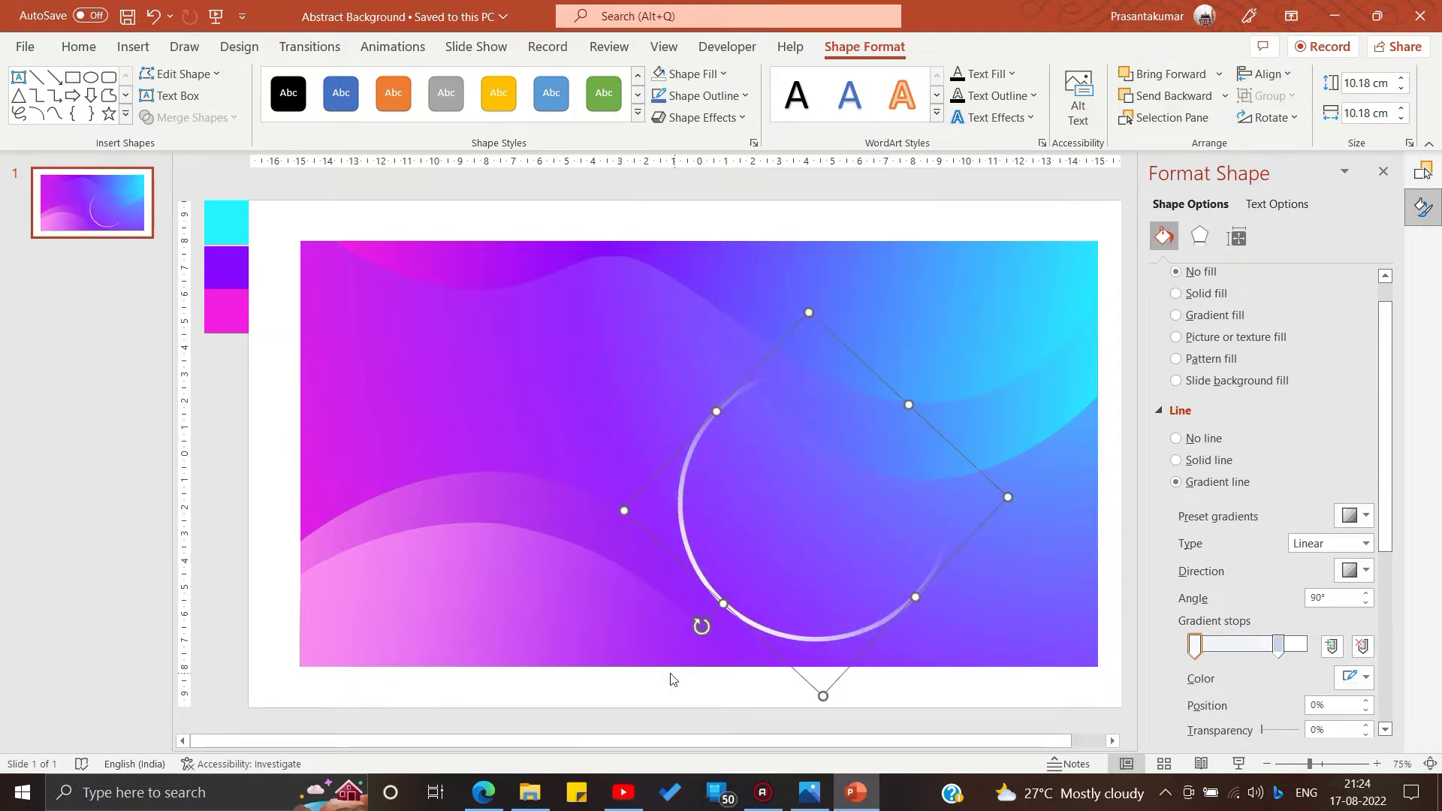
left_click_drag(697, 637, 765, 664)
left_click_drag(987, 415, 977, 421)
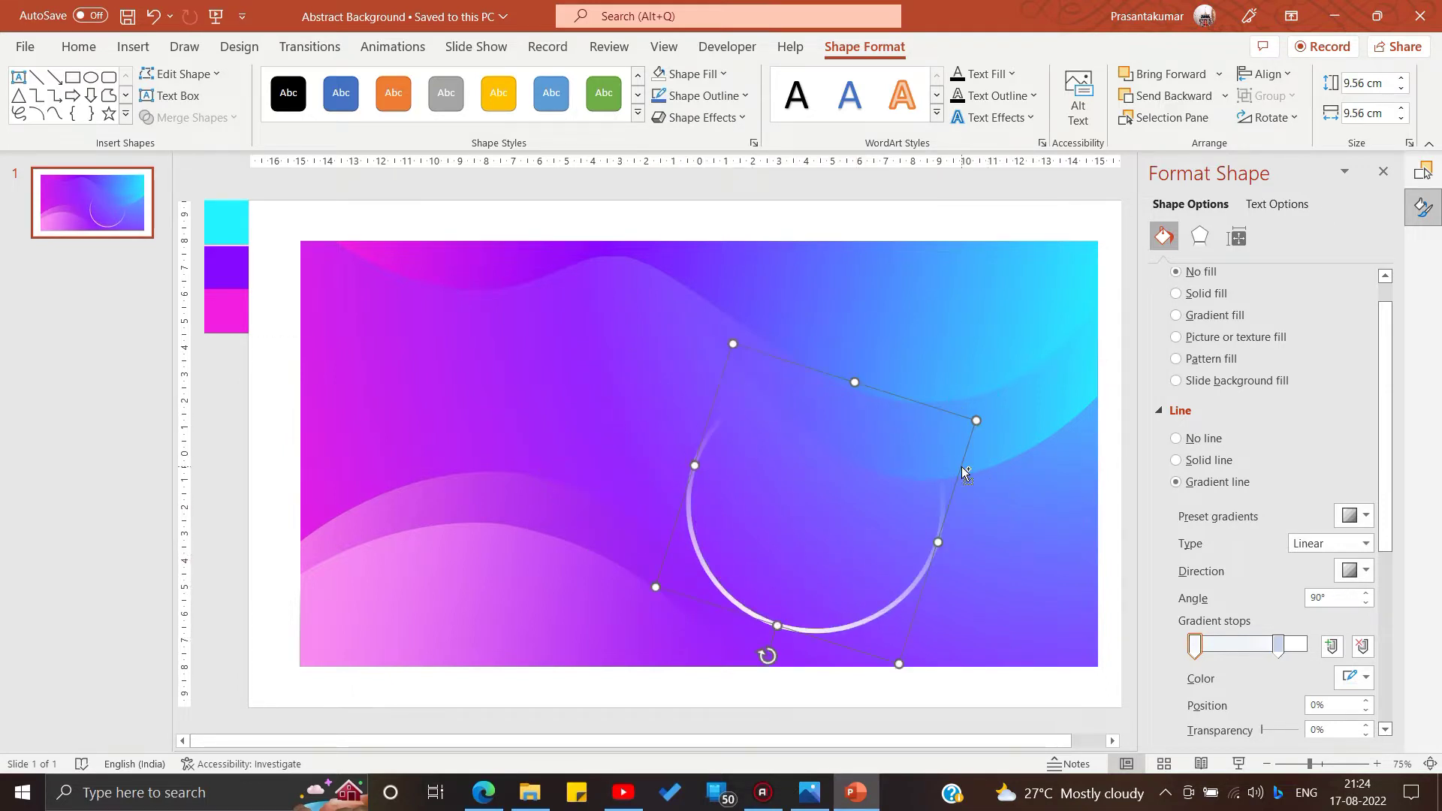
left_click(909, 609)
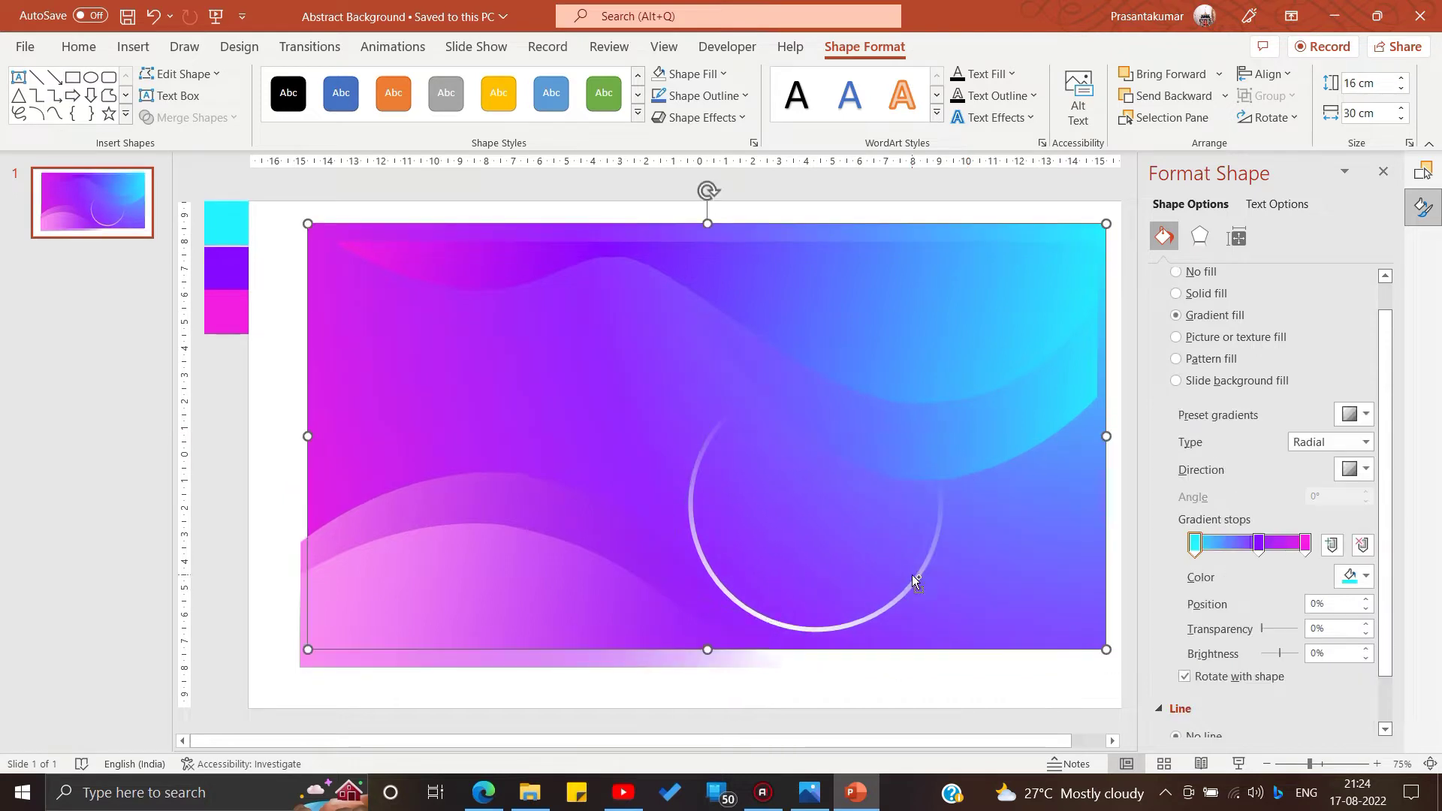
left_click(892, 601)
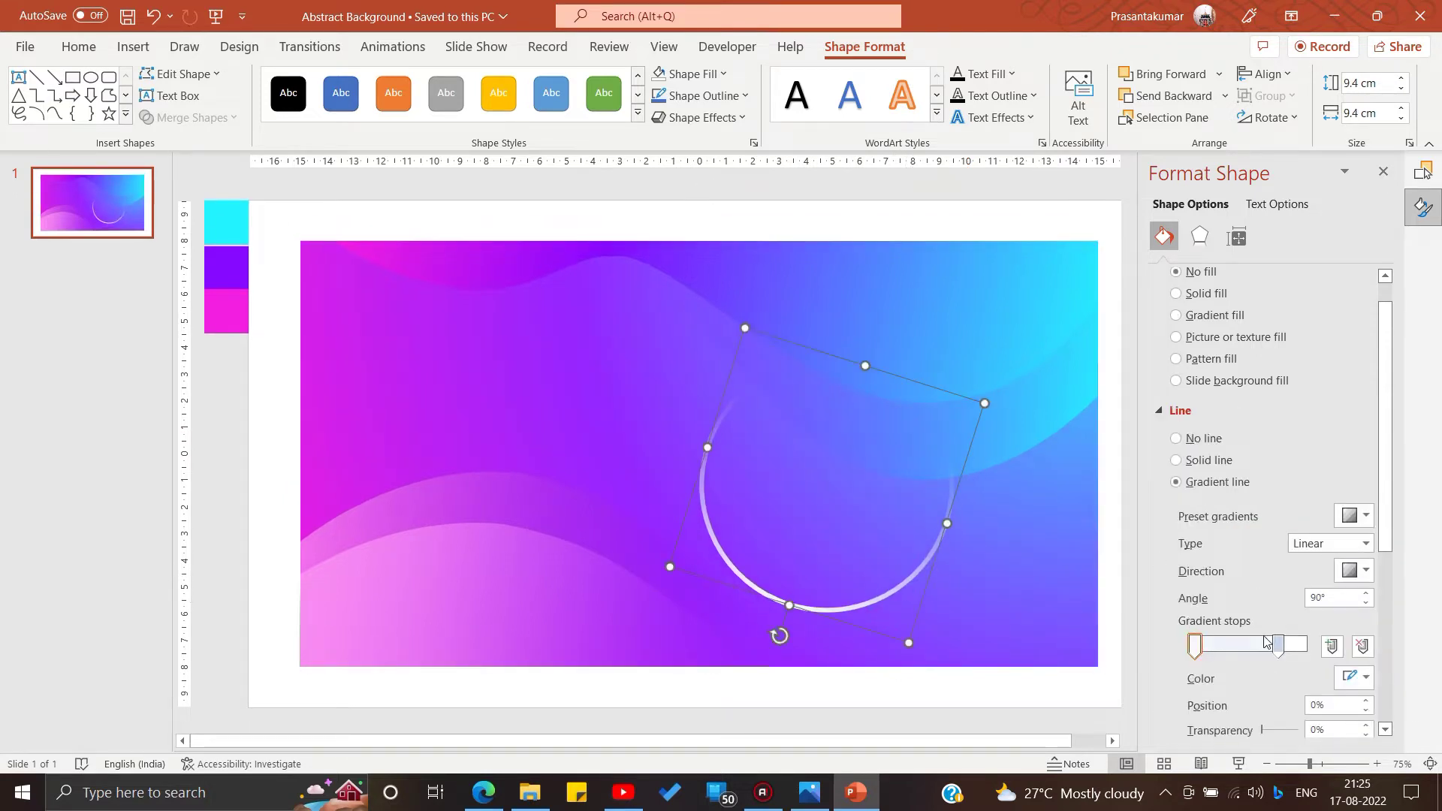
left_click(781, 637)
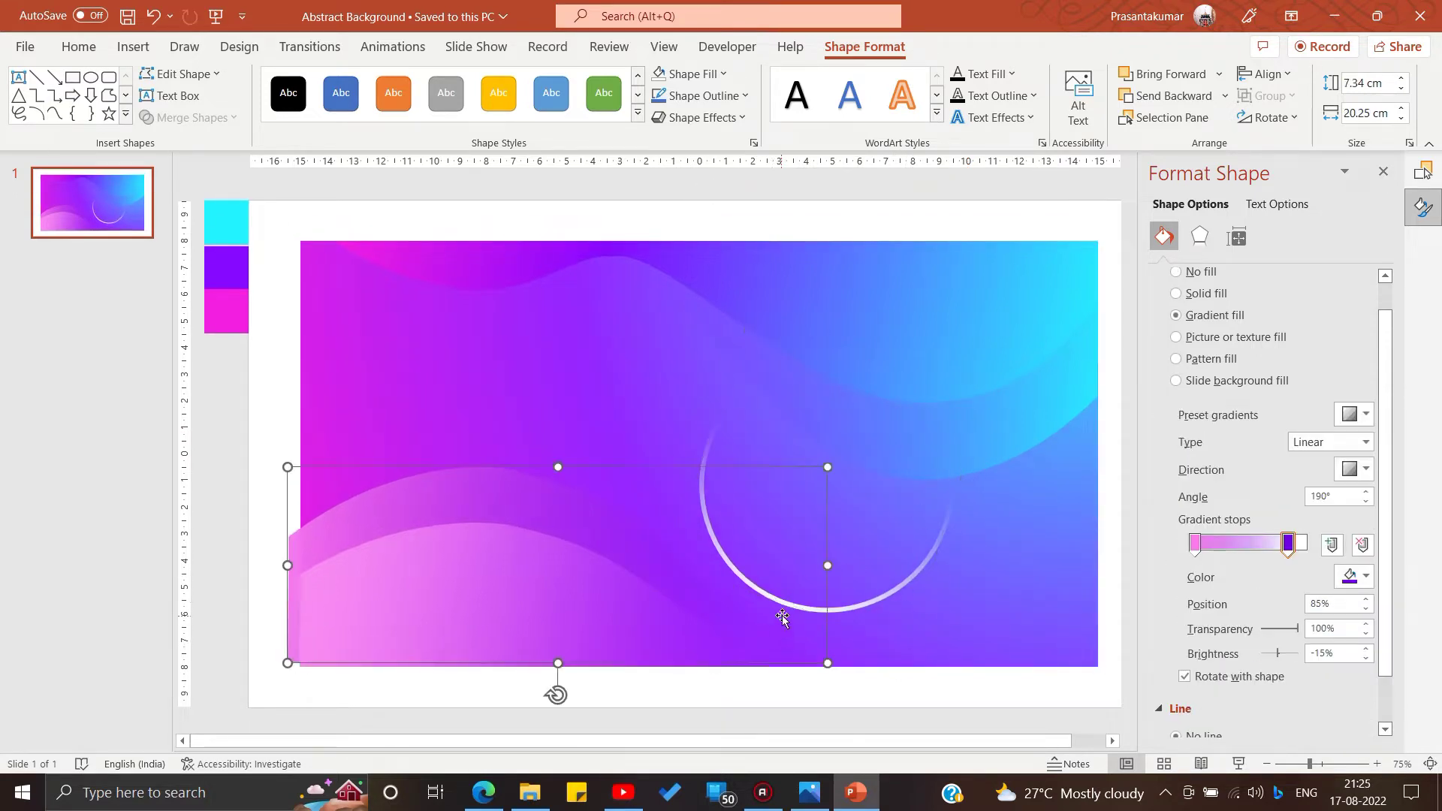
left_click(853, 601)
left_click(819, 610)
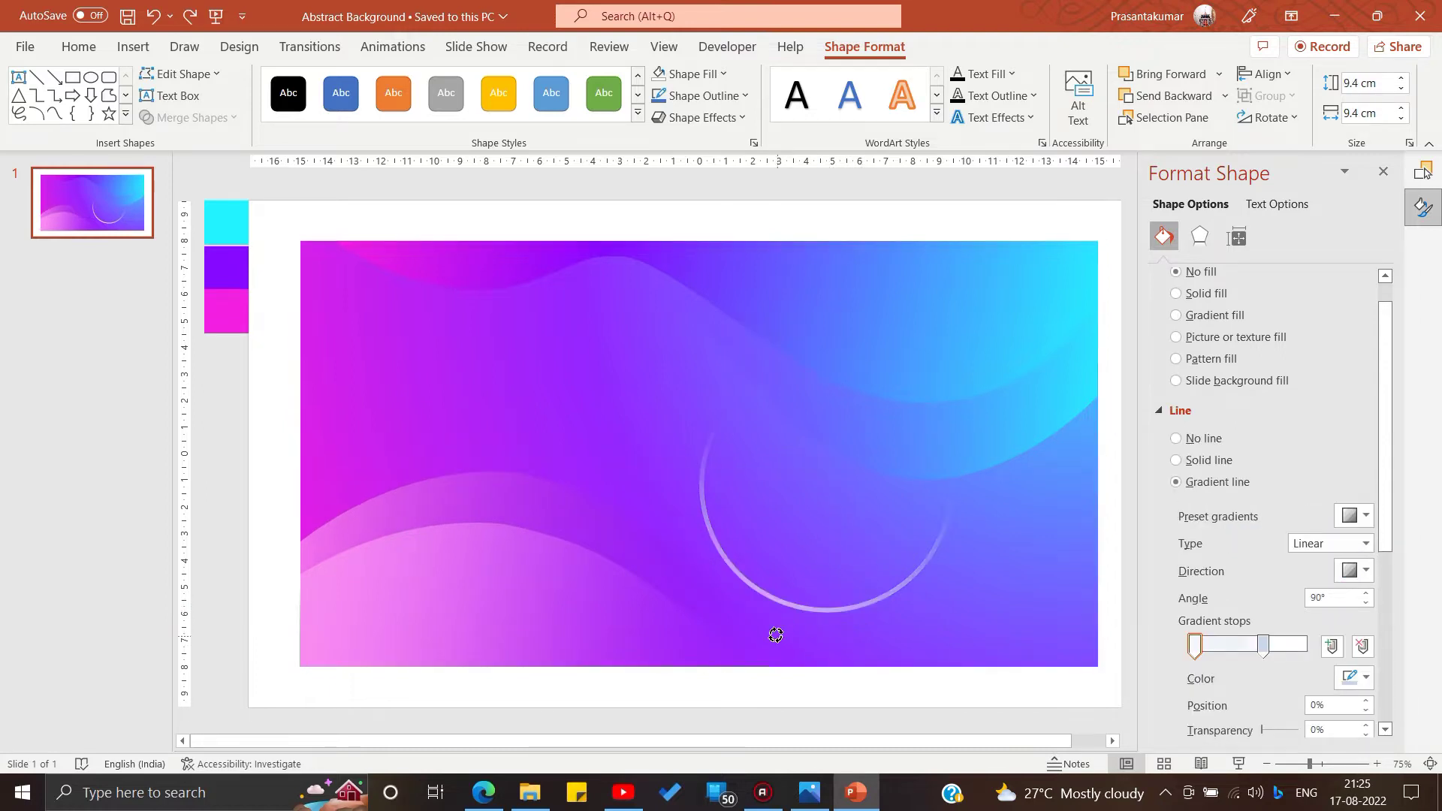
Nudge the arc's rotation, then lock Oval 10, the background rectangles and Group 5 in the Selection Pane.
left_click_drag(787, 631, 764, 628)
key("ctrl+a")
left_click(1425, 178)
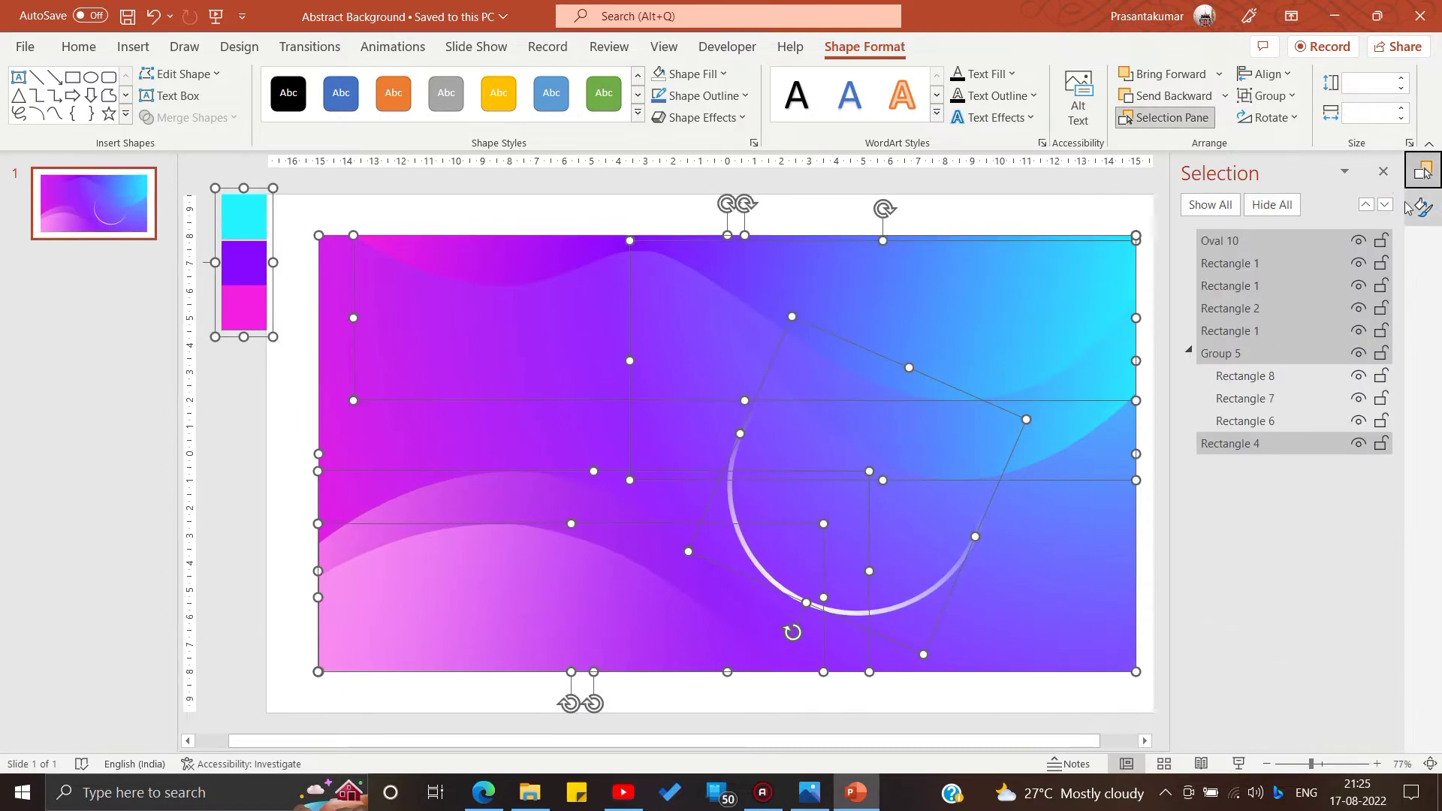
left_click(1380, 241)
left_click(1380, 263)
left_click(1380, 285)
left_click(1380, 308)
left_click(1380, 330)
left_click(1380, 353)
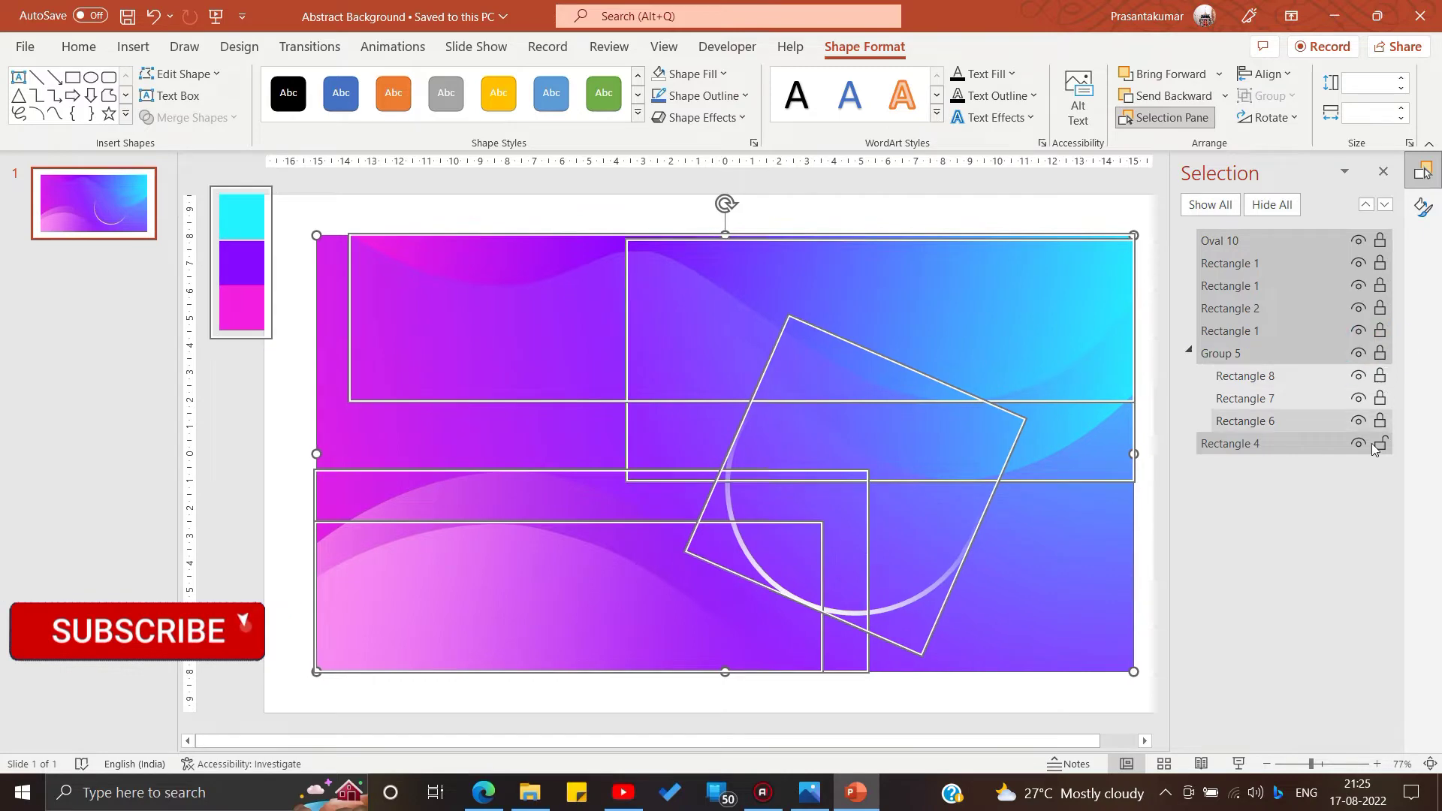
left_click(1424, 208)
left_click(1000, 199)
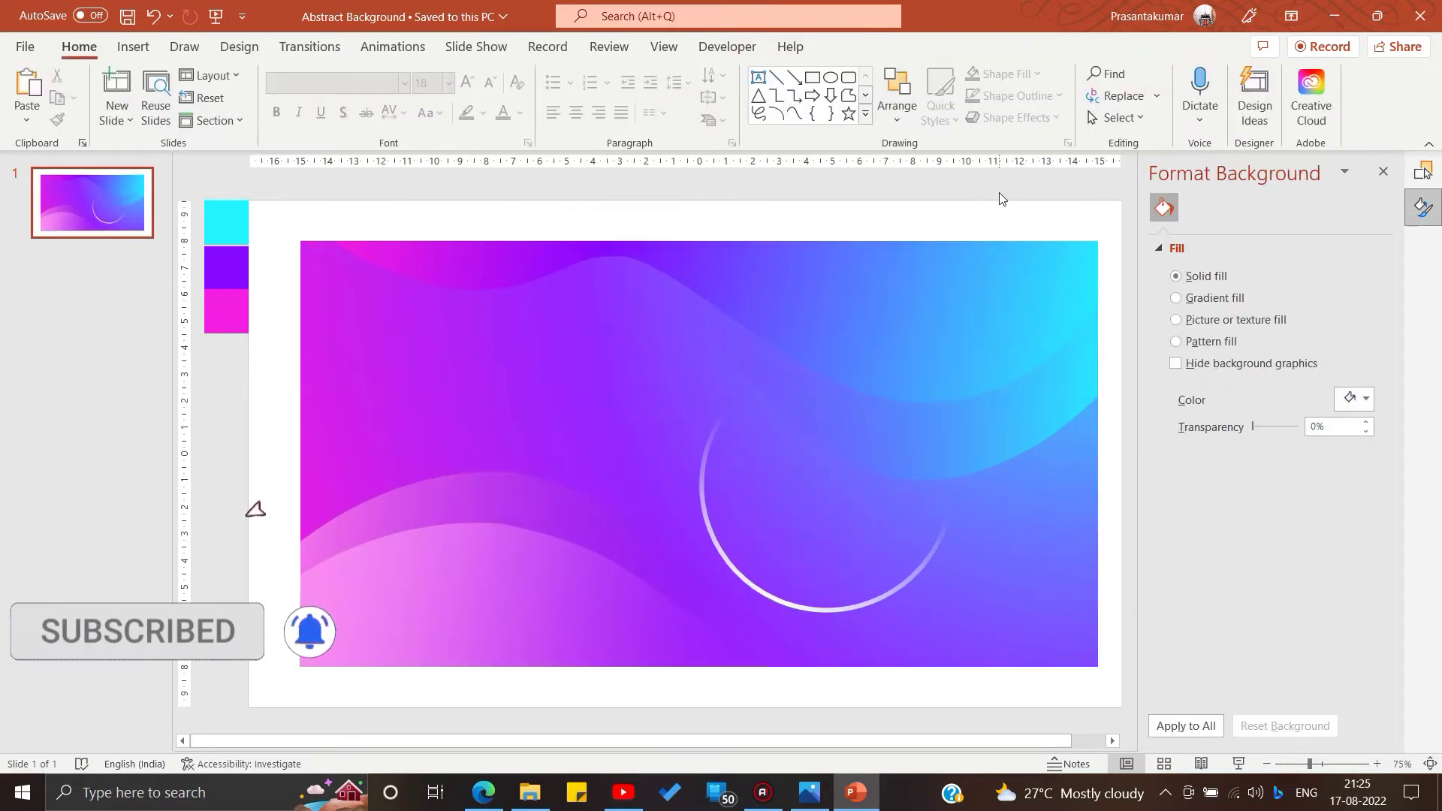
right_click(678, 526)
Paste a copy of the gradient arc, shrink it and place it near the upper-left edge.
left_click(725, 241)
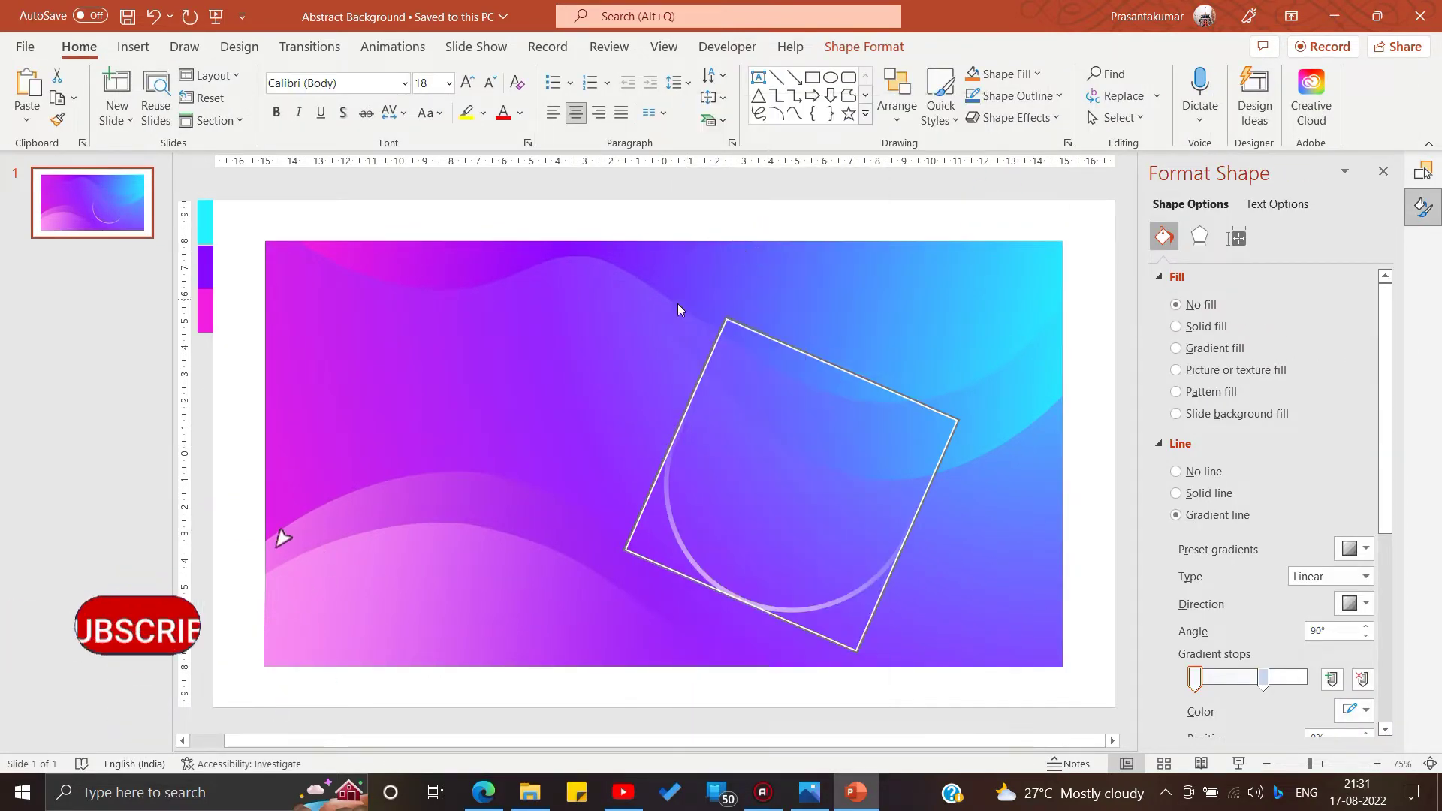
right_click(620, 451)
left_click(665, 300)
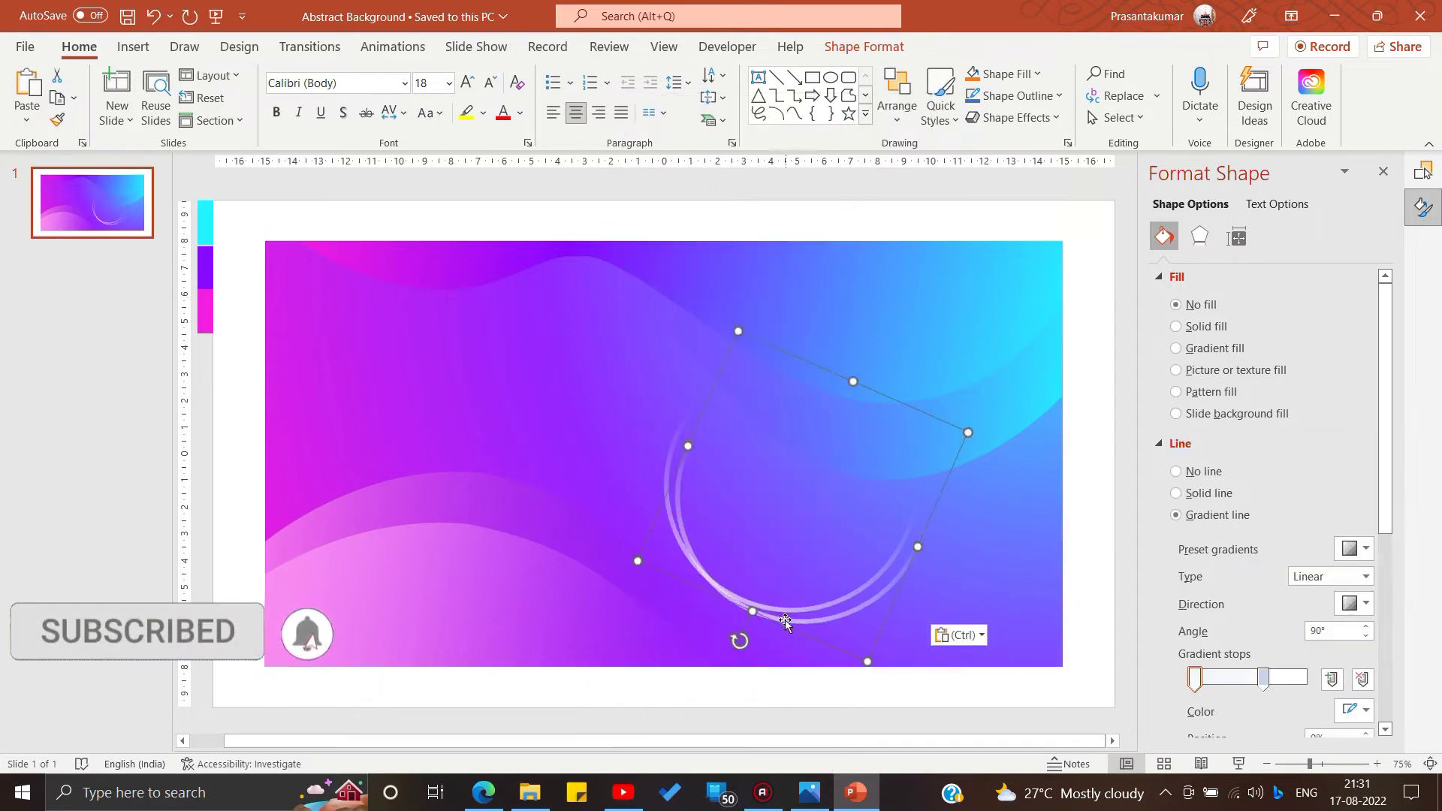
left_click_drag(785, 621, 481, 481)
mouse_move(671, 289)
left_mouse_down()
mouse_move(586, 323)
mouse_move(529, 417)
mouse_move(576, 374)
mouse_move(363, 372)
left_mouse_up()
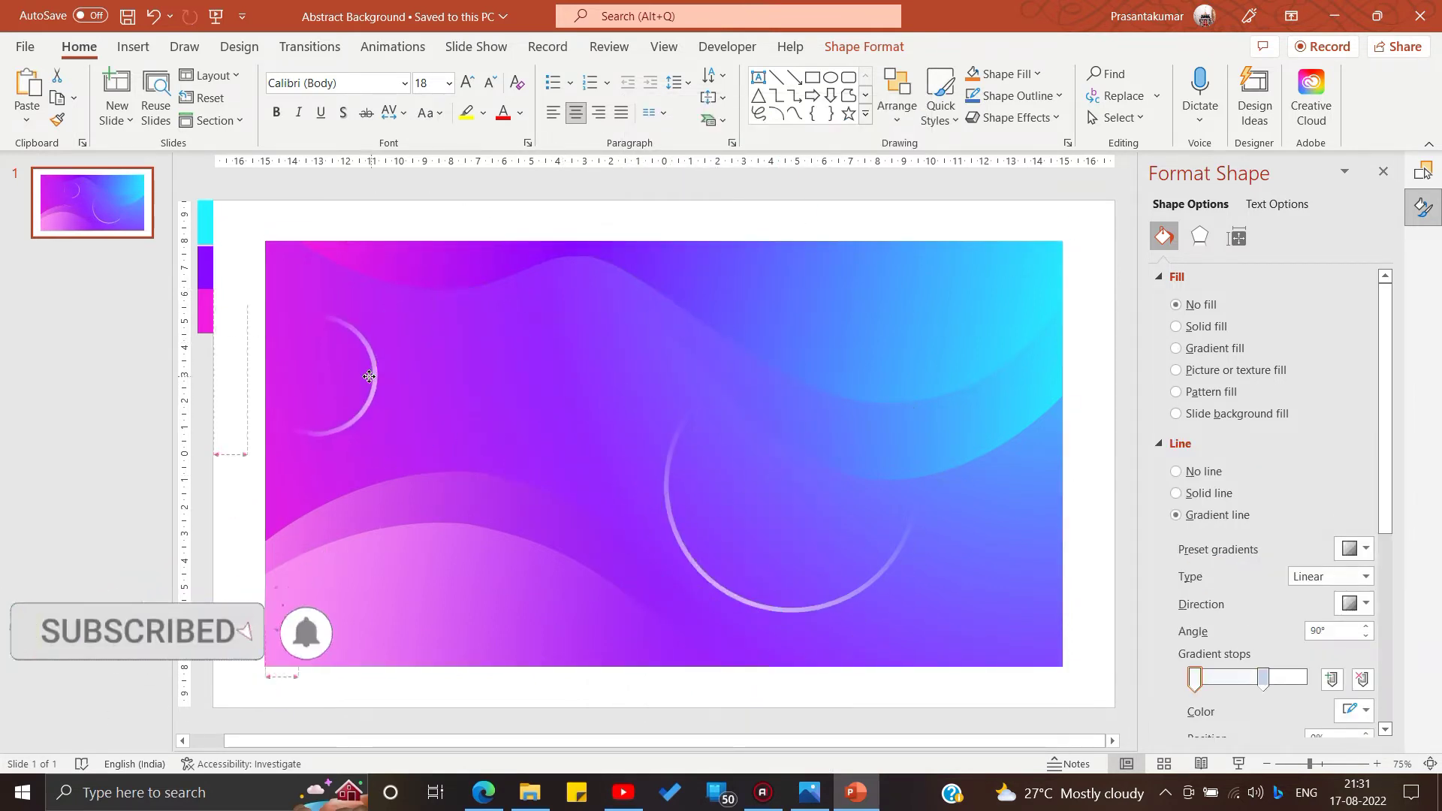
Place a smaller copy of the arc at the slide's right edge using Copy Here.
left_click(1008, 580)
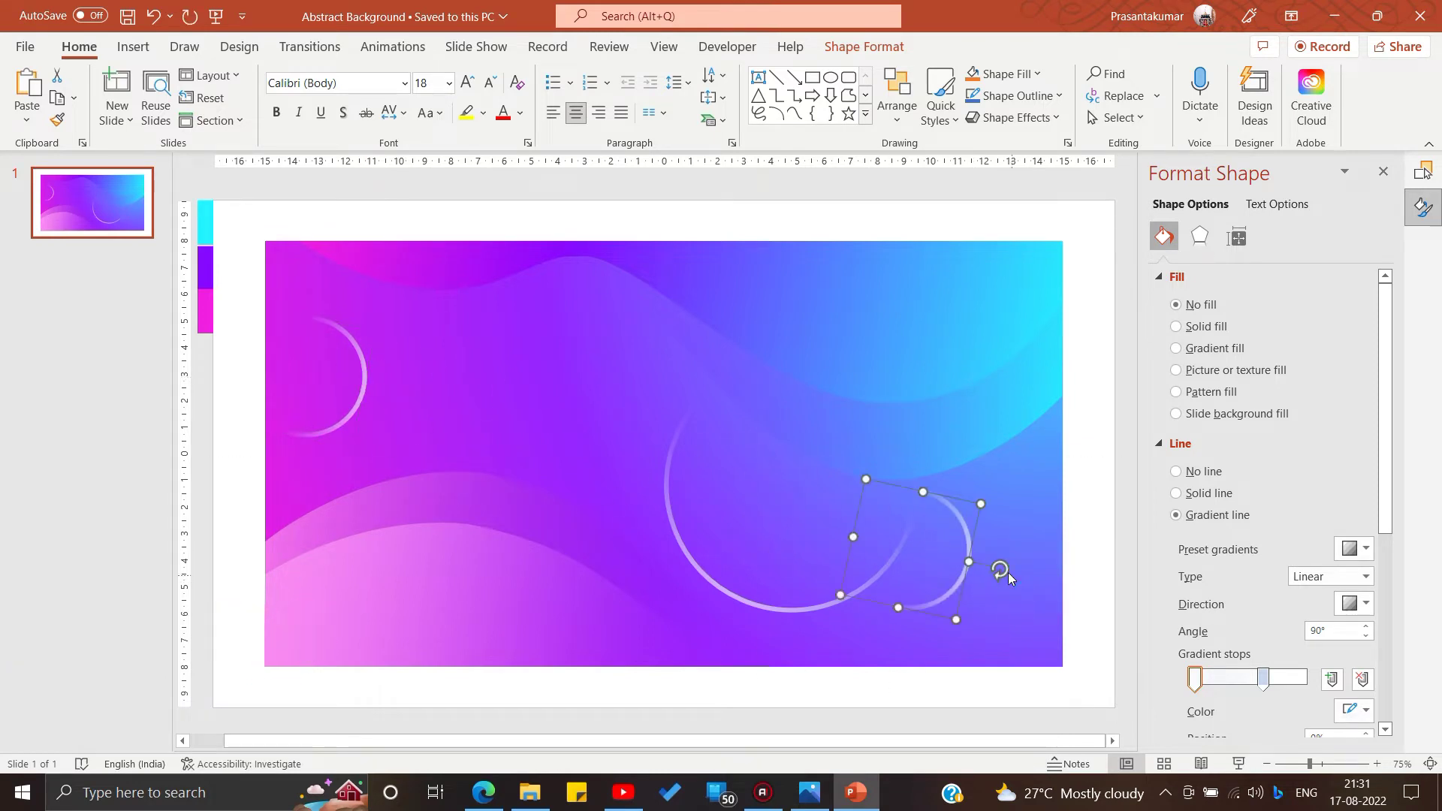
left_click_drag(872, 597, 1039, 528)
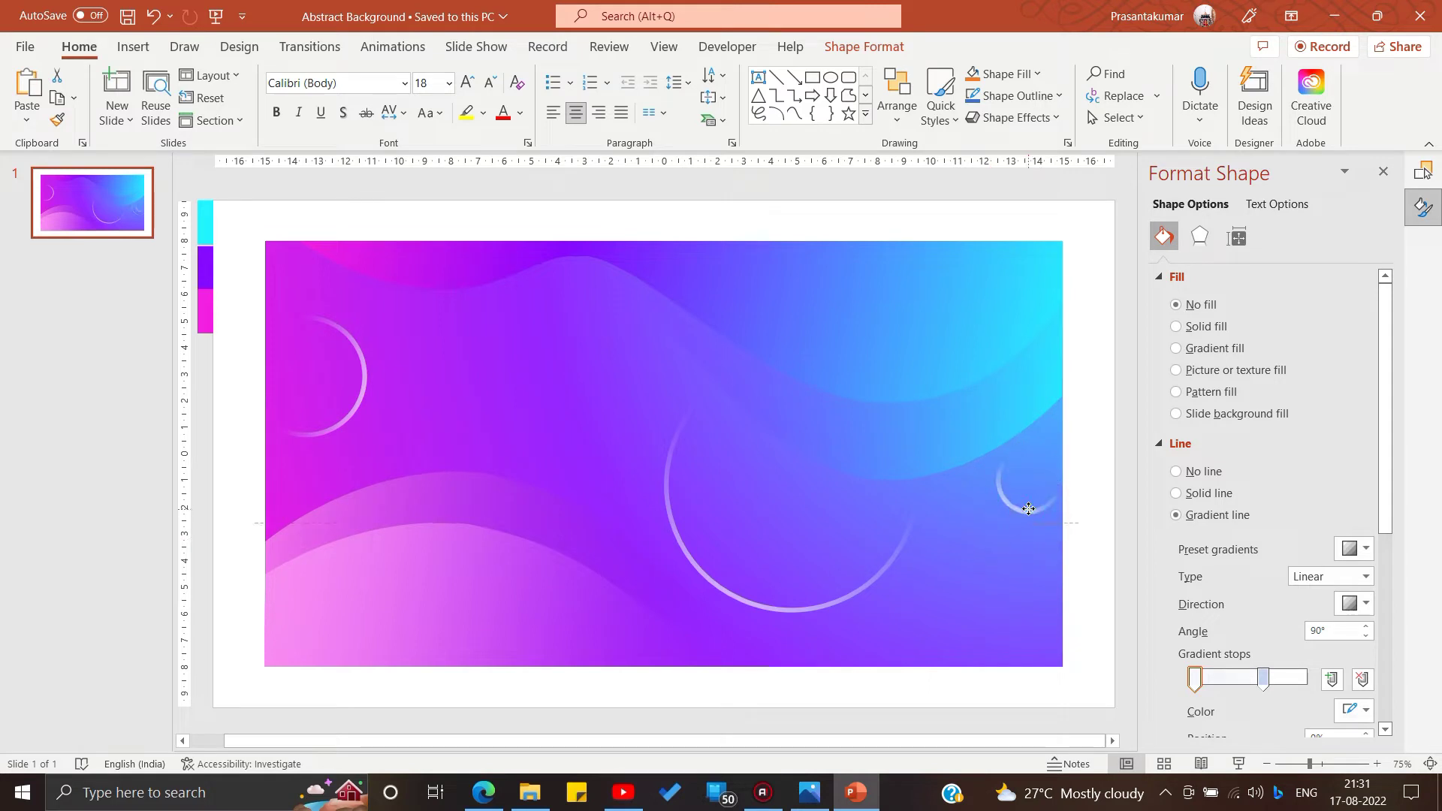
right_click(997, 477)
key("Escape")
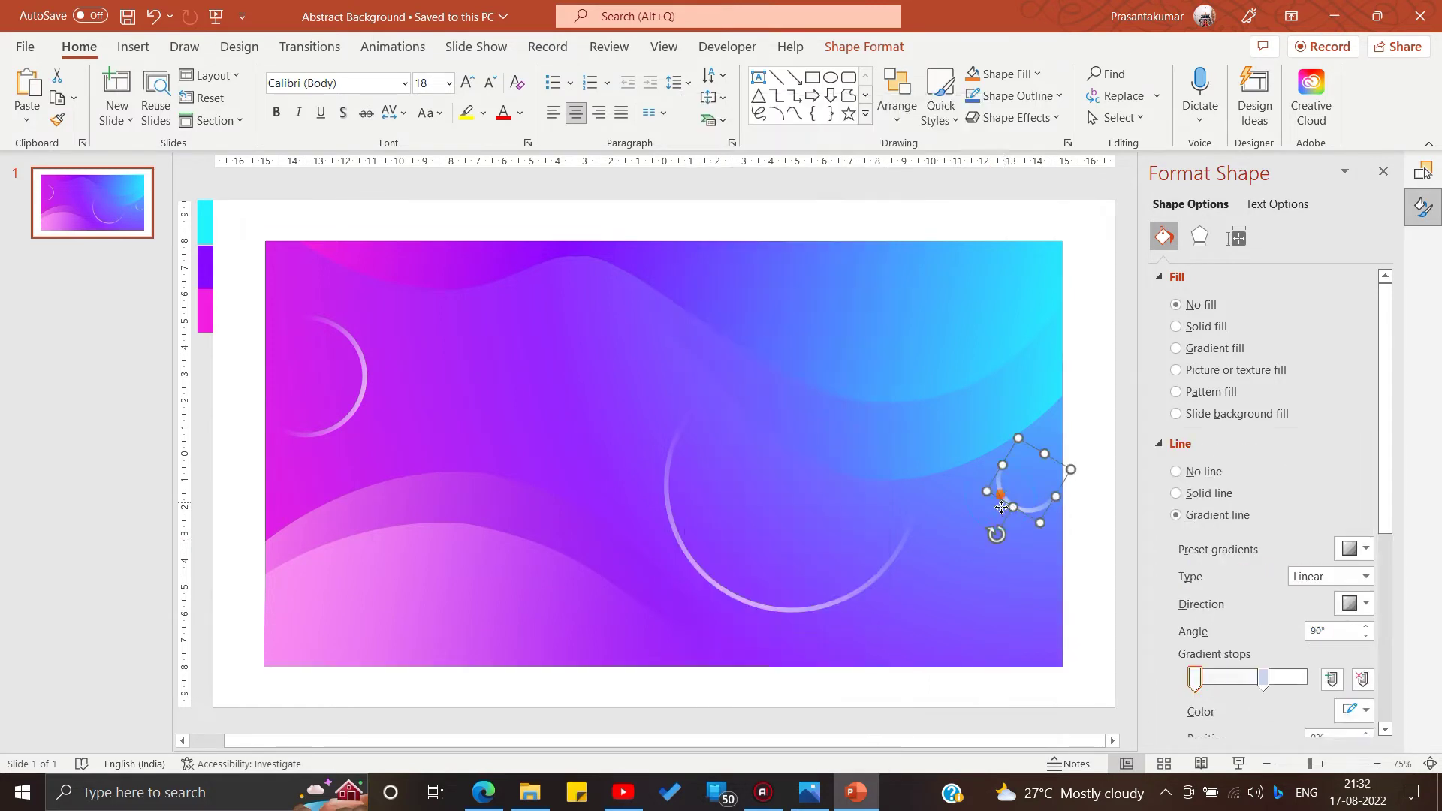
left_click_drag(1001, 508, 951, 606)
left_click(992, 635)
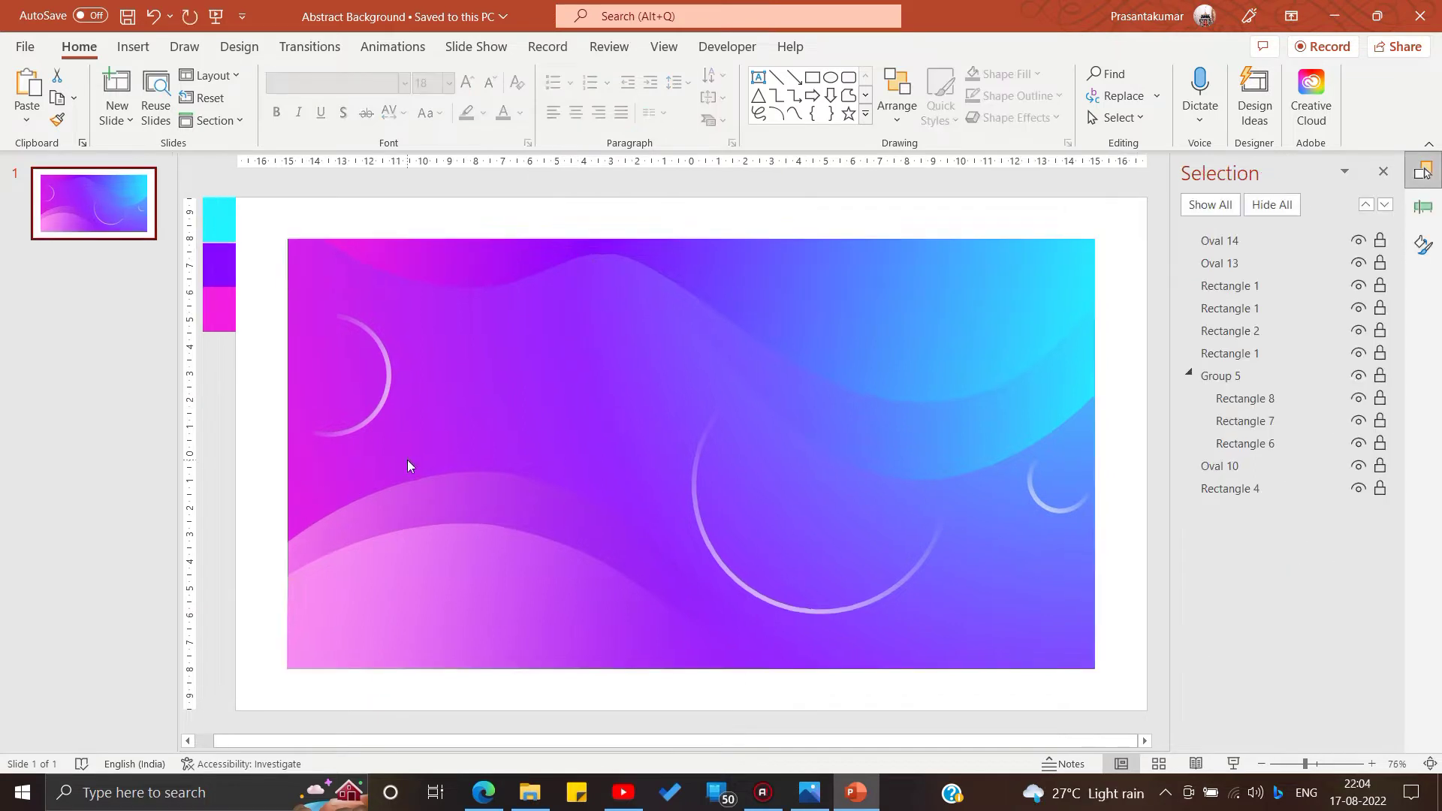
Add a new blank slide and make its background black.
left_click(107, 110)
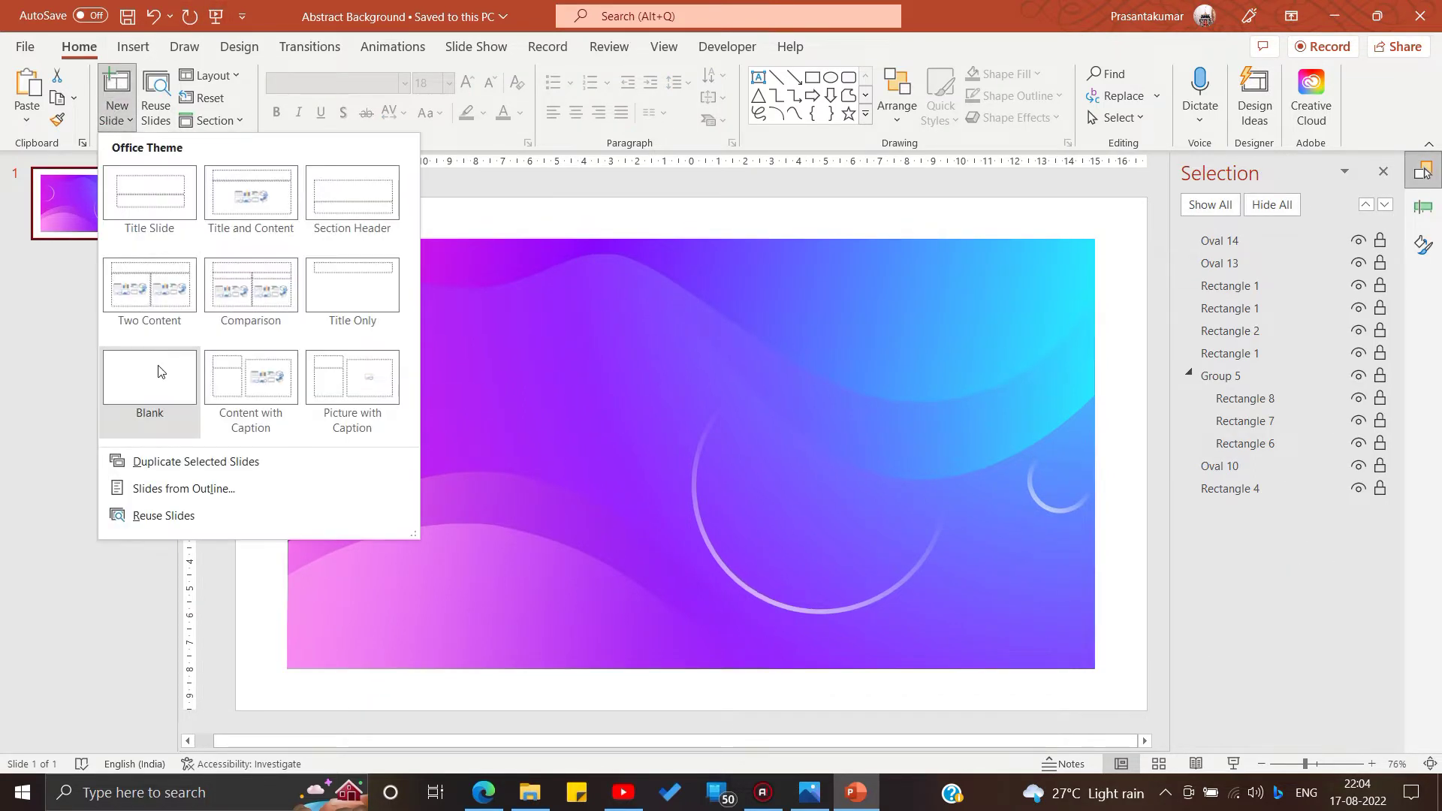
left_click(65, 366)
right_click(592, 327)
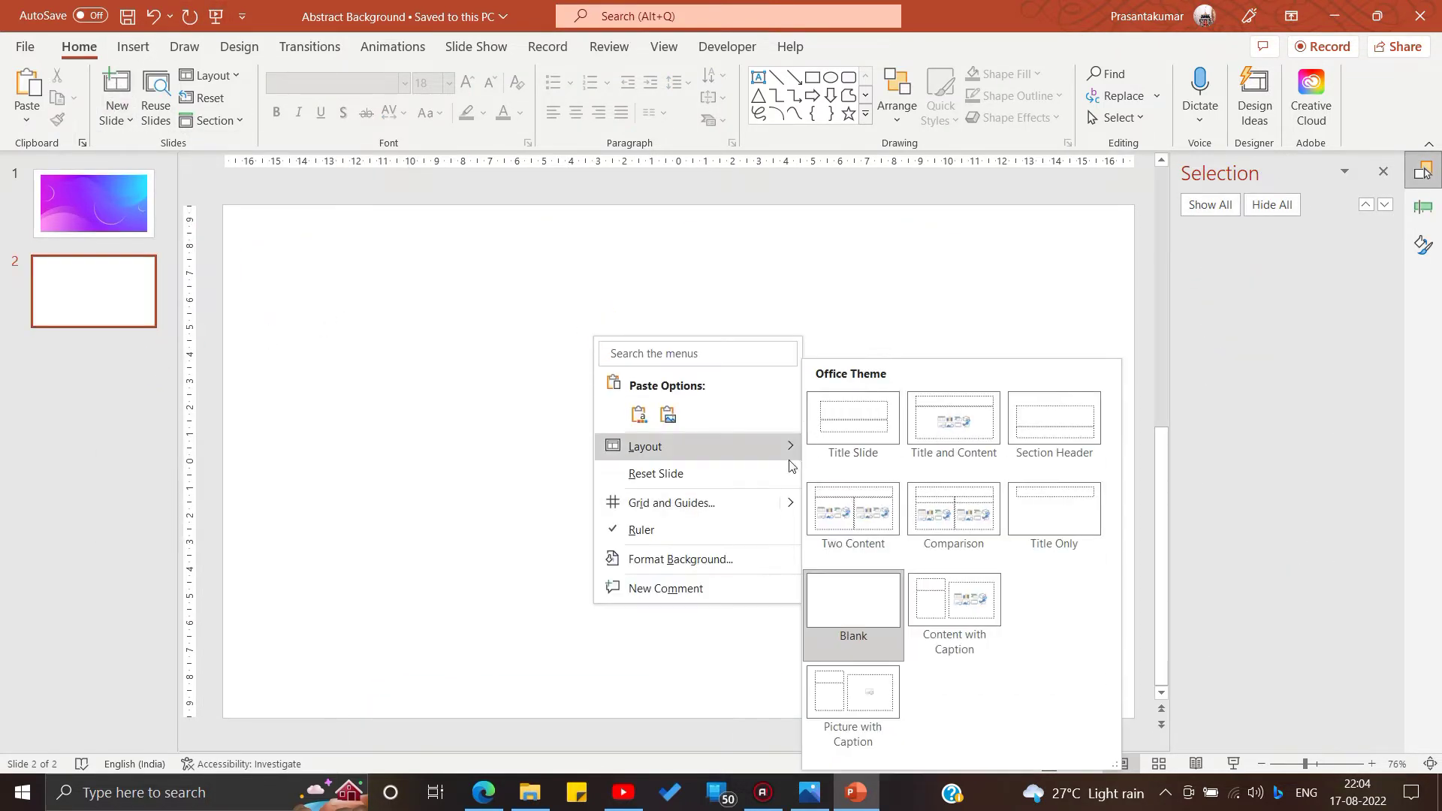
left_click(634, 559)
left_click(1337, 400)
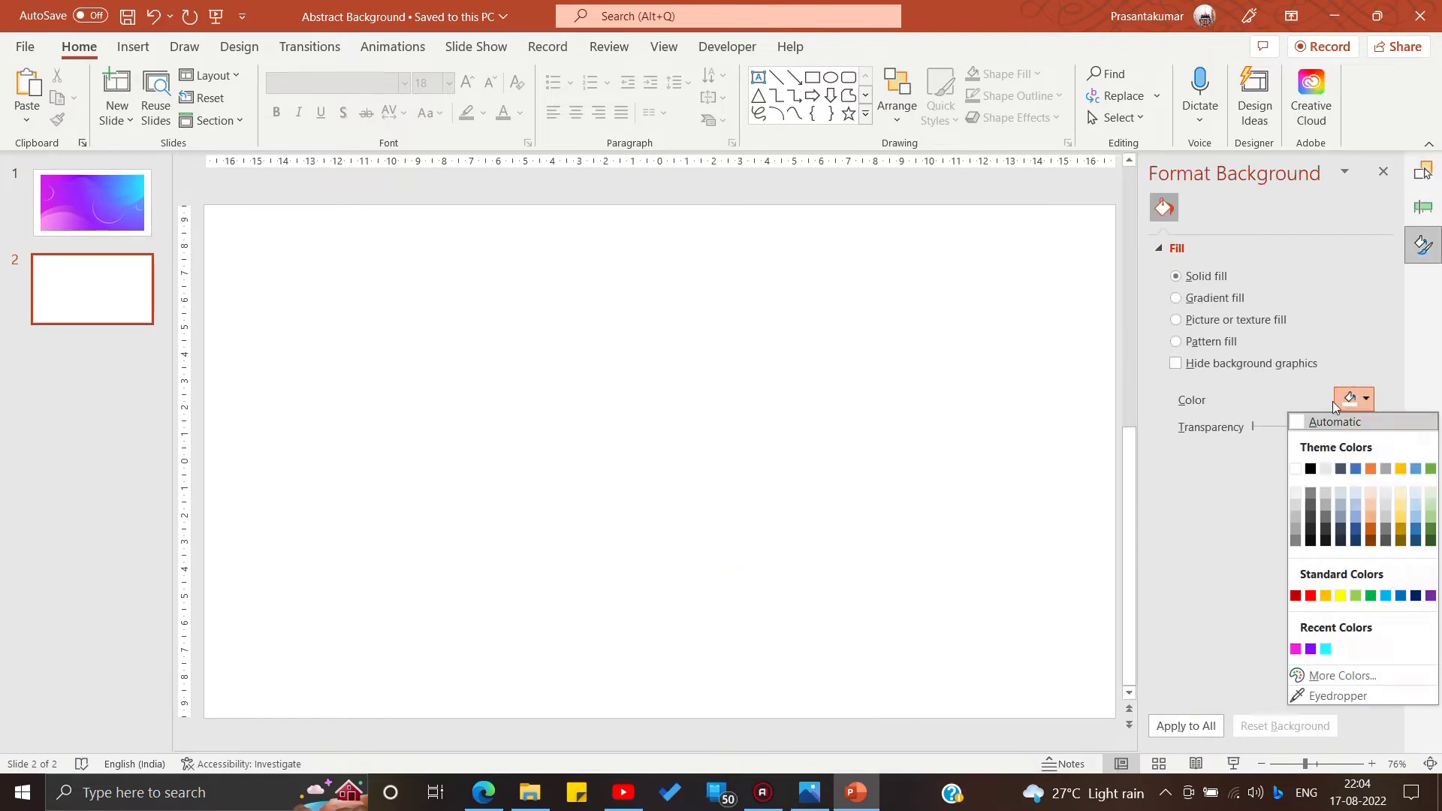
left_click(1311, 469)
Draw a rounded-rectangle pill and set its height to 0.1 cm, making a thin blue line.
left_click(133, 47)
left_click(335, 112)
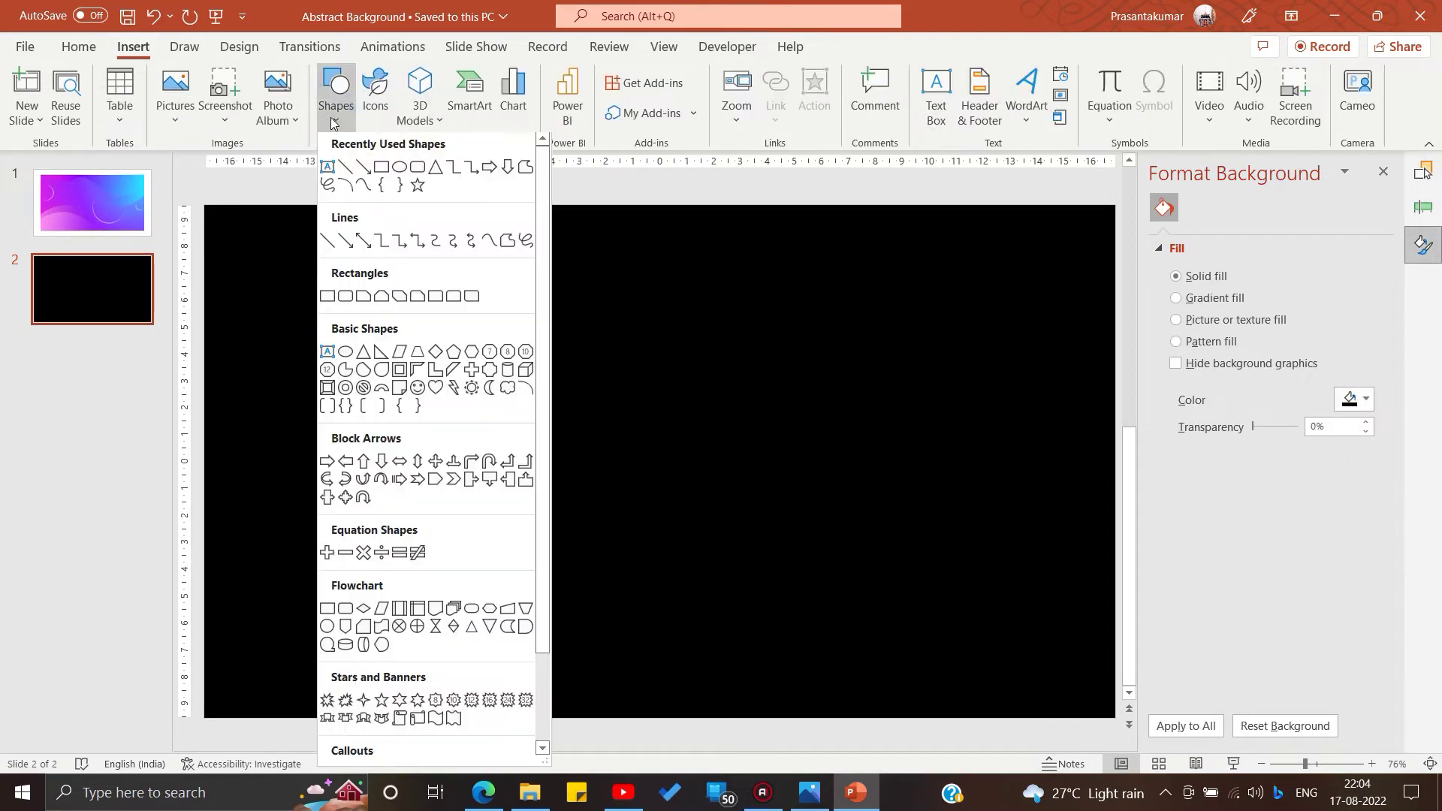
left_click(418, 166)
left_click_drag(431, 280, 884, 462)
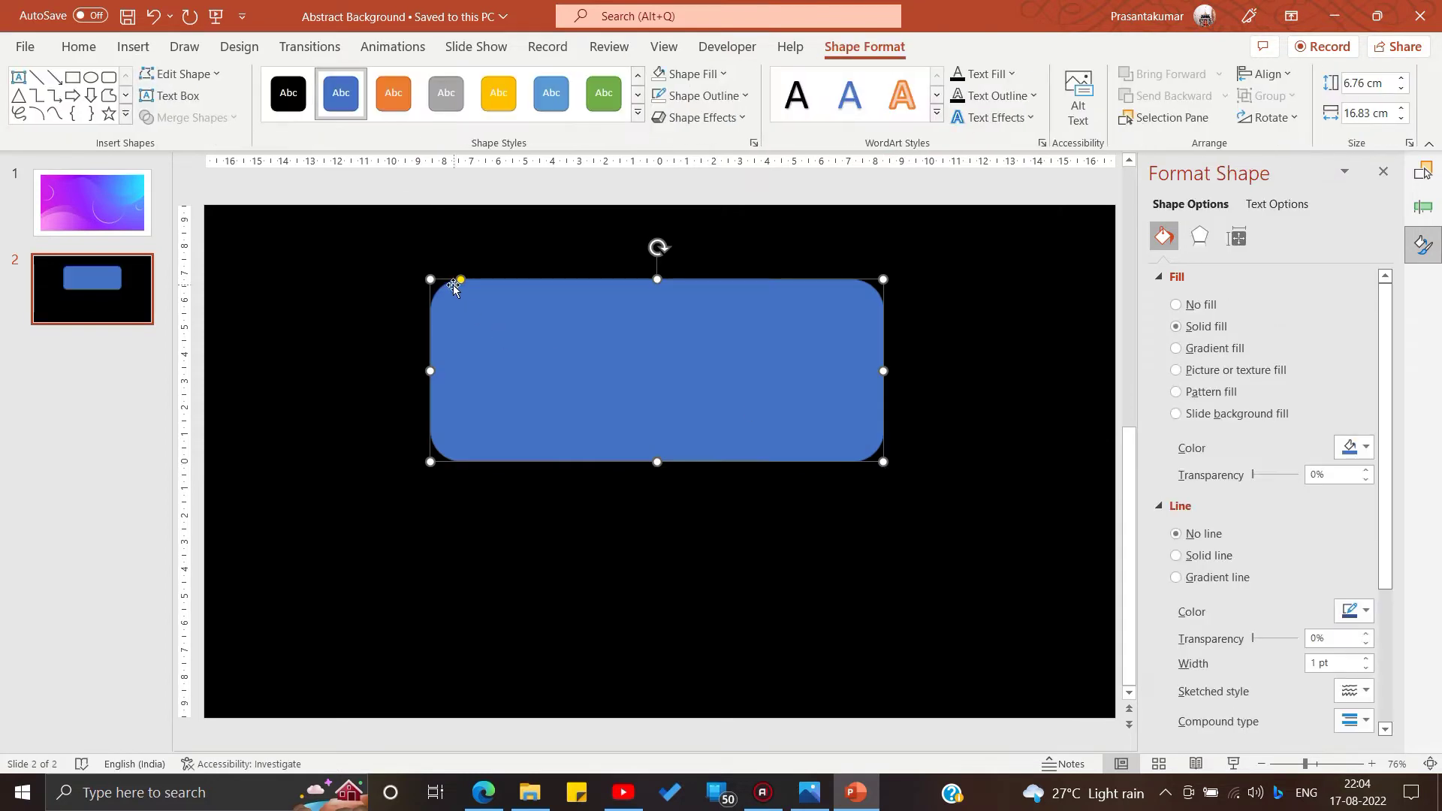
left_click_drag(453, 287, 646, 304)
left_click(1390, 81)
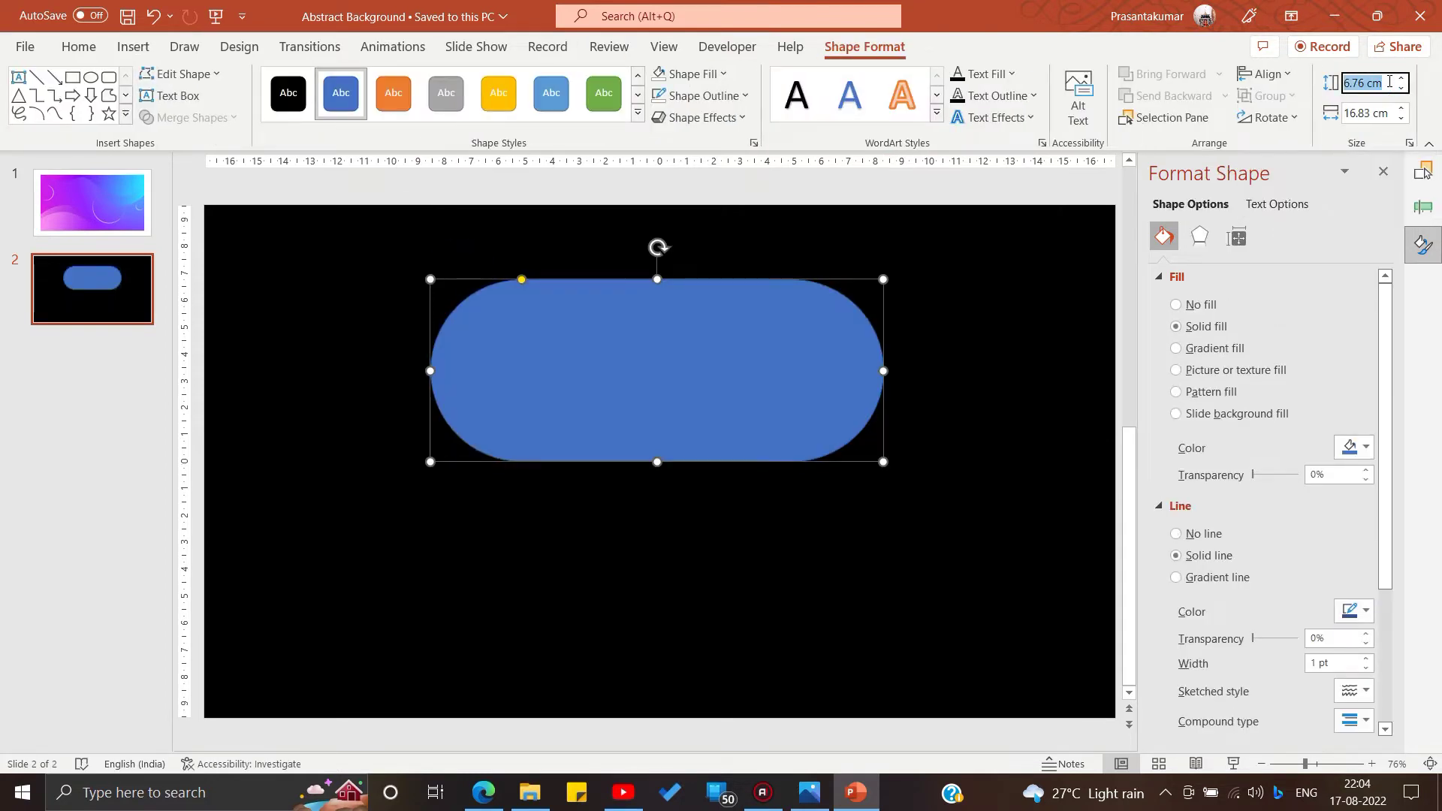
type("1")
key("Return")
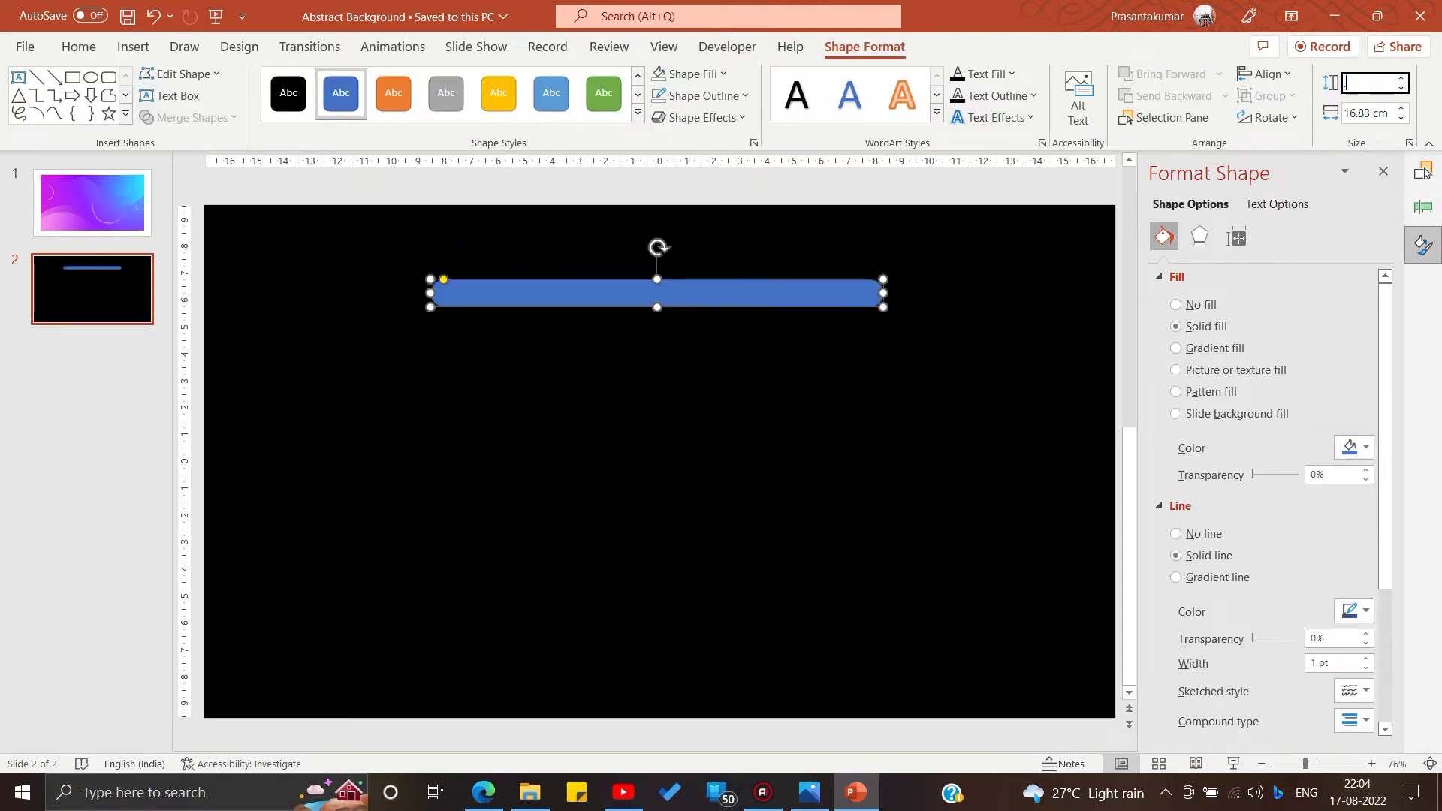
type("0.1")
key("Return")
type("5")
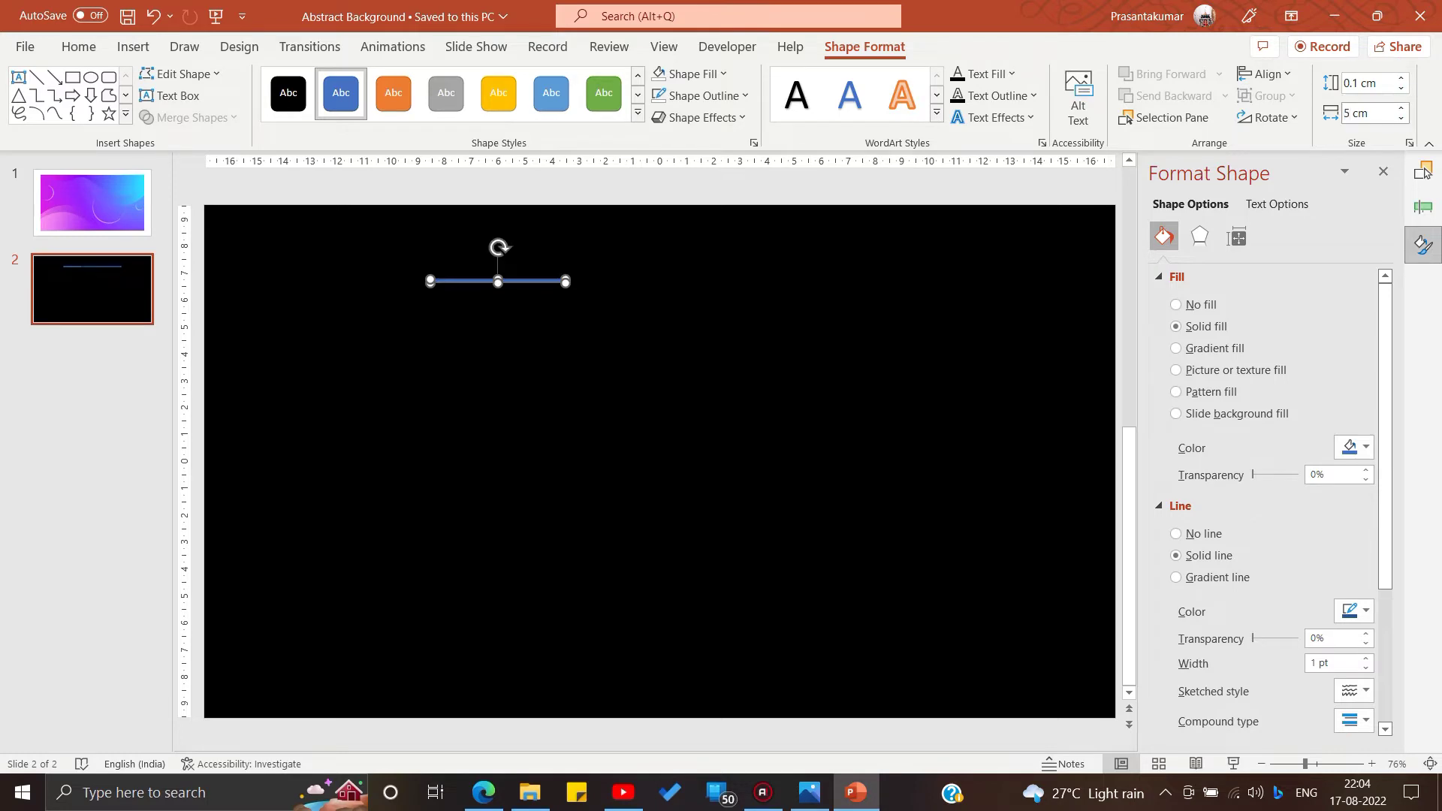
Centre the 0.1 cm line horizontally and vertically on the slide.
left_click(1268, 74)
left_click(1293, 127)
left_click(1268, 74)
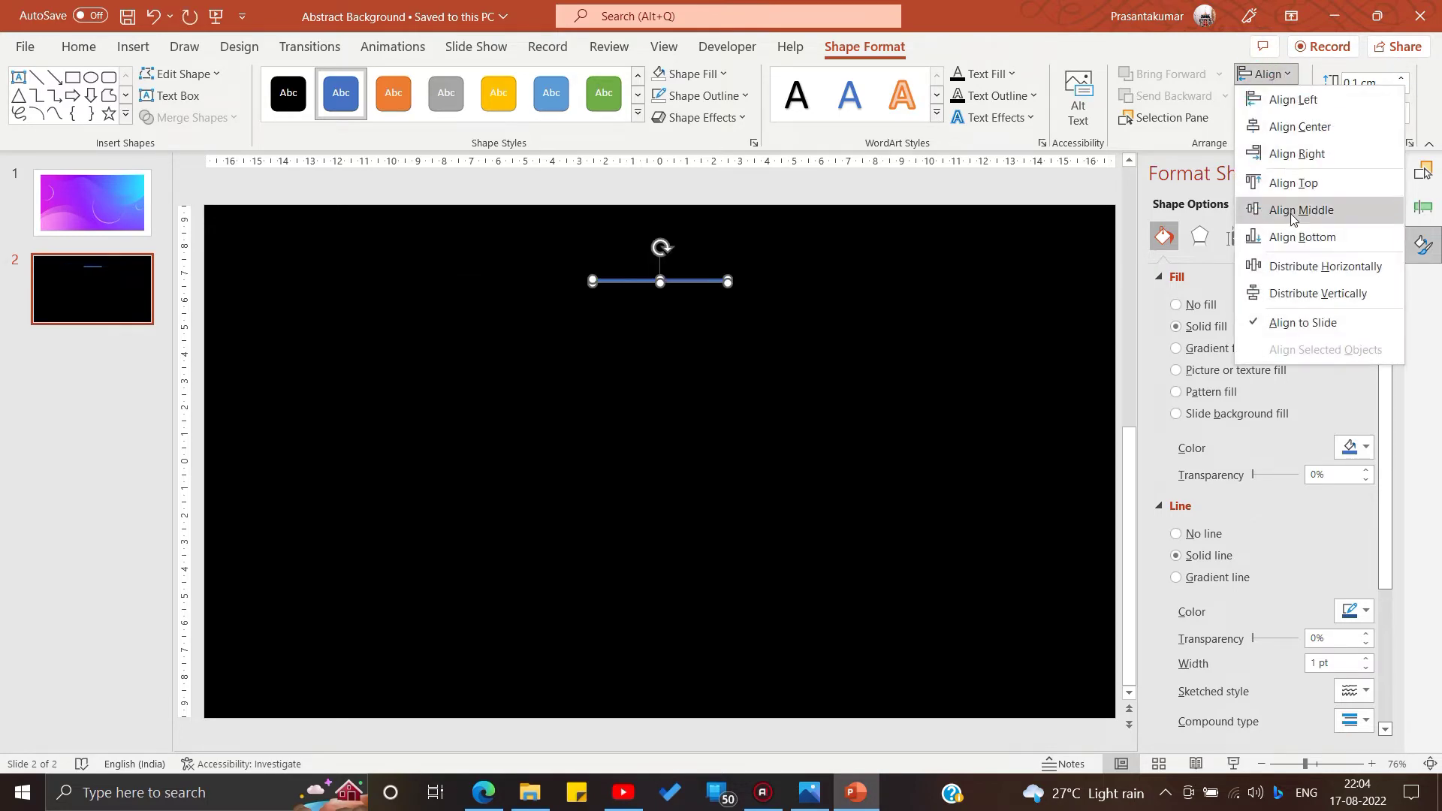
left_click(1292, 207)
left_click(885, 386)
left_click(139, 54)
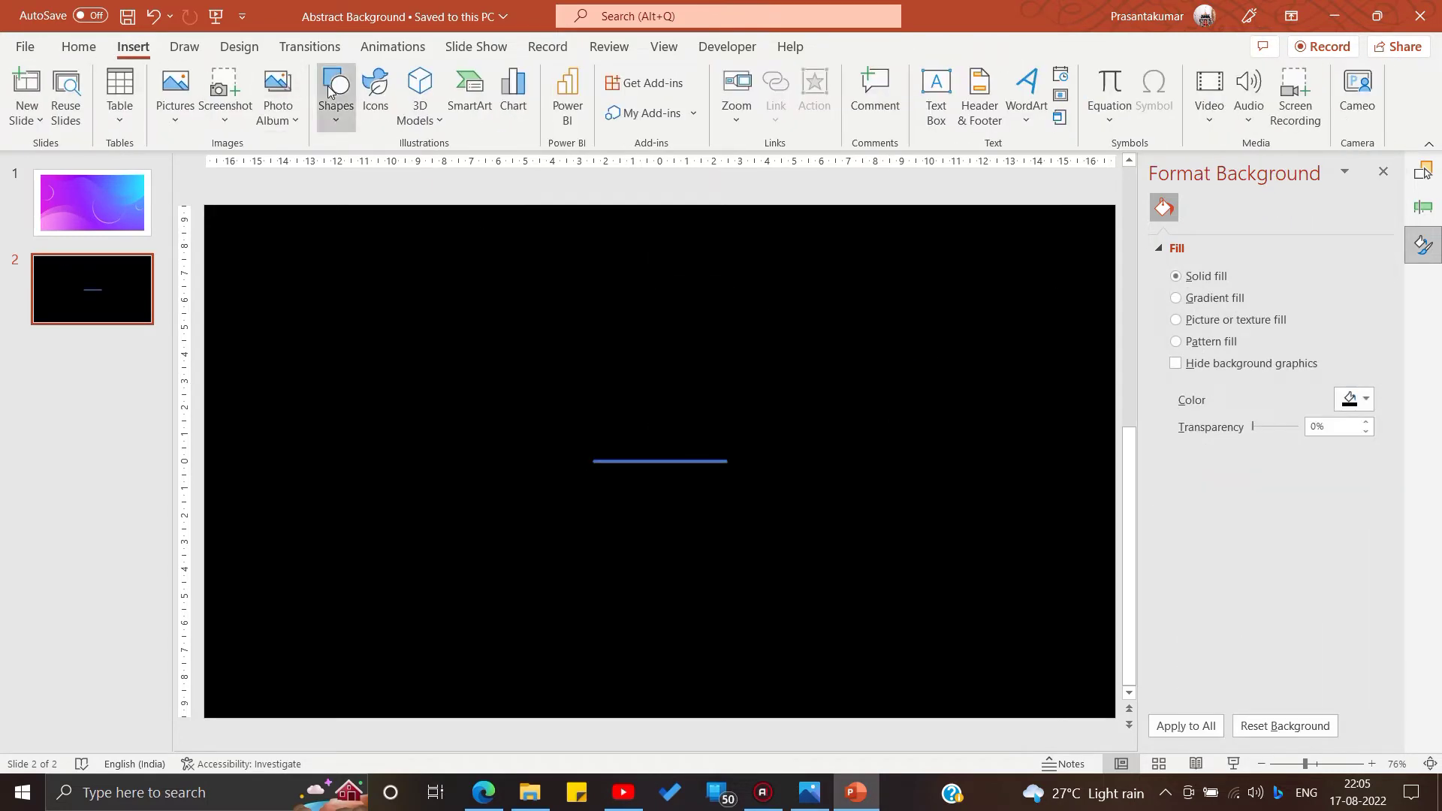
left_click(335, 123)
Draw an oval sized 5 × 5 cm and centre it horizontally and vertically on the slide.
left_click(352, 303)
left_click_drag(472, 316, 728, 550)
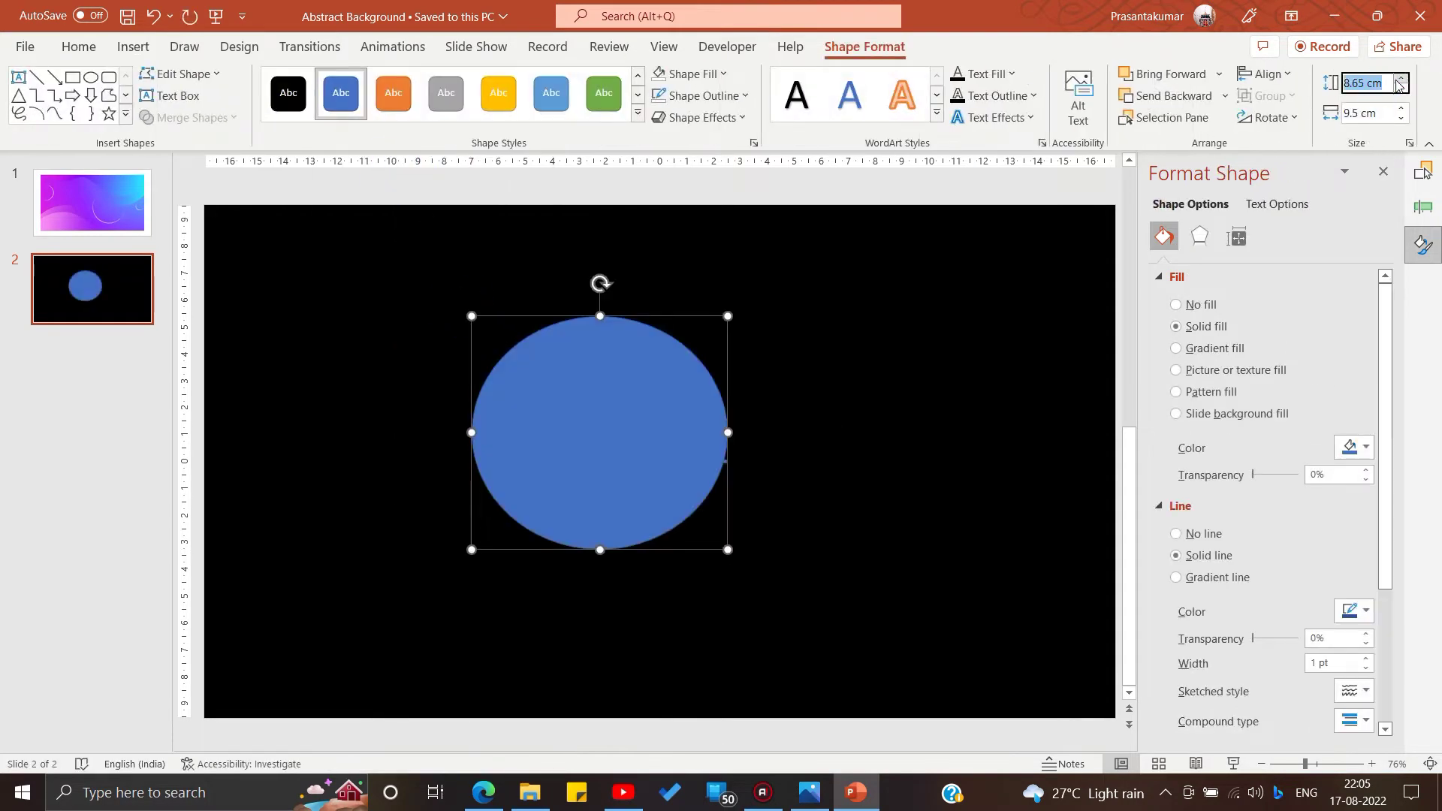
key("Tab")
type("5")
key("Return")
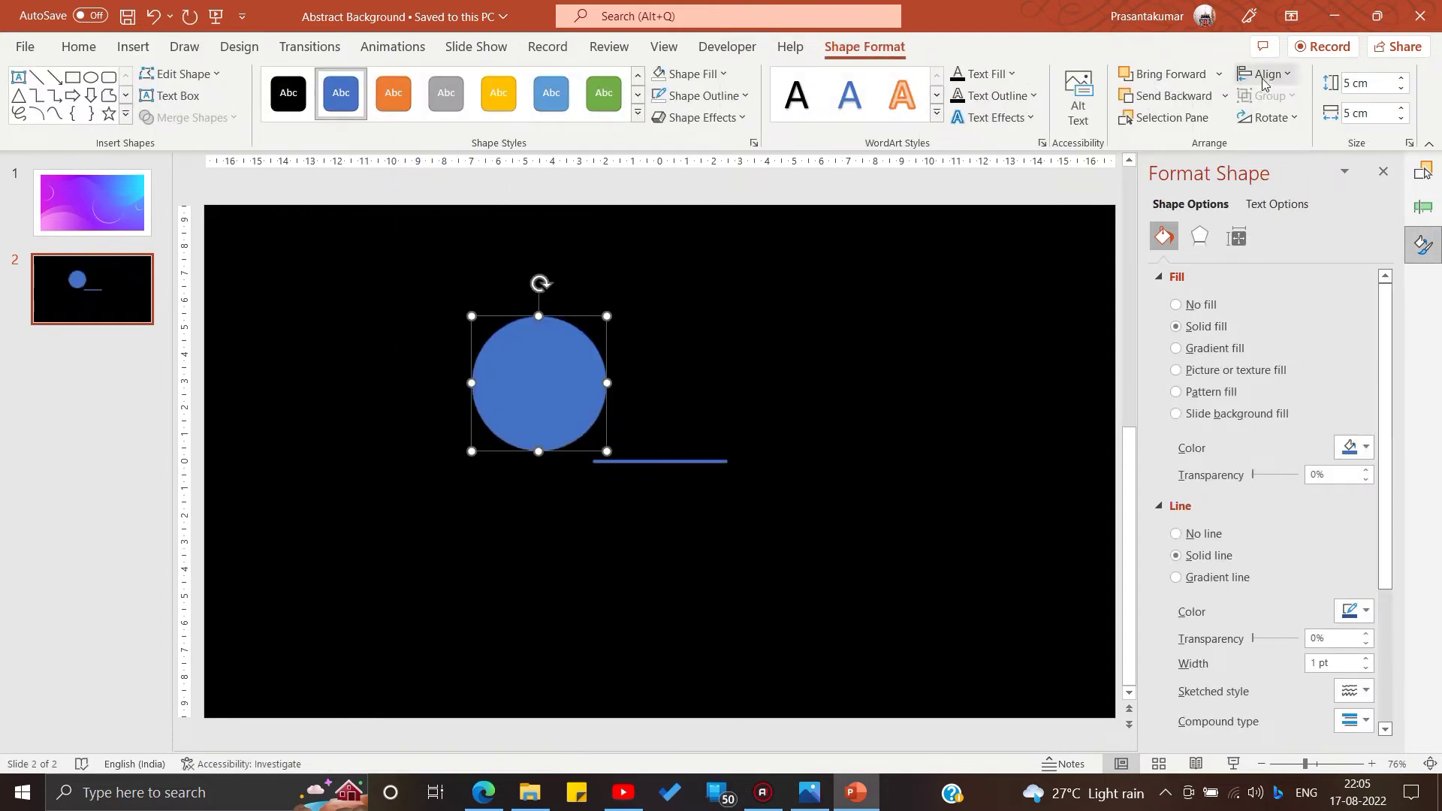
left_click(1264, 74)
left_click(1294, 122)
left_click(1264, 74)
left_click(1294, 209)
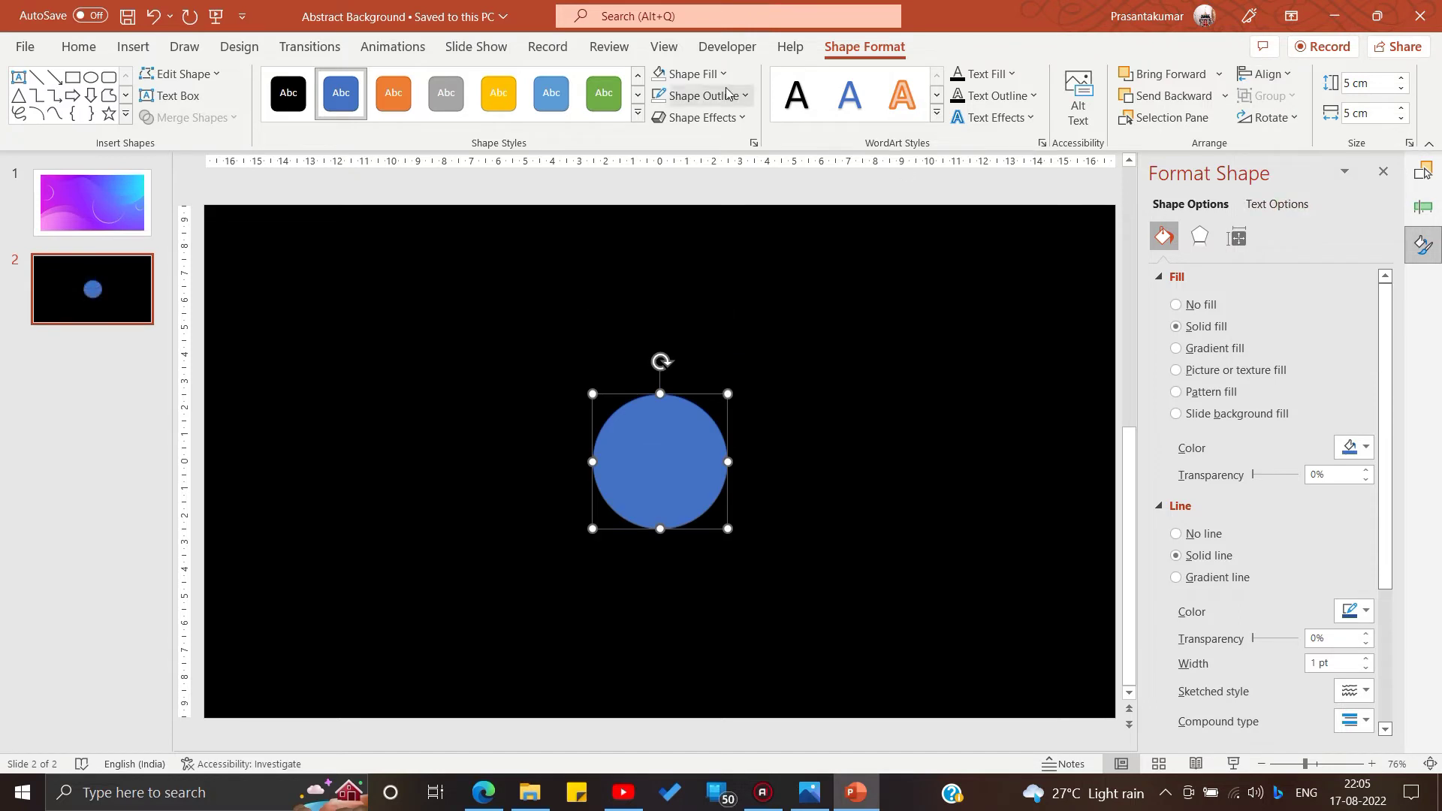
Set the circle to No Fill and zoom in on the circle and bar.
left_click(696, 76)
left_click(671, 326)
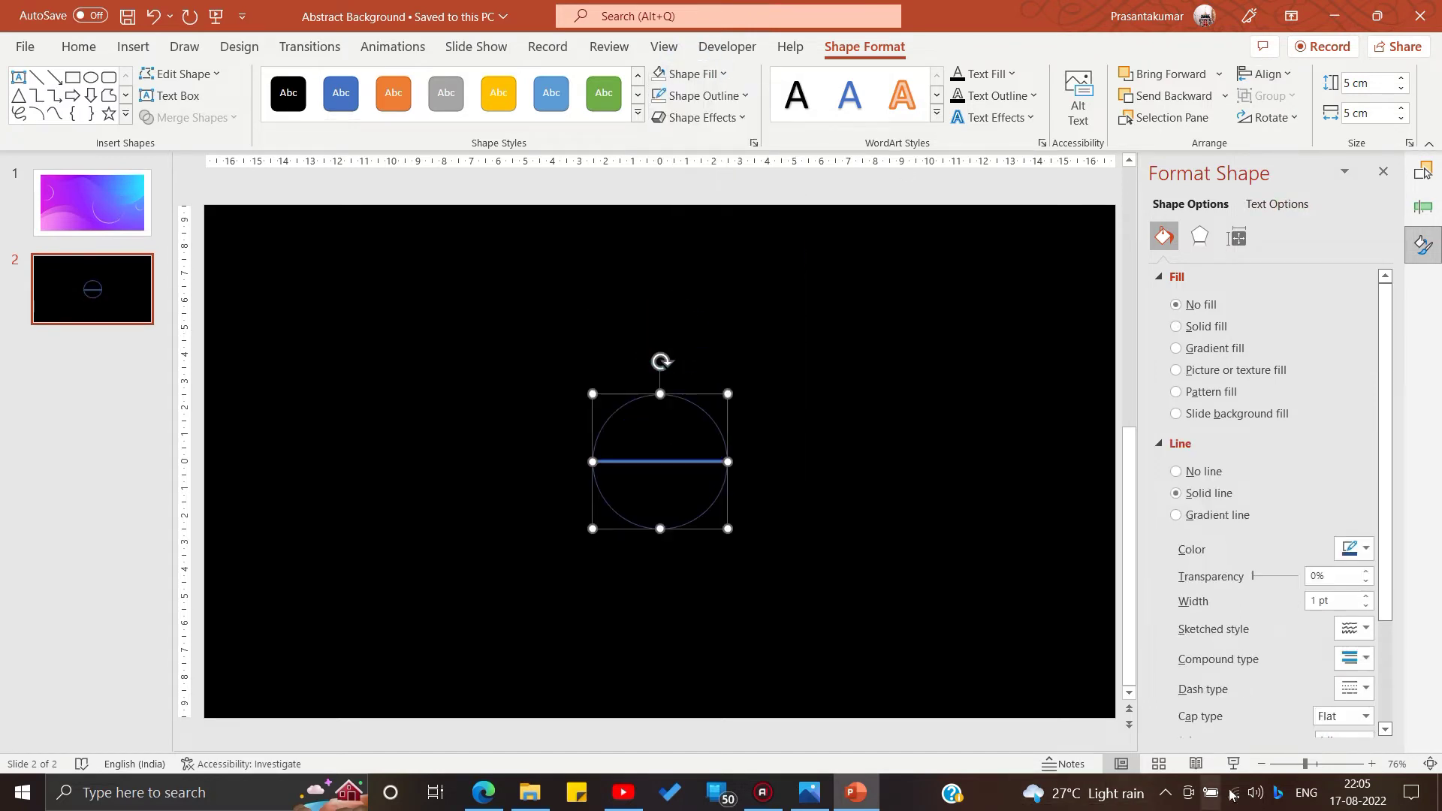
left_click_drag(1337, 767, 1358, 764)
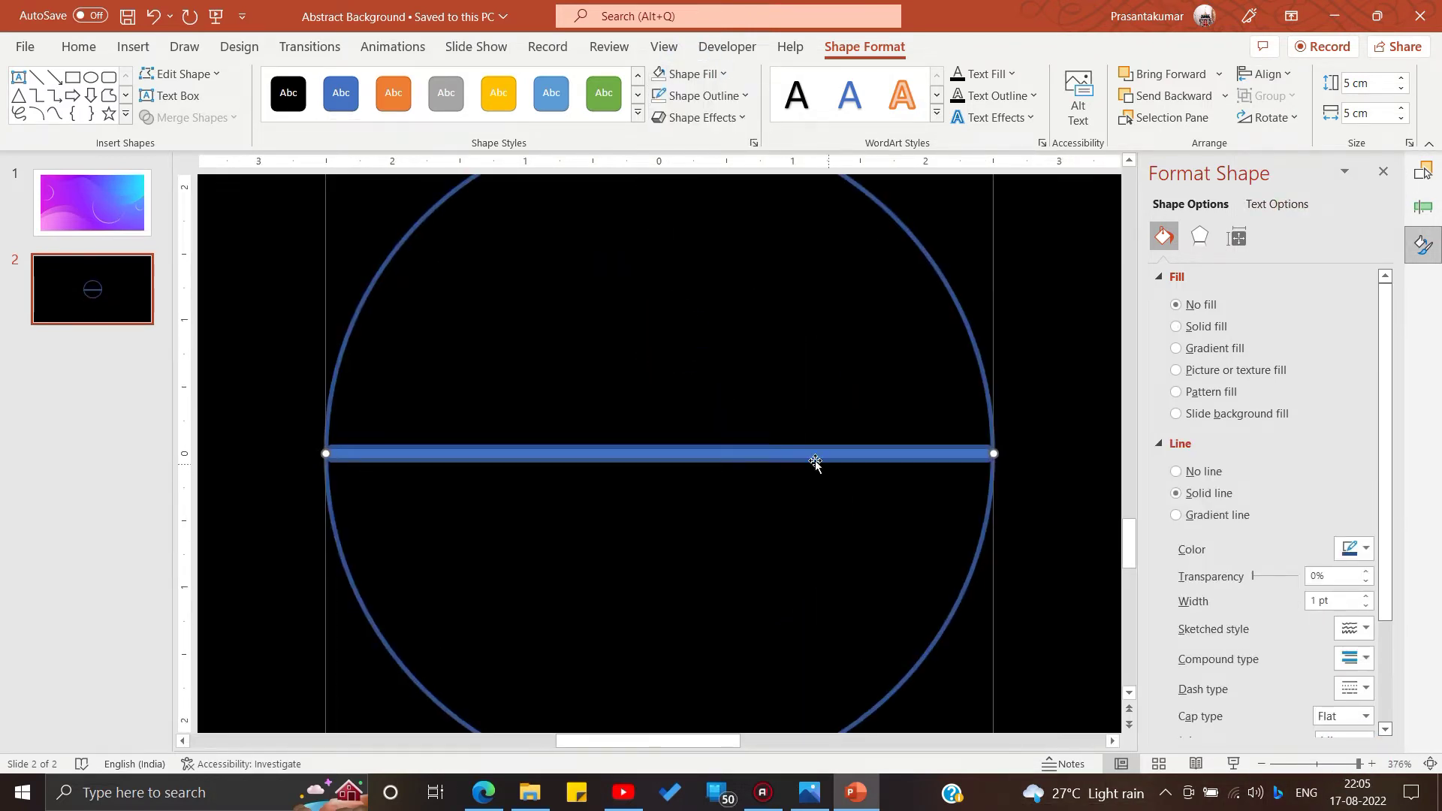
Give the bar a two-stop white gradient fill with the right stop at 100% transparency.
left_click(906, 456)
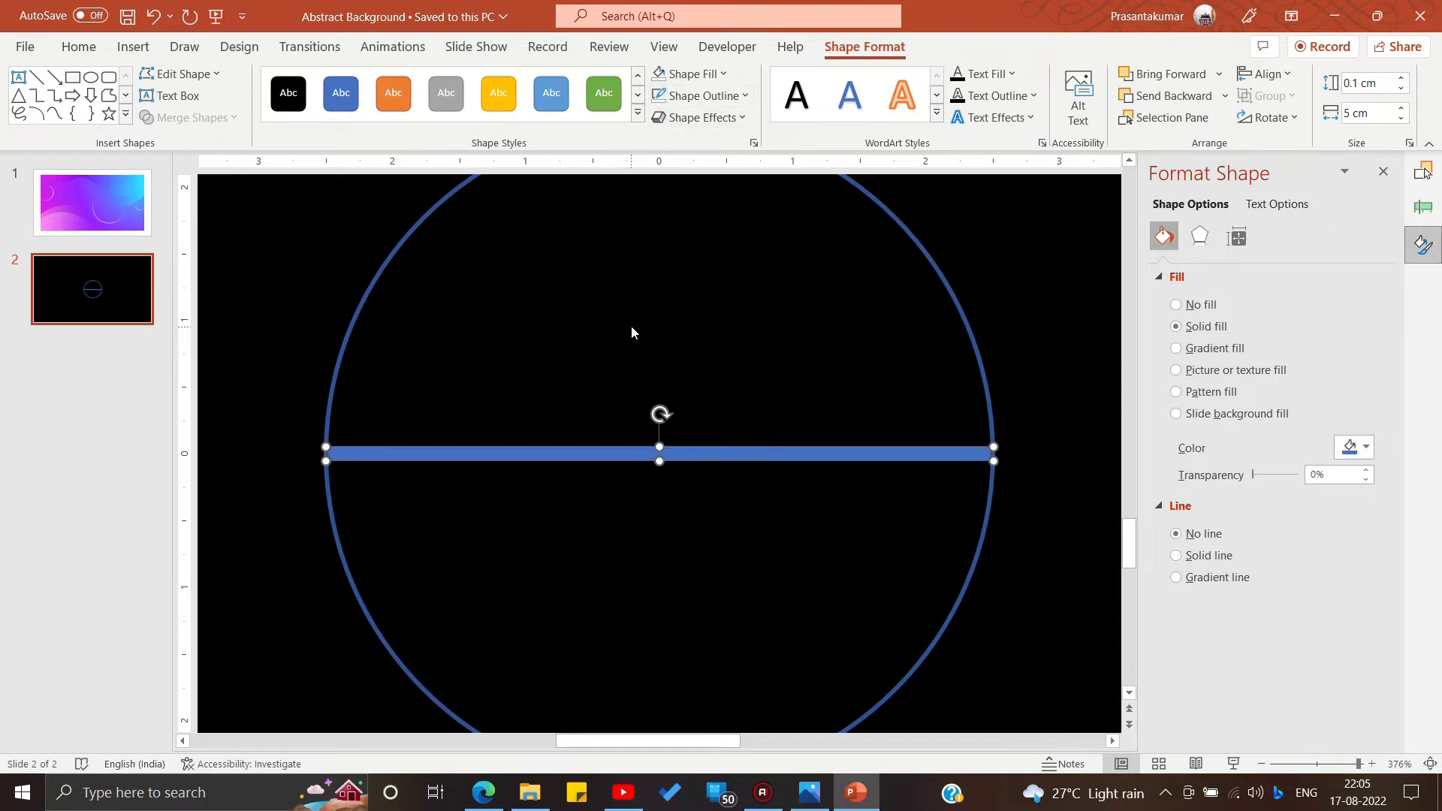
left_click(1176, 349)
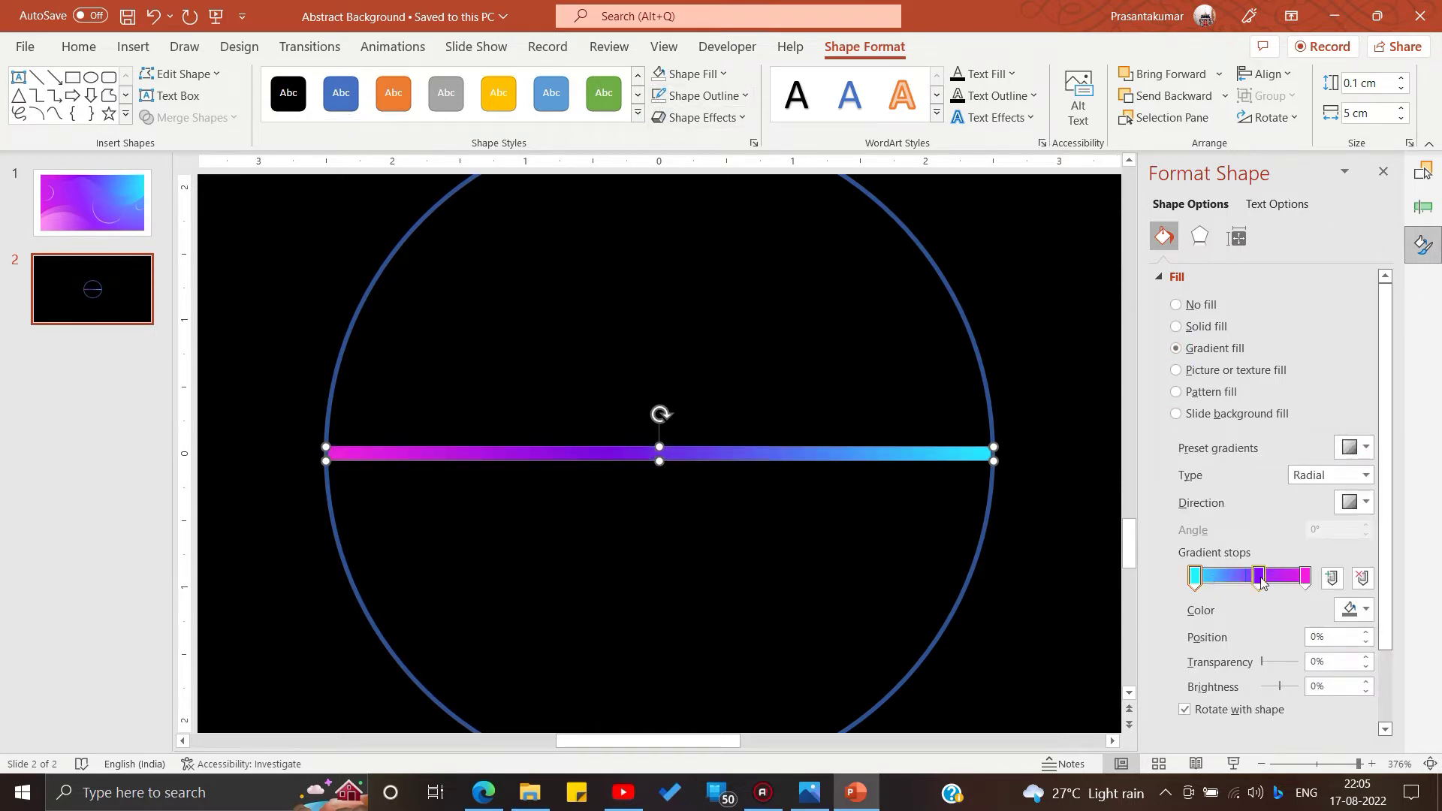
left_click_drag(1262, 582, 1307, 580)
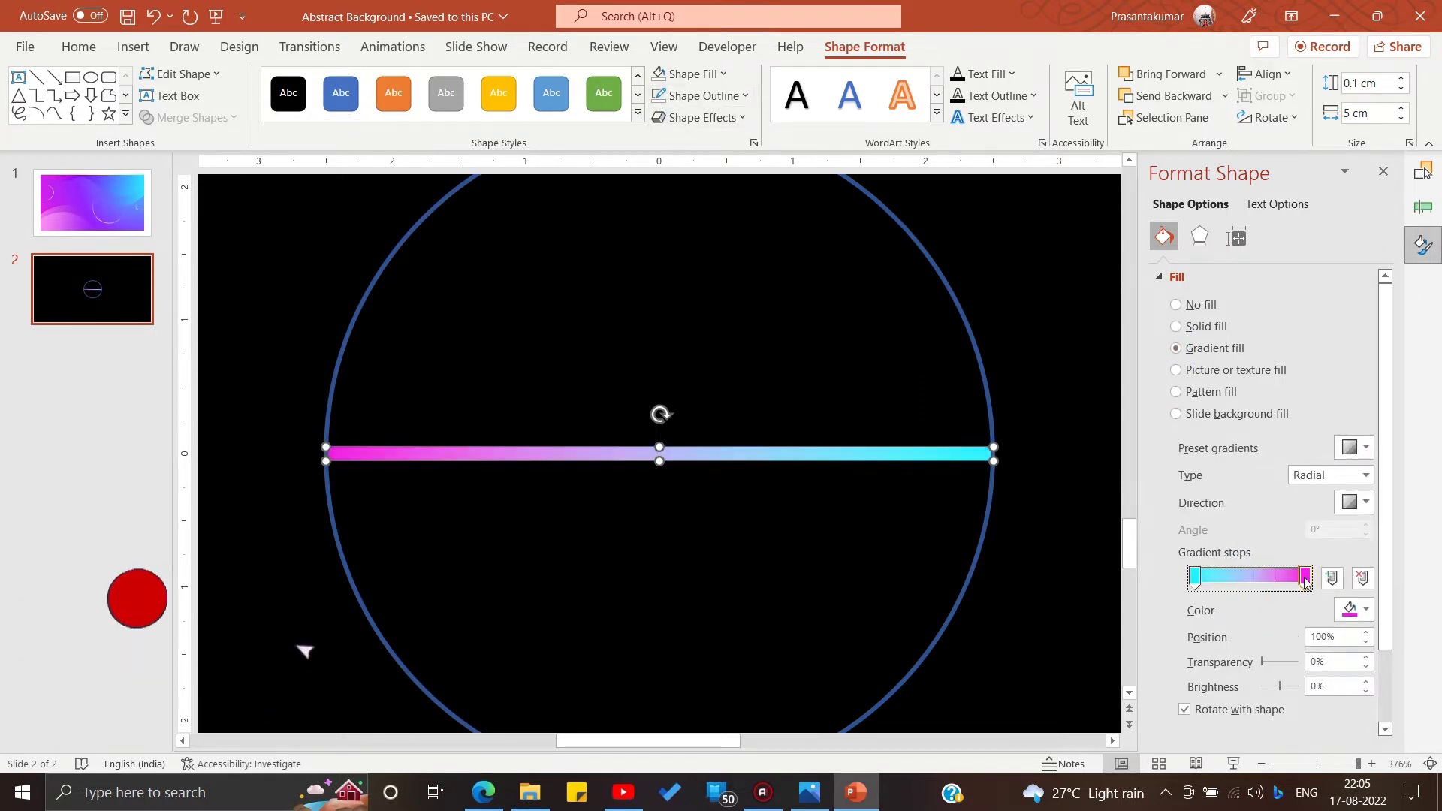
left_click(1356, 610)
left_click(1300, 369)
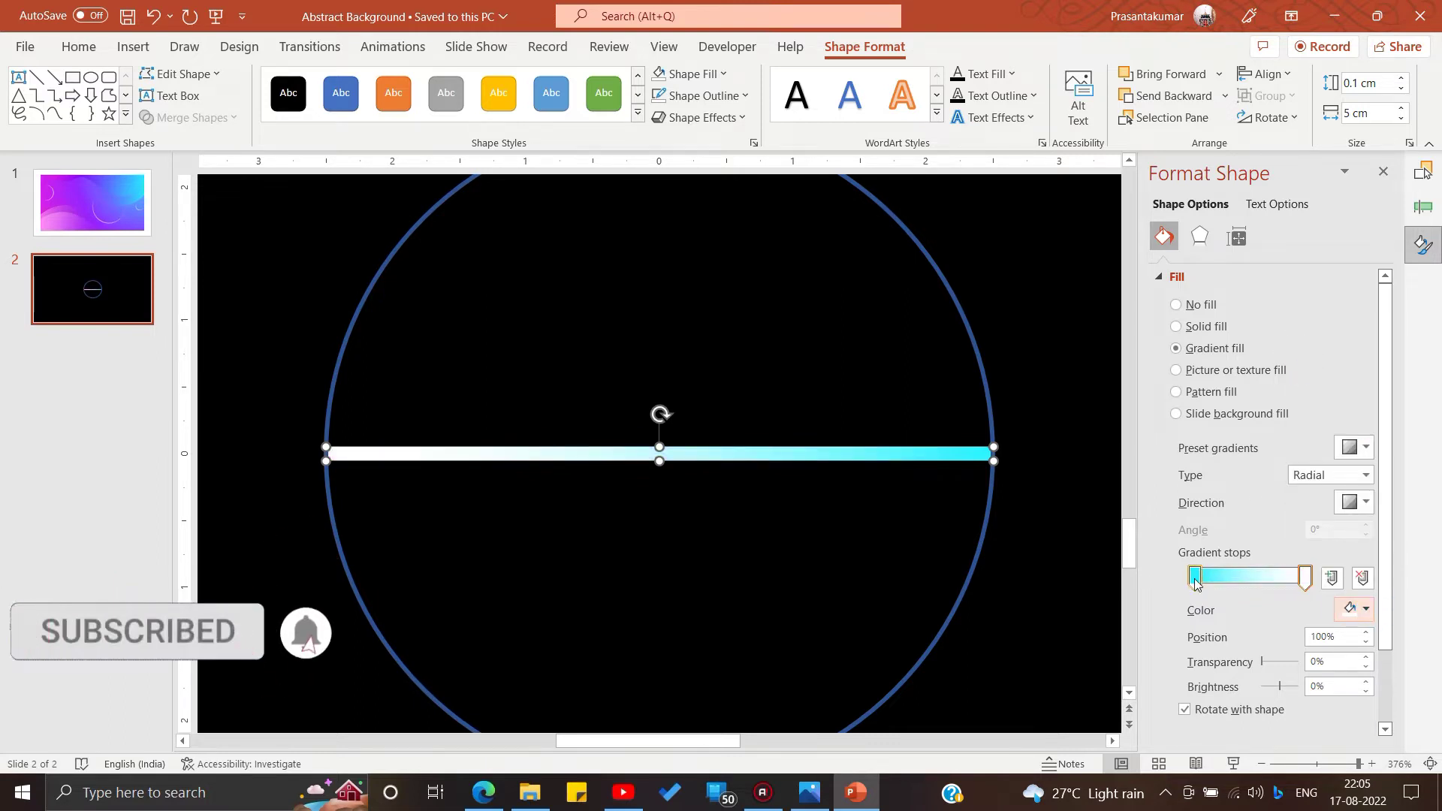
left_click(1356, 610)
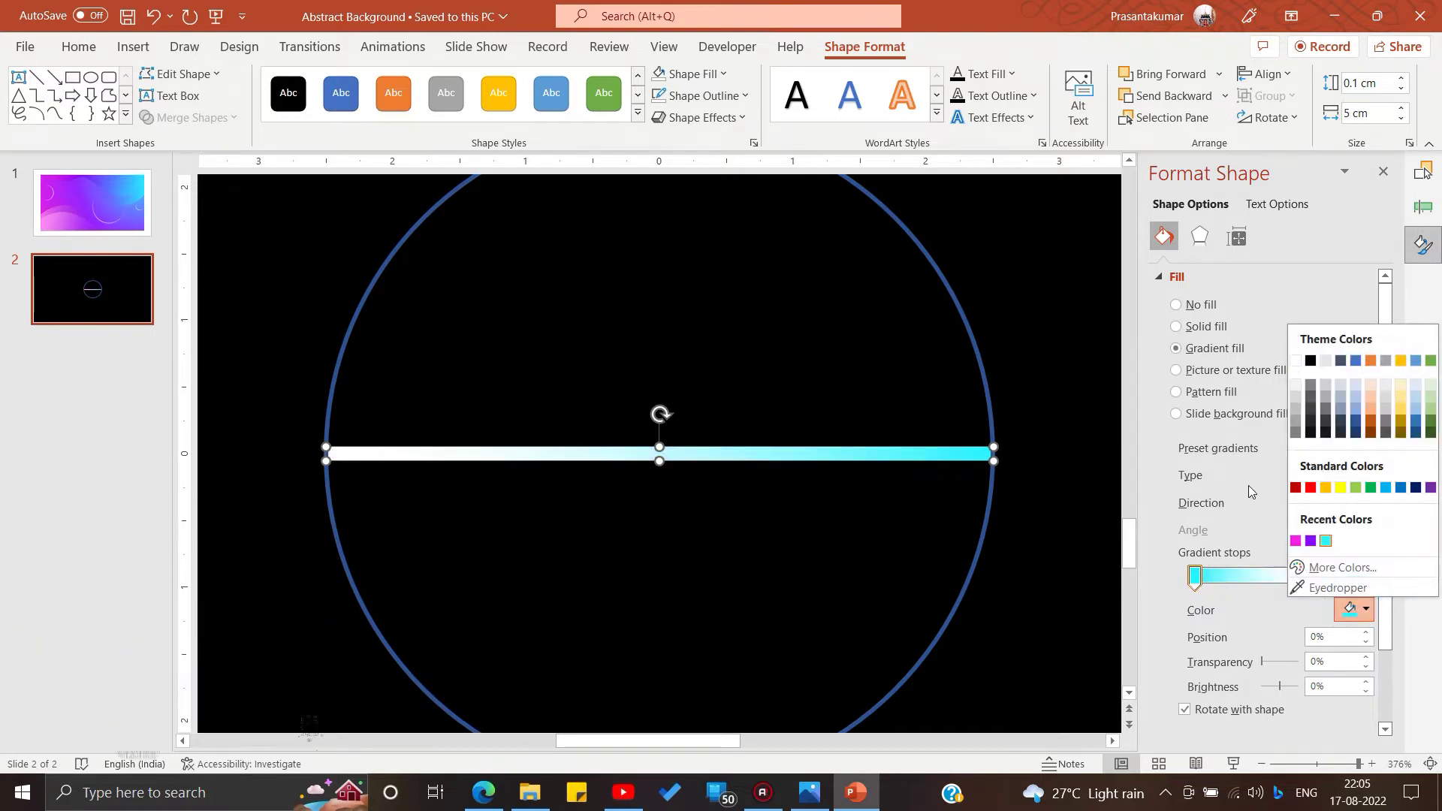
left_click(1301, 367)
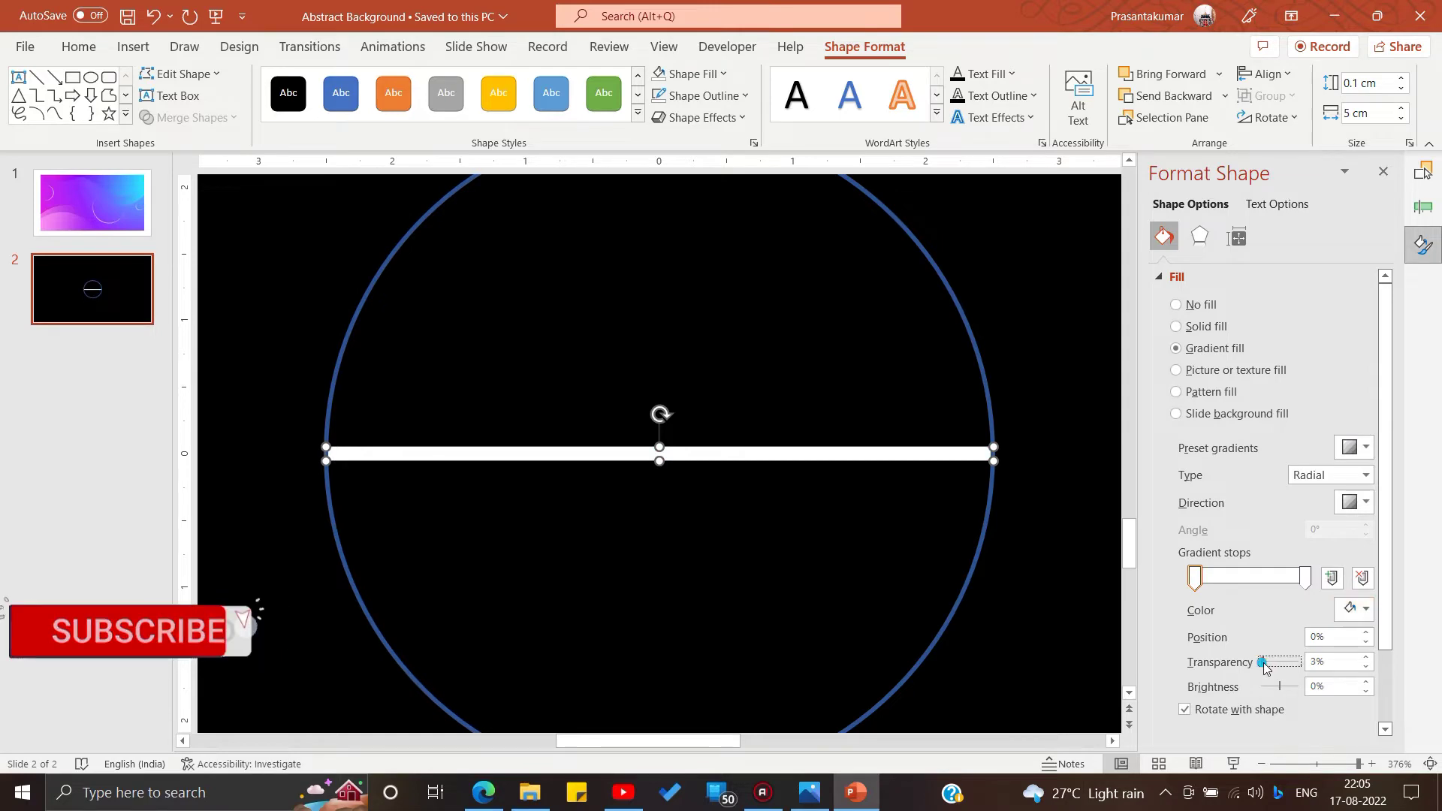
left_click_drag(1262, 661, 1429, 681)
Preview the fading bar, undo an accidental height change, and reselect the bar.
left_click(939, 511)
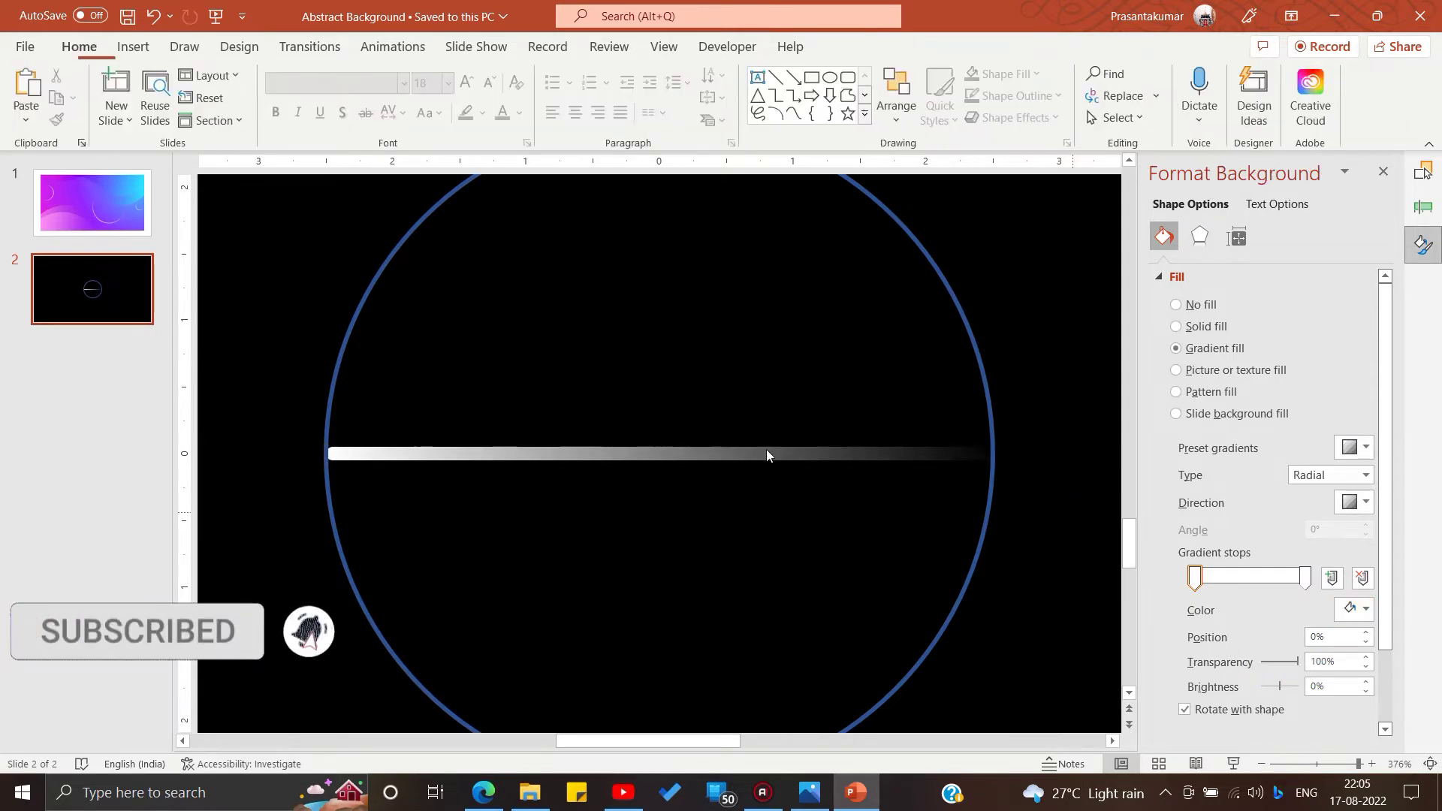
left_click(696, 453)
left_click(505, 425)
left_click(505, 453)
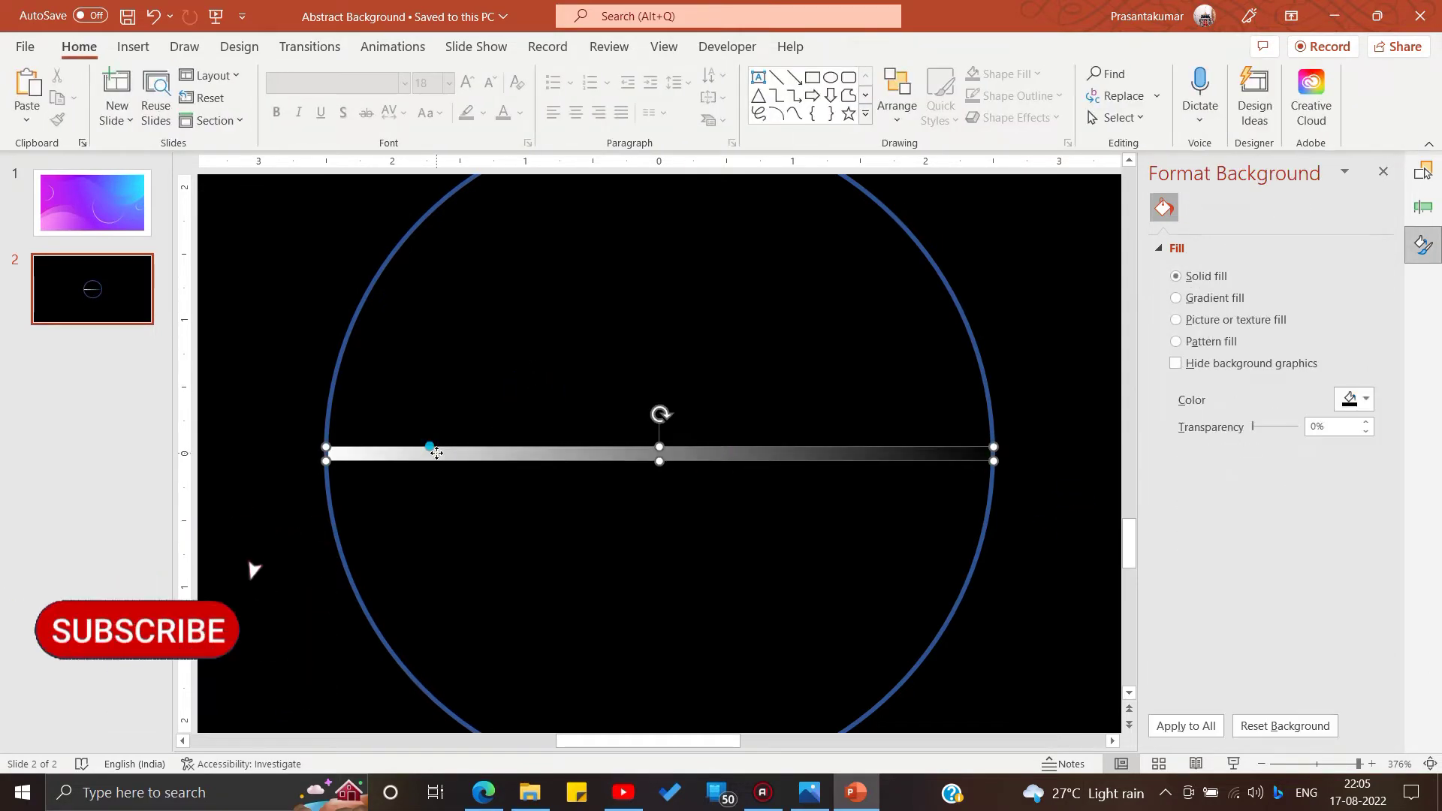
left_click_drag(660, 448, 689, 332)
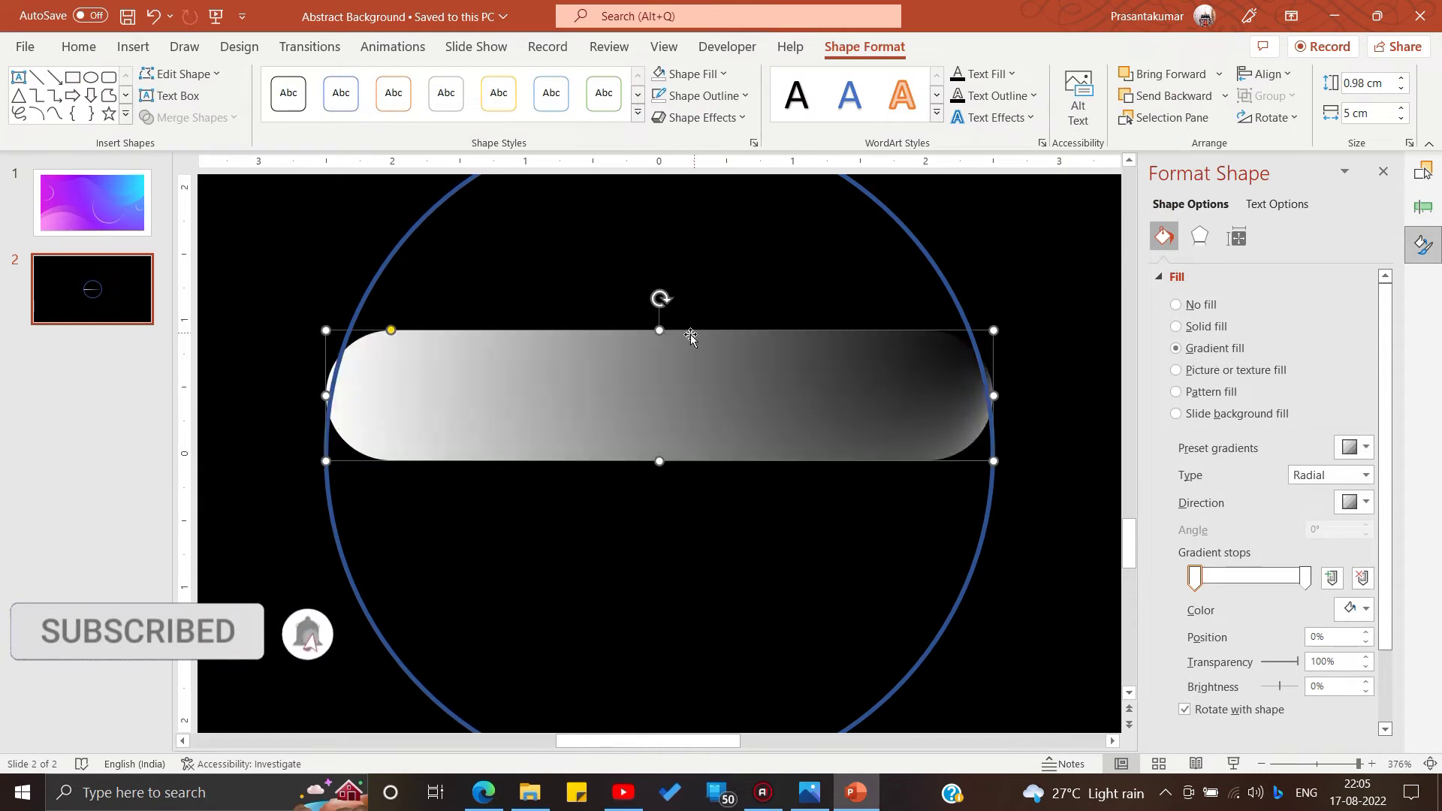
key("ctrl+z")
left_click(727, 422)
left_click(659, 453)
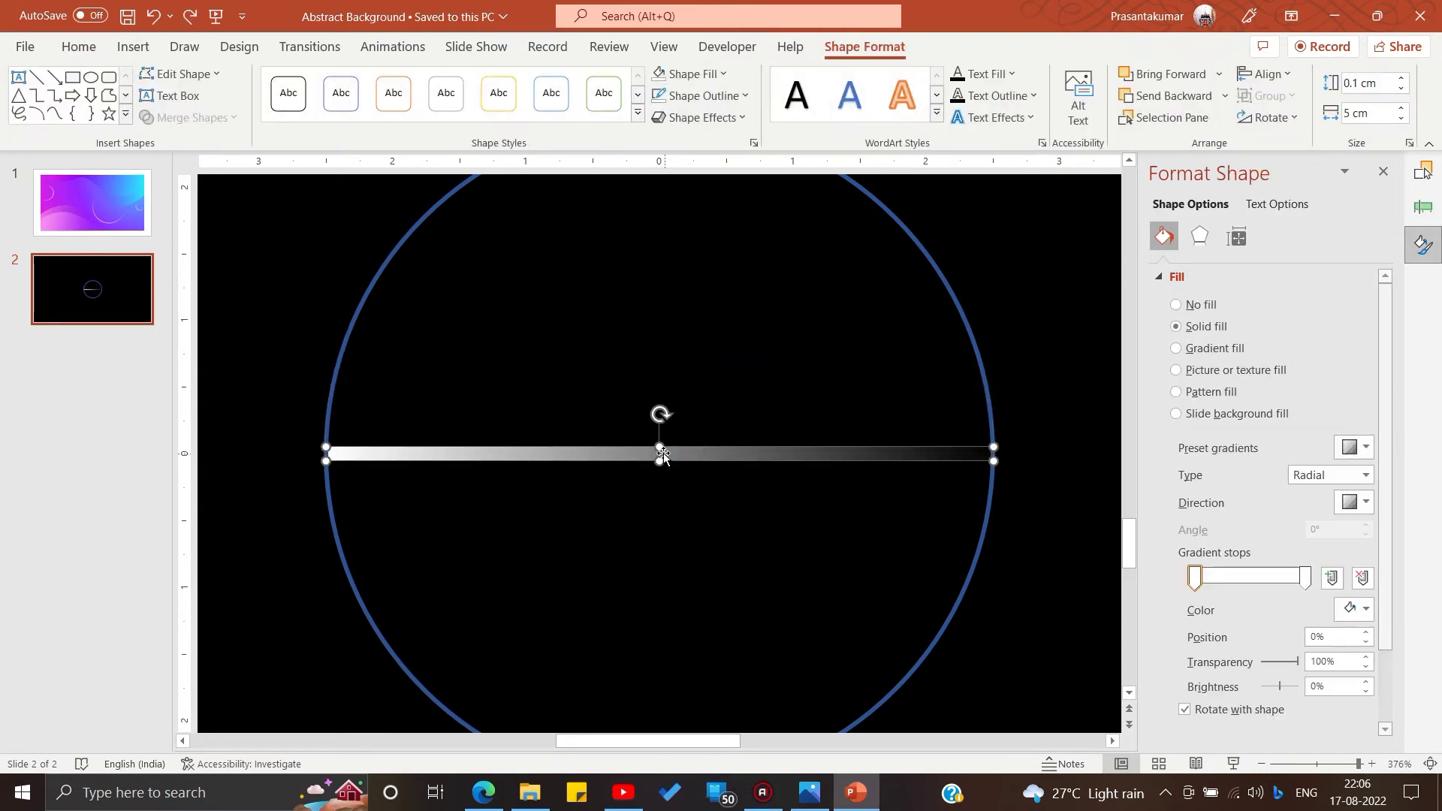
Stack copies of the fading white bar above and below the original down the circle.
mouse_move(621, 428)
left_mouse_down()
mouse_move(622, 412)
mouse_move(554, 383)
mouse_move(554, 348)
left_mouse_up()
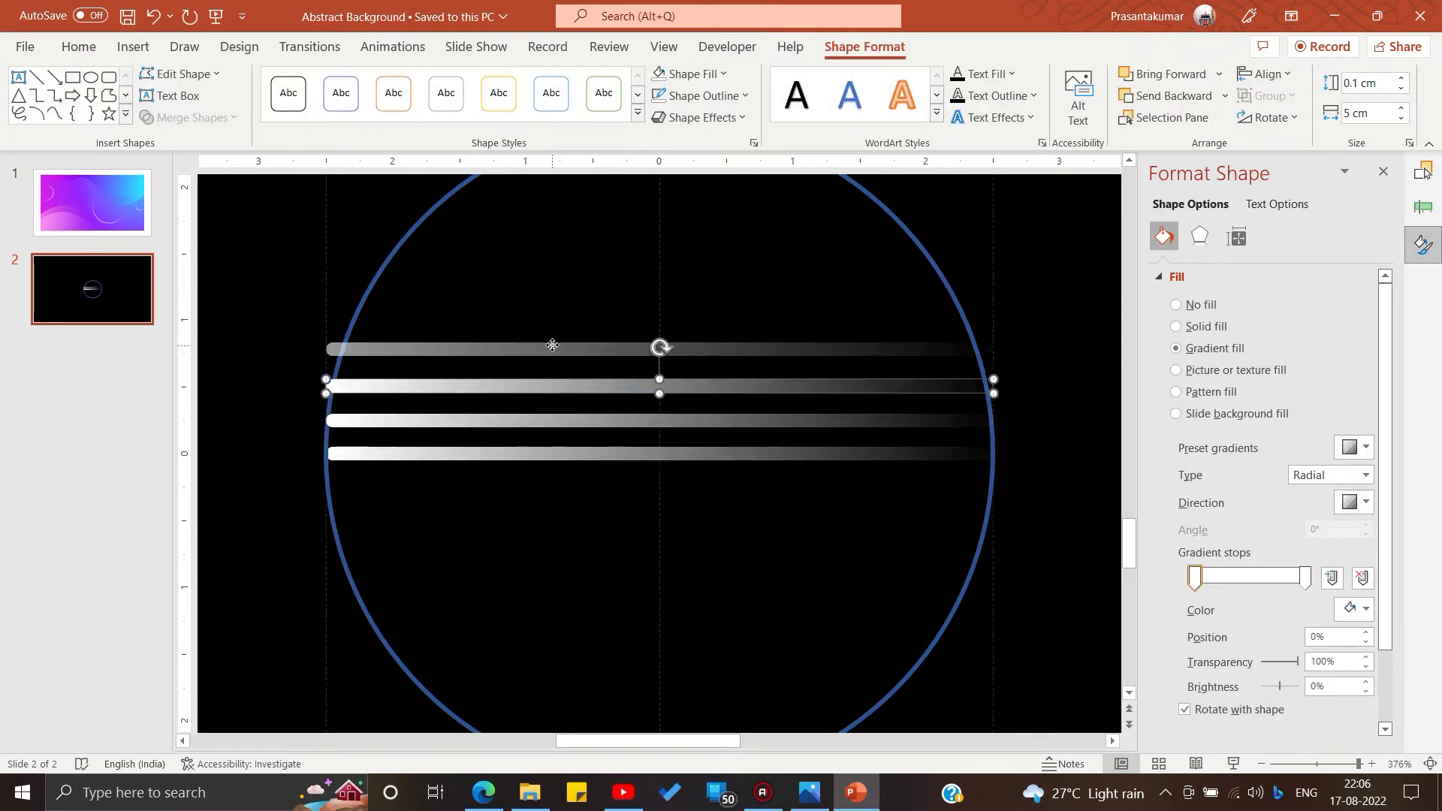
scroll(576, 376, "up", 1)
key("ctrl+d")
key("ctrl+d")
key("ctrl+d")
key("ctrl+d")
key("ctrl+d")
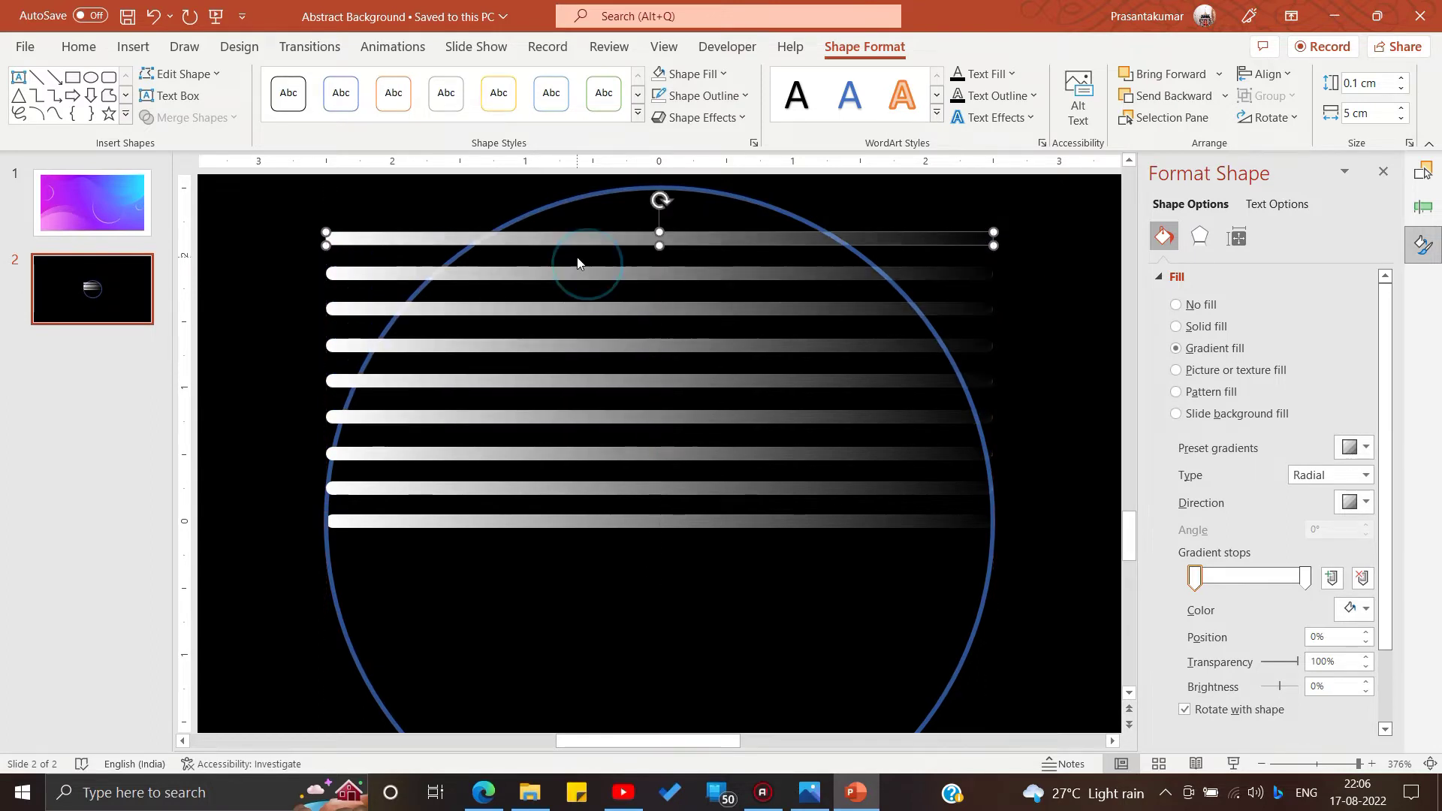
left_click(637, 261)
key("ctrl+d")
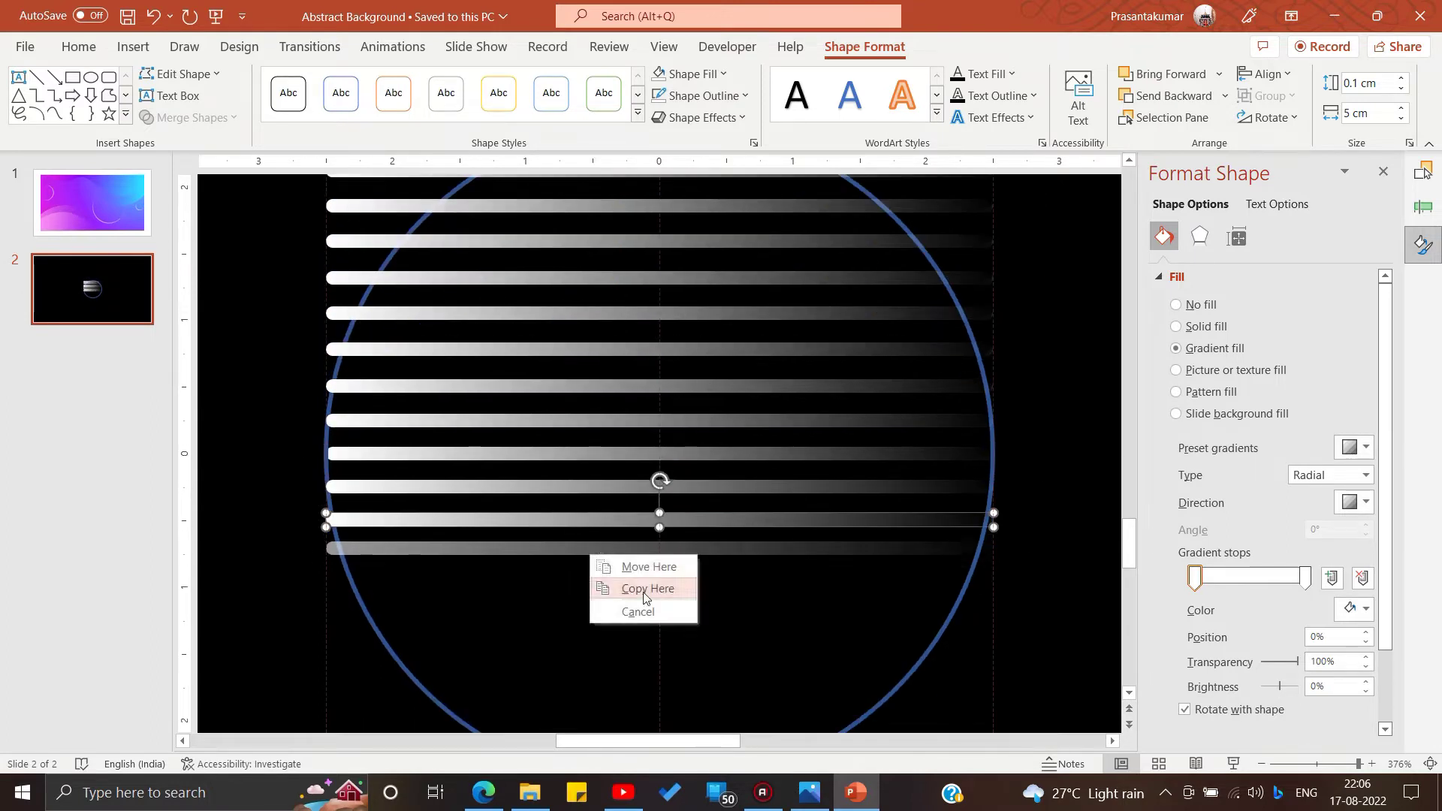
left_click(635, 590)
scroll(519, 528, "down", 1)
left_click_drag(520, 528, 518, 557)
scroll(541, 563, "down", 1)
left_click(559, 532)
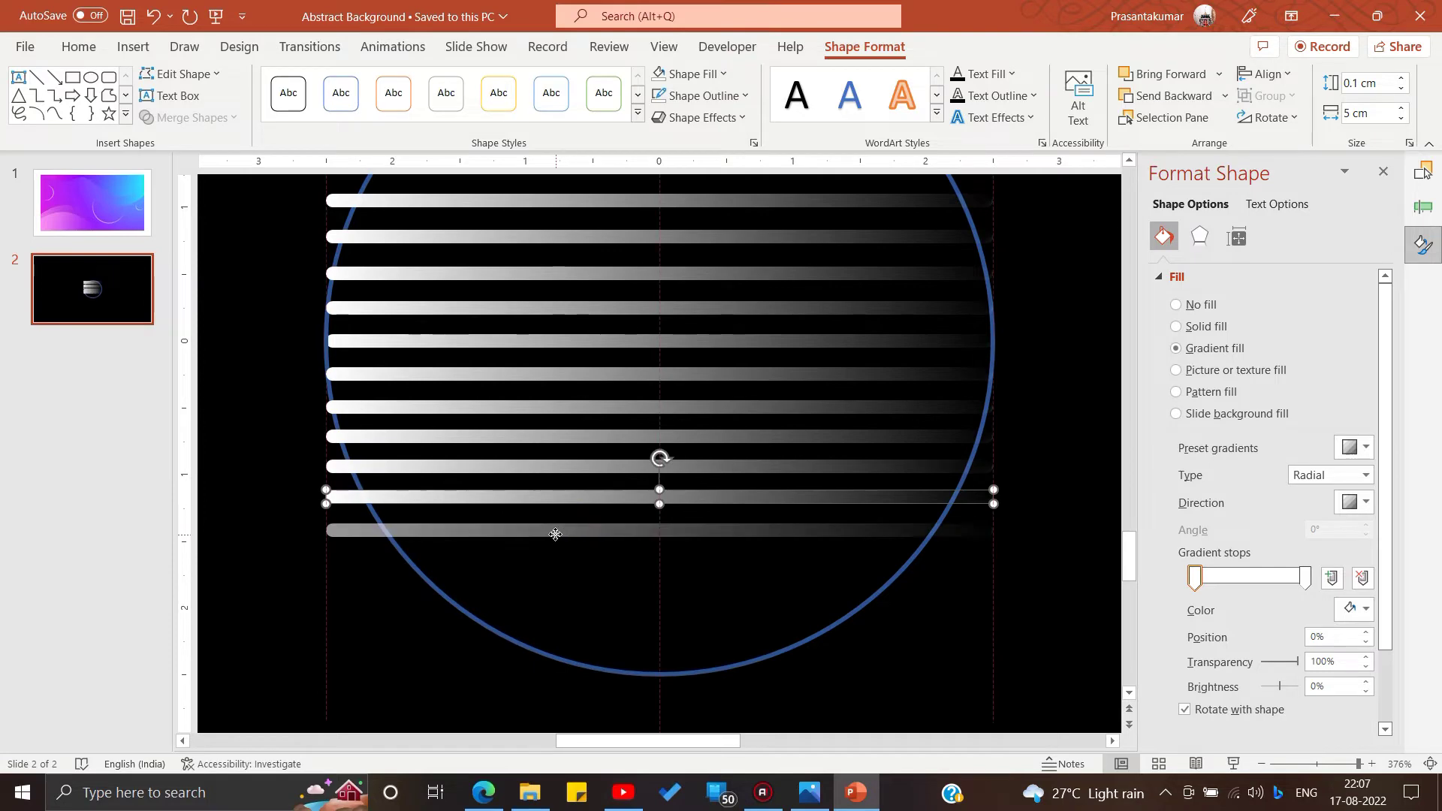
scroll(601, 560, "down", 1)
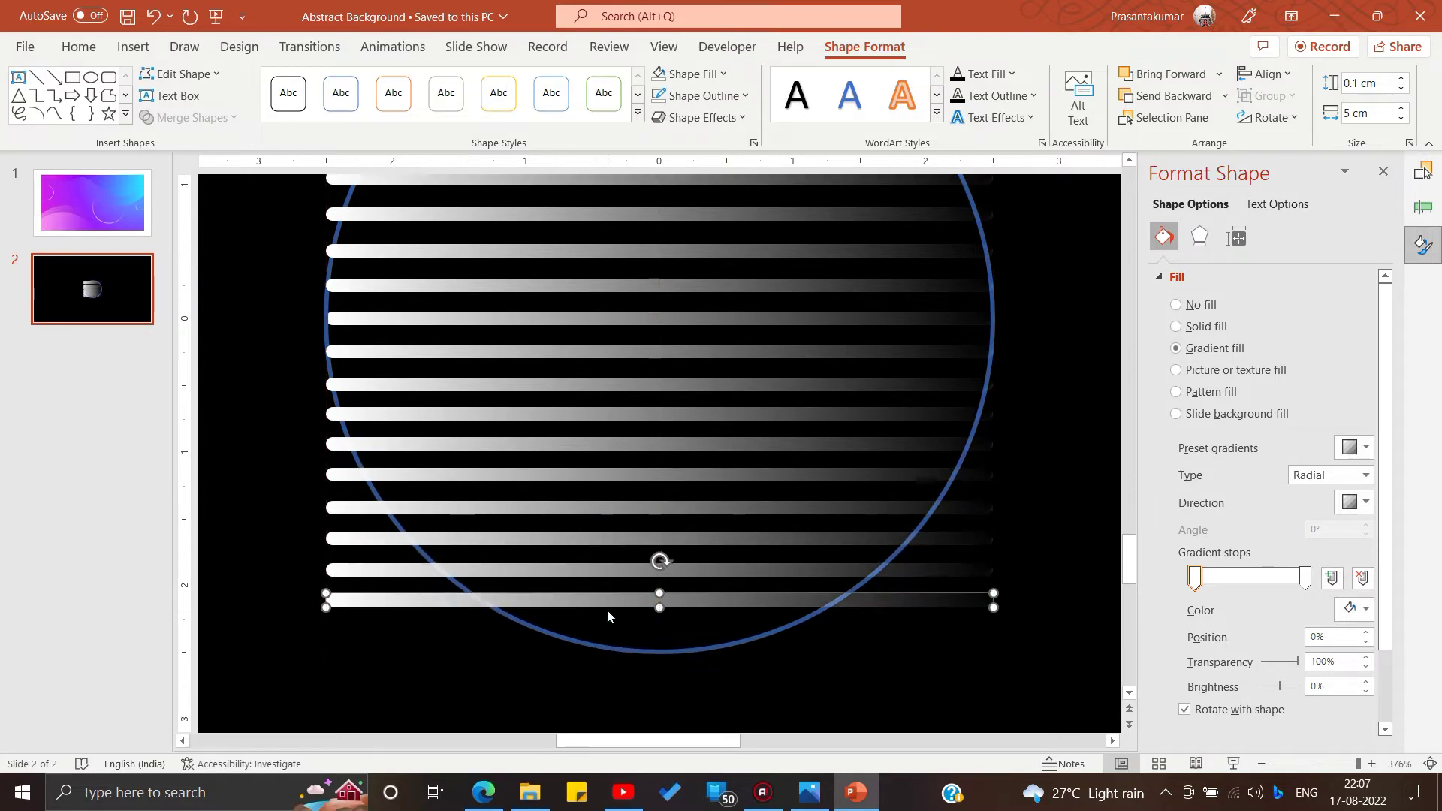
left_click_drag(607, 567, 600, 635)
scroll(709, 489, "up", 3)
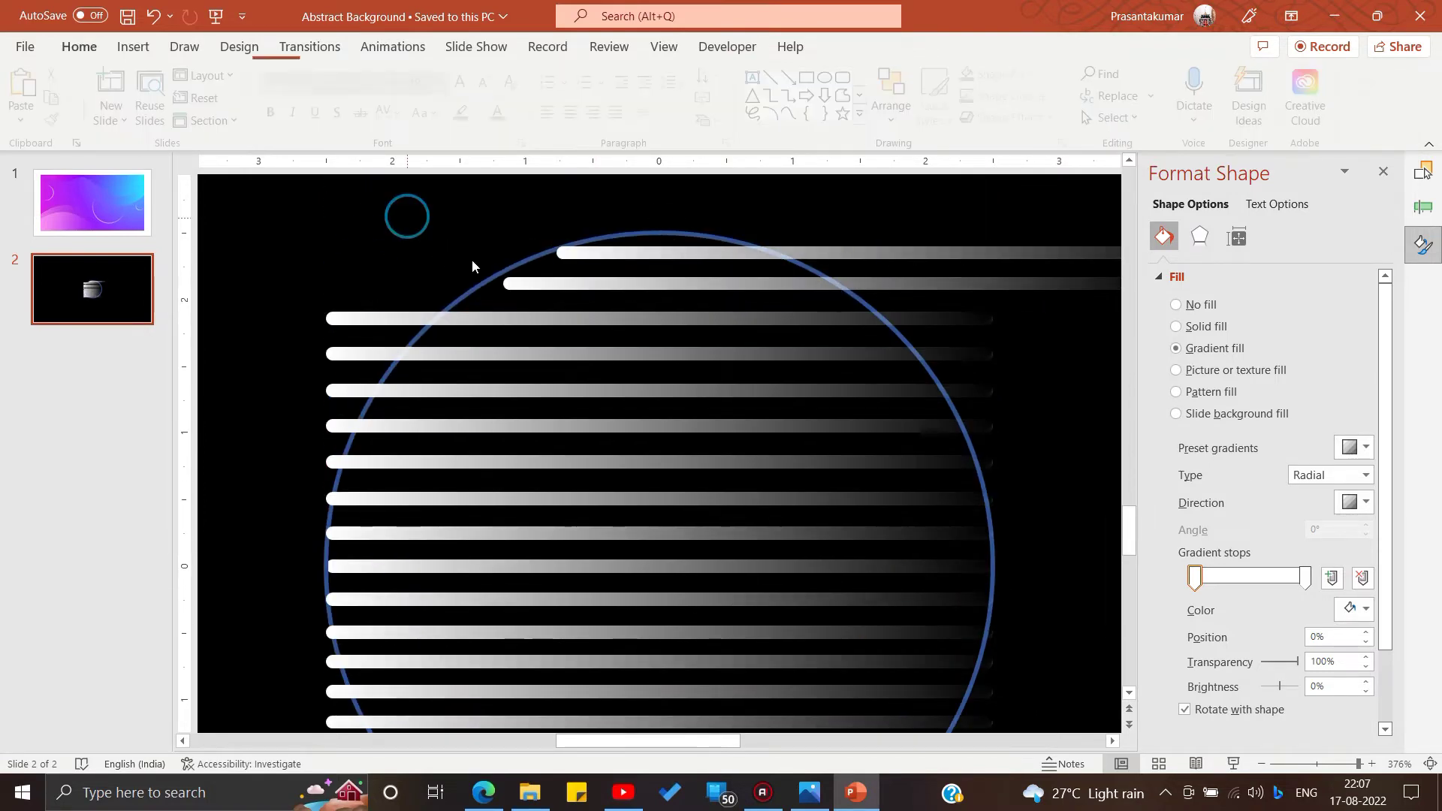
Shift each bar's left end to meet the circle's curve and shorten the bottom bar's fade.
left_click_drag(472, 259, 571, 254)
left_click_drag(346, 319, 463, 316)
left_click_drag(346, 354, 425, 354)
left_click_drag(345, 390, 395, 391)
left_click_drag(331, 426, 362, 426)
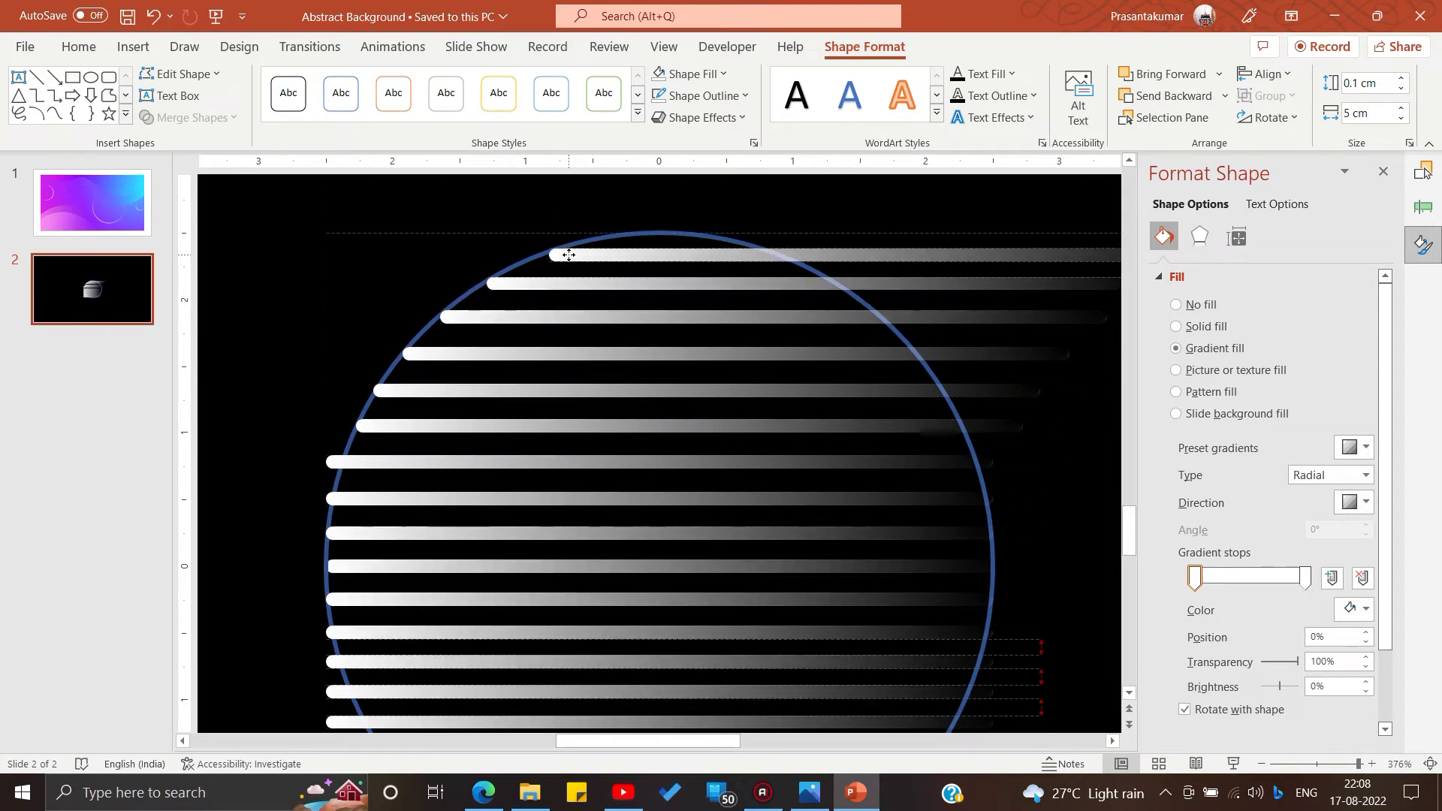
left_click_drag(353, 486, 478, 531)
scroll(436, 526, "down", 3)
mouse_move(435, 561)
left_mouse_down()
mouse_move(521, 560)
mouse_move(668, 593)
left_mouse_up()
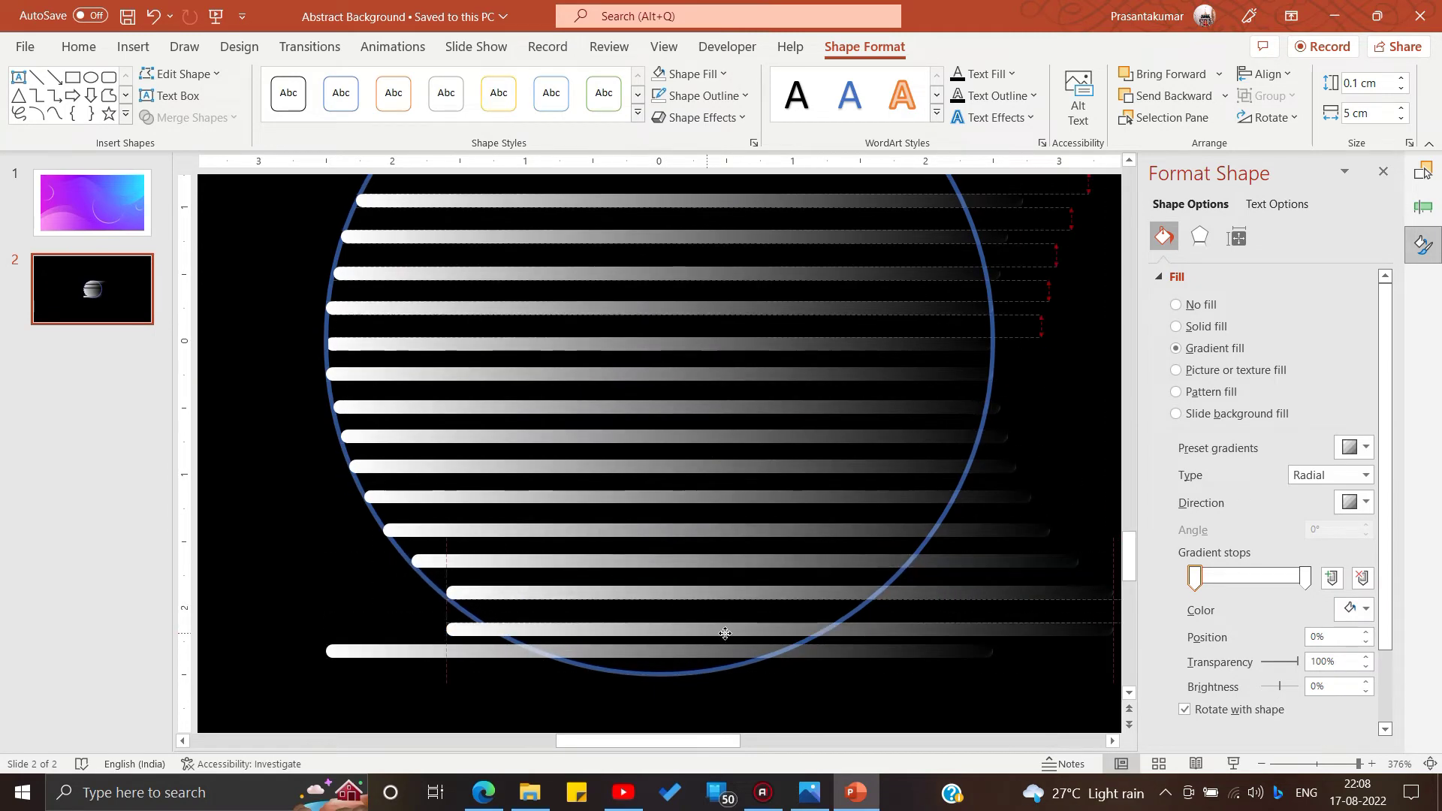
left_click_drag(586, 622, 915, 650)
left_click_drag(1308, 579, 1186, 579)
Move the gradient stops of the lower bars so they fade out sooner.
left_click(1066, 622)
left_click(1066, 592)
left_click(1066, 561)
left_click(969, 530)
left_click(1006, 496)
left_click(977, 466)
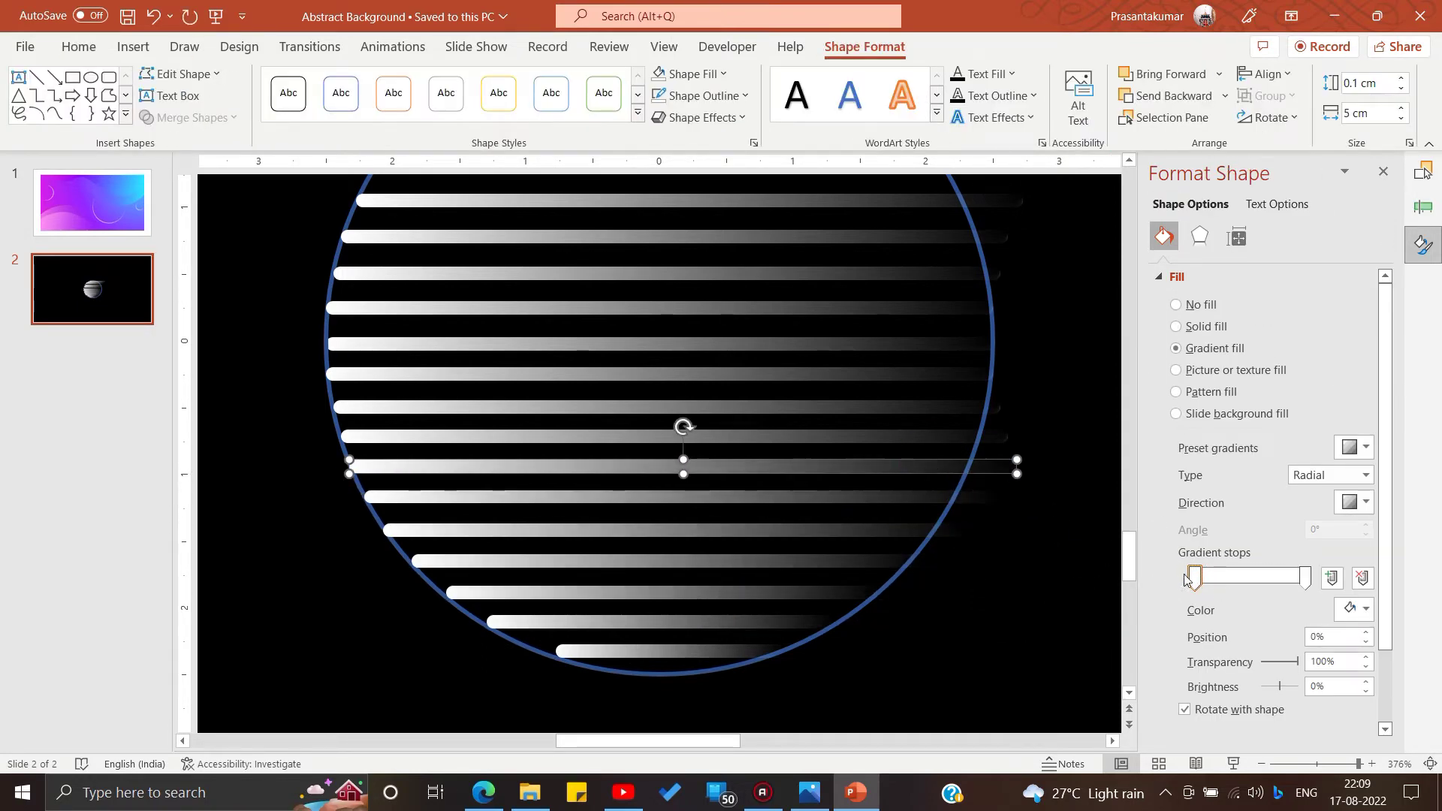
left_click(937, 412)
left_click_drag(1306, 578, 1203, 580)
Shorten the fades of the upper bars so their transparent ends follow the circle's edge.
left_click(969, 374)
scroll(869, 300, "up", 3)
left_click(713, 275)
left_click(751, 306)
left_click(901, 340)
left_click(751, 306)
left_click(1036, 373)
left_click(977, 412)
left_click(977, 449)
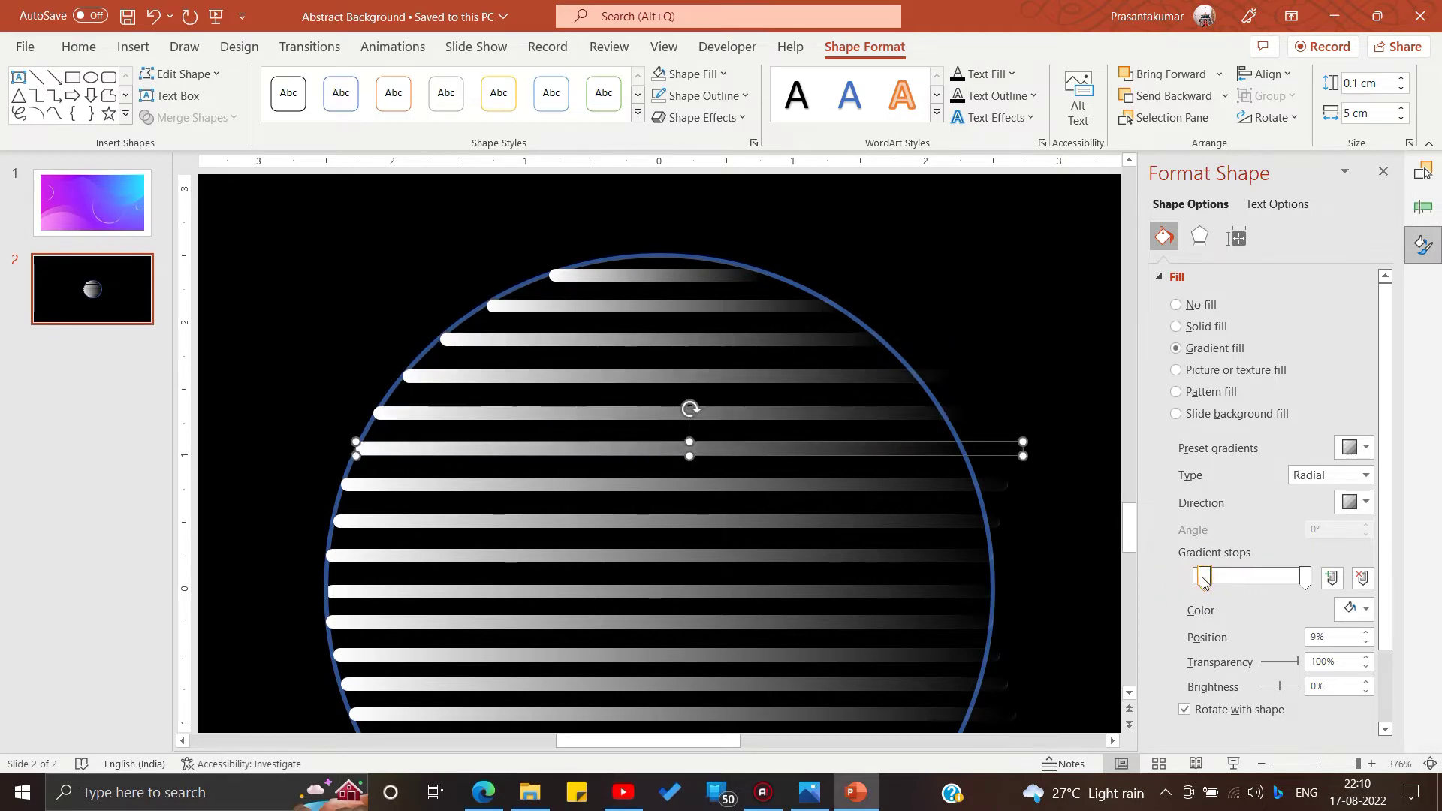
scroll(1117, 630, "down", 10)
scroll(321, 586, "up", 2)
Delete the circle outline behind the striped bars.
scroll(321, 586, "up", 2)
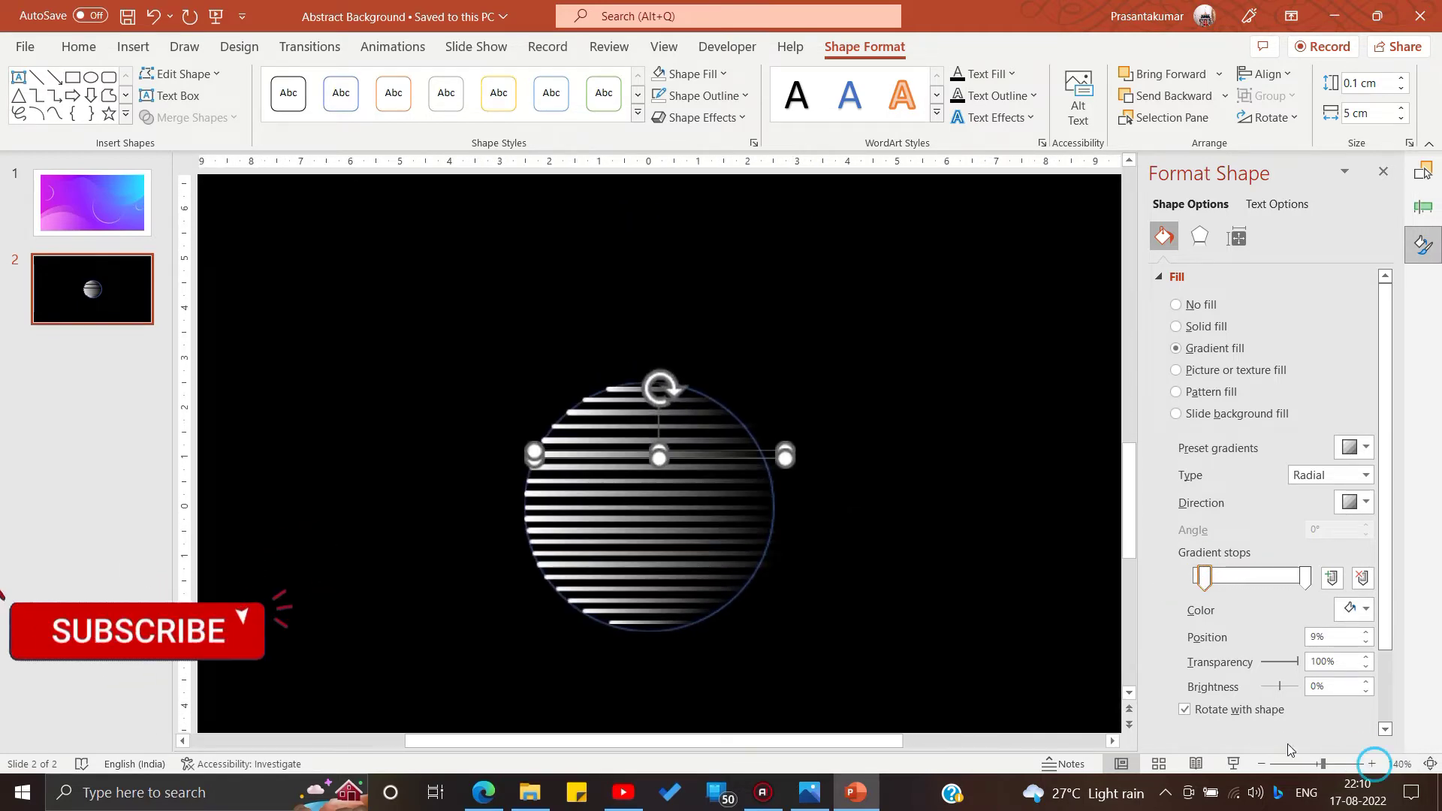
left_click(969, 654)
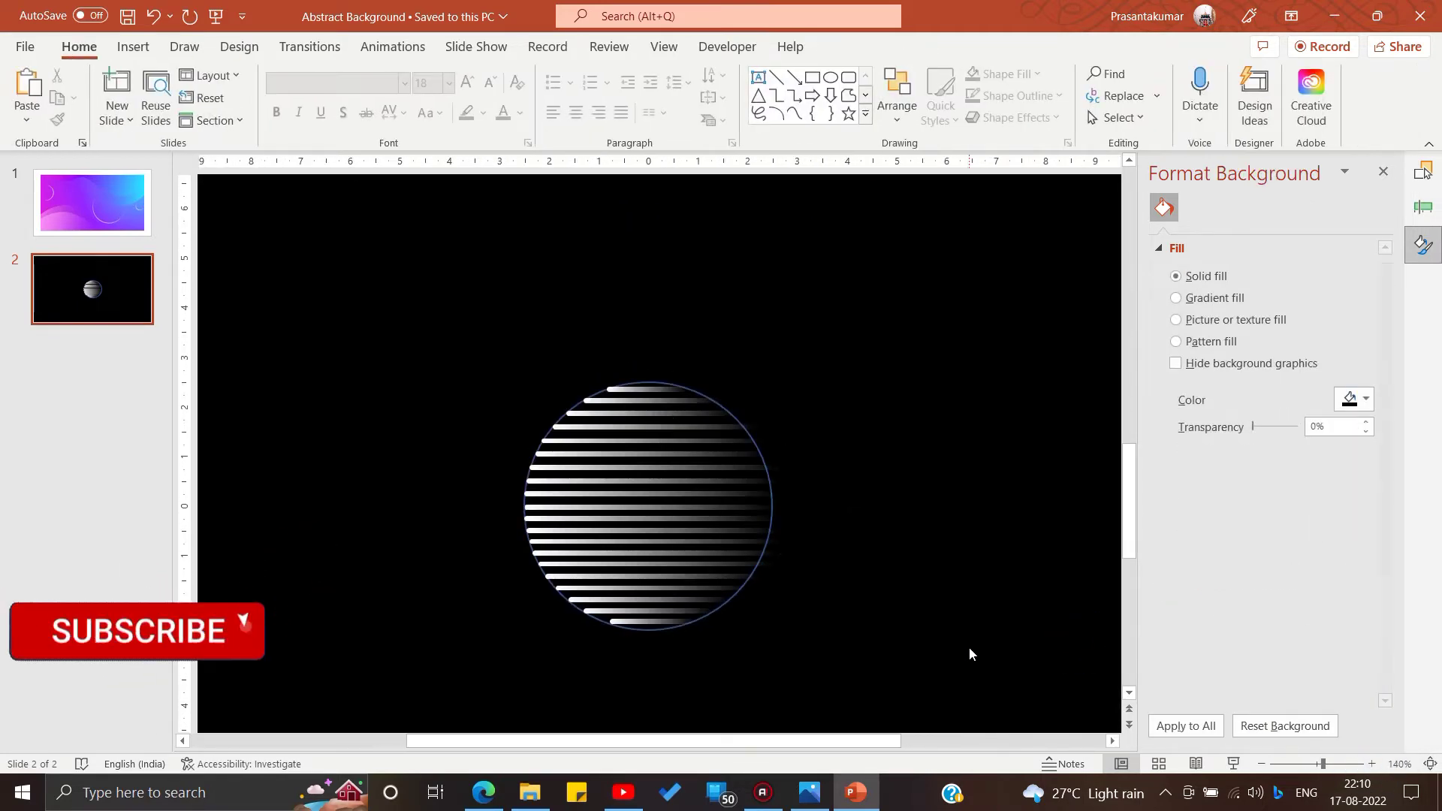
left_click(778, 498)
key("Delete")
Group all the striped bars into one object and paste it onto slide 1.
left_click_drag(388, 270, 993, 656)
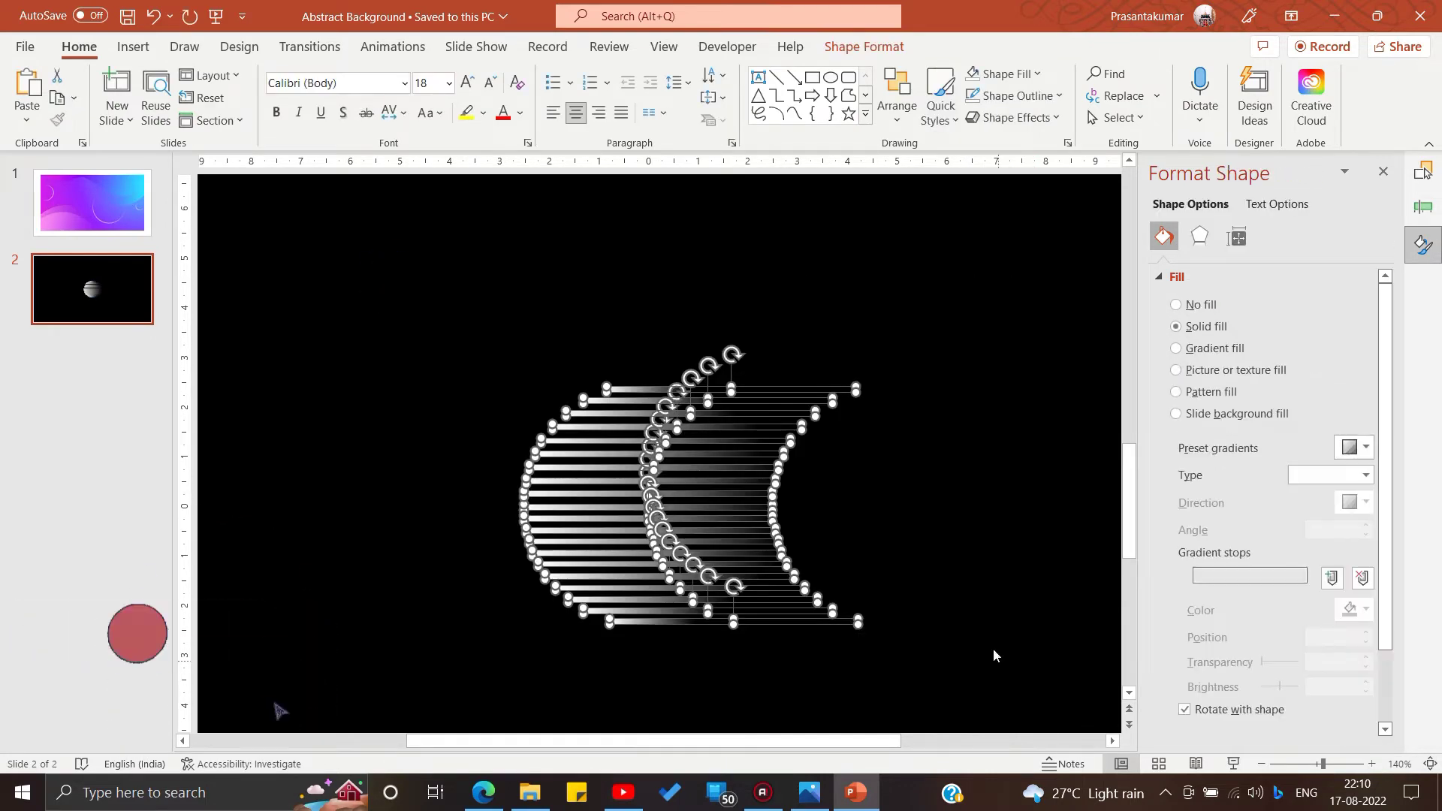
left_click(864, 47)
left_click(1268, 95)
left_click(1281, 118)
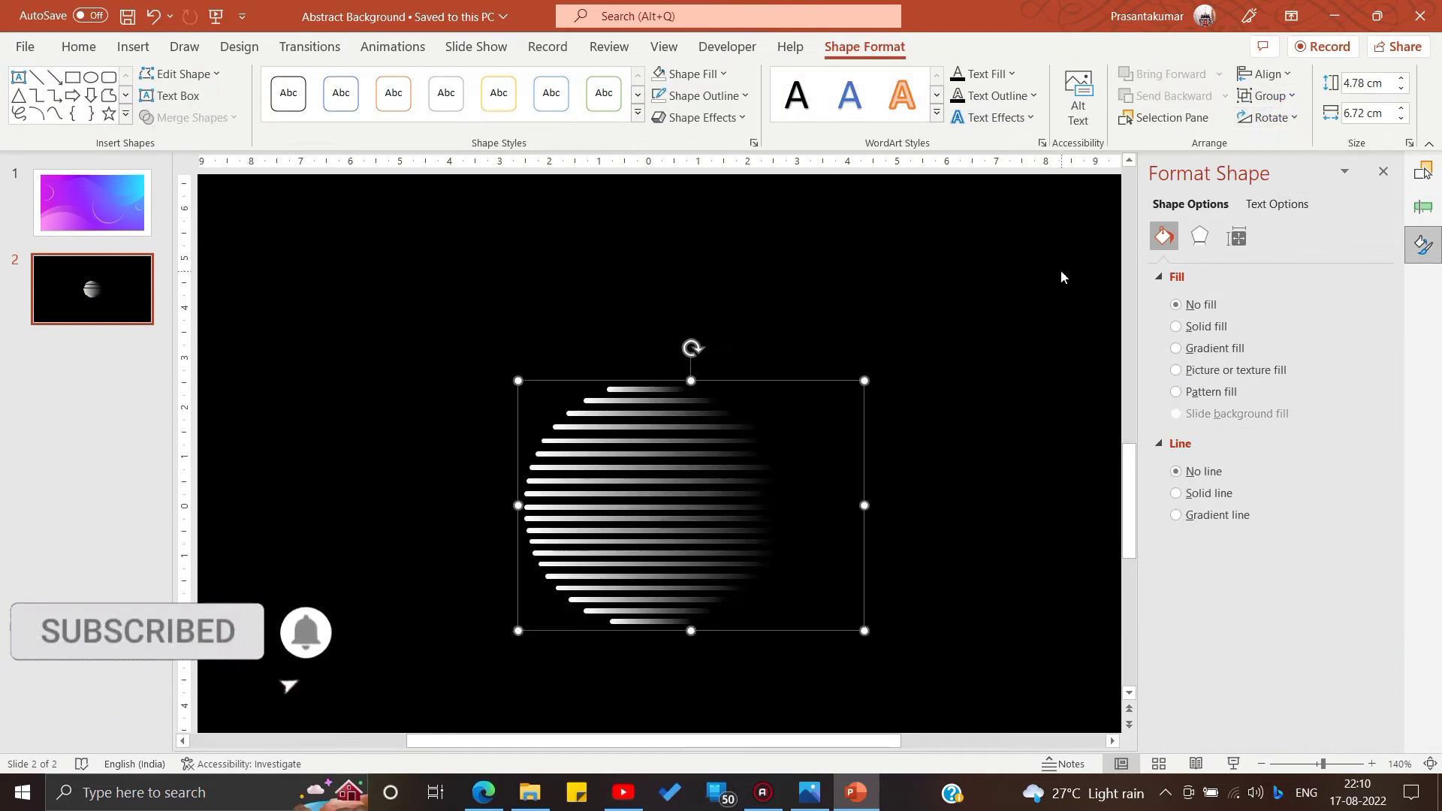
left_click(139, 209)
key("ctrl+v")
Rotate and raise the striped circle, sending it backward then bringing it forward.
left_click(1306, 765)
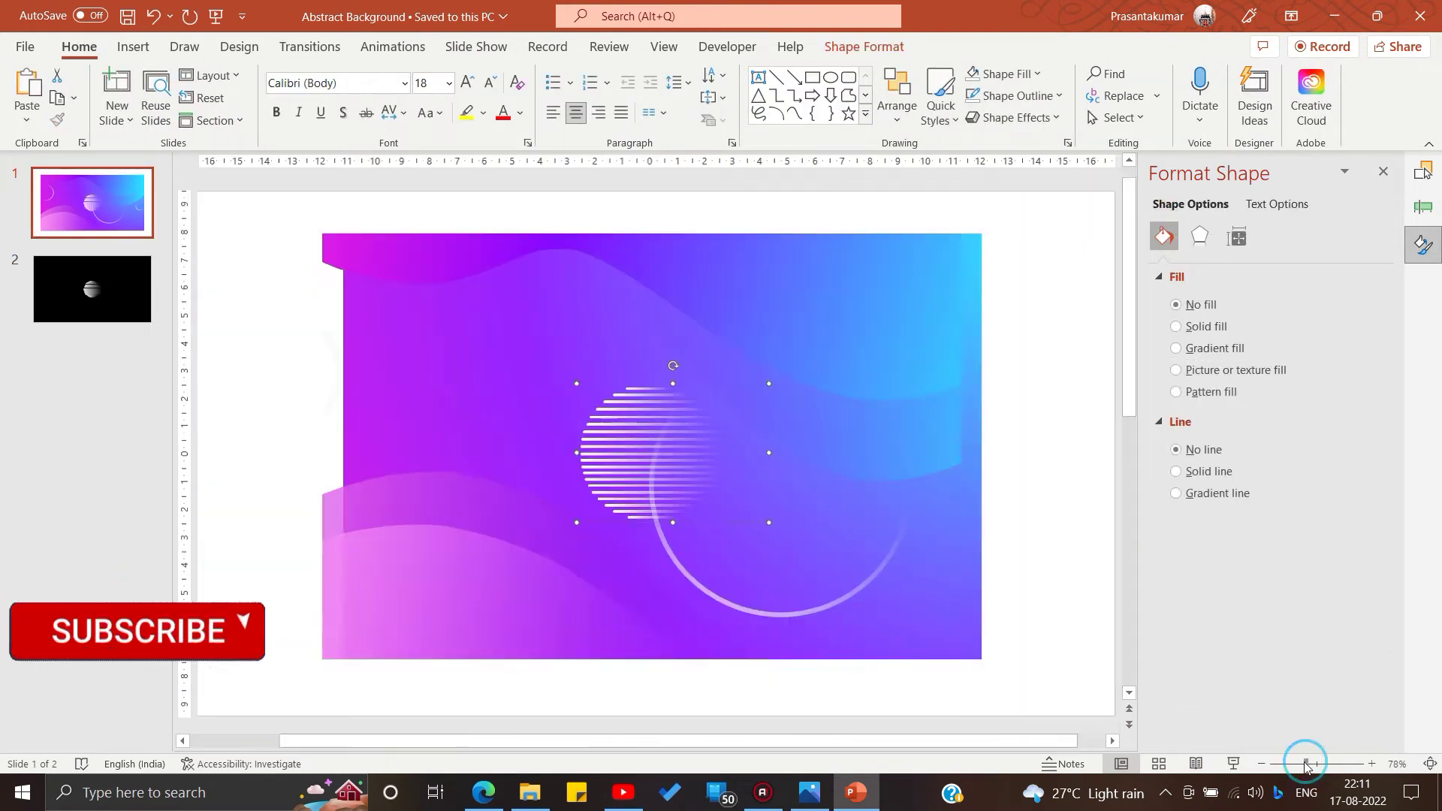
left_click_drag(631, 432, 606, 319)
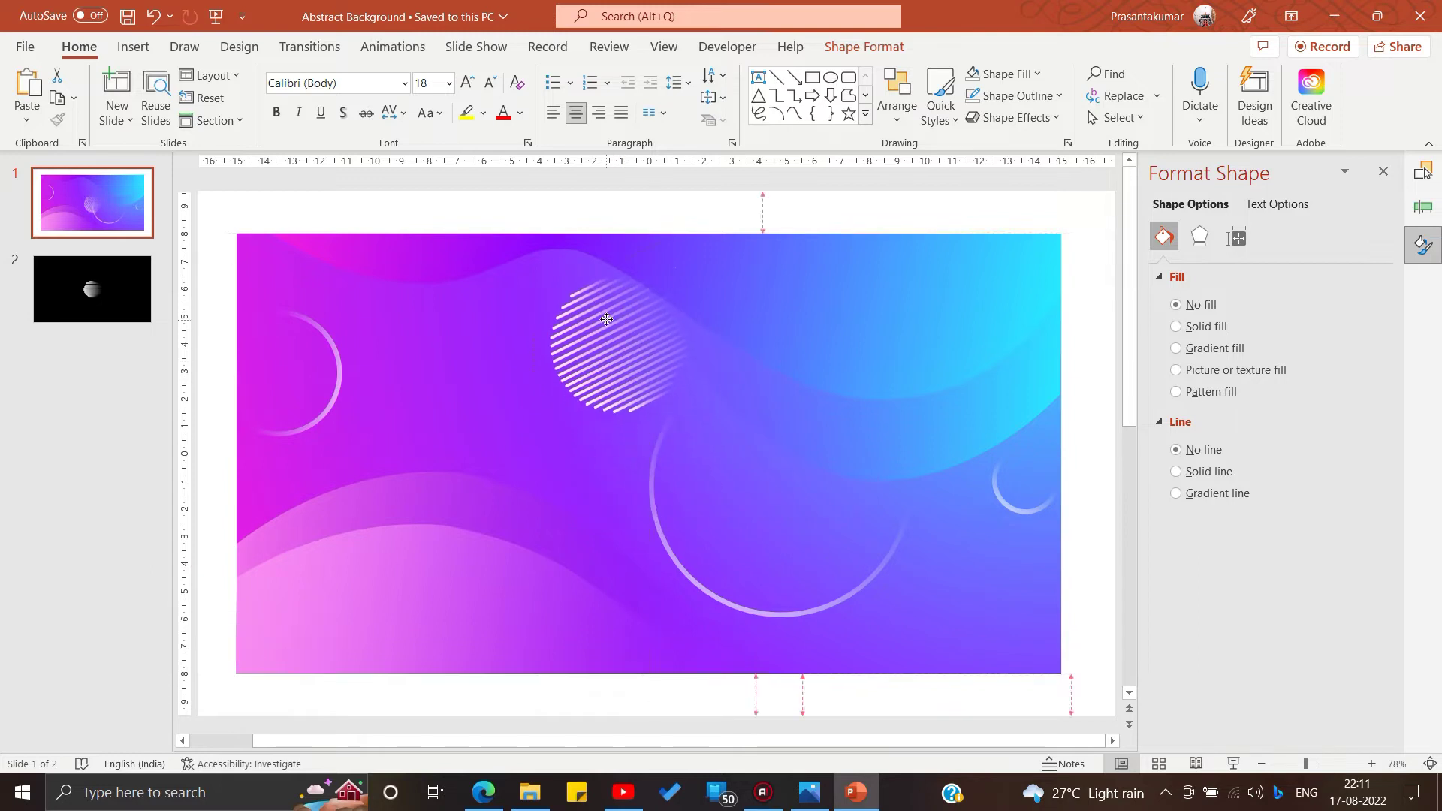
left_click(855, 50)
left_click(1225, 98)
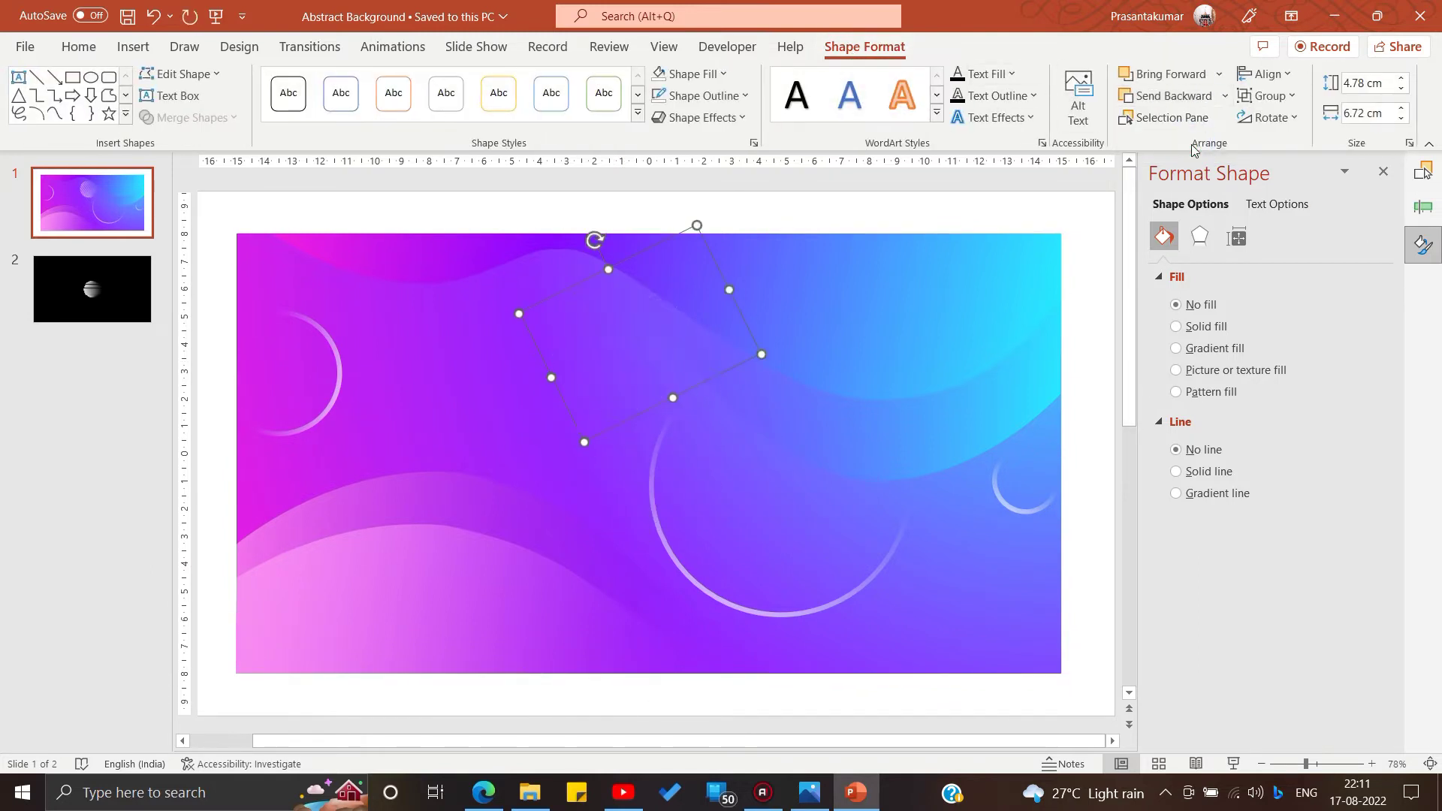
left_click(1187, 81)
Place a copy of the striped circle lower right, enlarged to about 6.99 cm.
left_click_drag(631, 345, 864, 531)
left_click(917, 560)
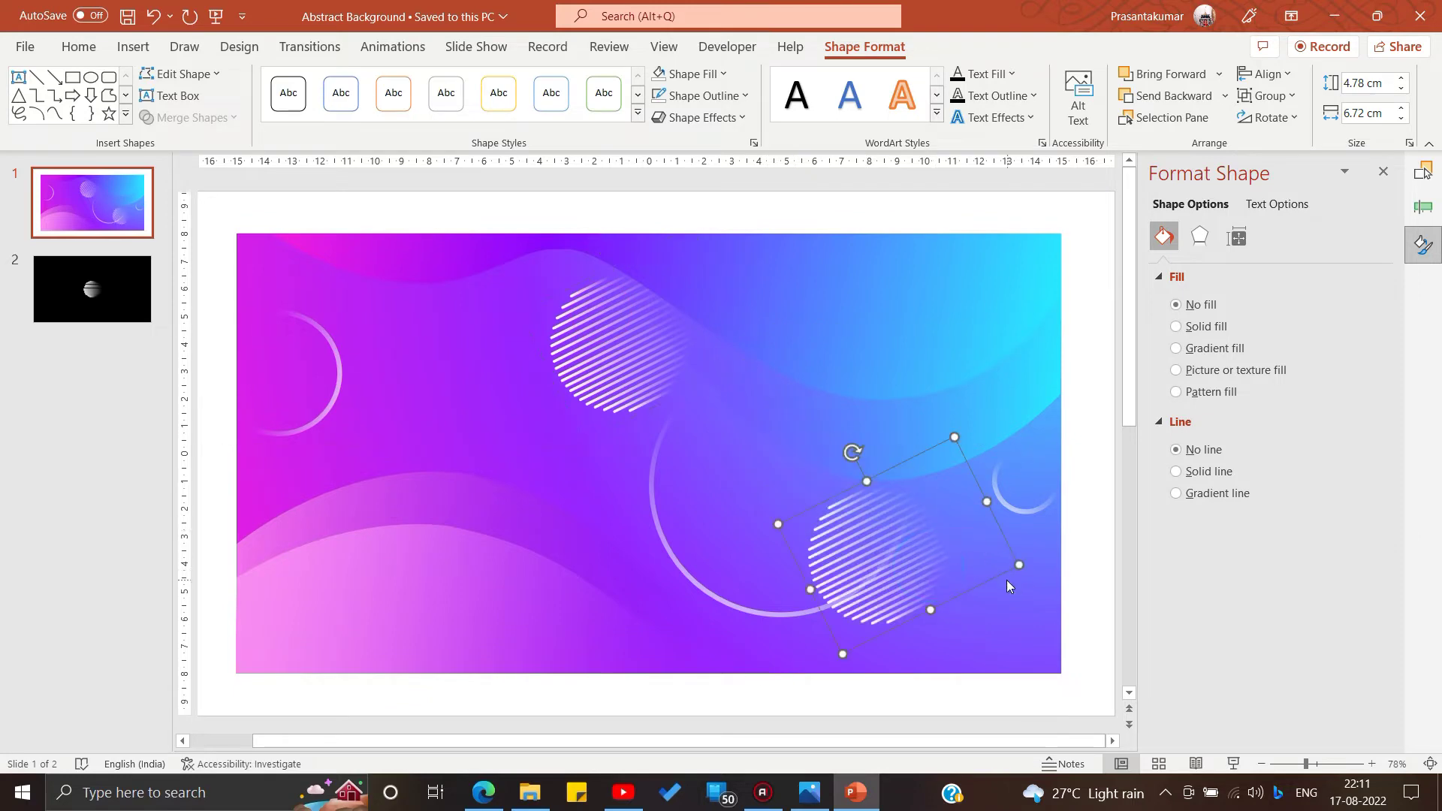
left_click_drag(1019, 563, 1068, 574)
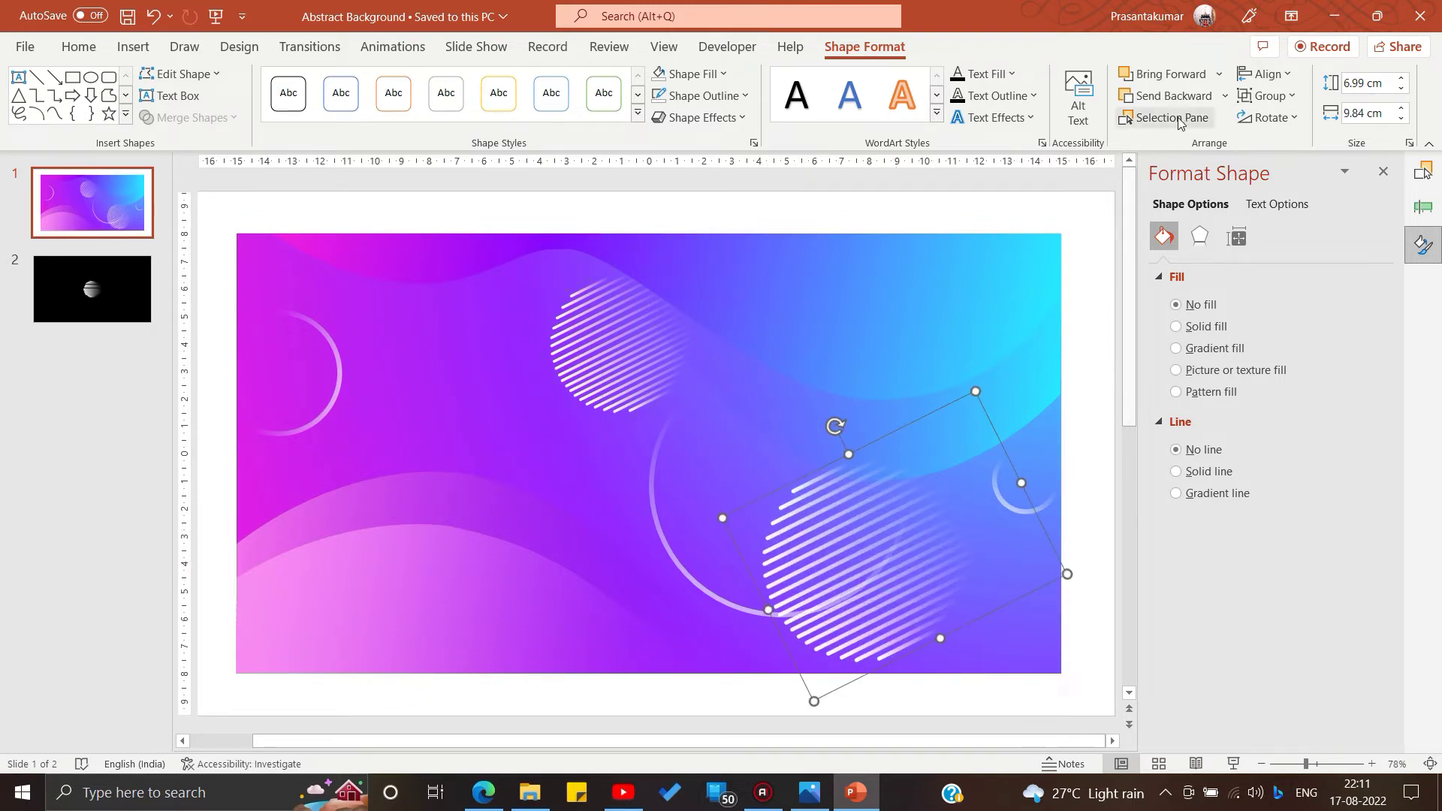
left_click(1224, 95)
left_click(1187, 117)
left_click(1164, 74)
left_click(992, 184)
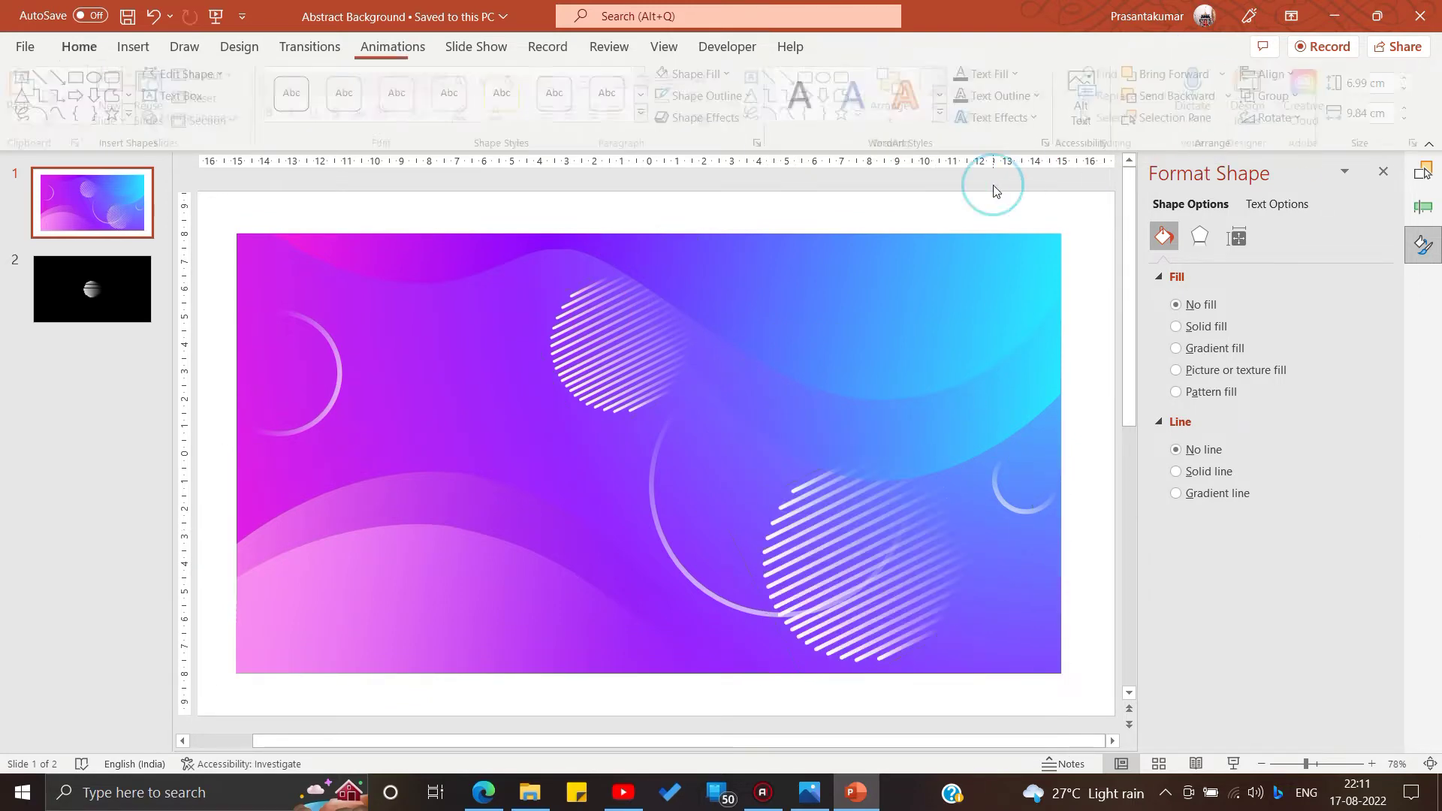
Rotate the upper striped circle, shrink it slightly and move it further left.
left_click(676, 338)
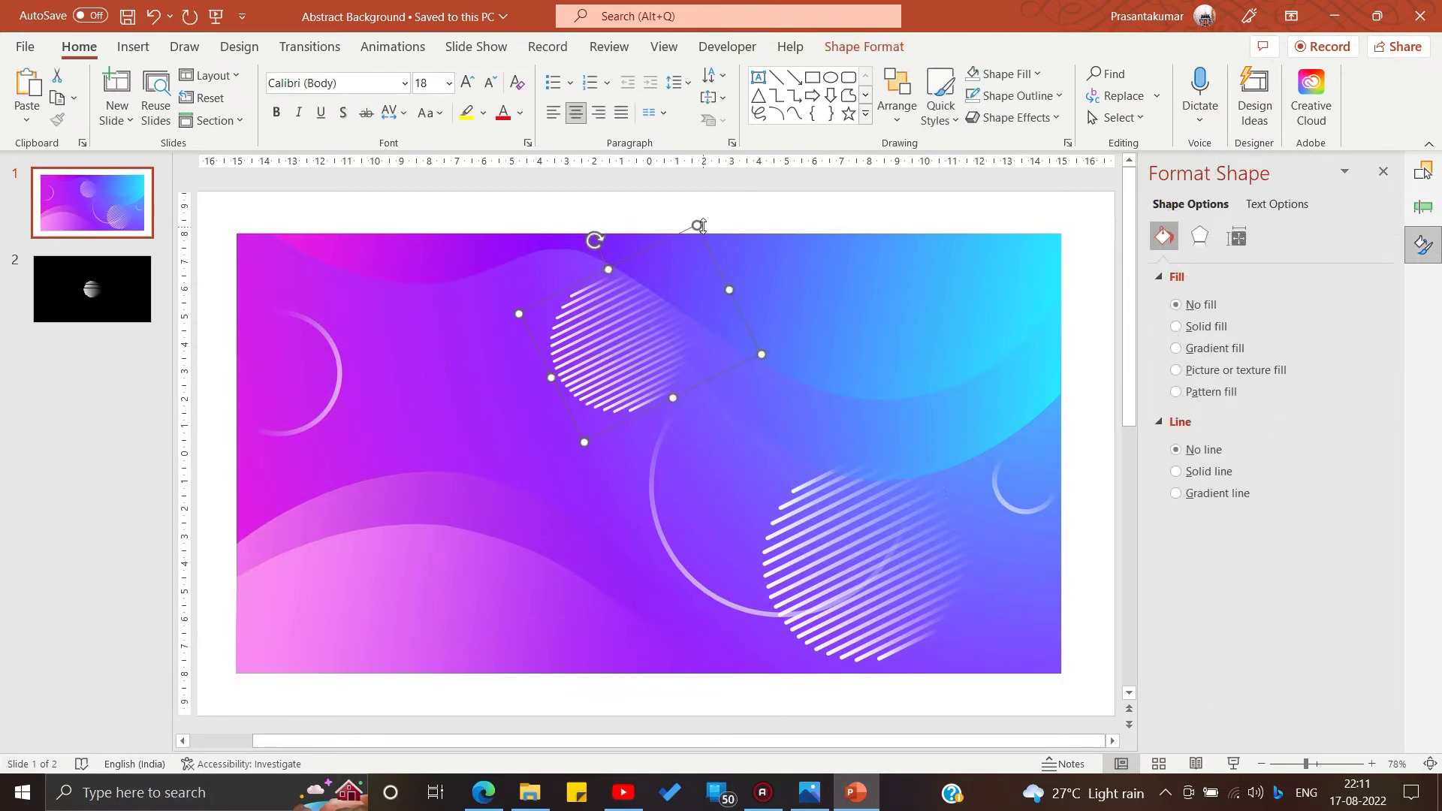
left_click_drag(695, 227, 597, 248)
left_click_drag(610, 336, 581, 324)
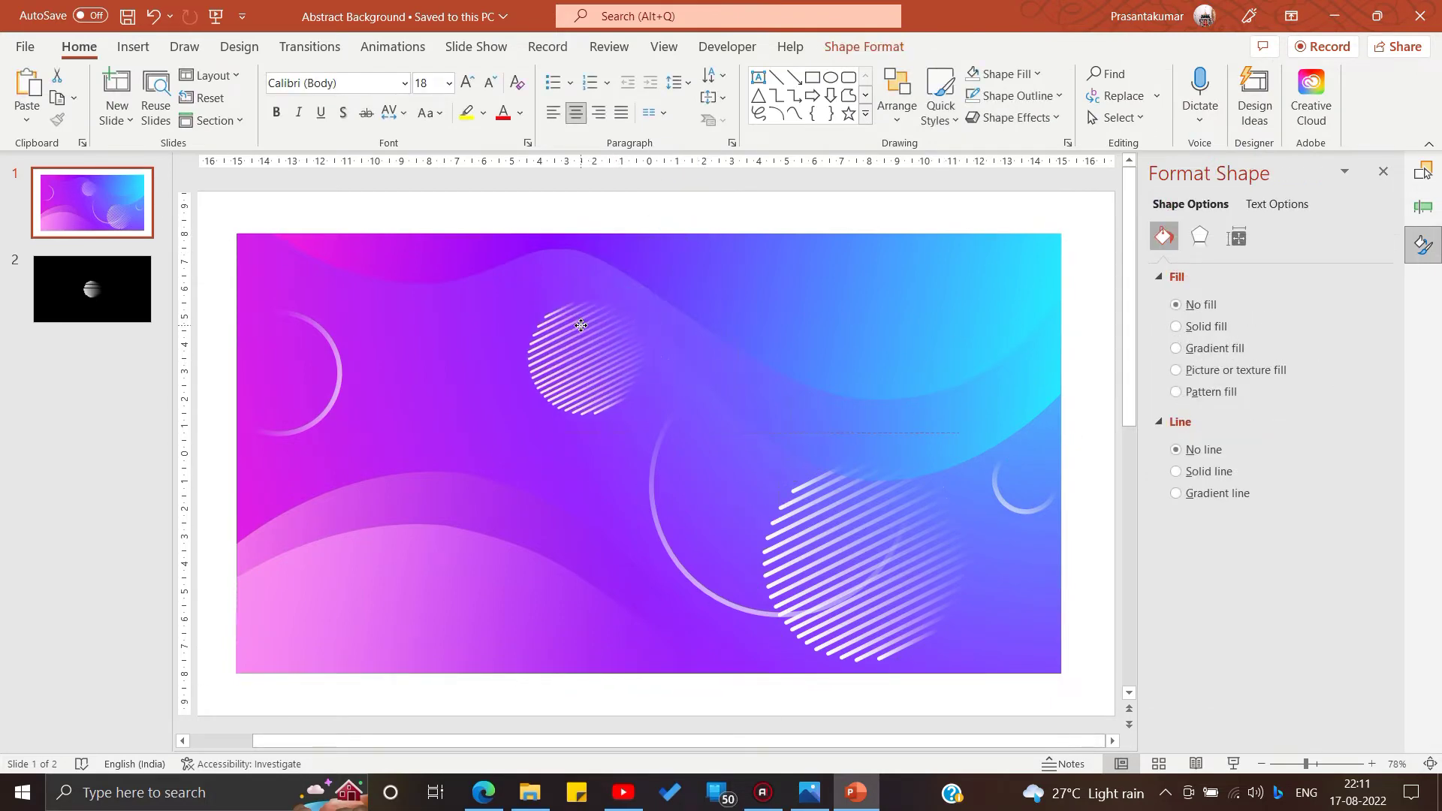
left_click_drag(973, 391, 933, 435)
left_click_drag(874, 481, 821, 514)
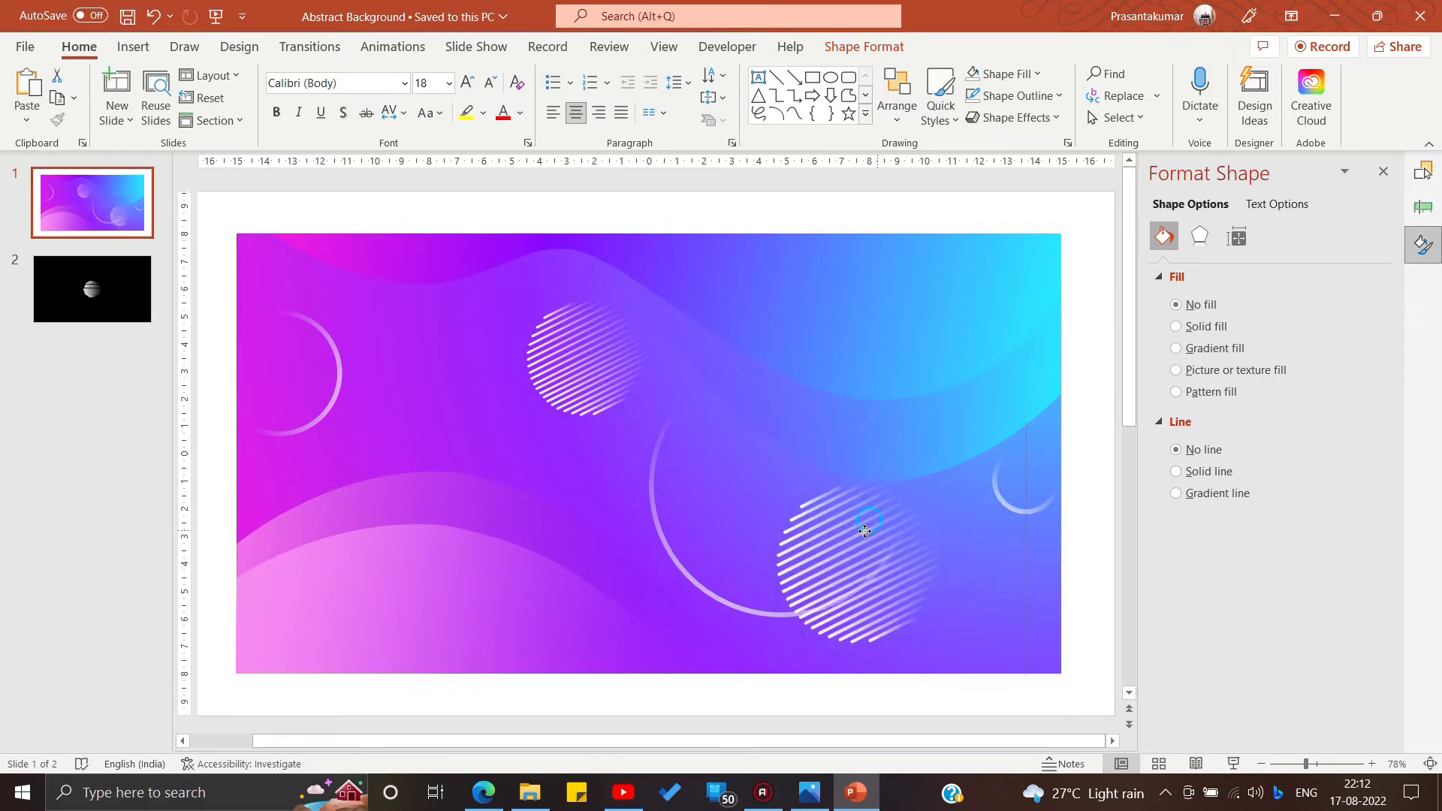
Set the first gradient-line stop of the large ring and small left ring to cyan.
left_click(708, 592)
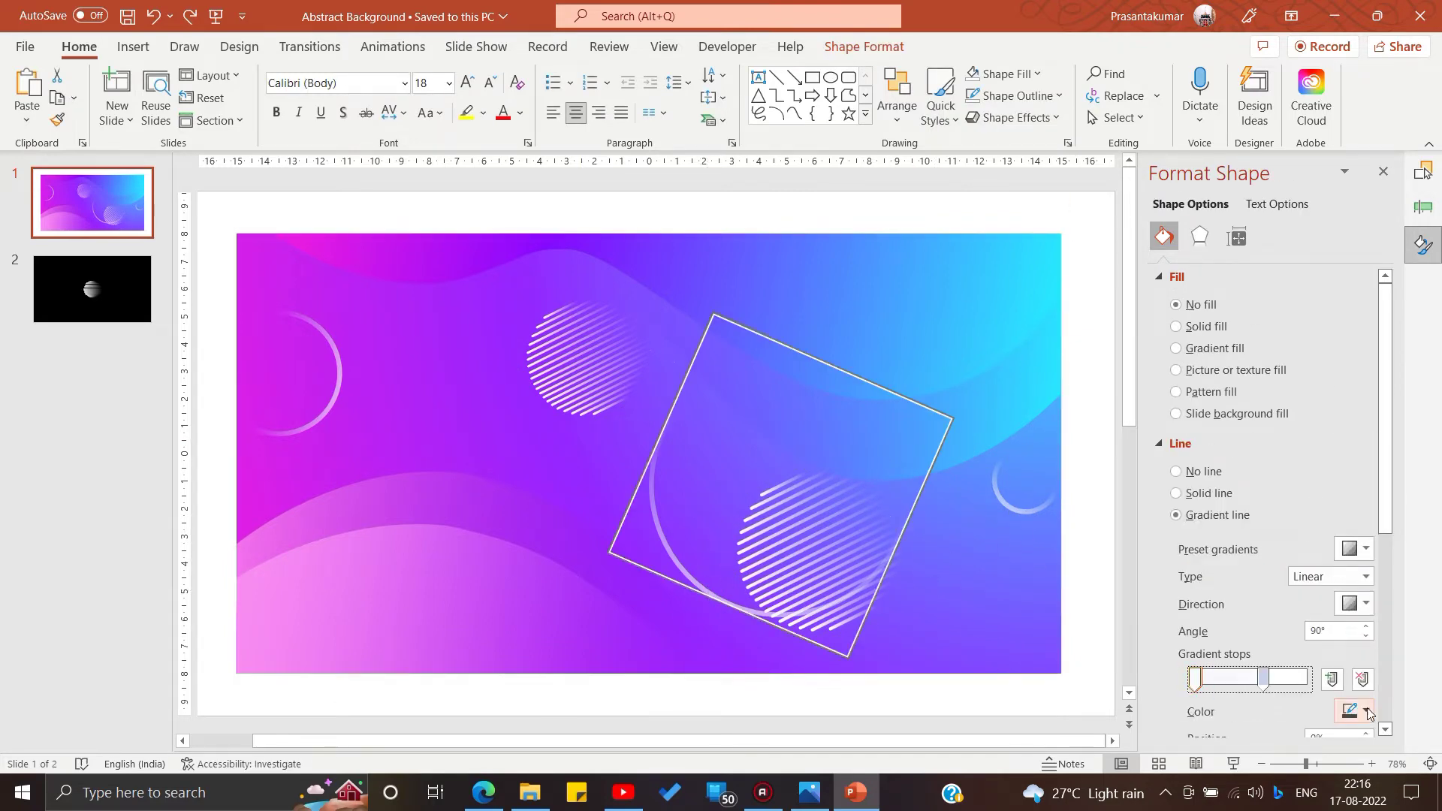
left_click(1369, 714)
left_click(1291, 644)
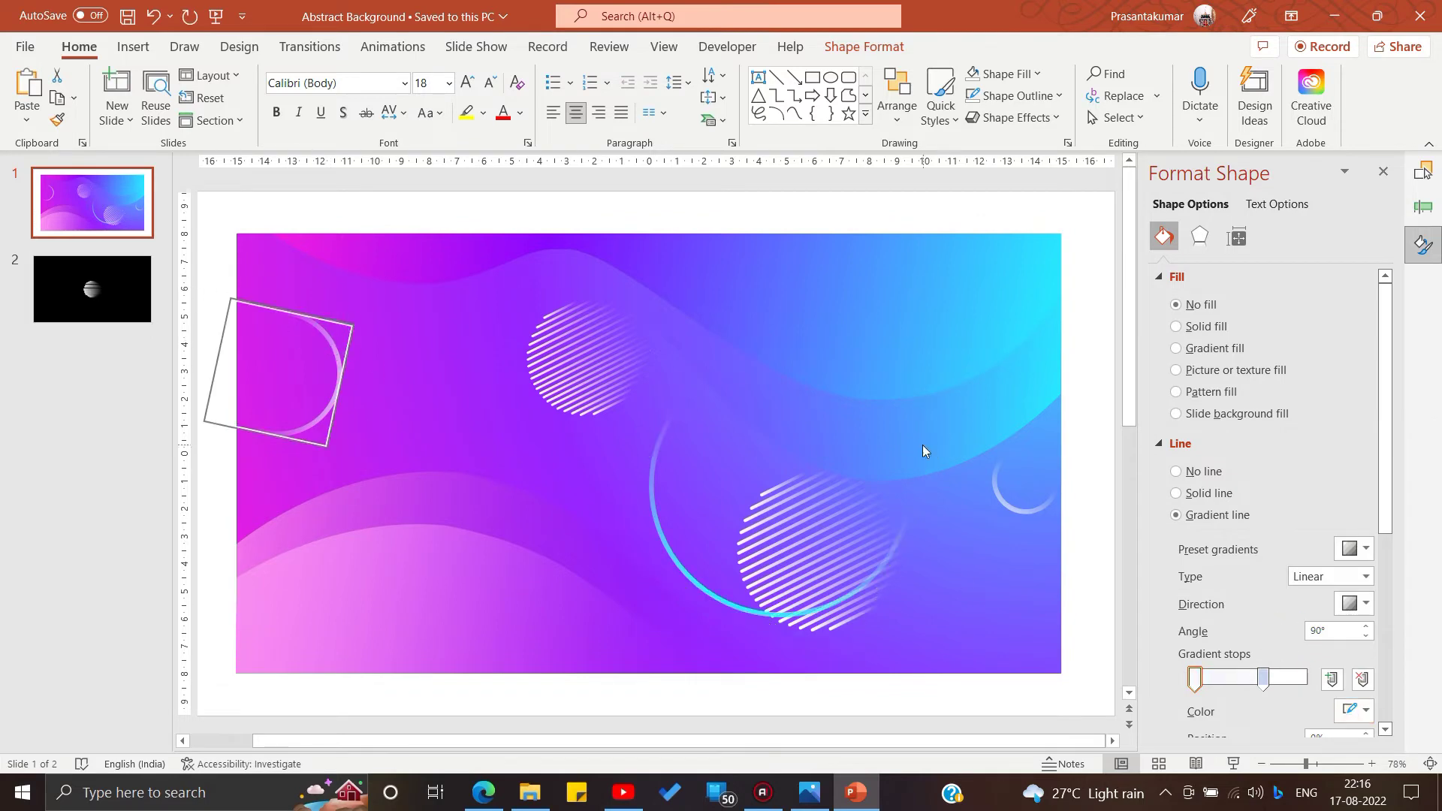
left_click(1362, 706)
left_click(1290, 643)
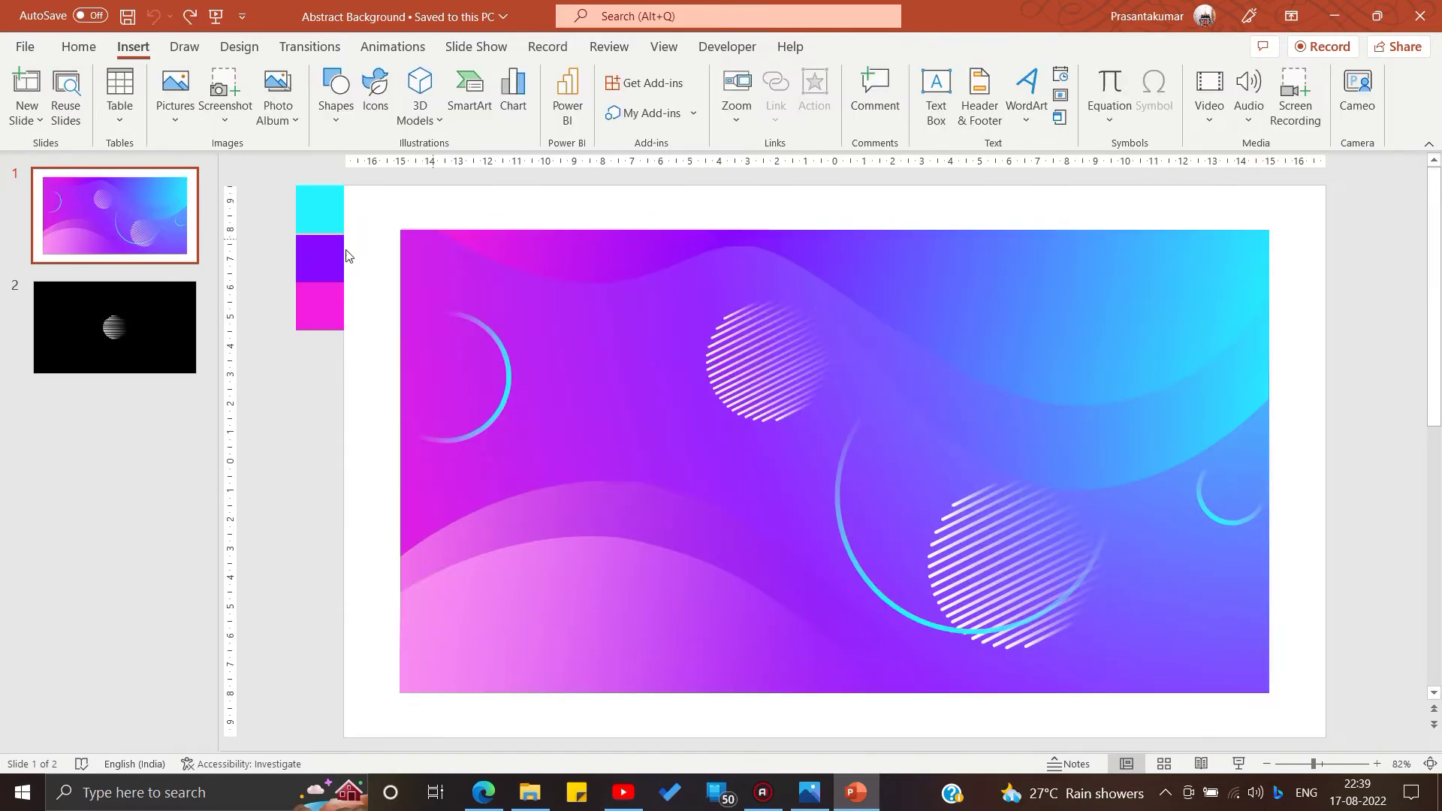
Delete the black second slide and pick the L-Shape from the shapes gallery.
left_click(63, 342)
key("Delete")
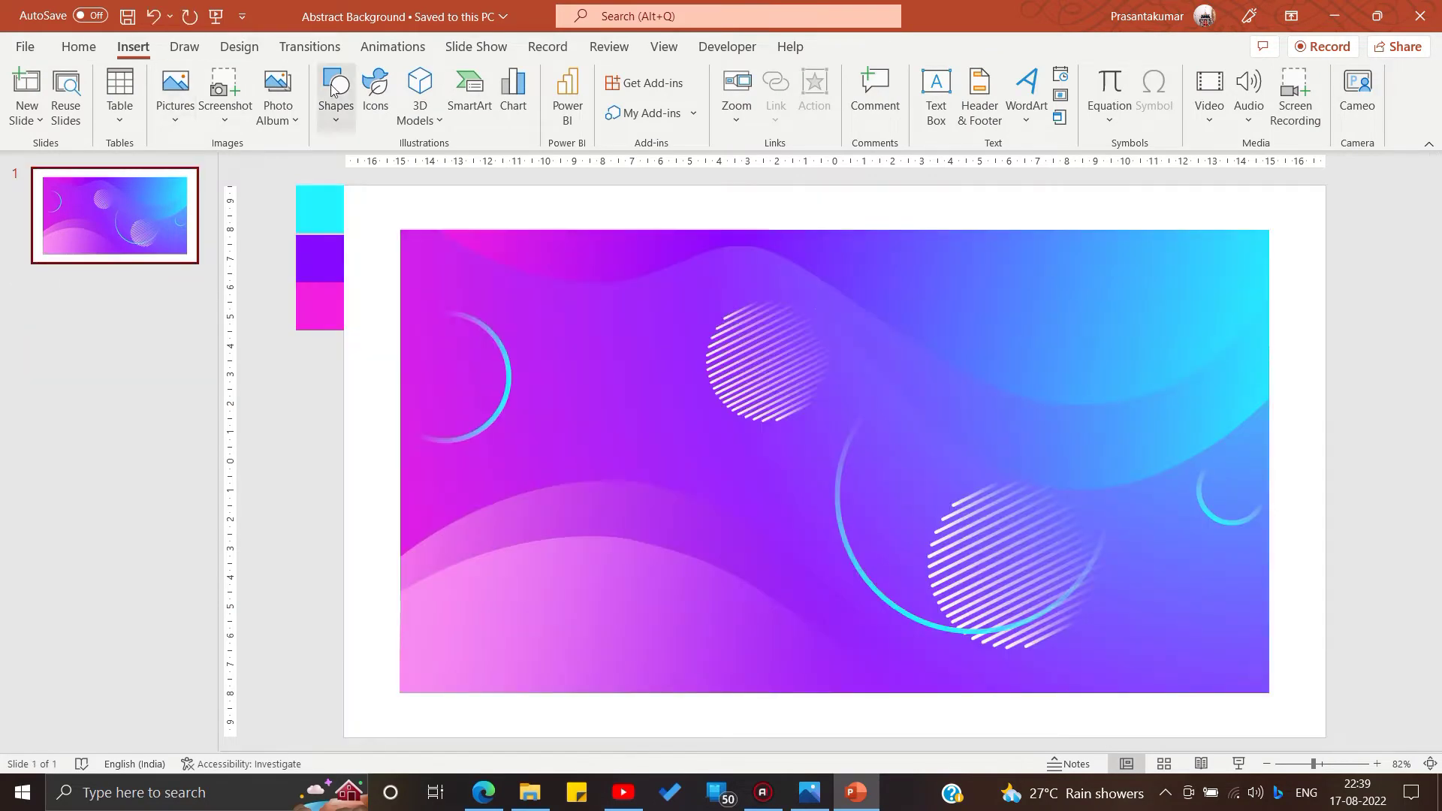
left_click(333, 89)
left_click(297, 225)
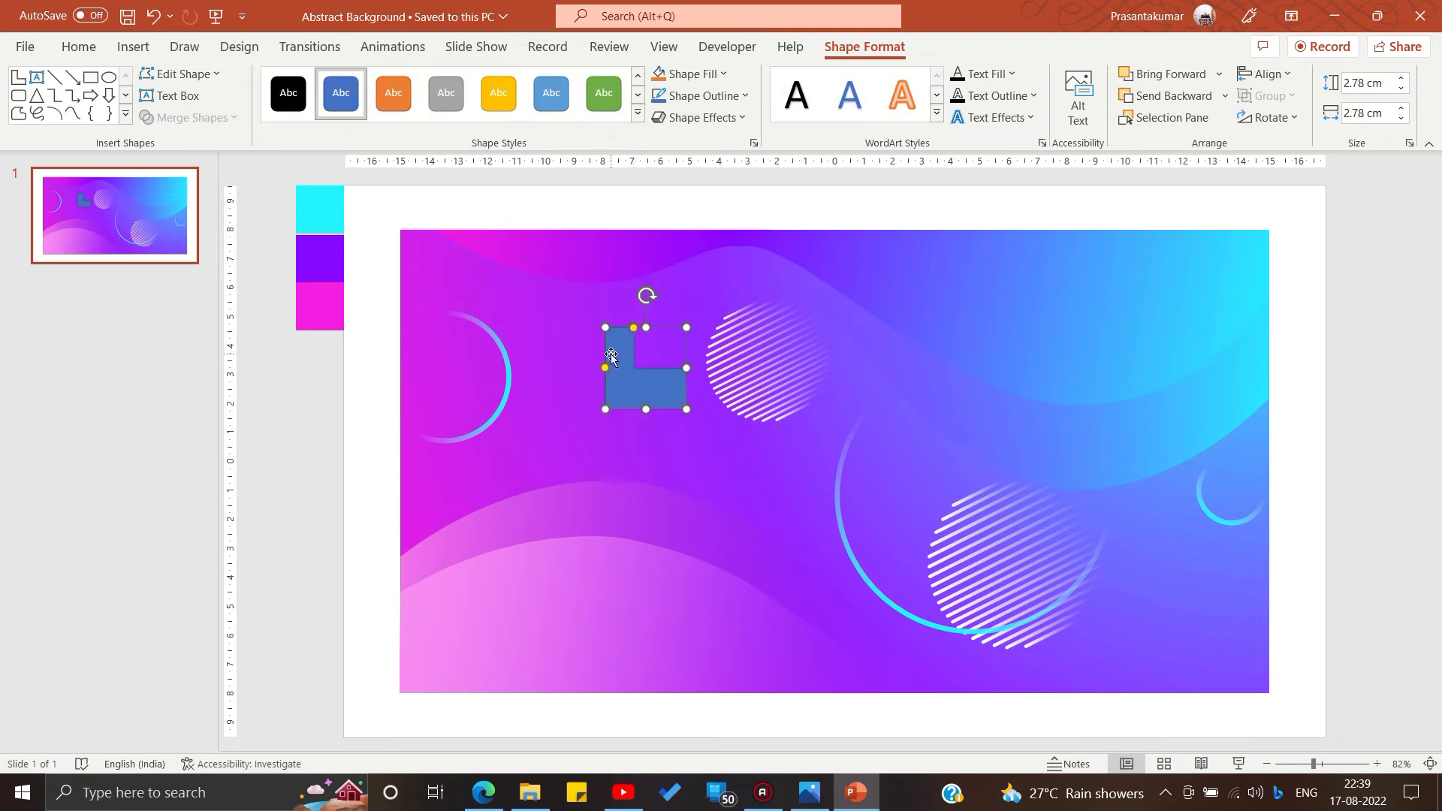
Move the L-shape right, thin both arms, and shrink it to about 1.34 cm.
scroll(586, 338, "up", 10)
left_click_drag(692, 534, 865, 537)
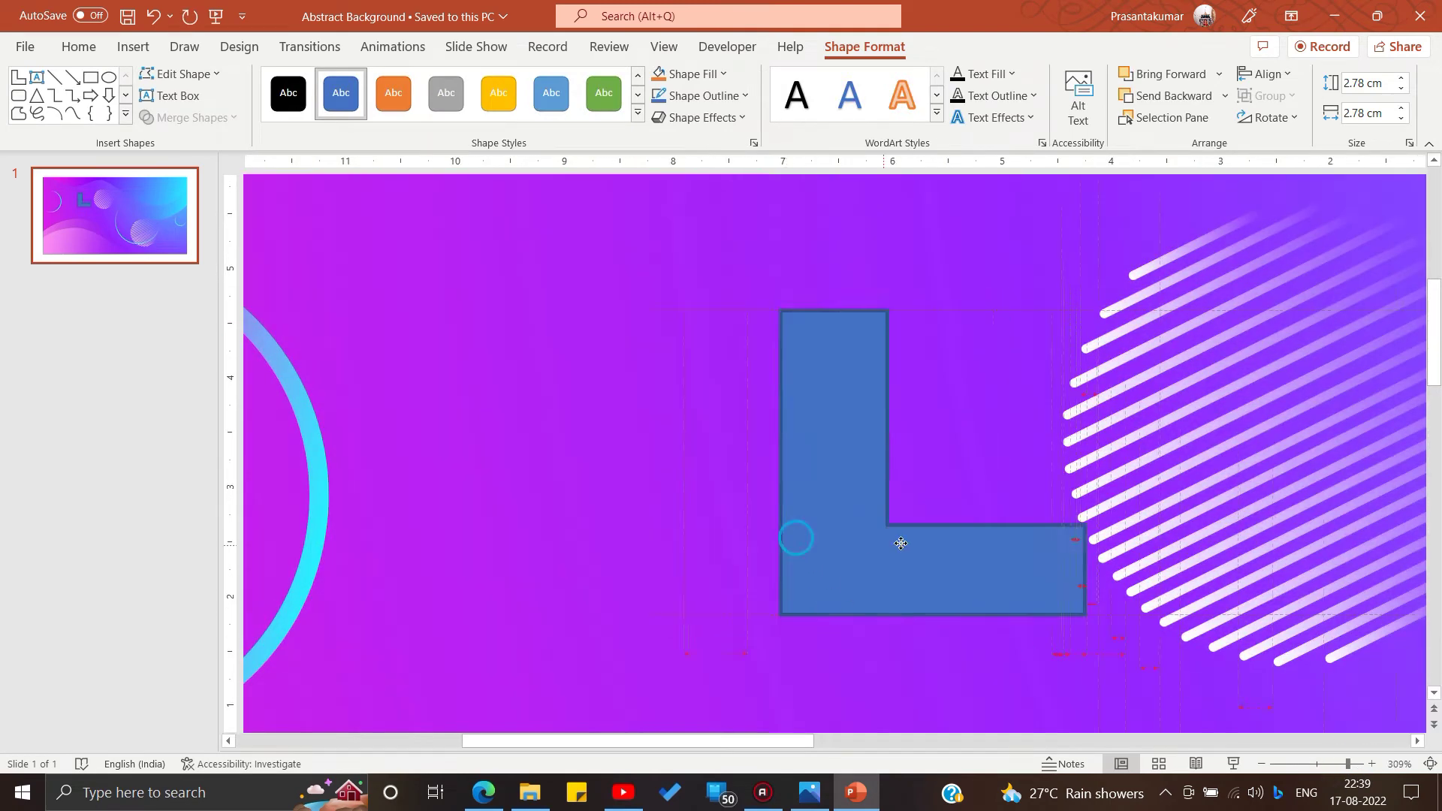
left_click_drag(924, 329, 916, 329)
left_click_drag(855, 524, 858, 541)
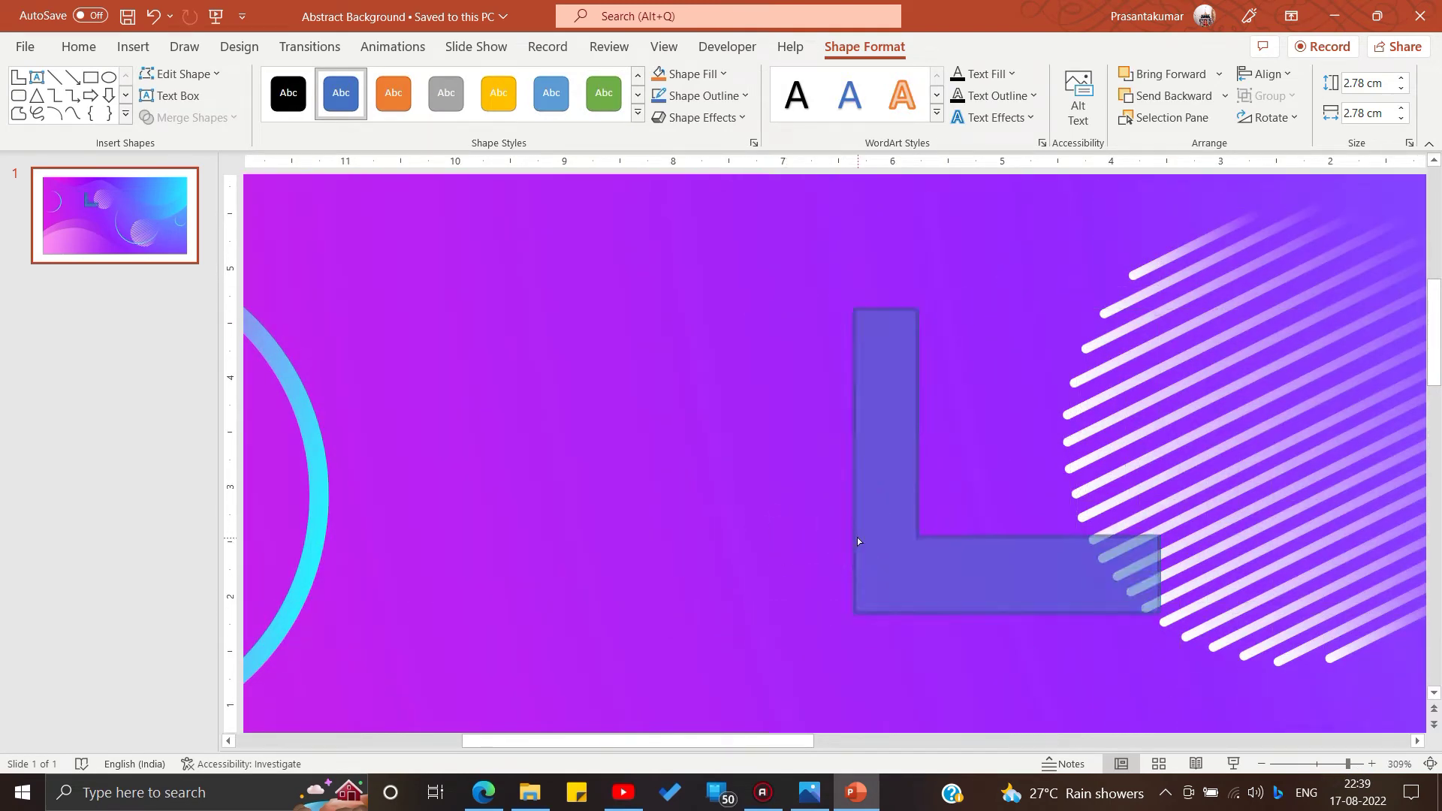
left_click_drag(1161, 616, 1080, 534)
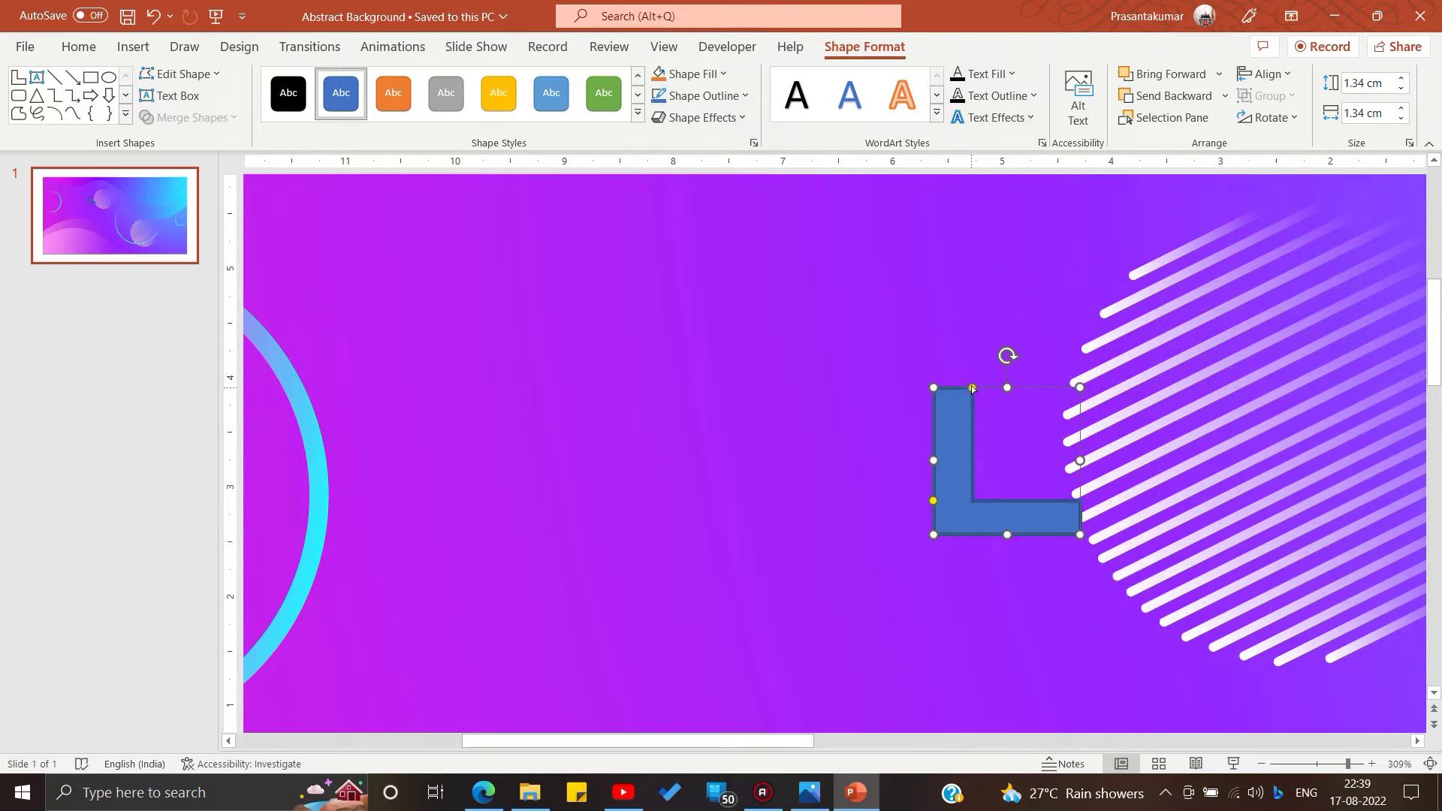
left_click_drag(930, 498, 931, 493)
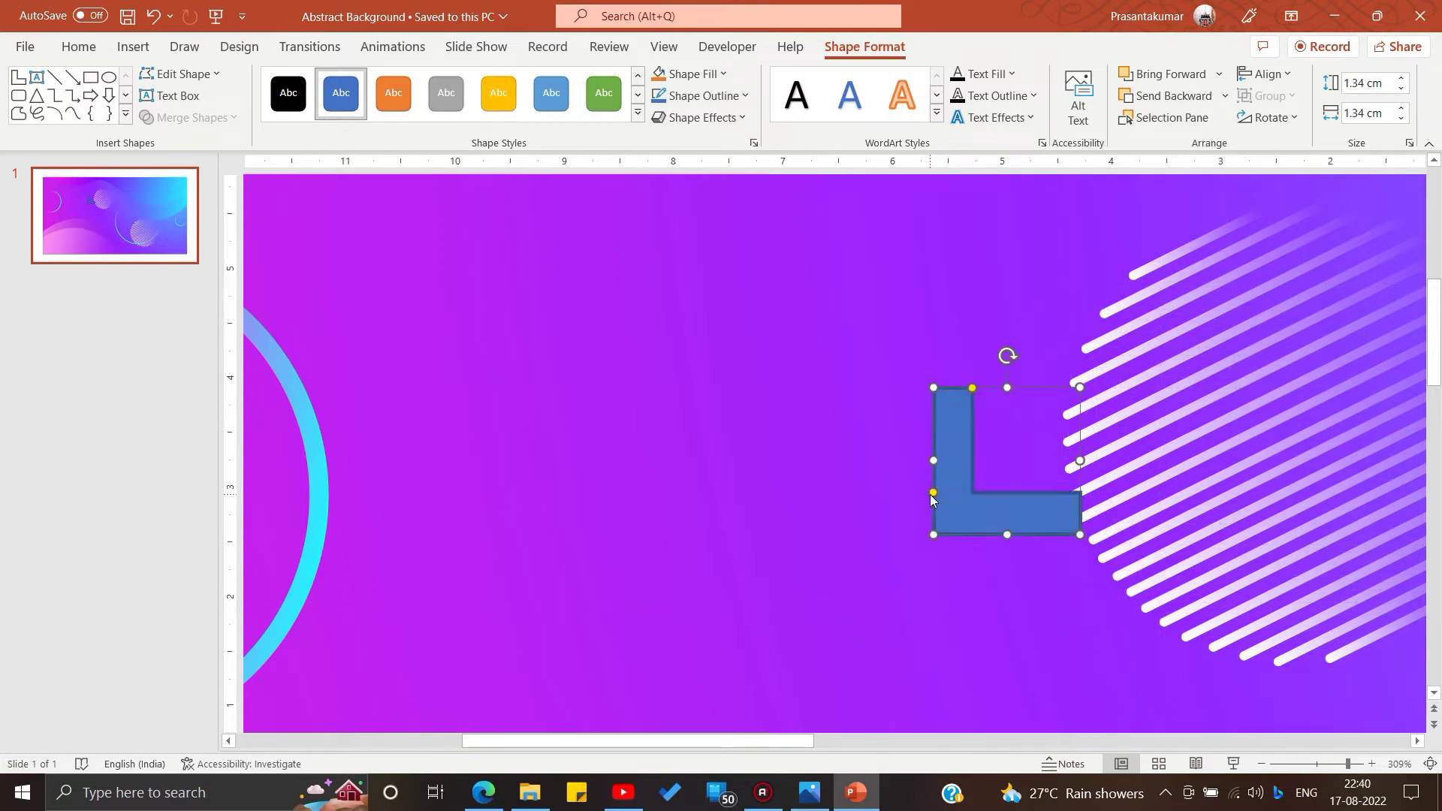
Rotate the L-shape 45° and flip it horizontally into a right-pointing chevron.
left_click(1270, 118)
left_click(1311, 247)
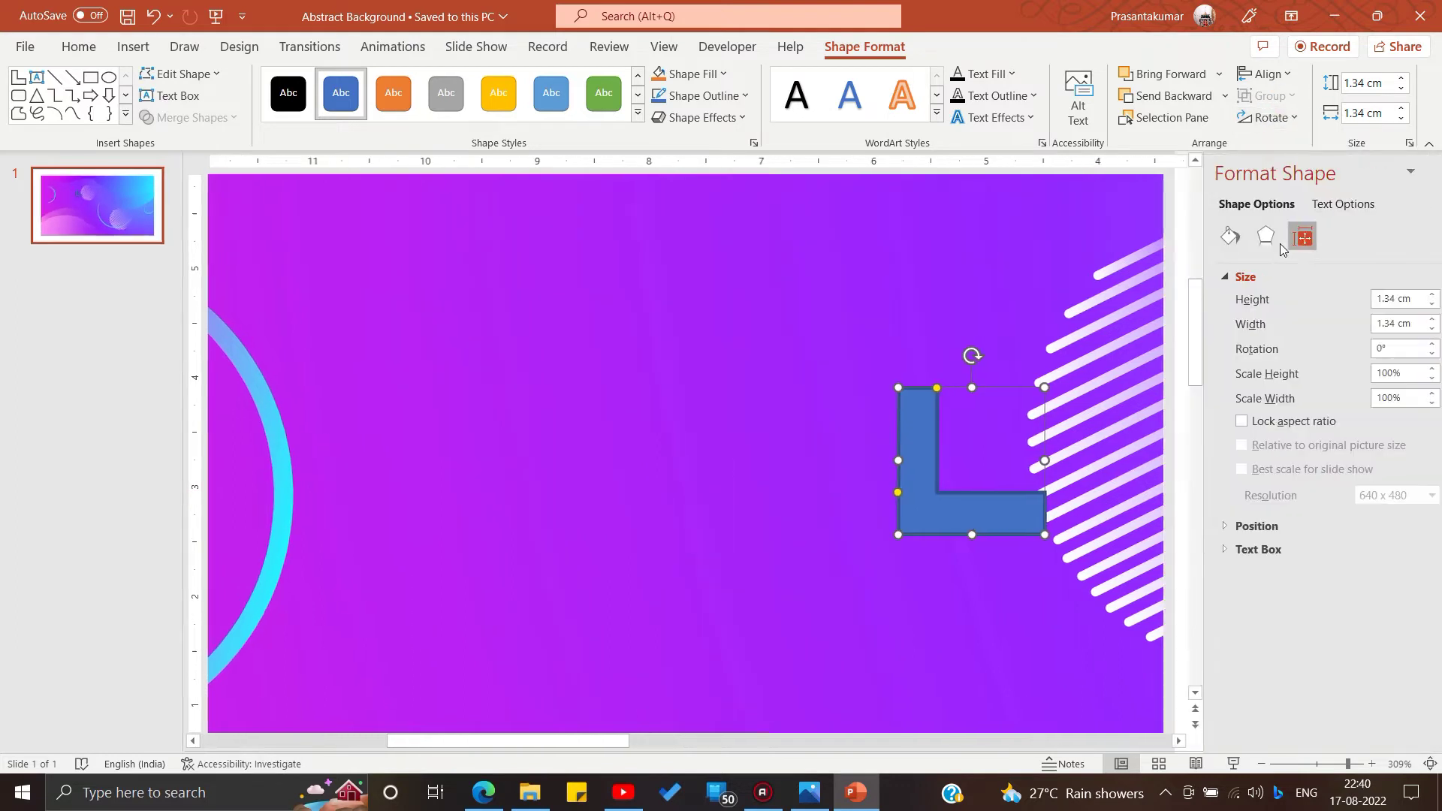
left_click(1375, 349)
type("45")
key("Return")
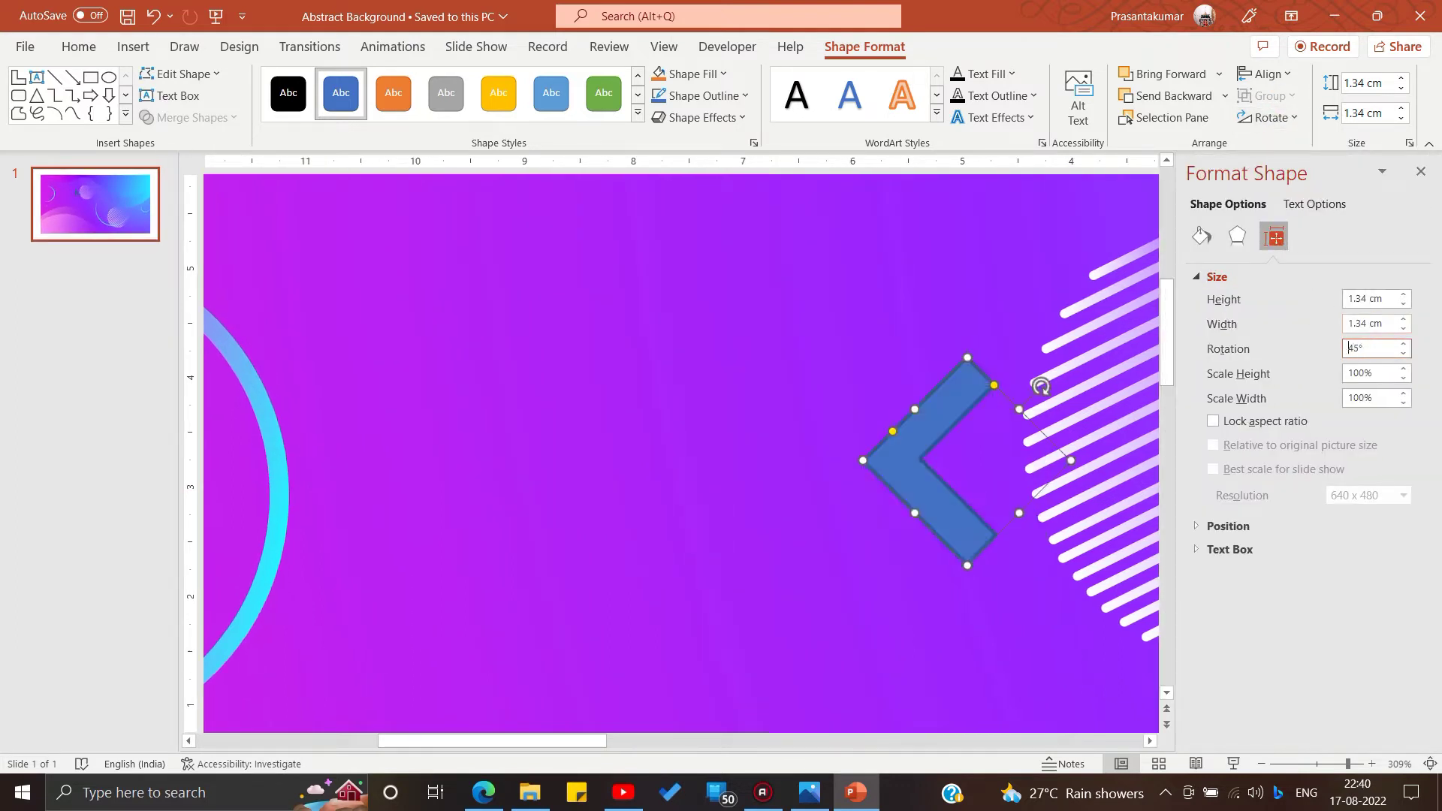
left_click(1277, 119)
left_click(1258, 218)
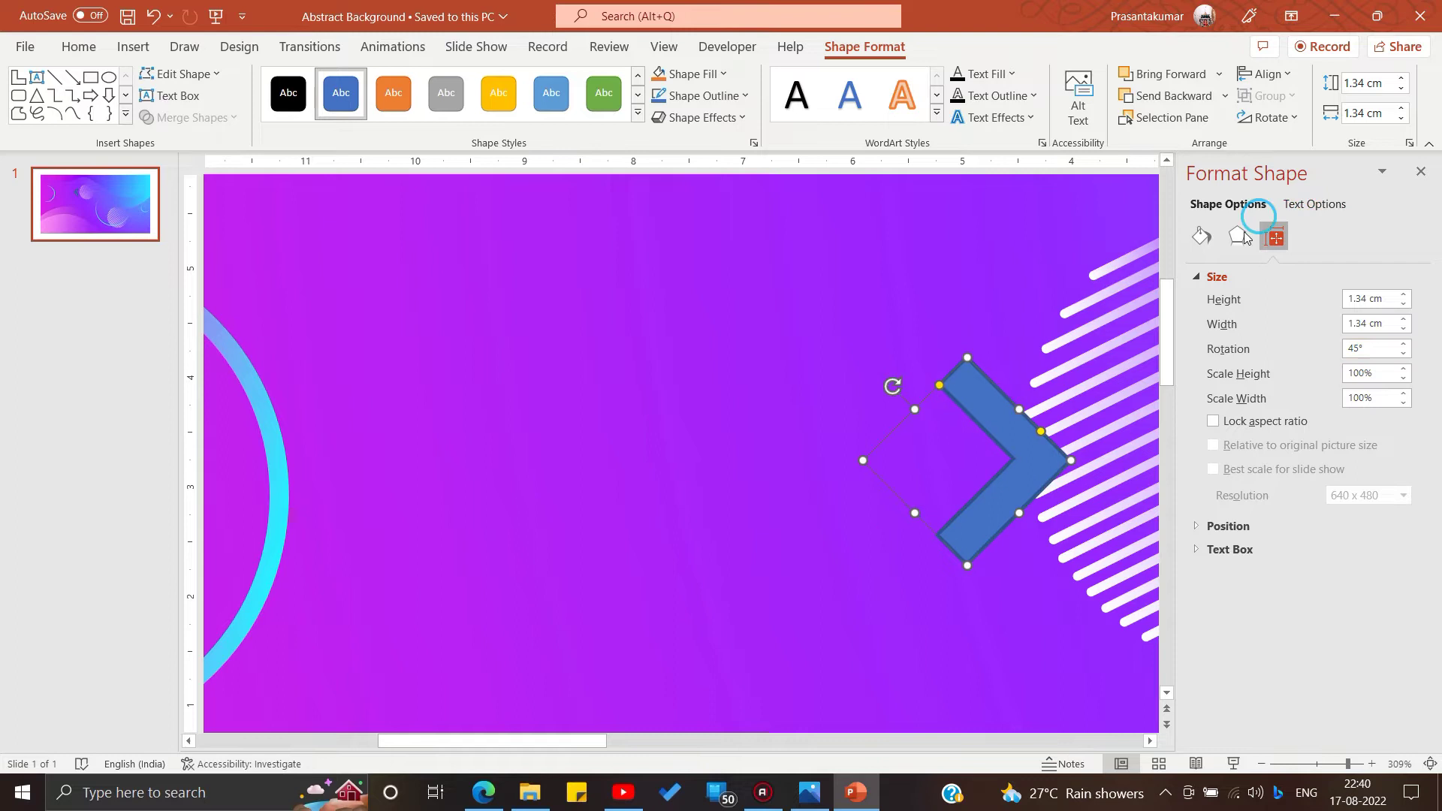
Remove the chevron's outline and fill it with the recent cyan.
left_click(732, 94)
left_click(699, 354)
left_click(708, 75)
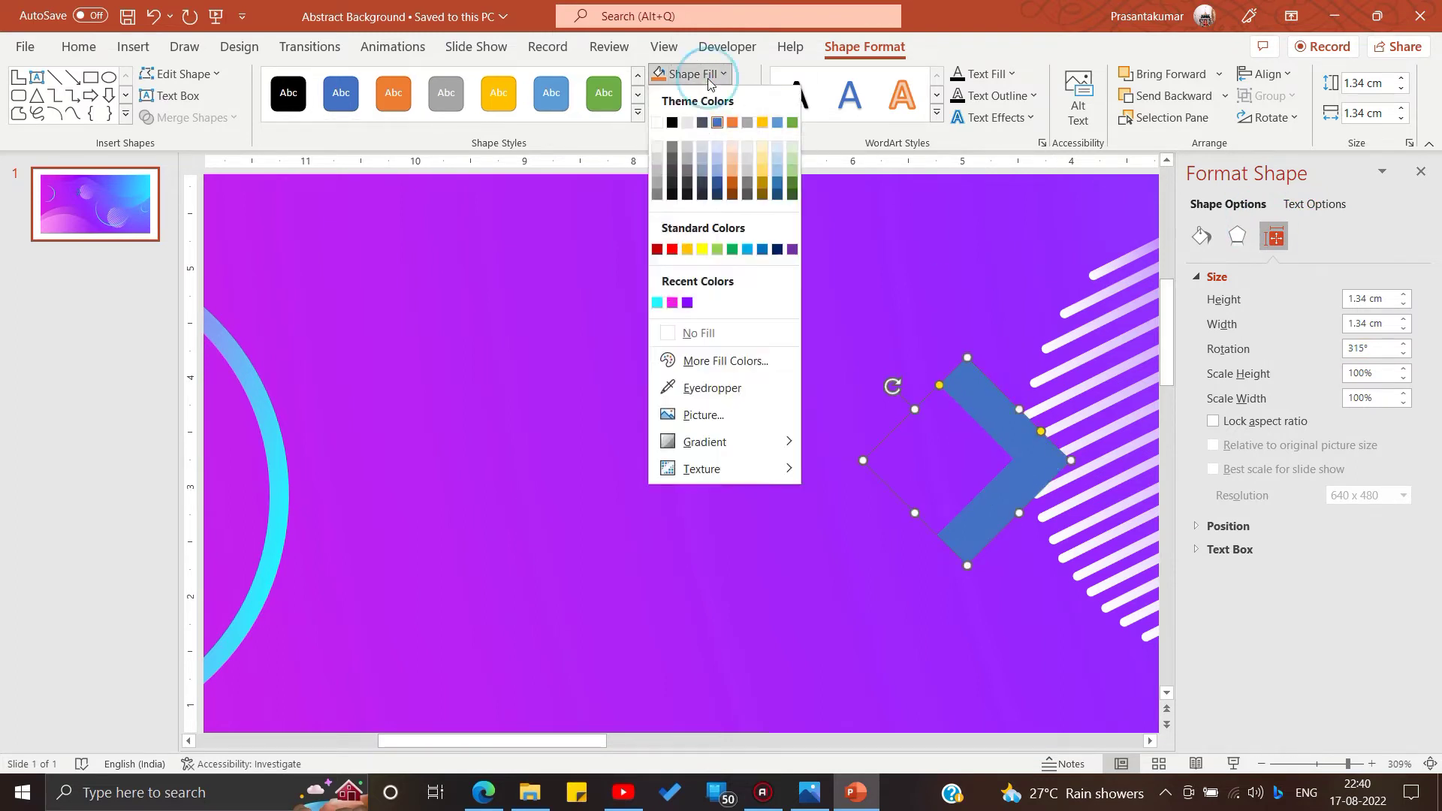
left_click(657, 303)
Copy the chevron twice to make a row of three.
left_click_drag(1025, 436, 770, 453)
left_click(966, 470)
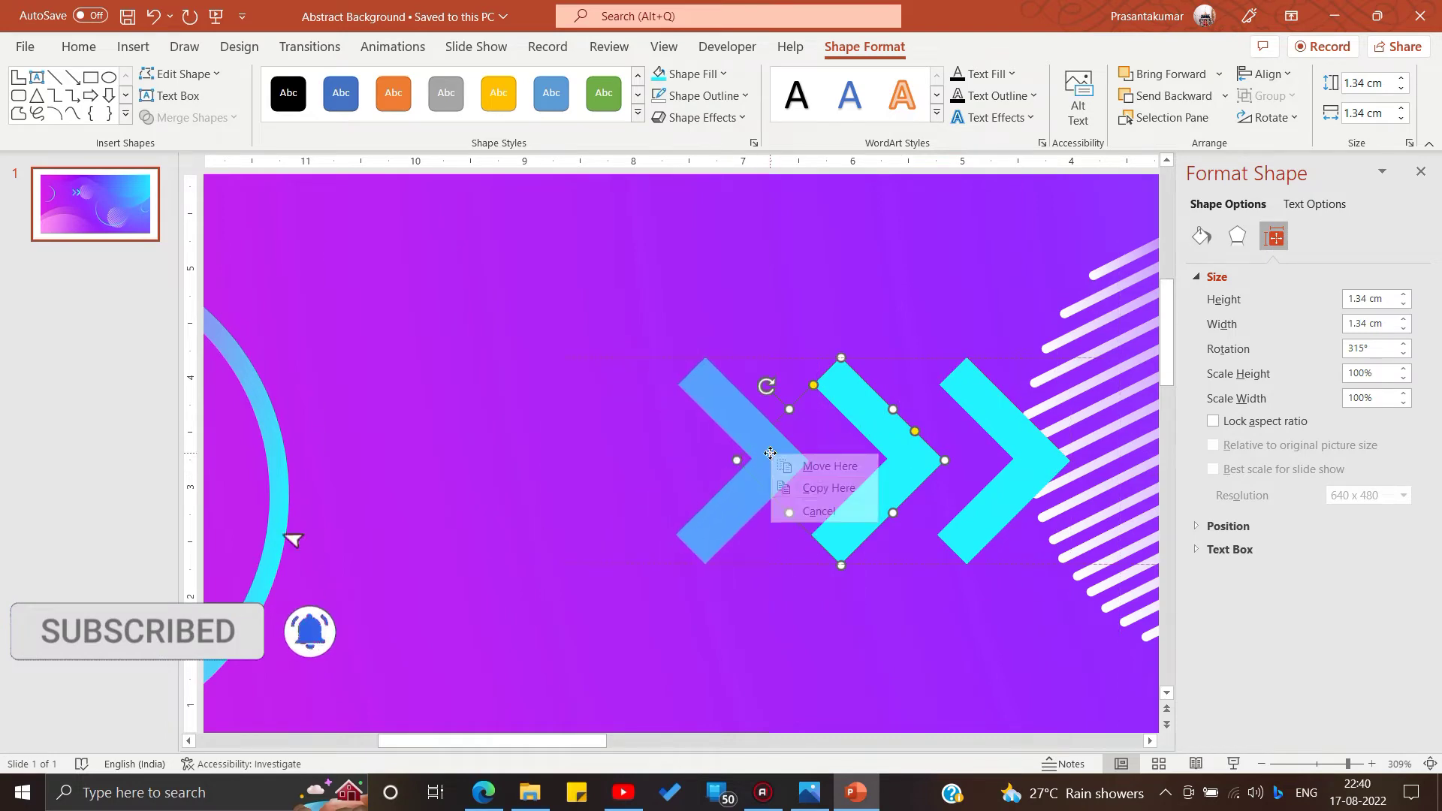
left_click(823, 487)
Set all three chevrons' height and width to 0.5 cm.
left_click(890, 47)
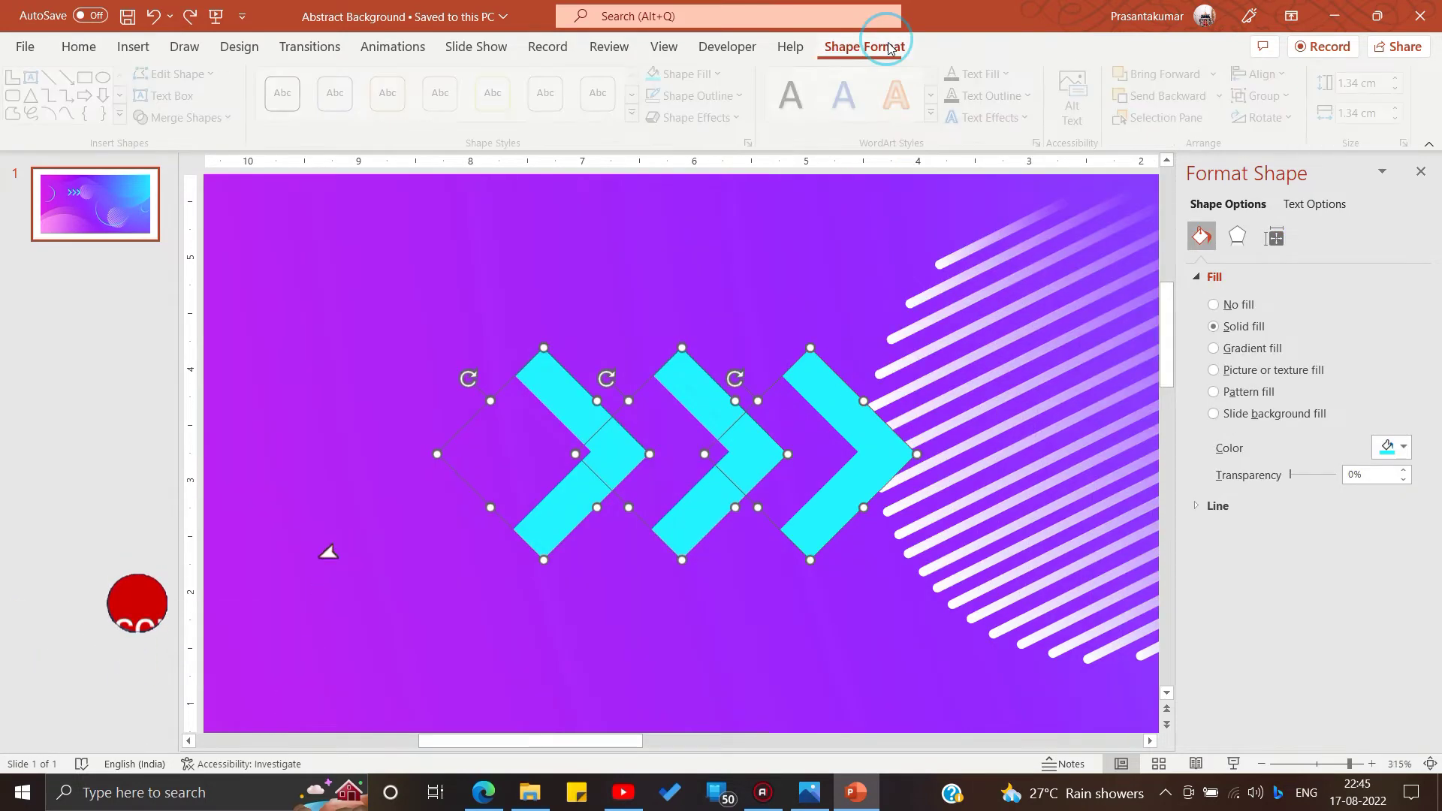
left_click(1359, 82)
type("0.5")
key("Tab")
type("5")
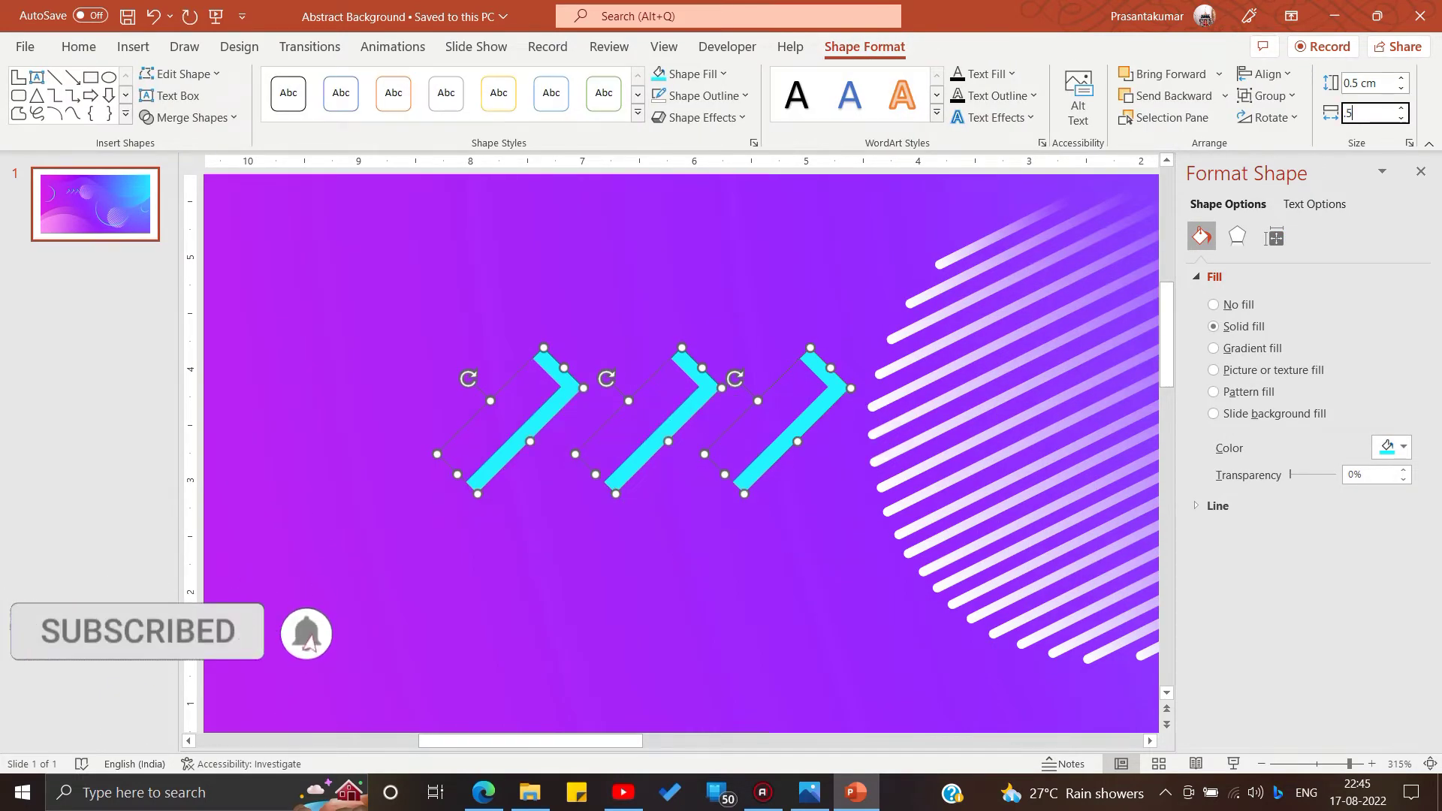
key("Return")
Move the first and third chevrons so the row is evenly spaced.
left_click(724, 293)
left_click_drag(491, 453, 576, 453)
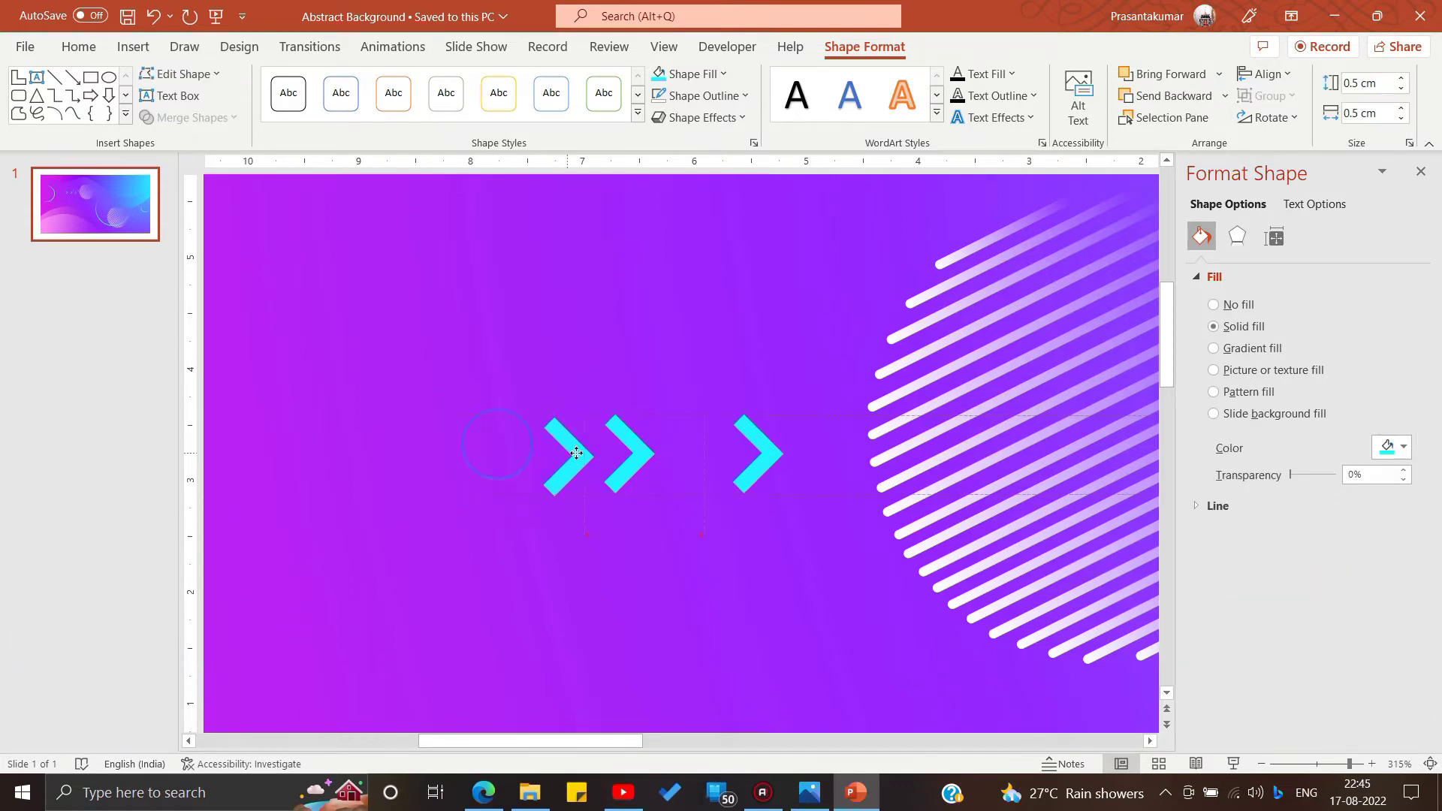
left_click_drag(776, 453, 712, 451)
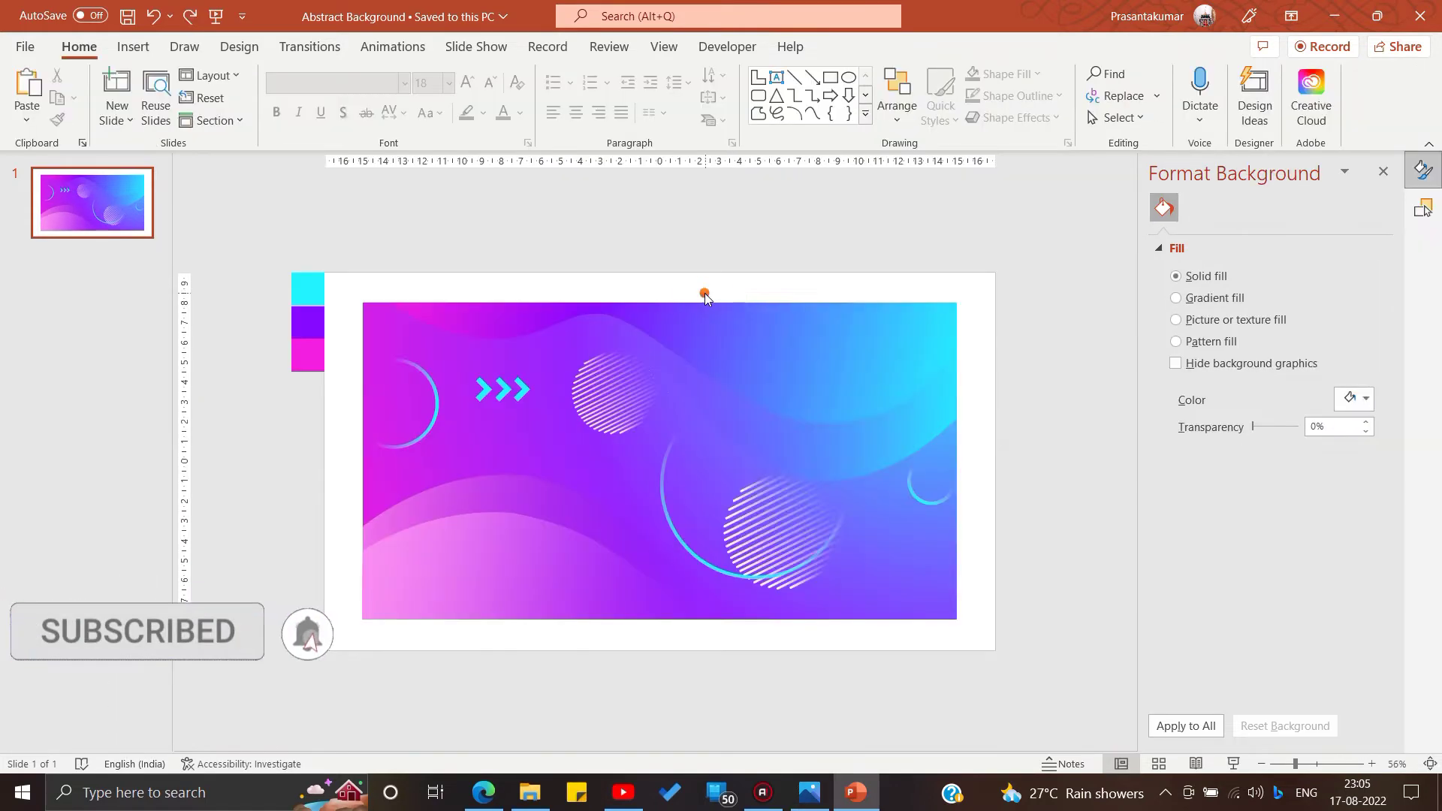
right_click(705, 293)
mouse_move(789, 460)
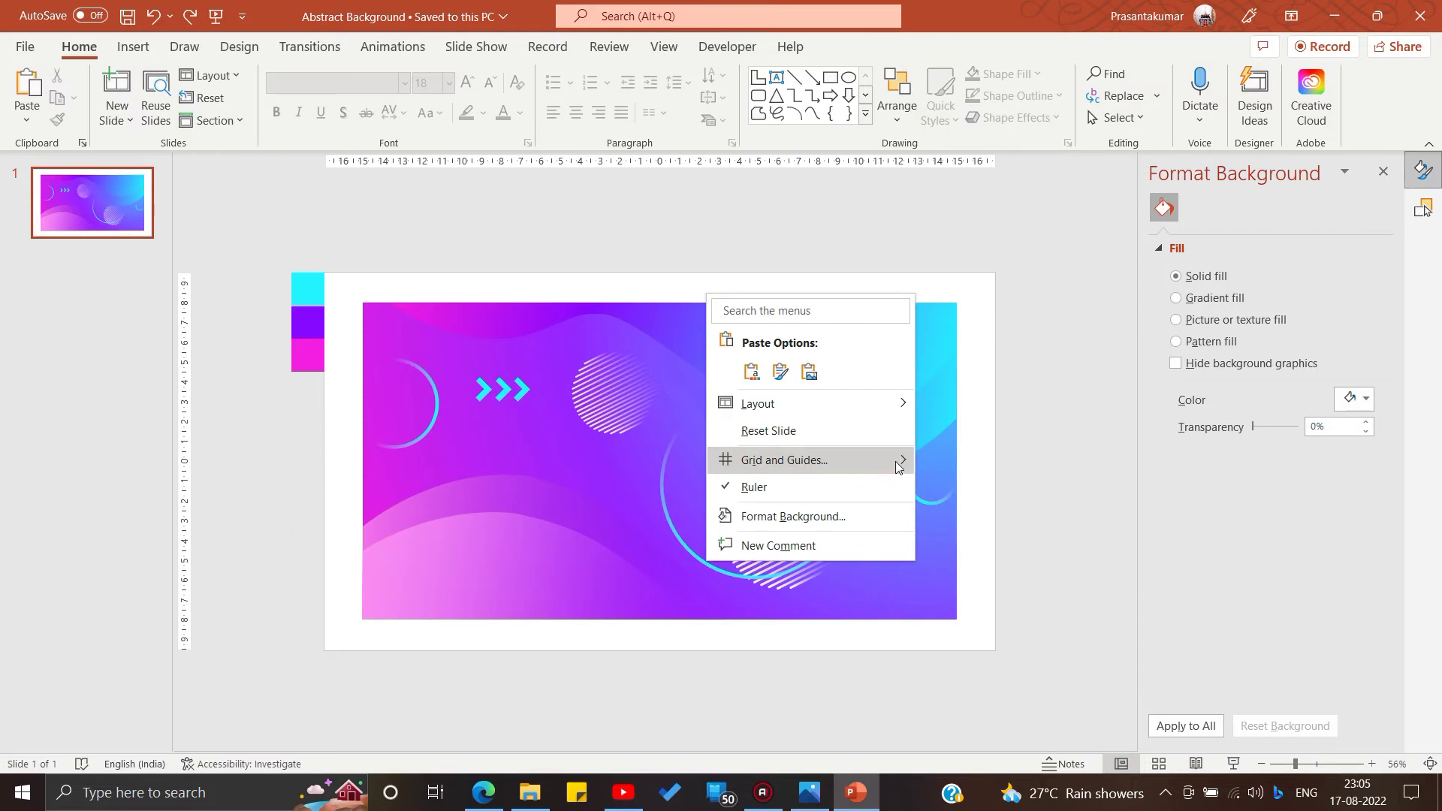
Add a vertical guide at the slide centre and select the middle chevron for animation.
left_click(978, 462)
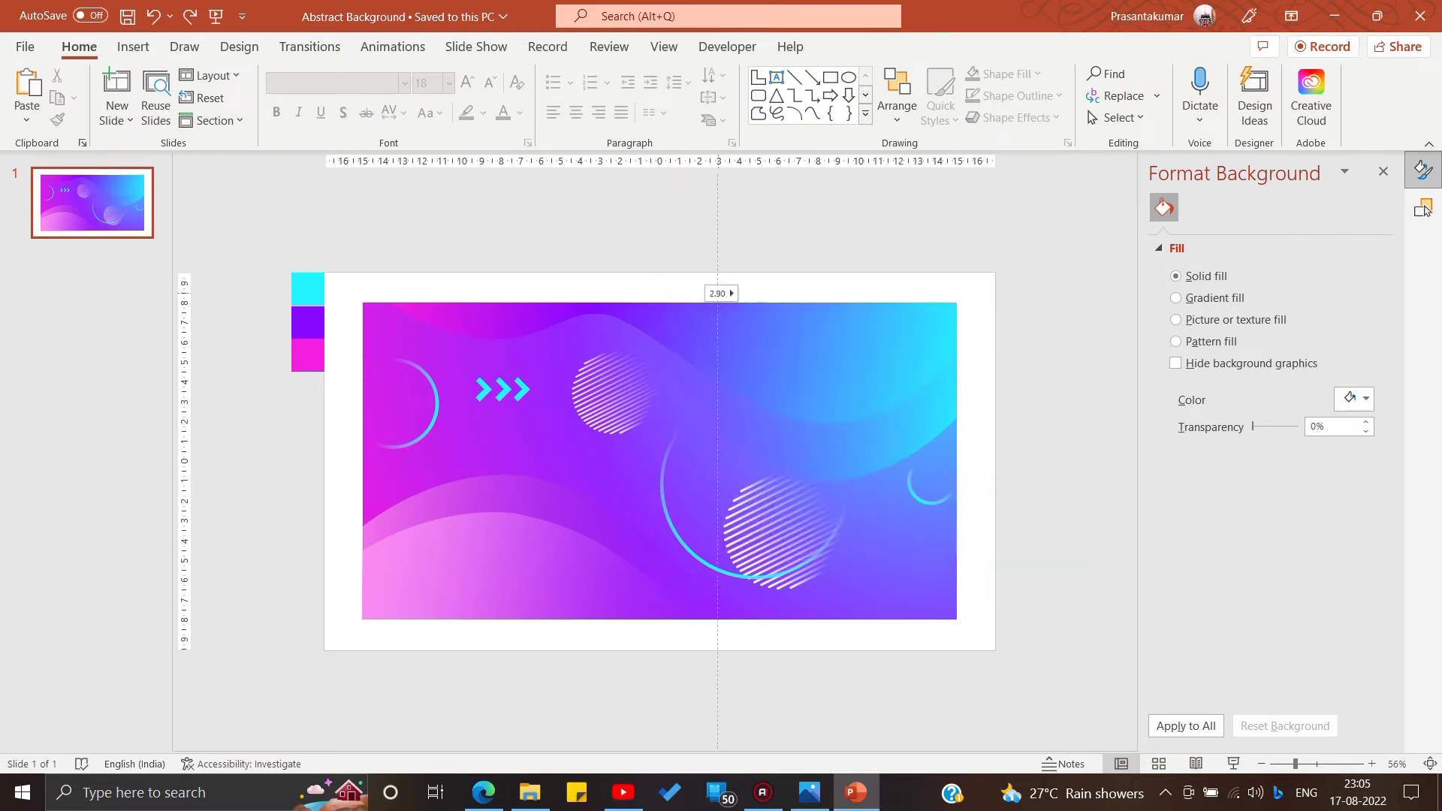
left_click_drag(441, 216, 535, 437)
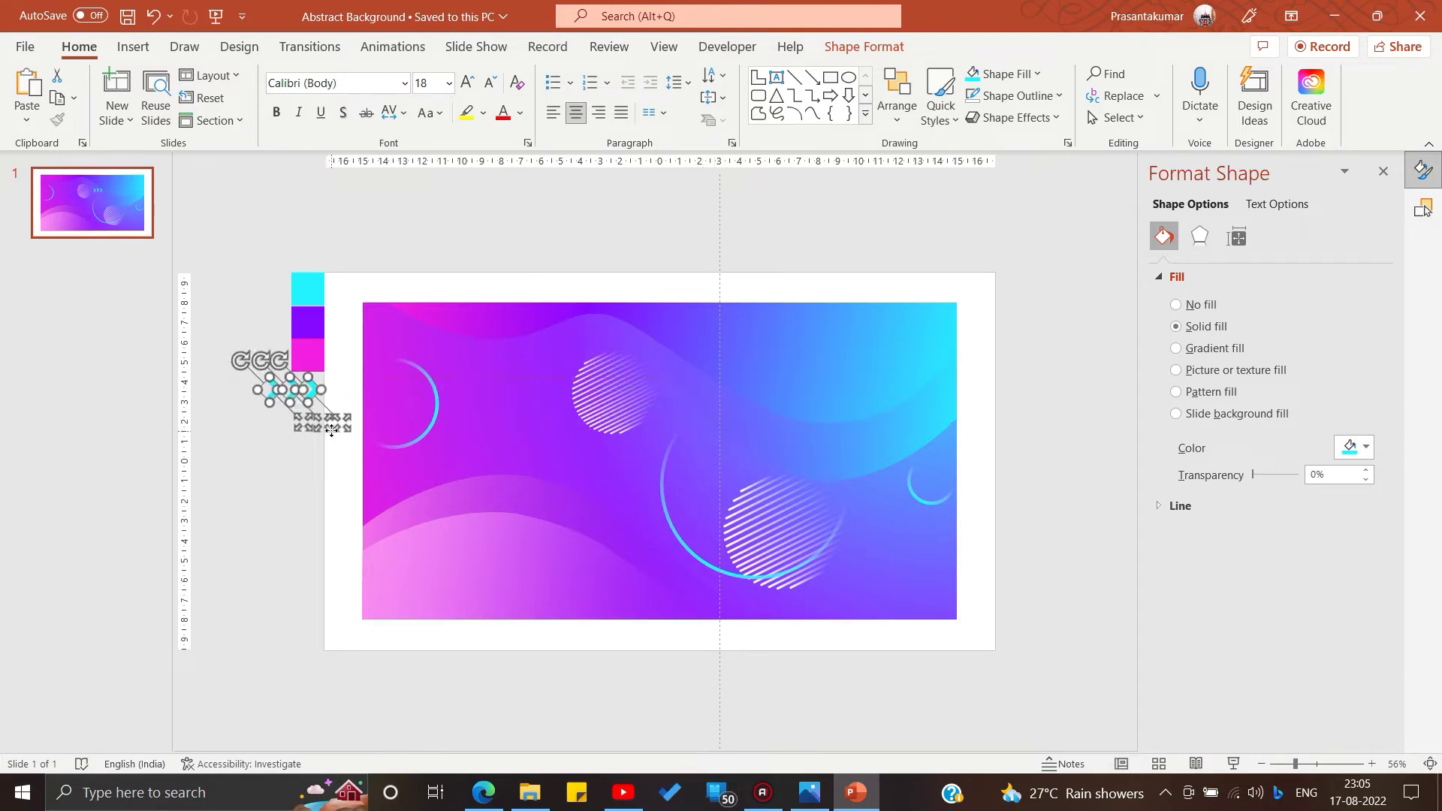
left_click(376, 203)
left_click(308, 390)
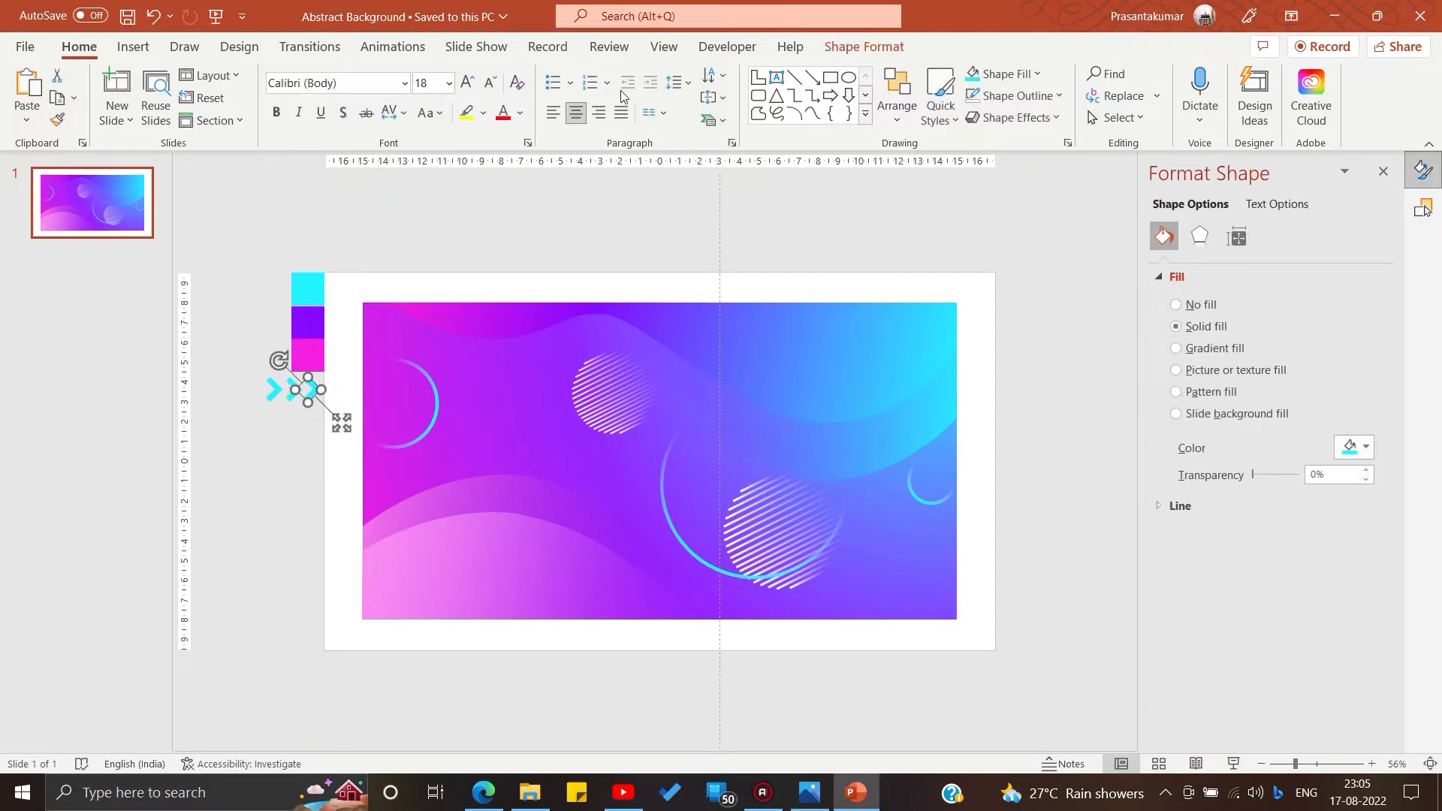
left_click(392, 47)
left_click(960, 94)
Give the chevron a Lines motion path heading right.
left_click(966, 537)
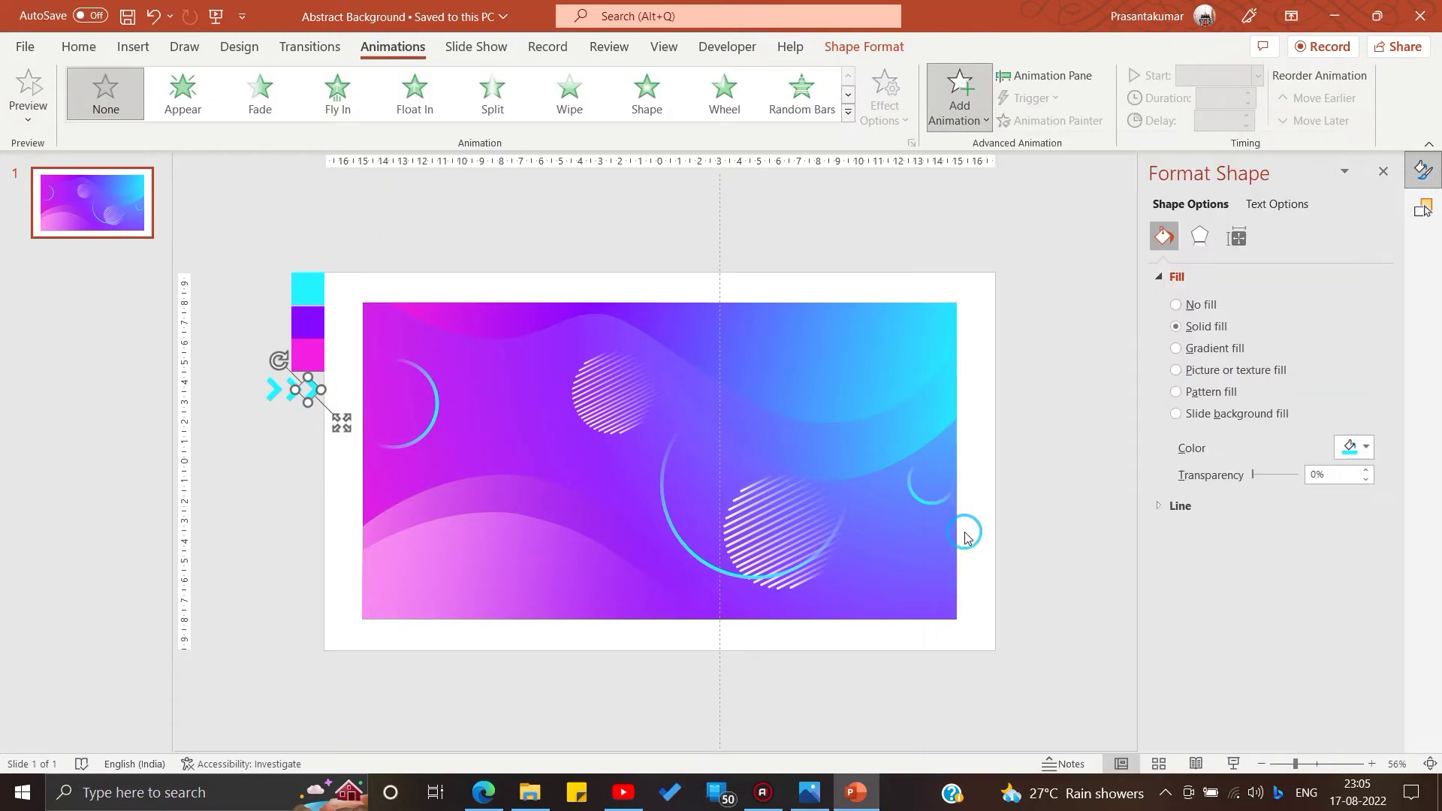
left_click(885, 98)
left_click(879, 278)
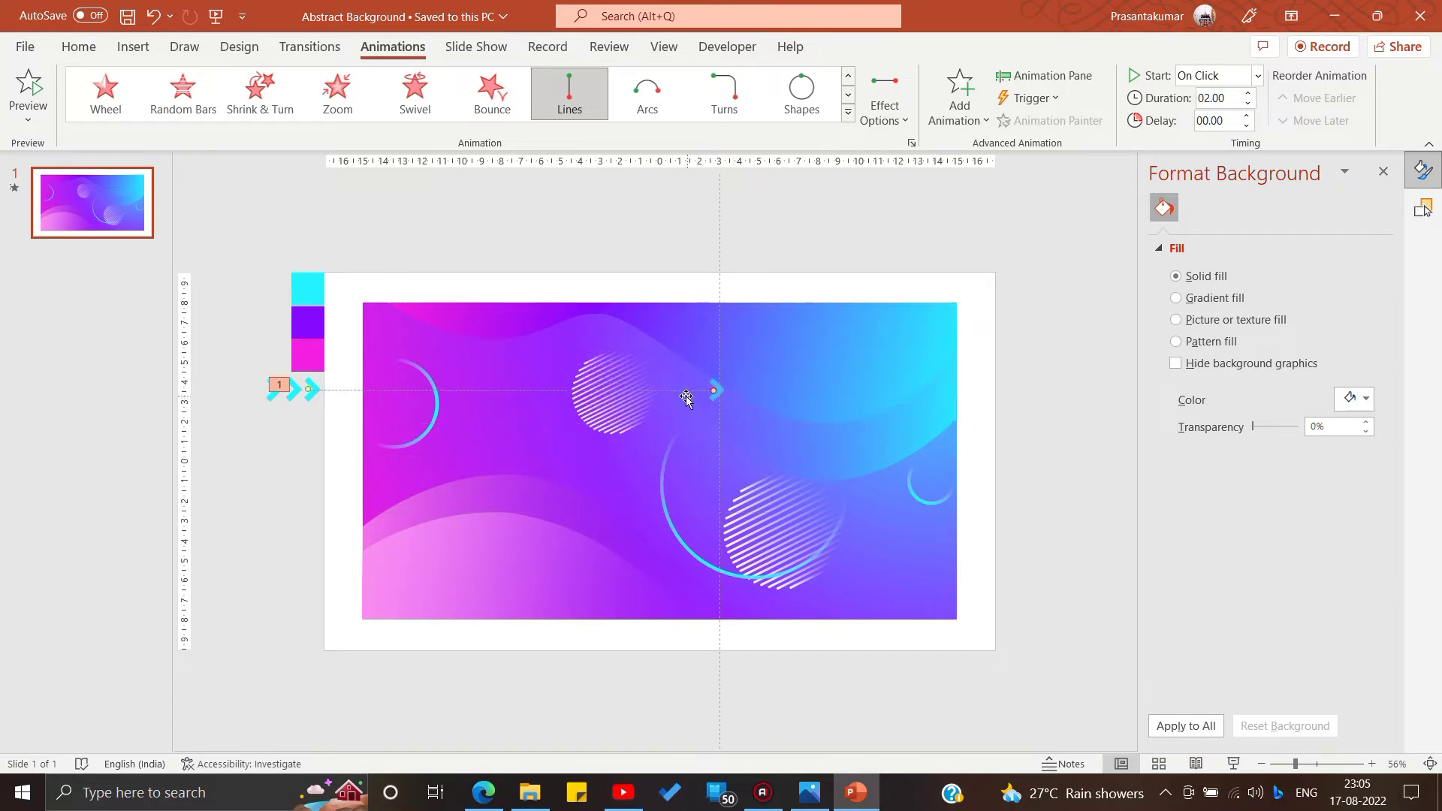
Add a second Lines motion path and extend its end just past the slide's right edge.
left_click(958, 93)
scroll(968, 439, "down", 5)
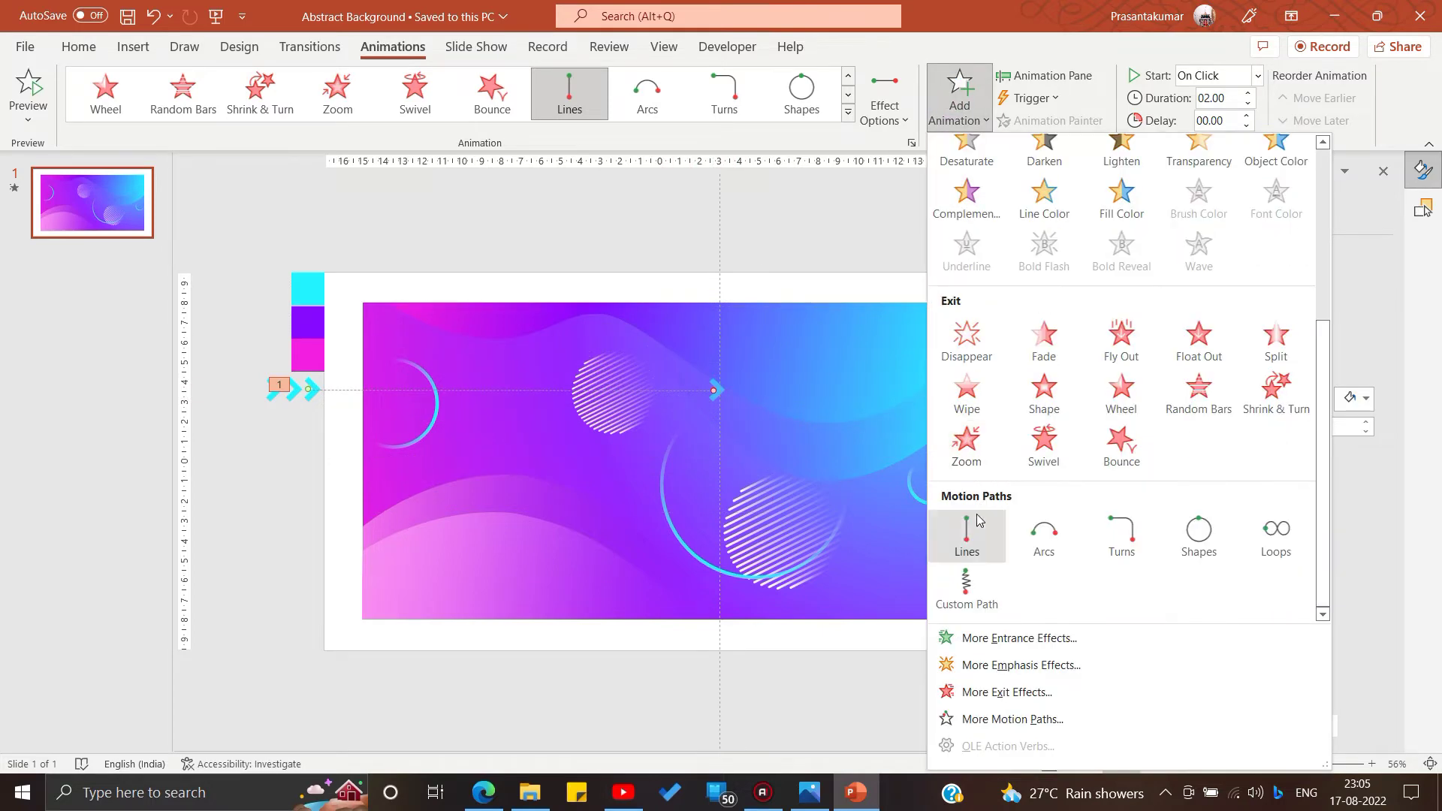
left_click(967, 536)
key("Escape")
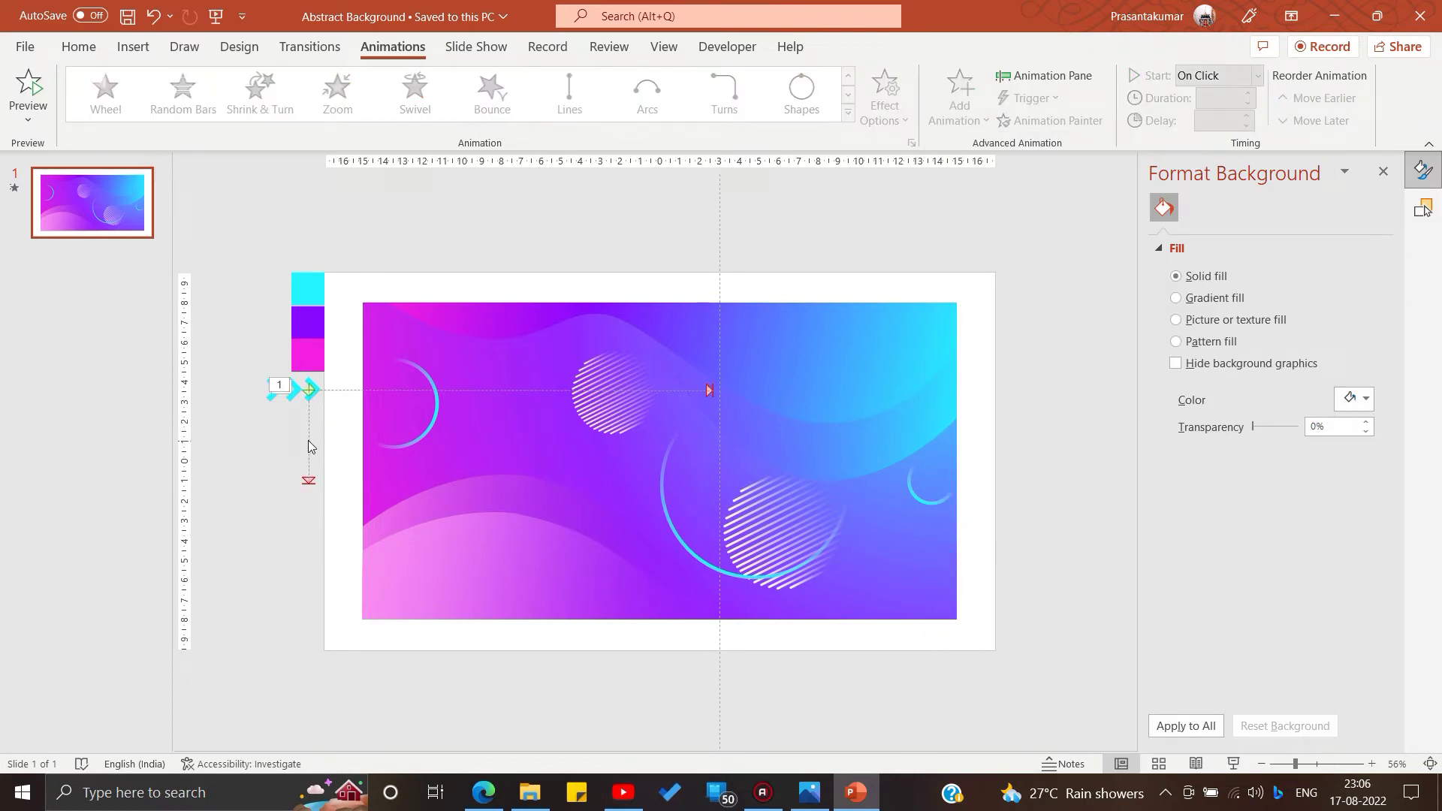
left_click(404, 440)
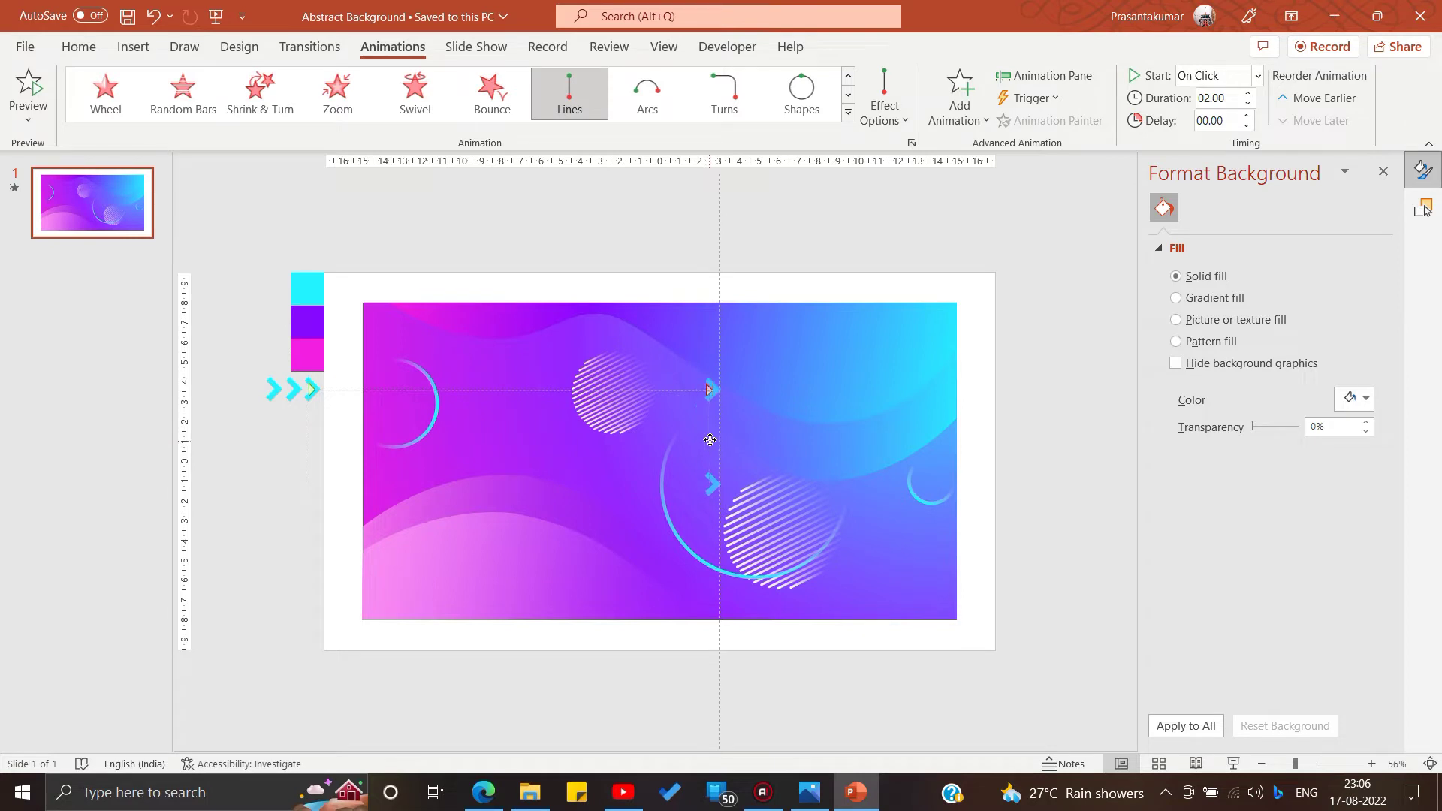
left_click_drag(716, 483, 1040, 393)
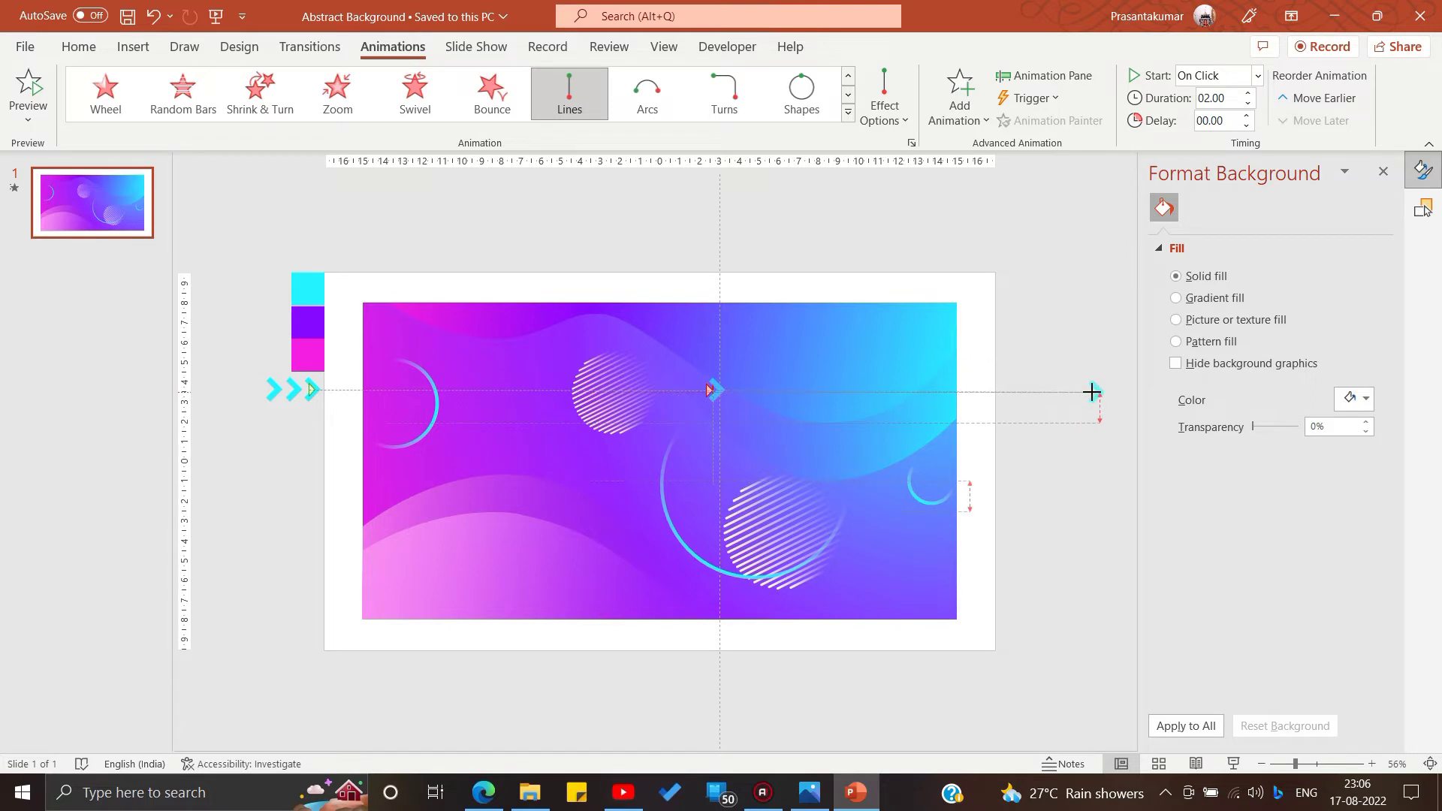
left_click_drag(1093, 392, 1089, 392)
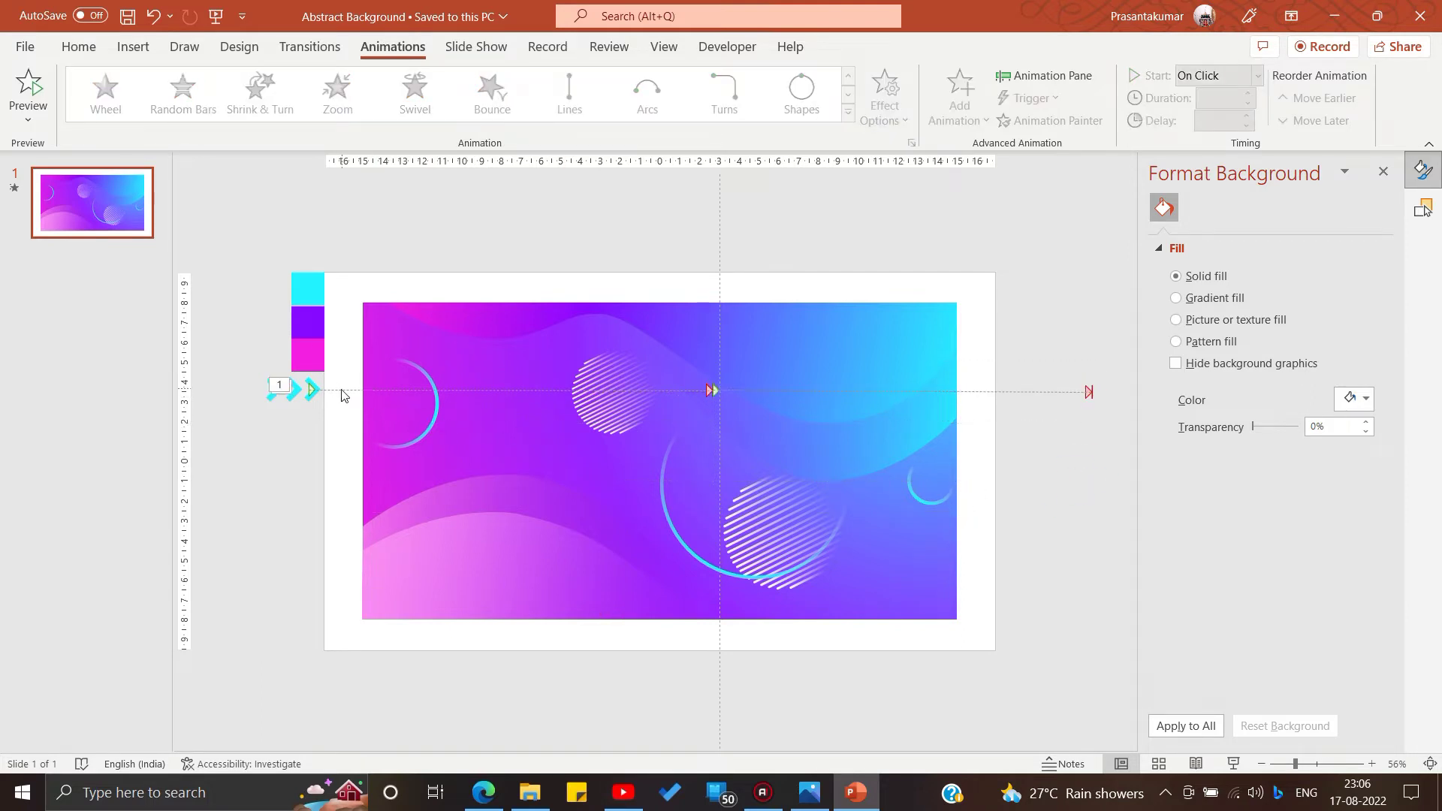
left_click(308, 404)
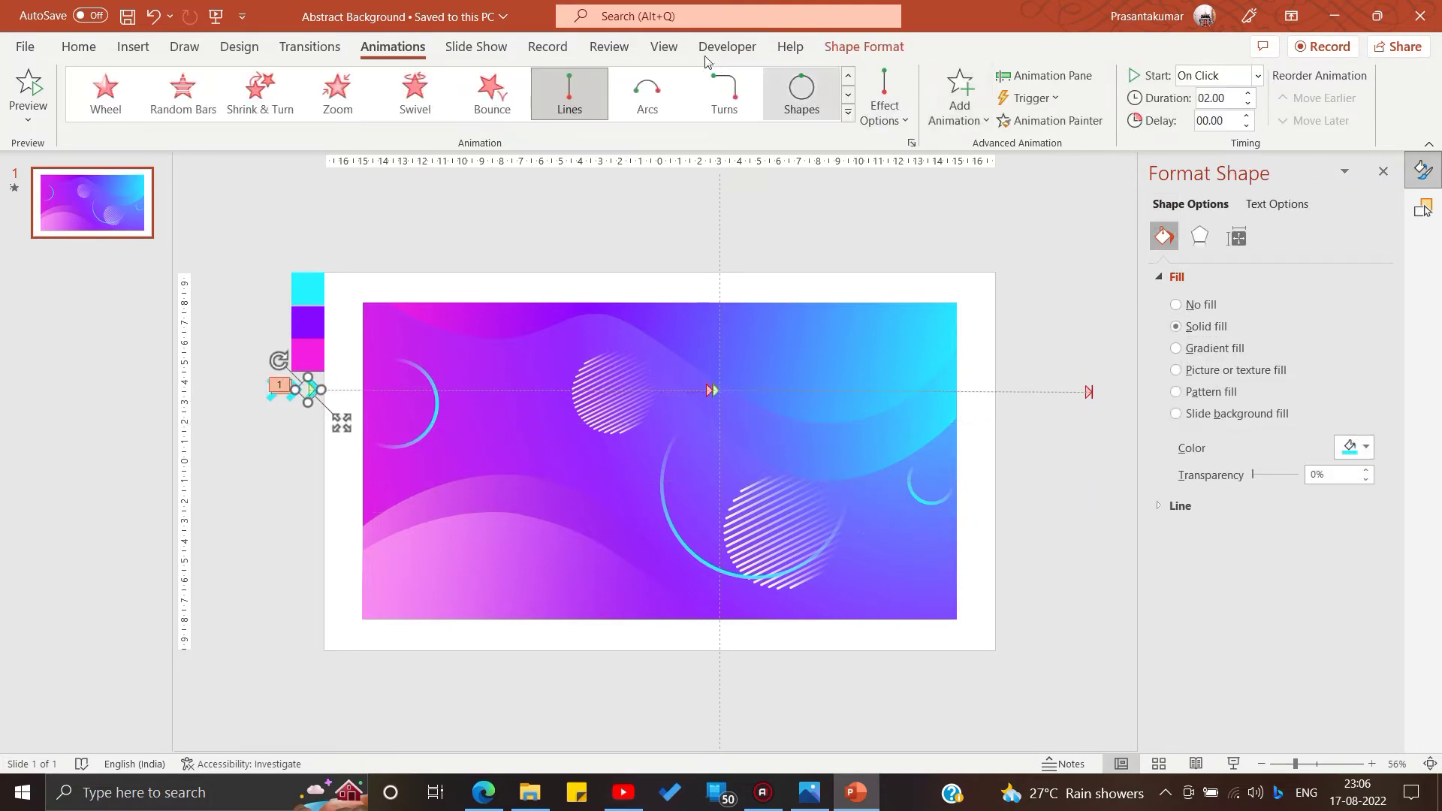
In the Animation Pane, give L-Shape 3's first motion path a 1-second bounce end.
left_click(1045, 76)
left_click(1165, 156)
left_click(1243, 179)
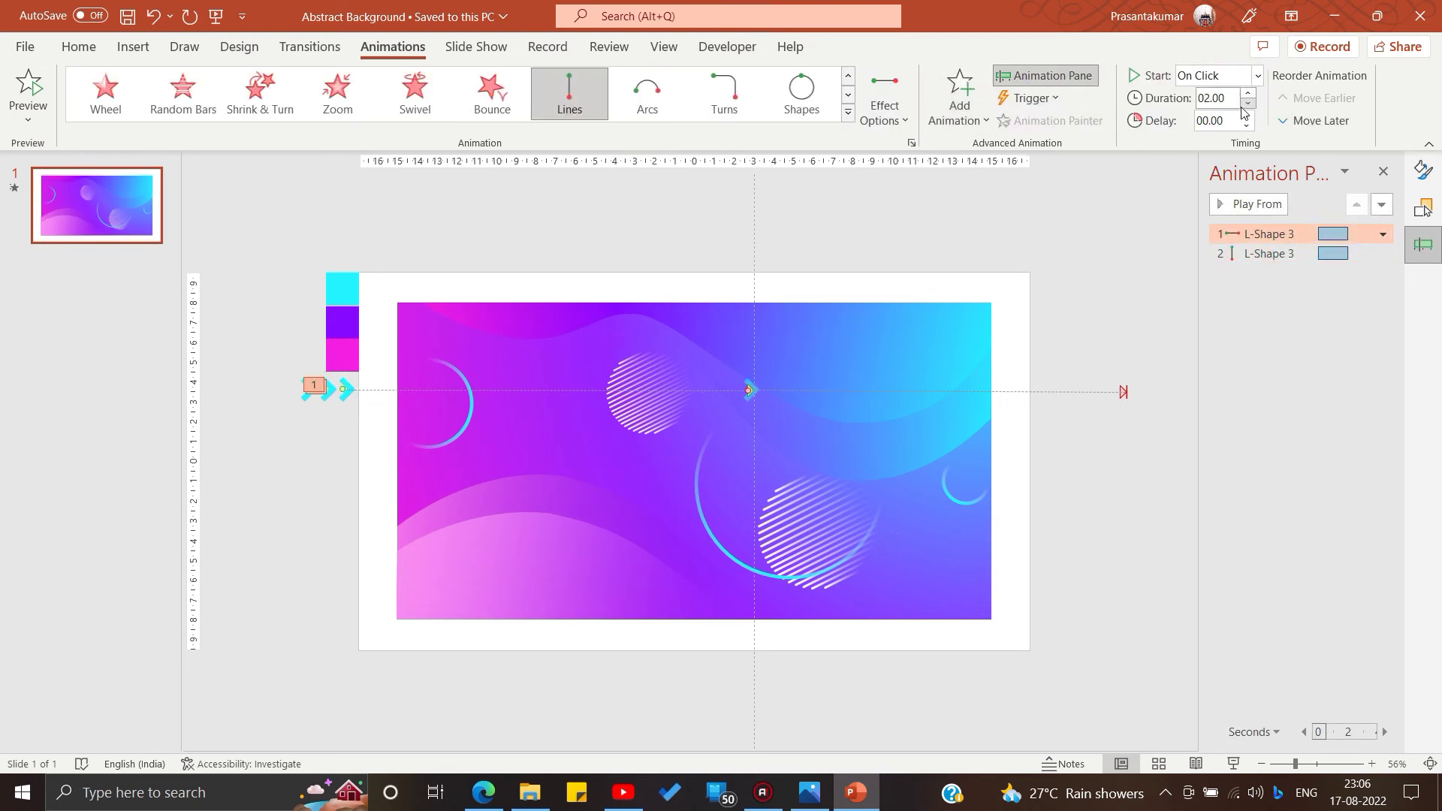
left_click(1383, 234)
left_click(1262, 338)
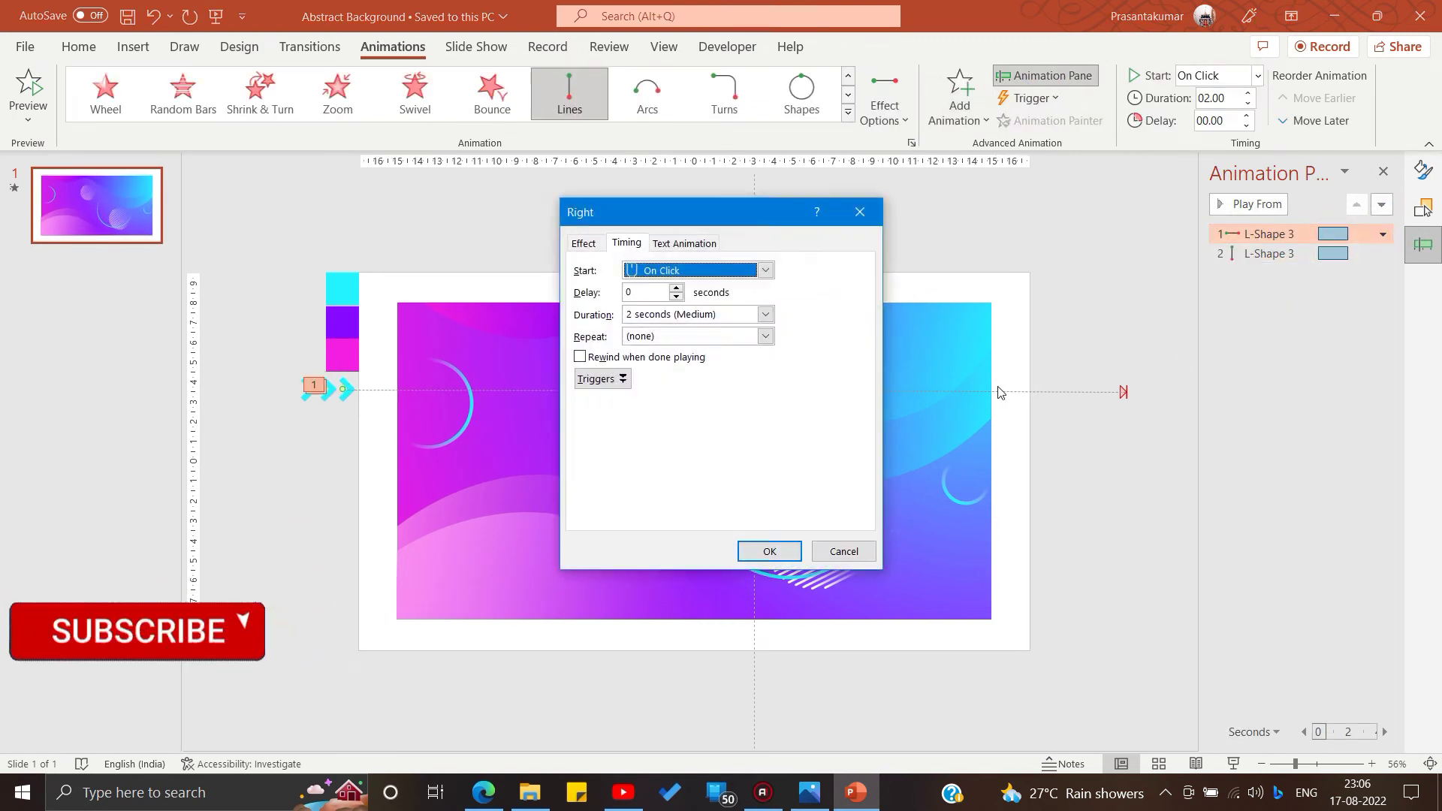
left_click(584, 243)
double_click(782, 369)
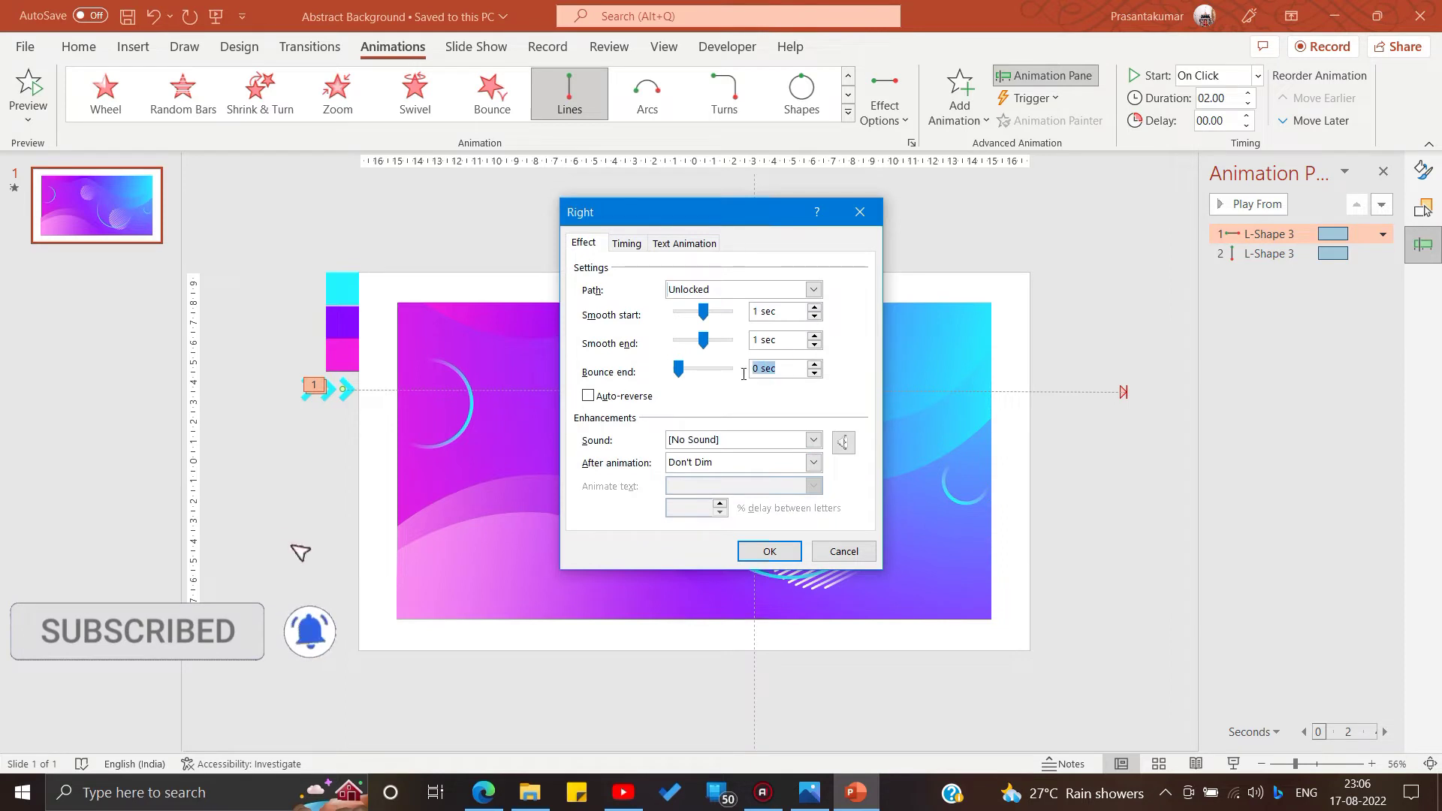
type("1")
key("Return")
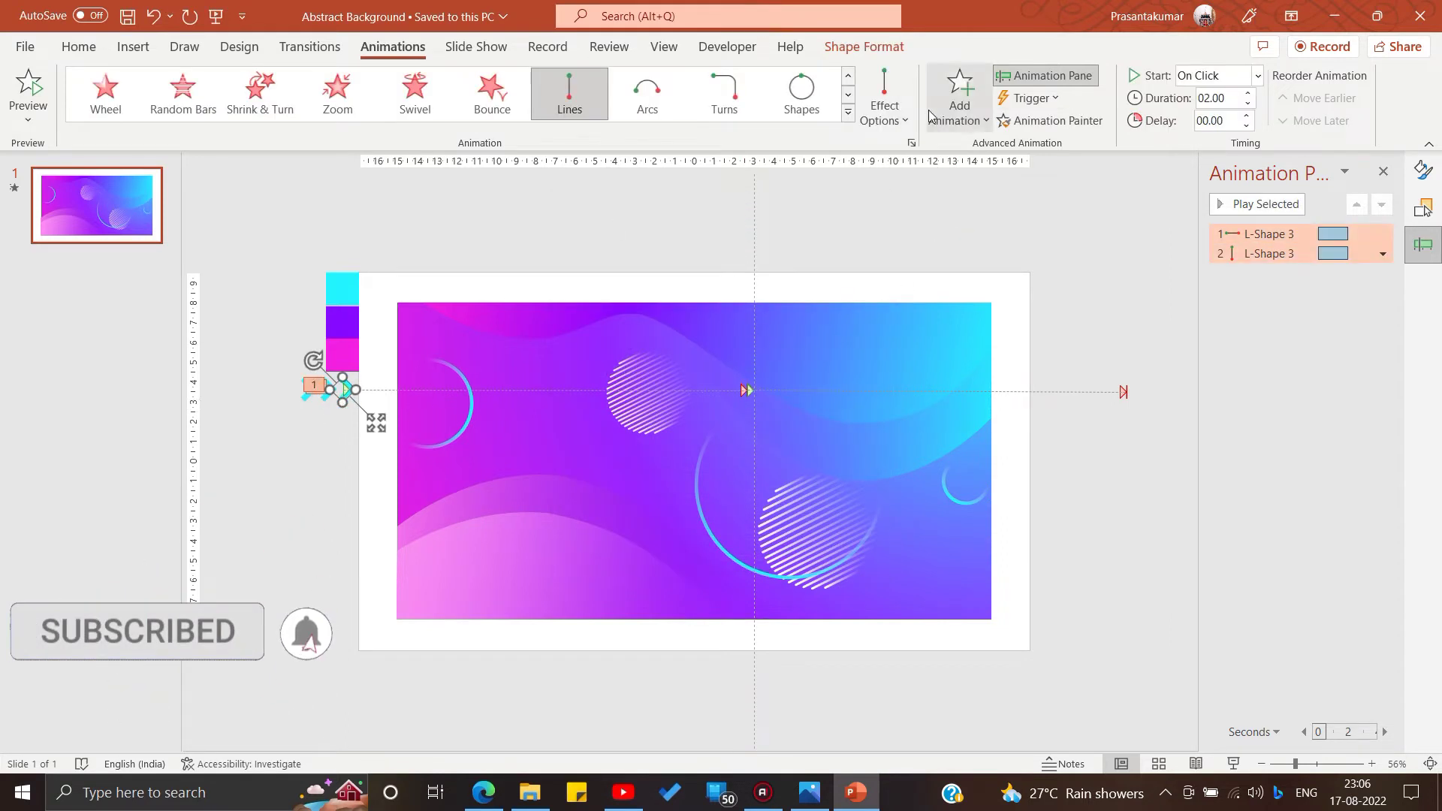
Duplicate the chevron twice and set all three chevrons' animations to start With Previous.
left_click_drag(311, 405, 281, 407)
left_click(805, 206)
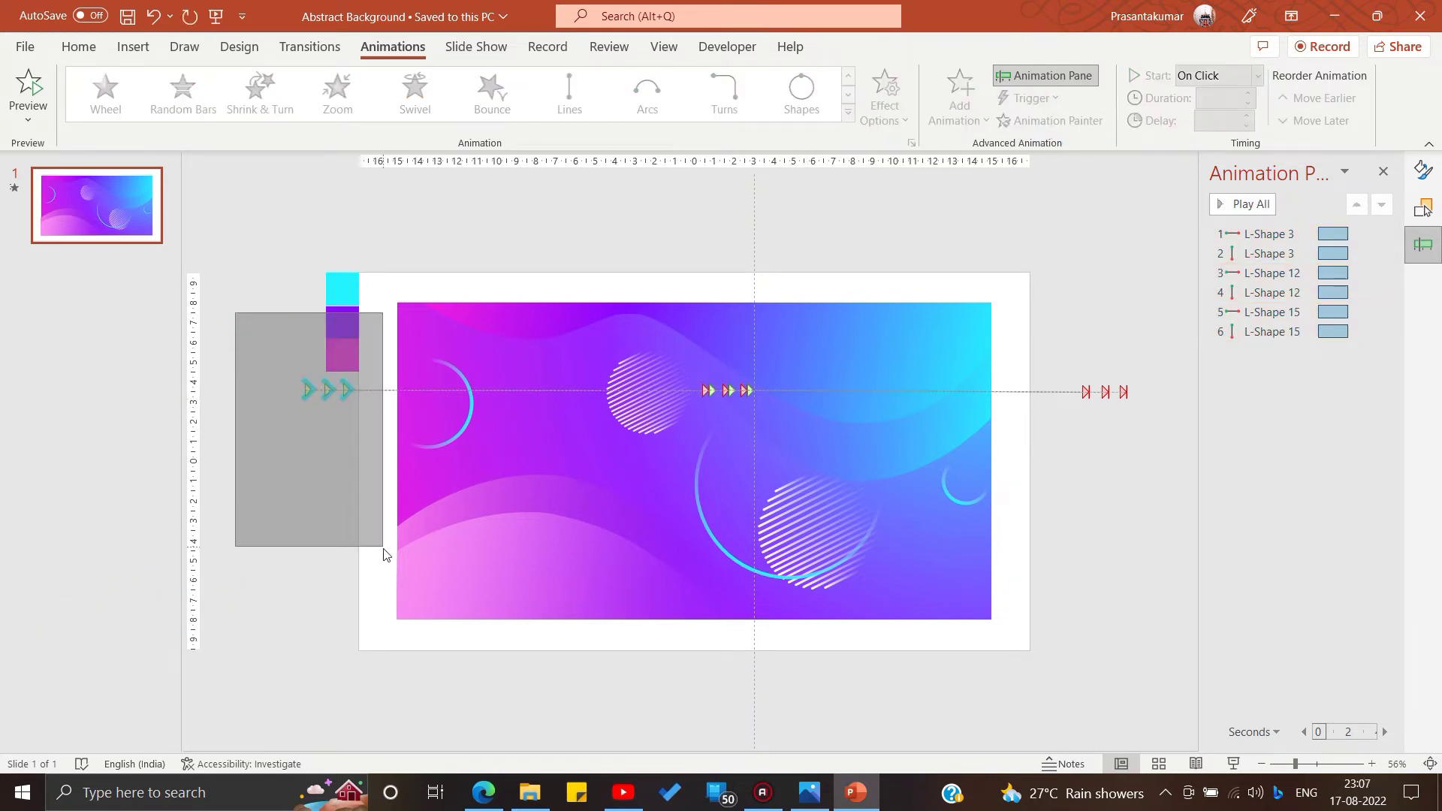
left_click_drag(236, 313, 391, 562)
left_click(1382, 334)
left_click(1328, 374)
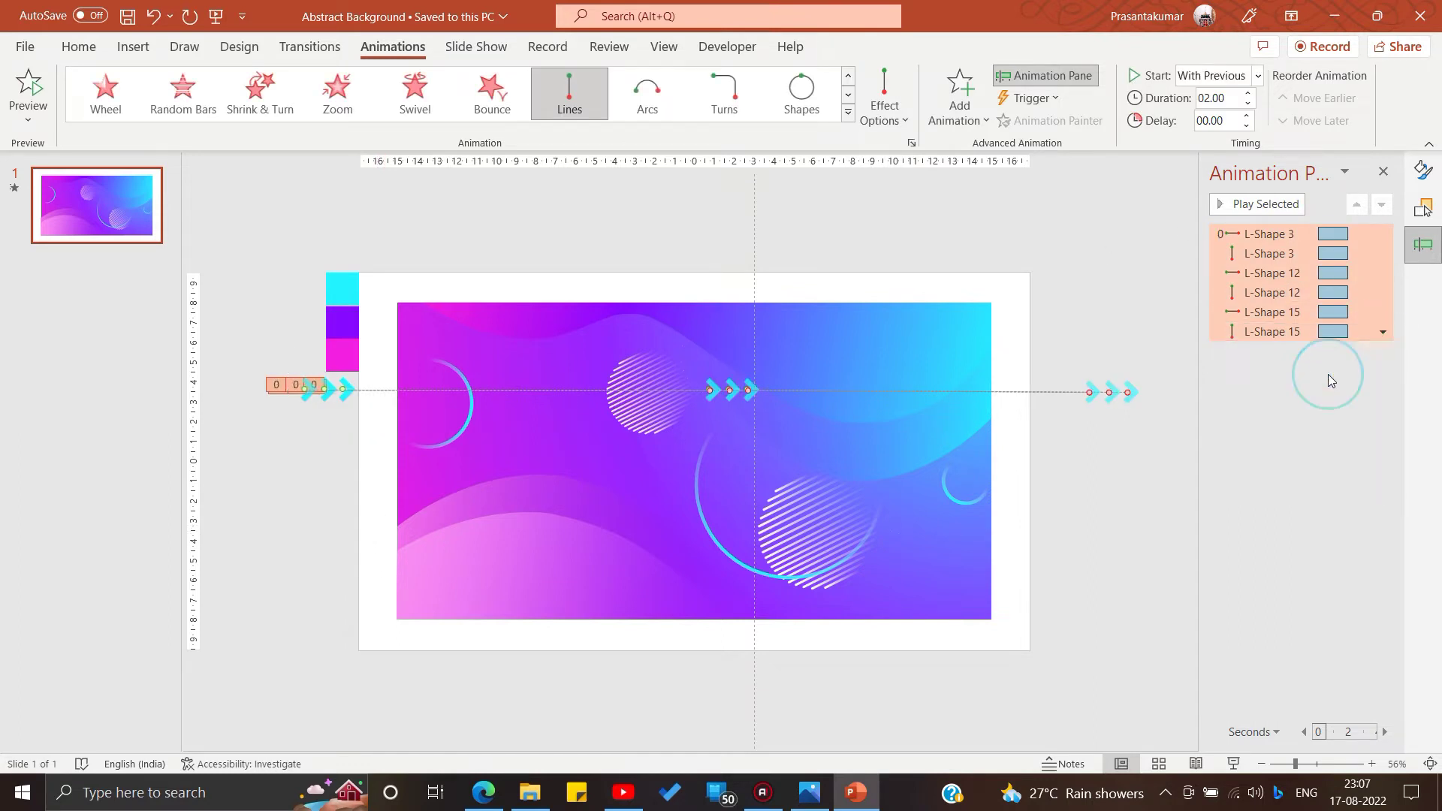
Reorder the pane so L-Shape 12 and 15 moves come next, and set L-Shape 3's second move After Previous.
left_click(1137, 326)
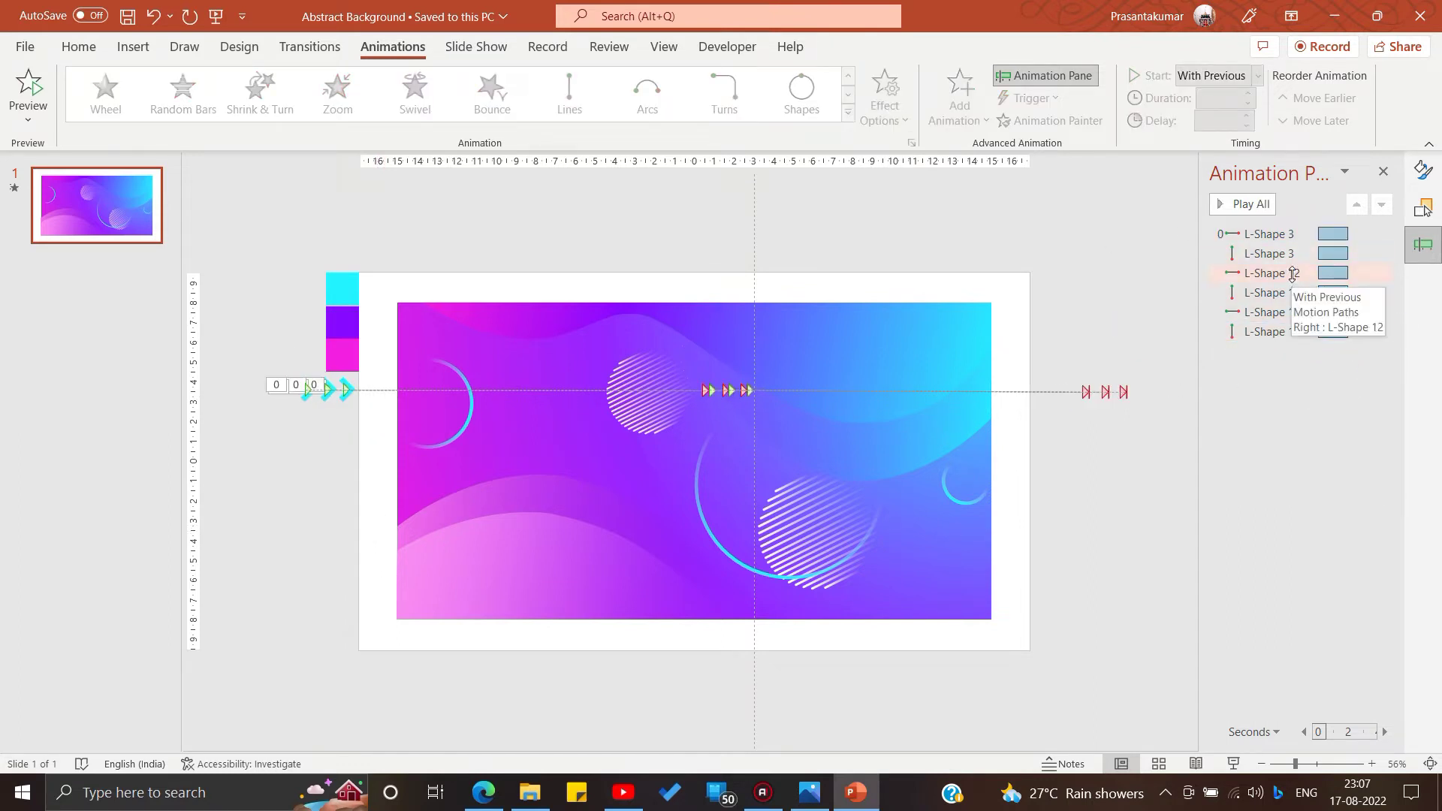
left_click_drag(1286, 272, 1296, 241)
left_click_drag(1286, 307, 1286, 272)
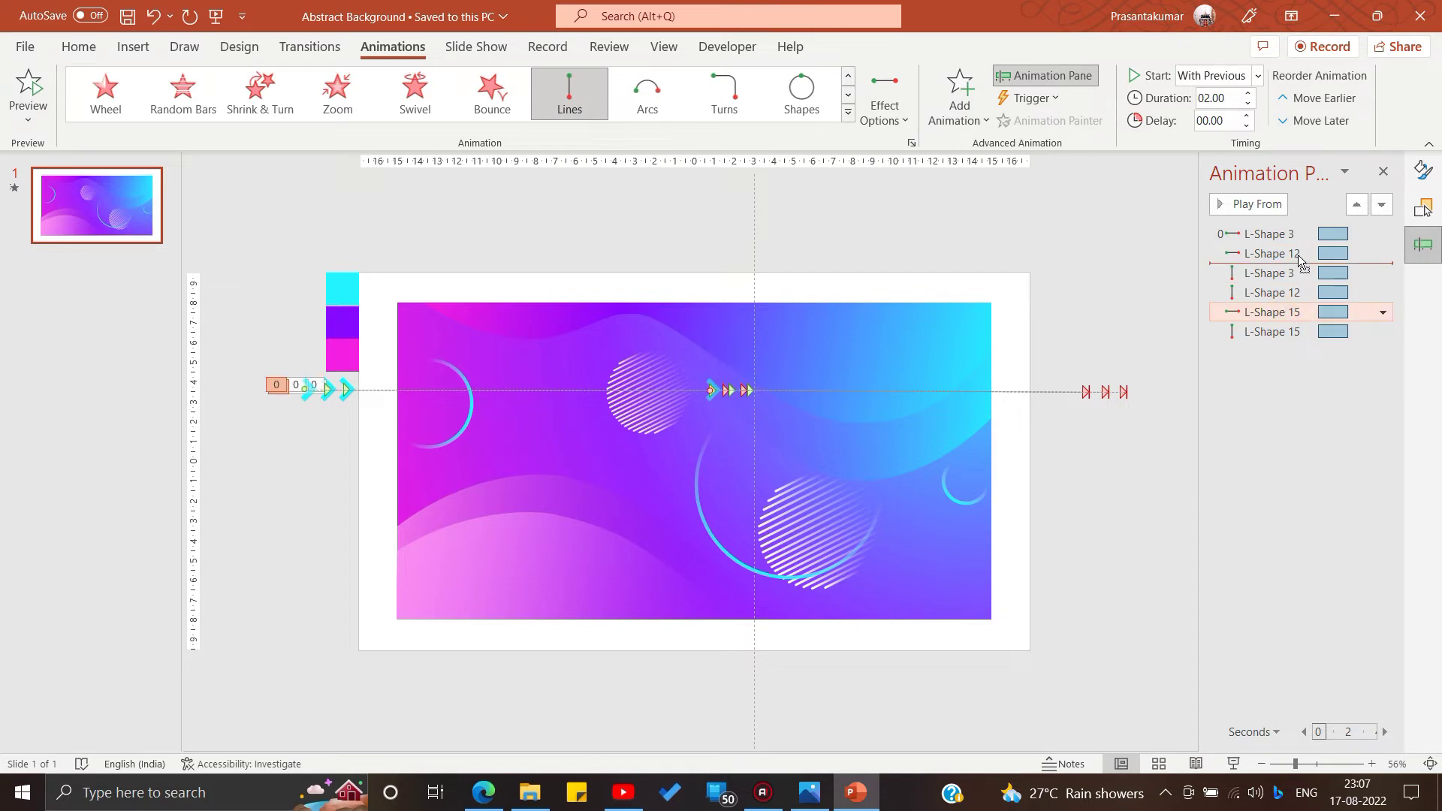
left_click(1381, 292)
left_click(1382, 293)
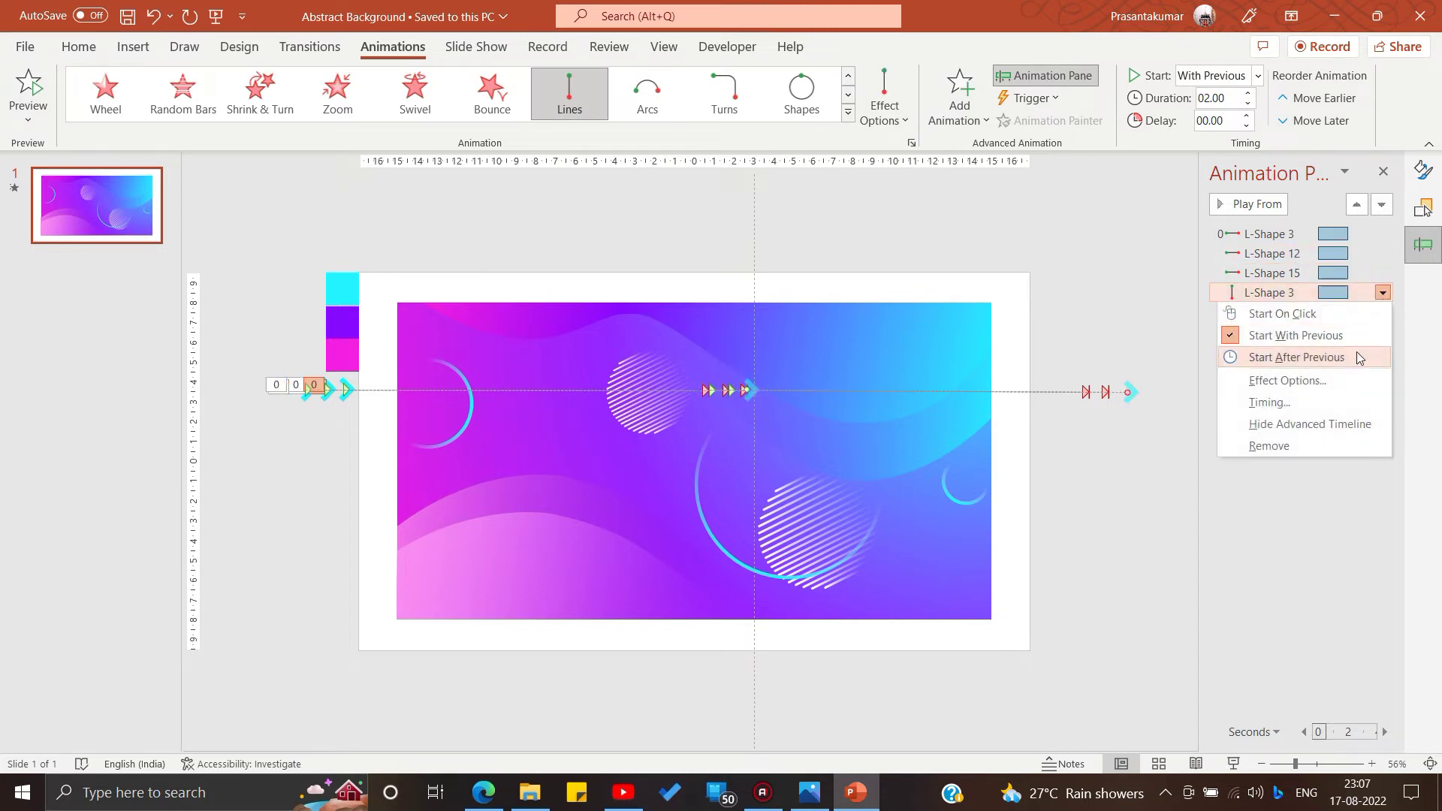
left_click(1296, 357)
Delay L-Shape 12's move by 0.5 s and L-Shape 15's by 1 s, then preview.
left_click(1271, 253)
double_click(1226, 120)
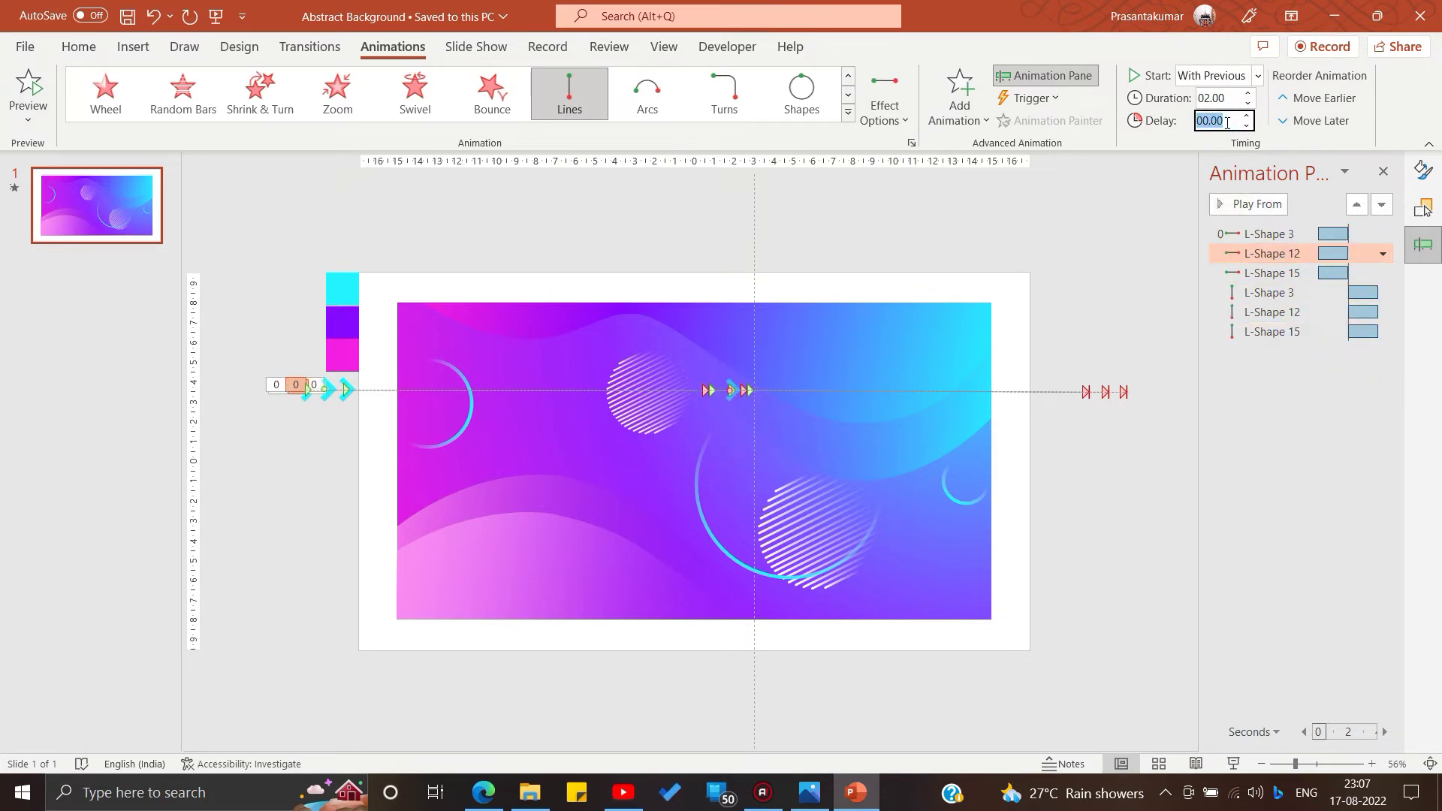
type("5")
key("Return")
left_click(1272, 272)
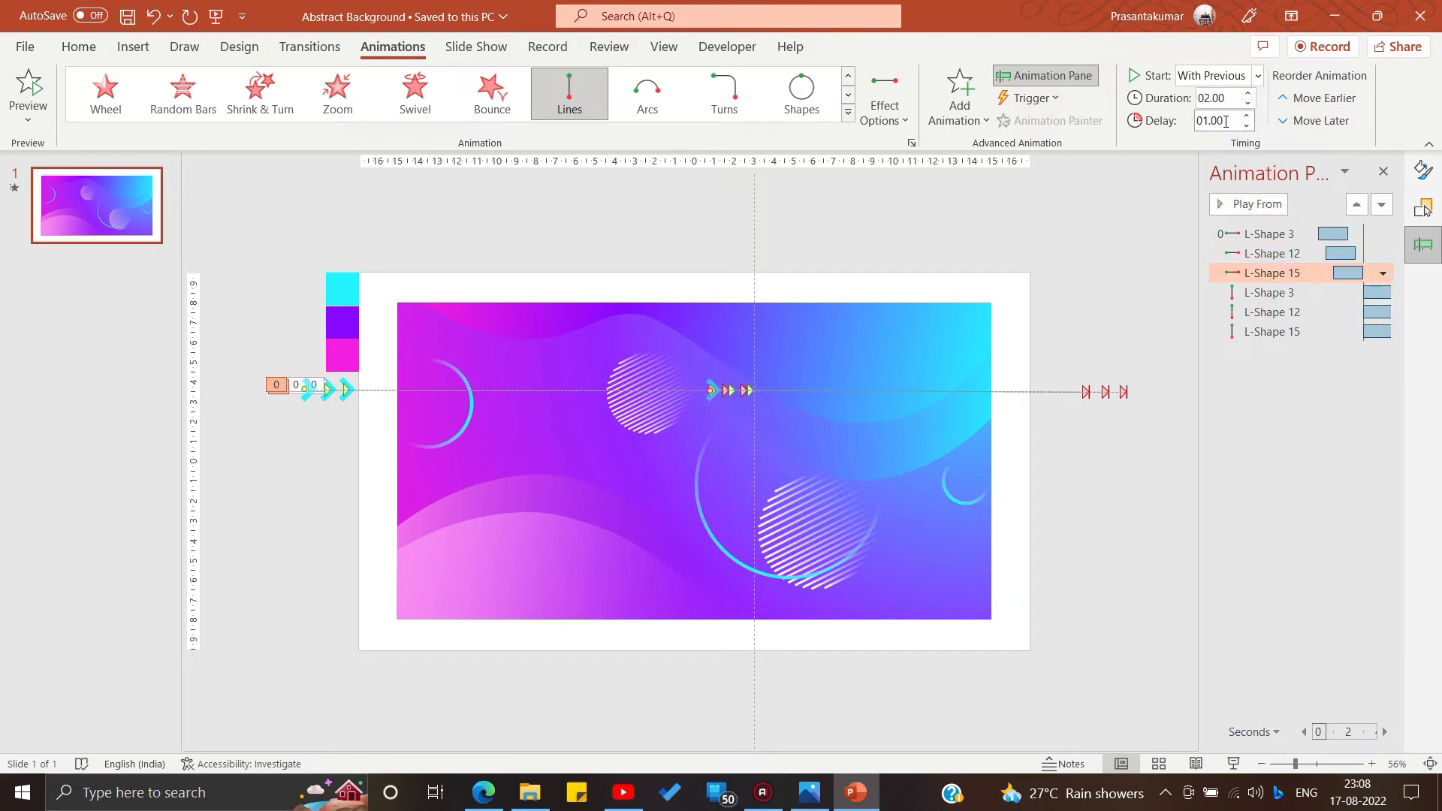
left_click(1132, 276)
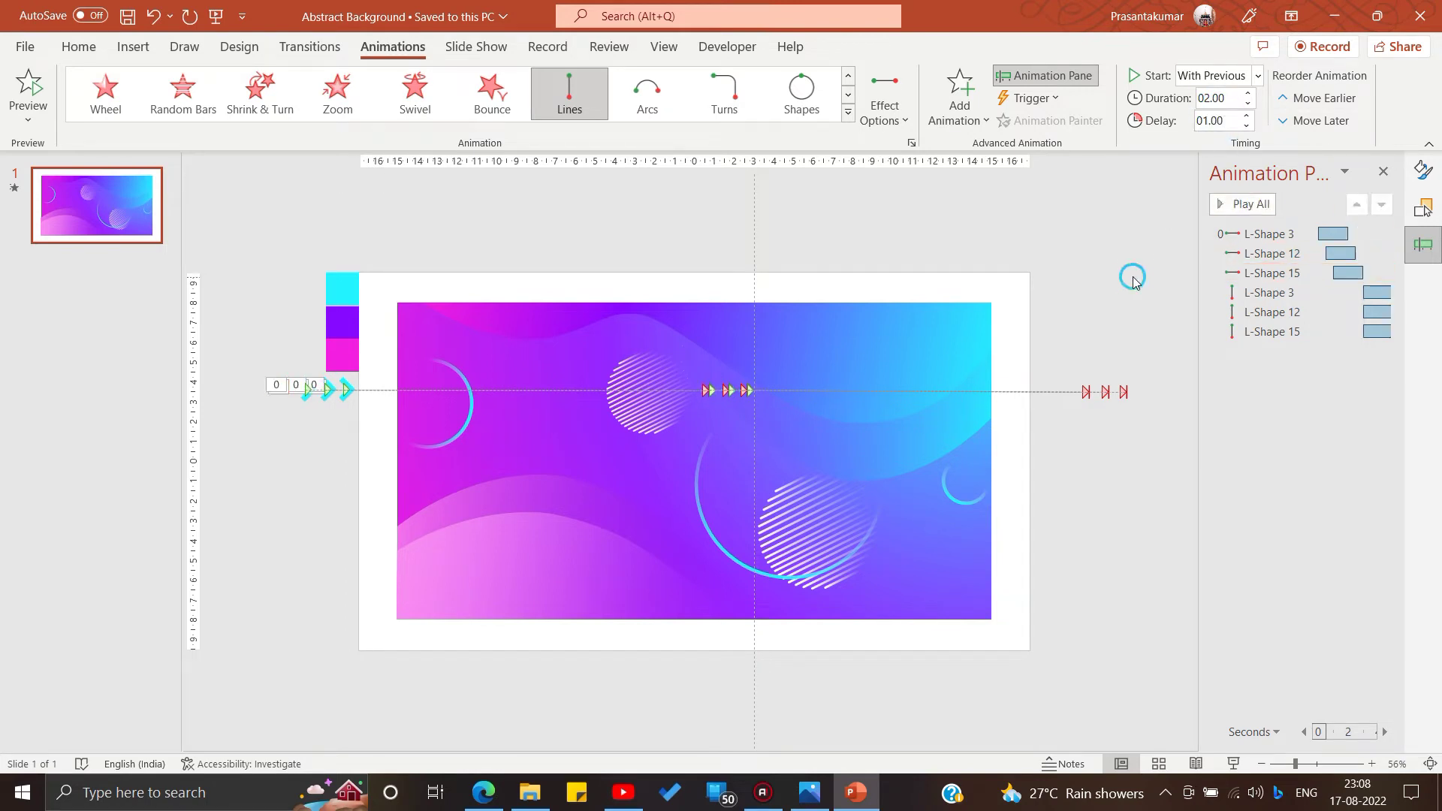
left_click(1229, 204)
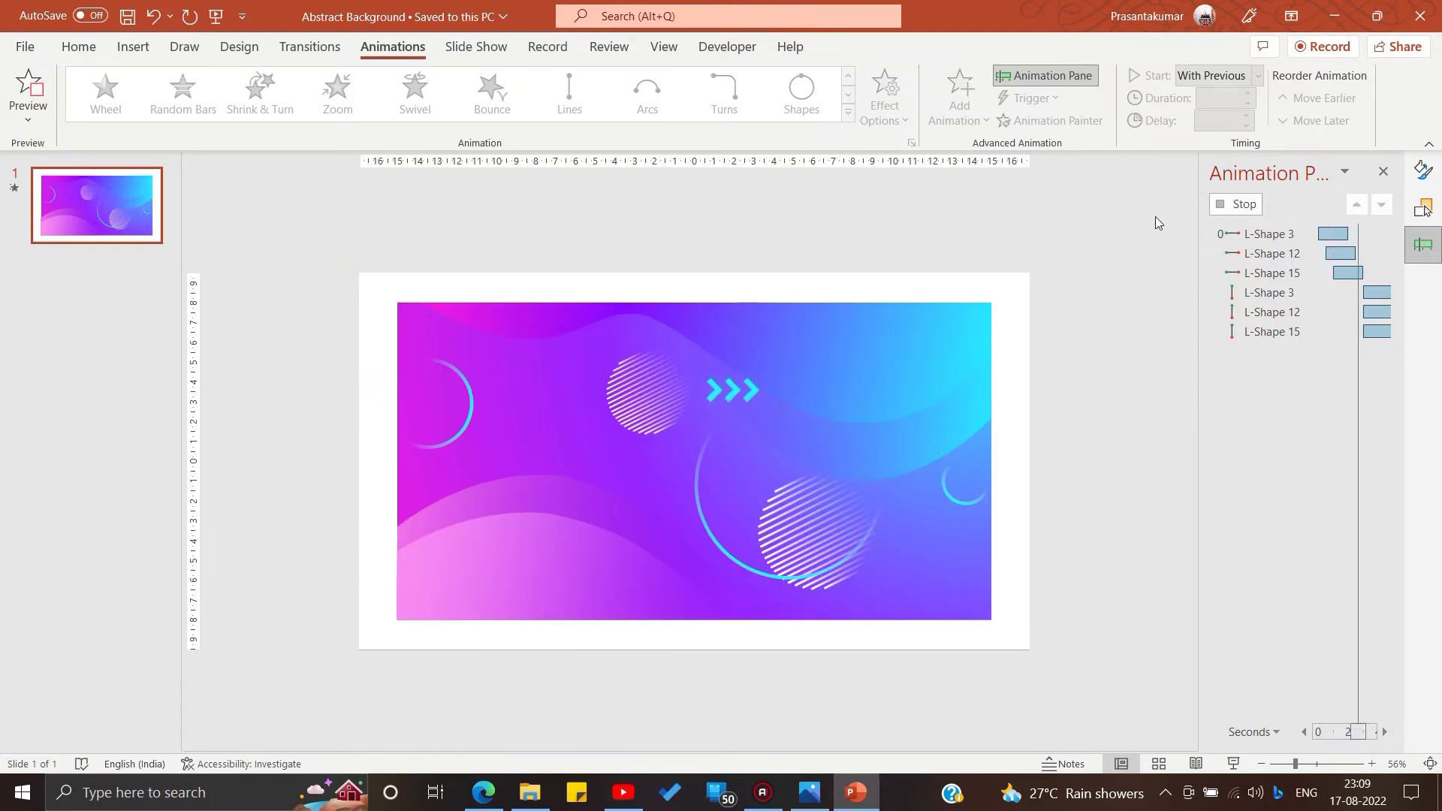
Run and exit the slide show, then review the L-Shape 12 and 15 animations.
left_click(219, 15)
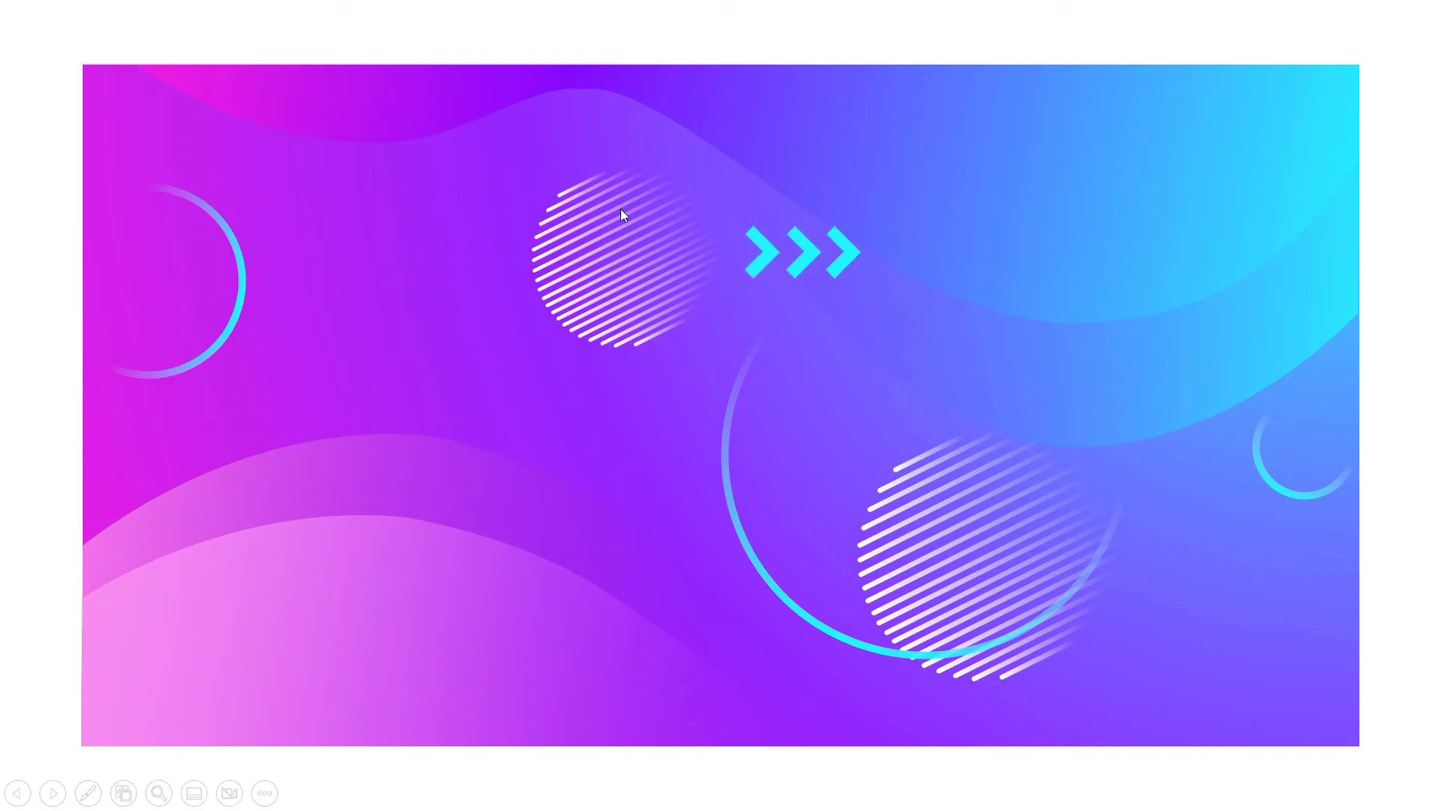
key("Escape")
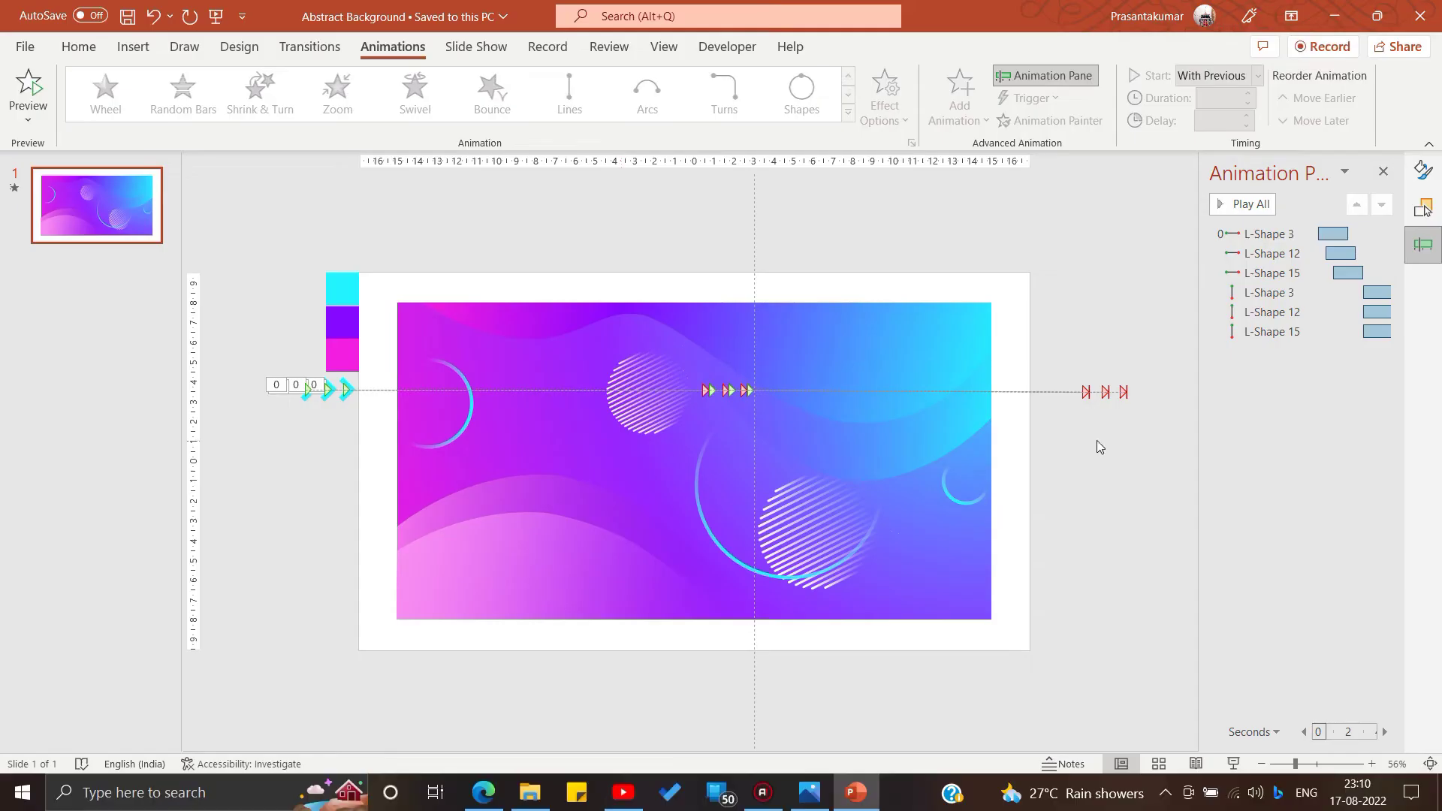
left_click(1371, 319)
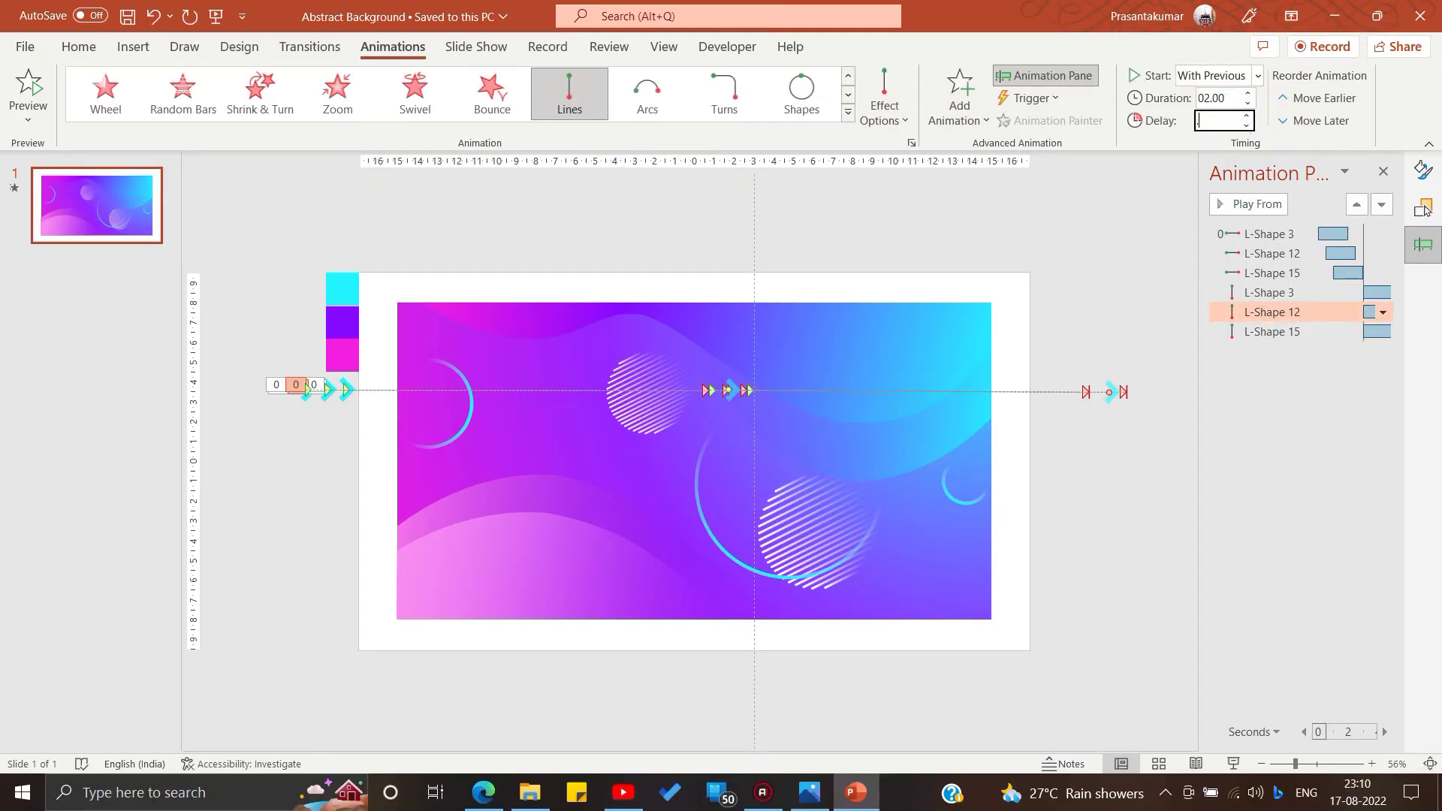
left_click(1344, 331)
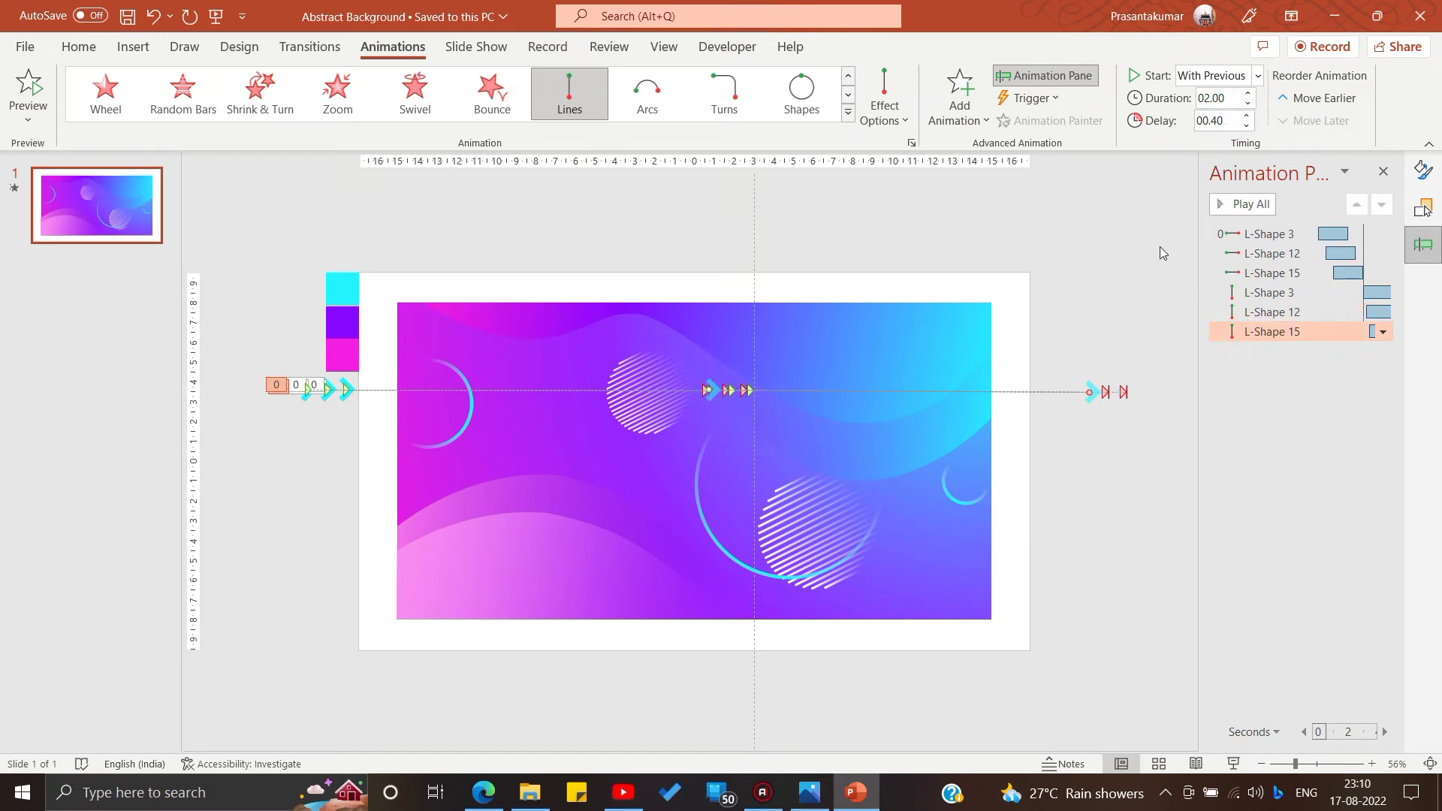
left_click(1232, 204)
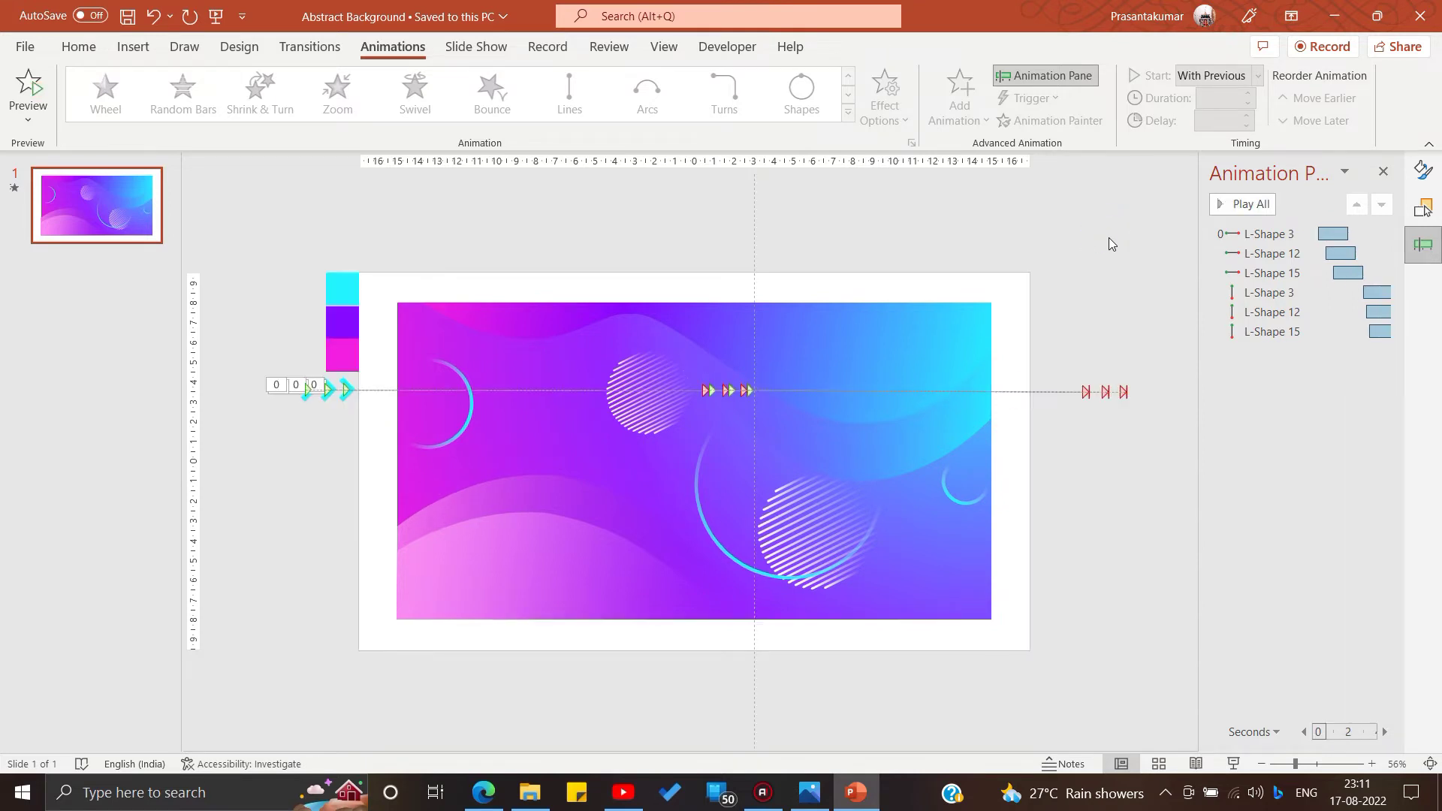
Shorten the L-Shape 12 and 15 delays, with L-Shape 15 at 0.20 s, previewing each change.
left_click(1273, 253)
left_click(1232, 121)
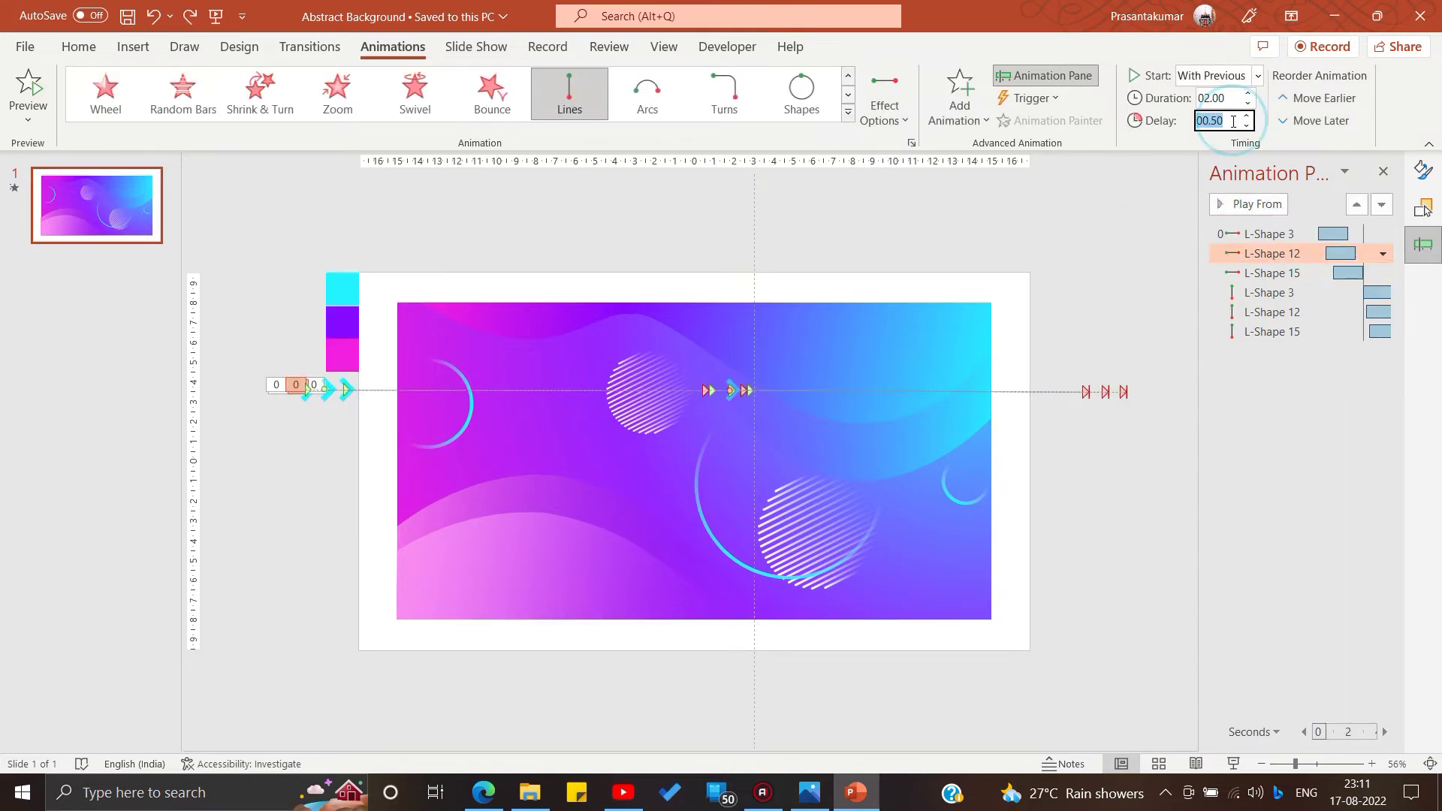
left_click(1268, 274)
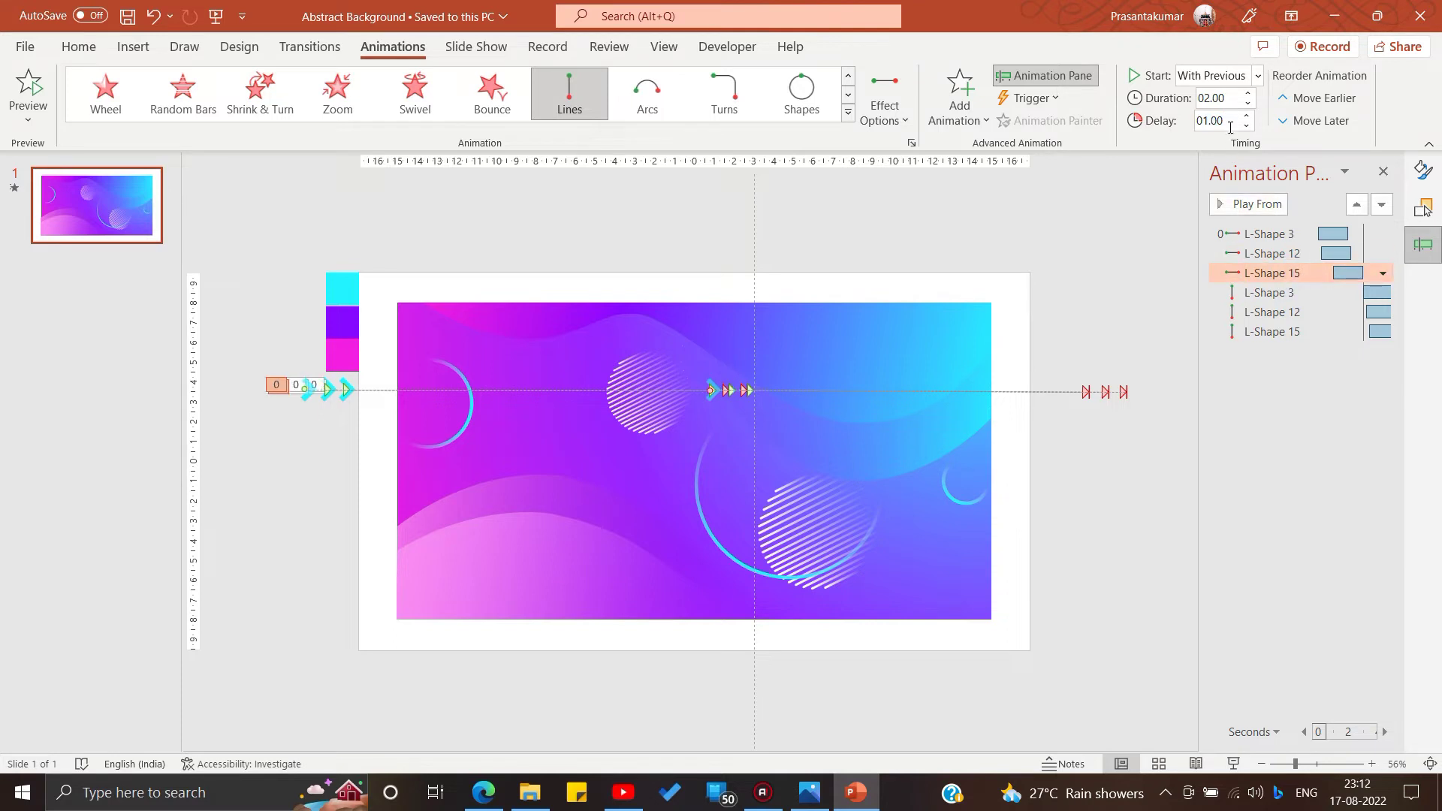
left_click(1182, 242)
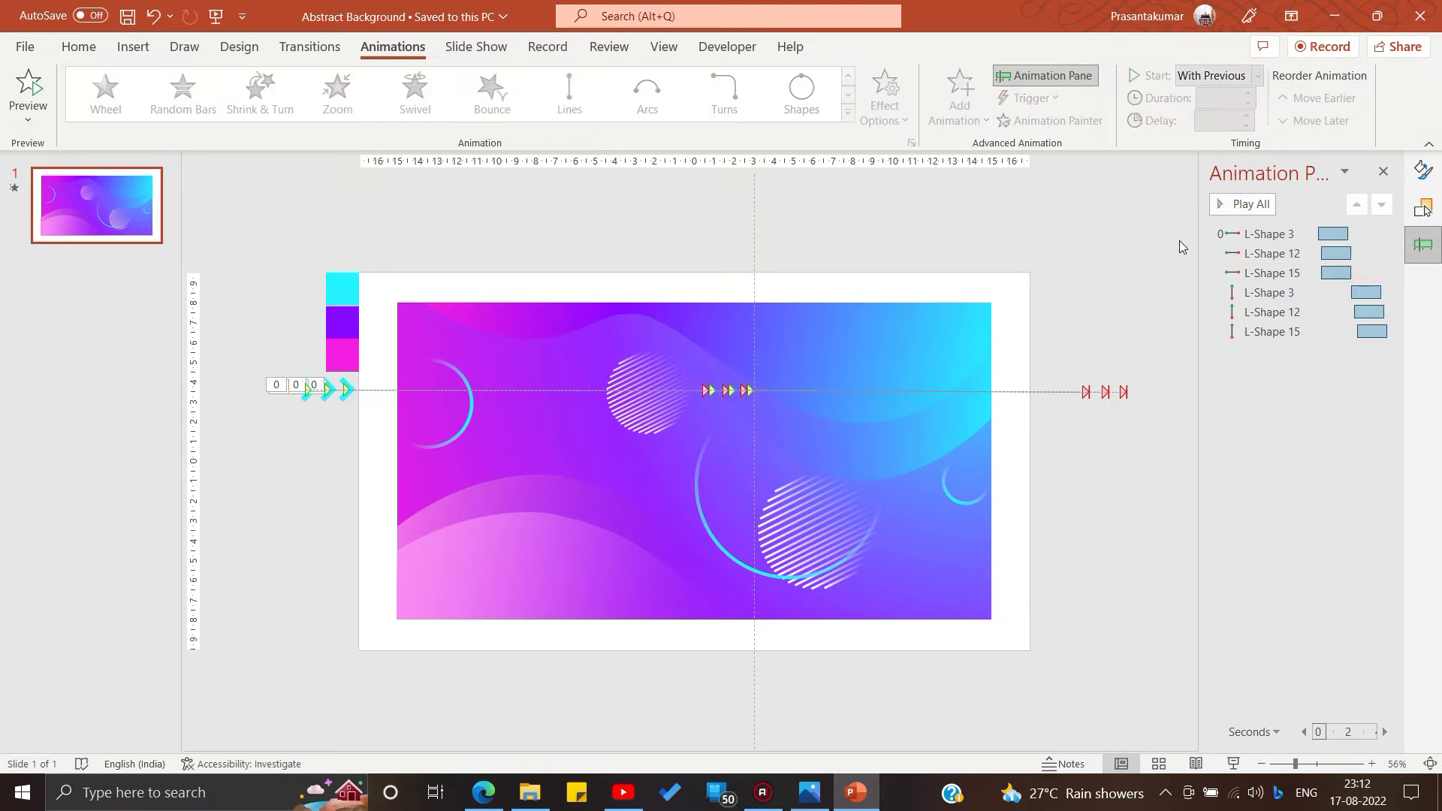
left_click(1238, 204)
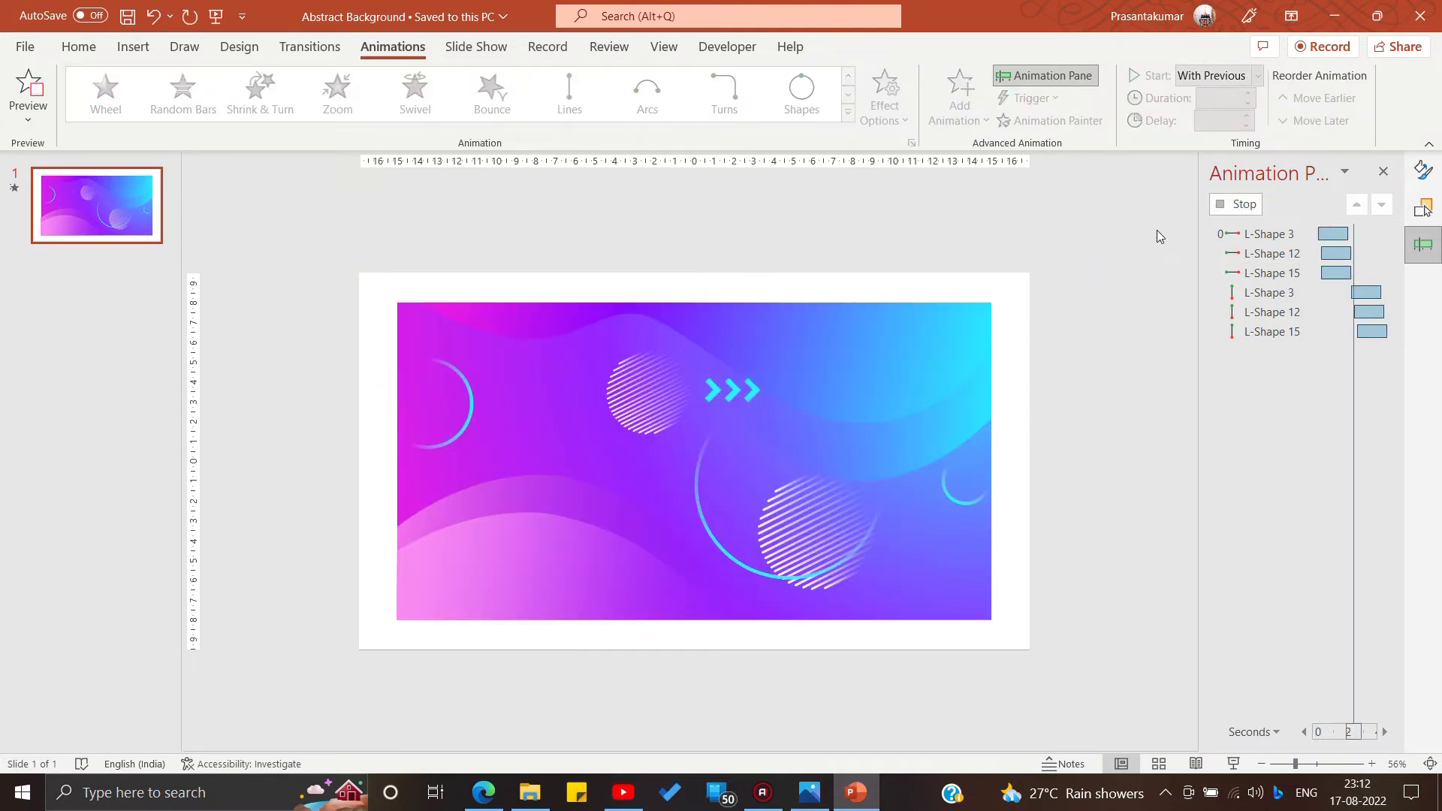
left_click(1336, 271)
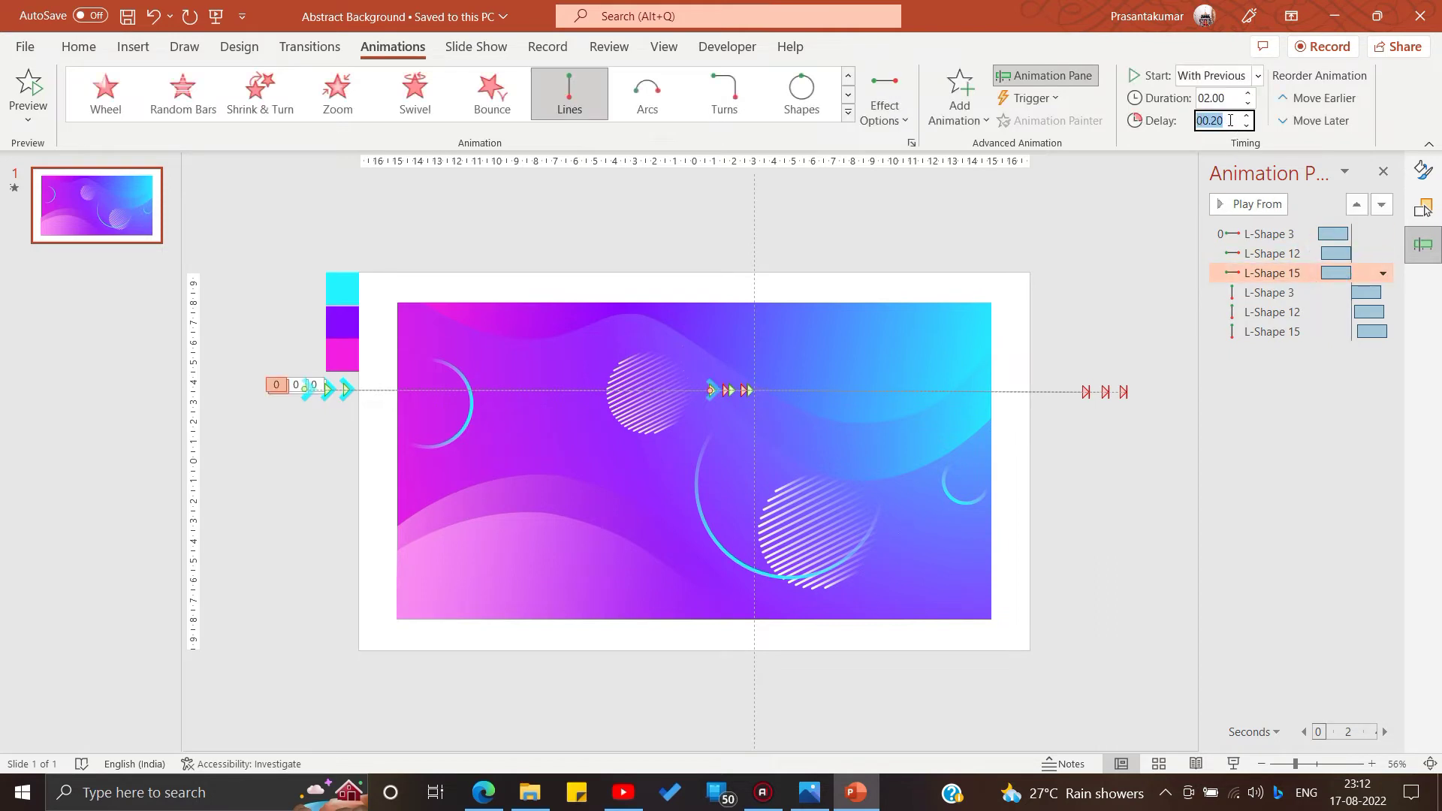
left_click(1110, 302)
left_click(1238, 204)
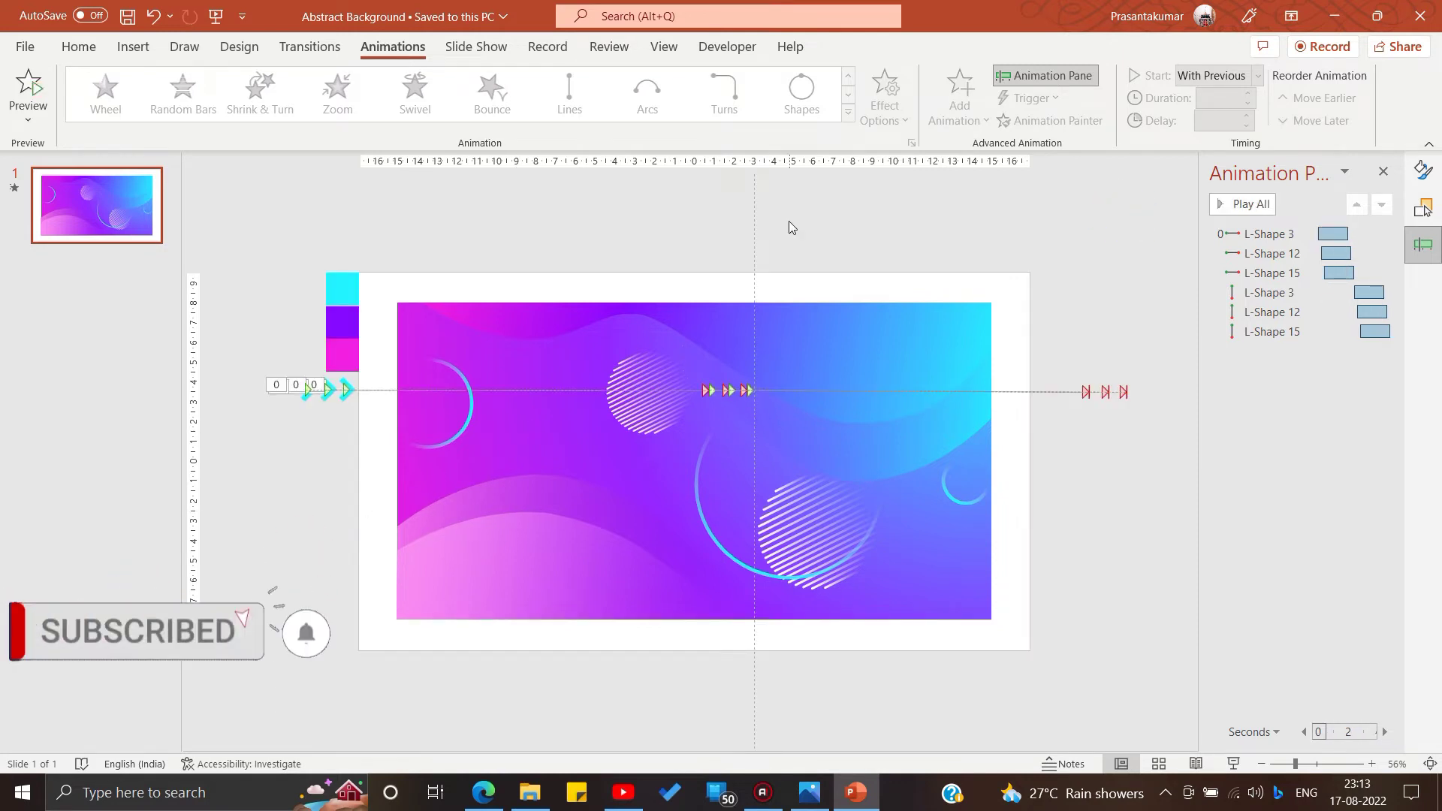
left_click(1243, 203)
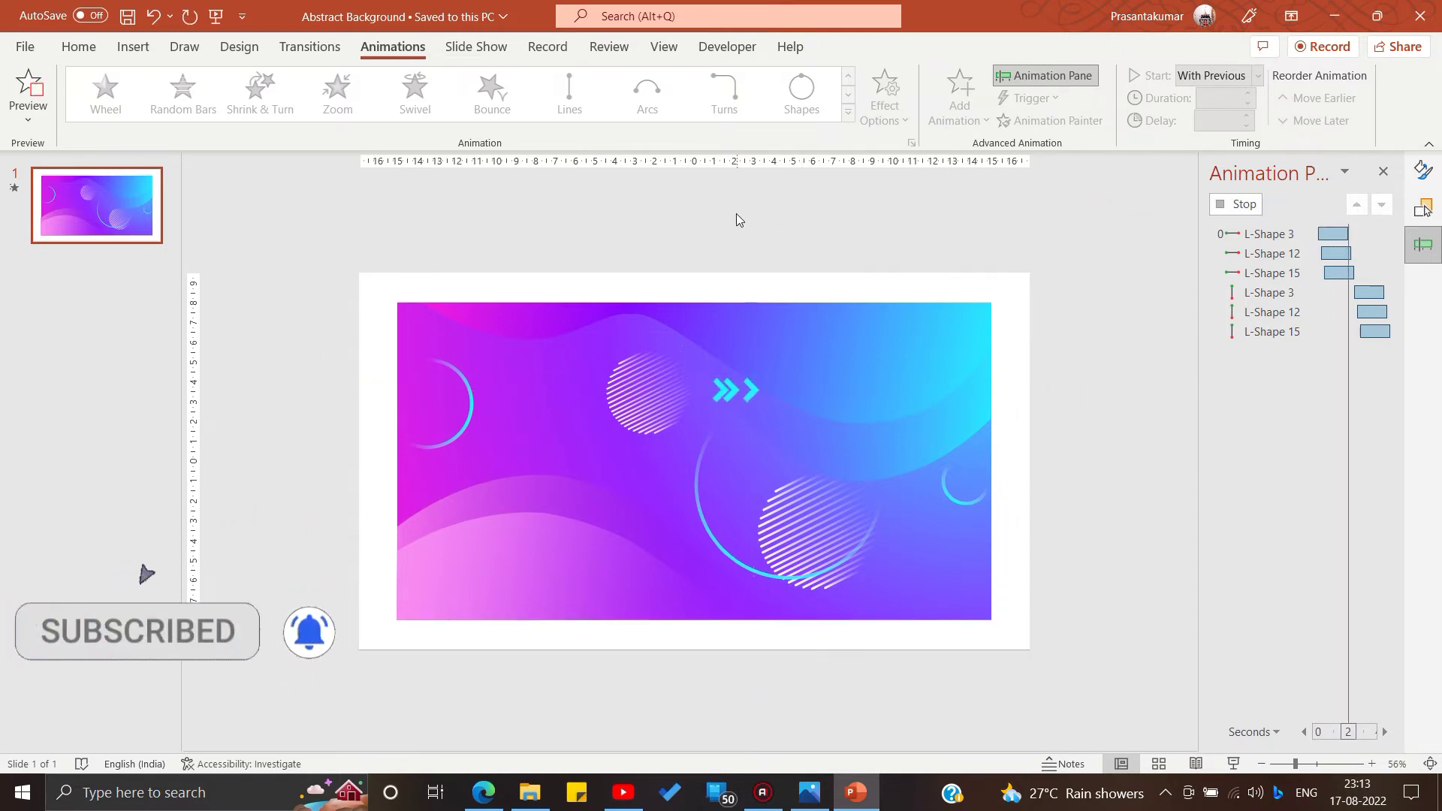
Copy the three chevrons to the lower left and preview the animations.
mouse_move(204, 315)
left_mouse_down()
mouse_move(356, 443)
mouse_move(358, 629)
left_mouse_up()
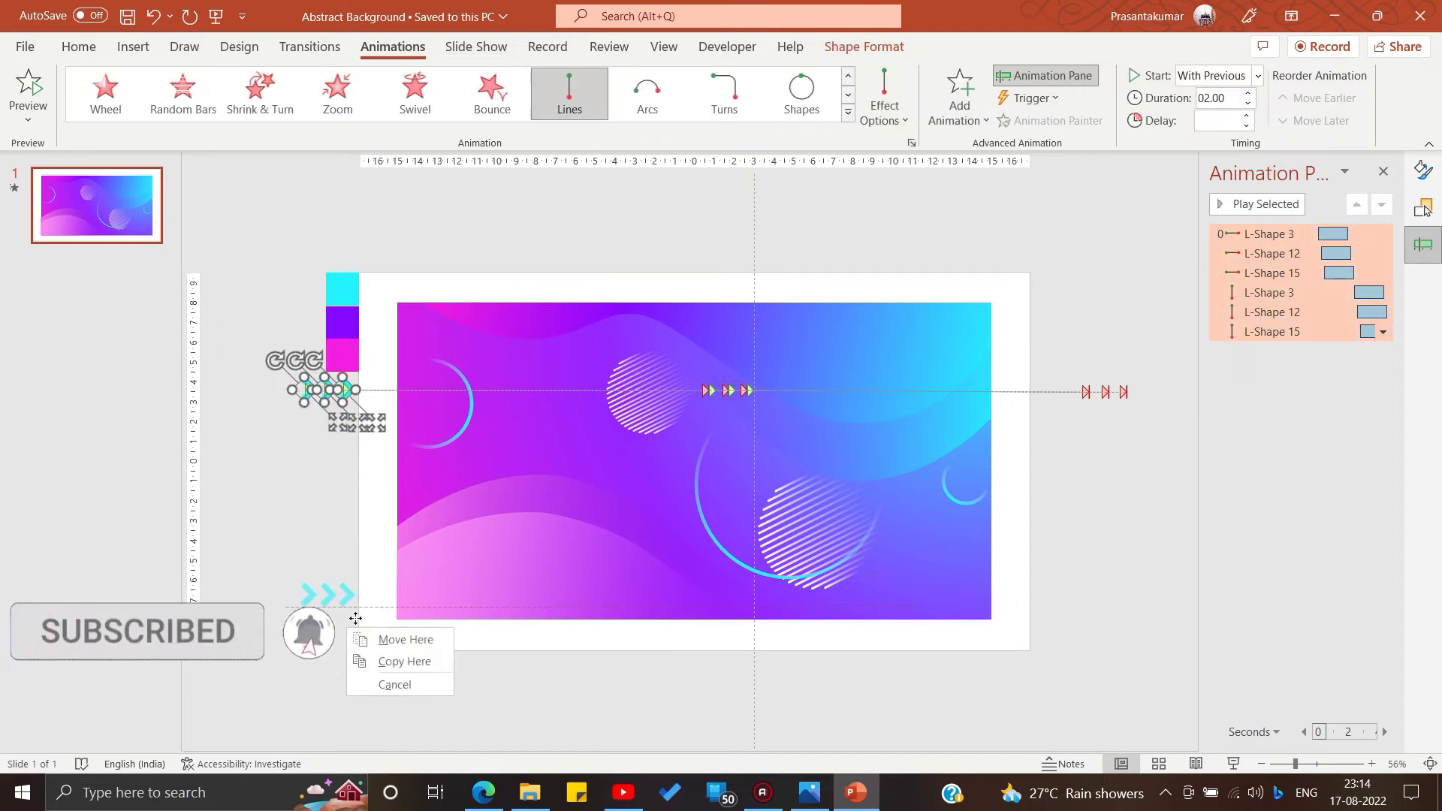
left_click(393, 655)
left_click(1251, 204)
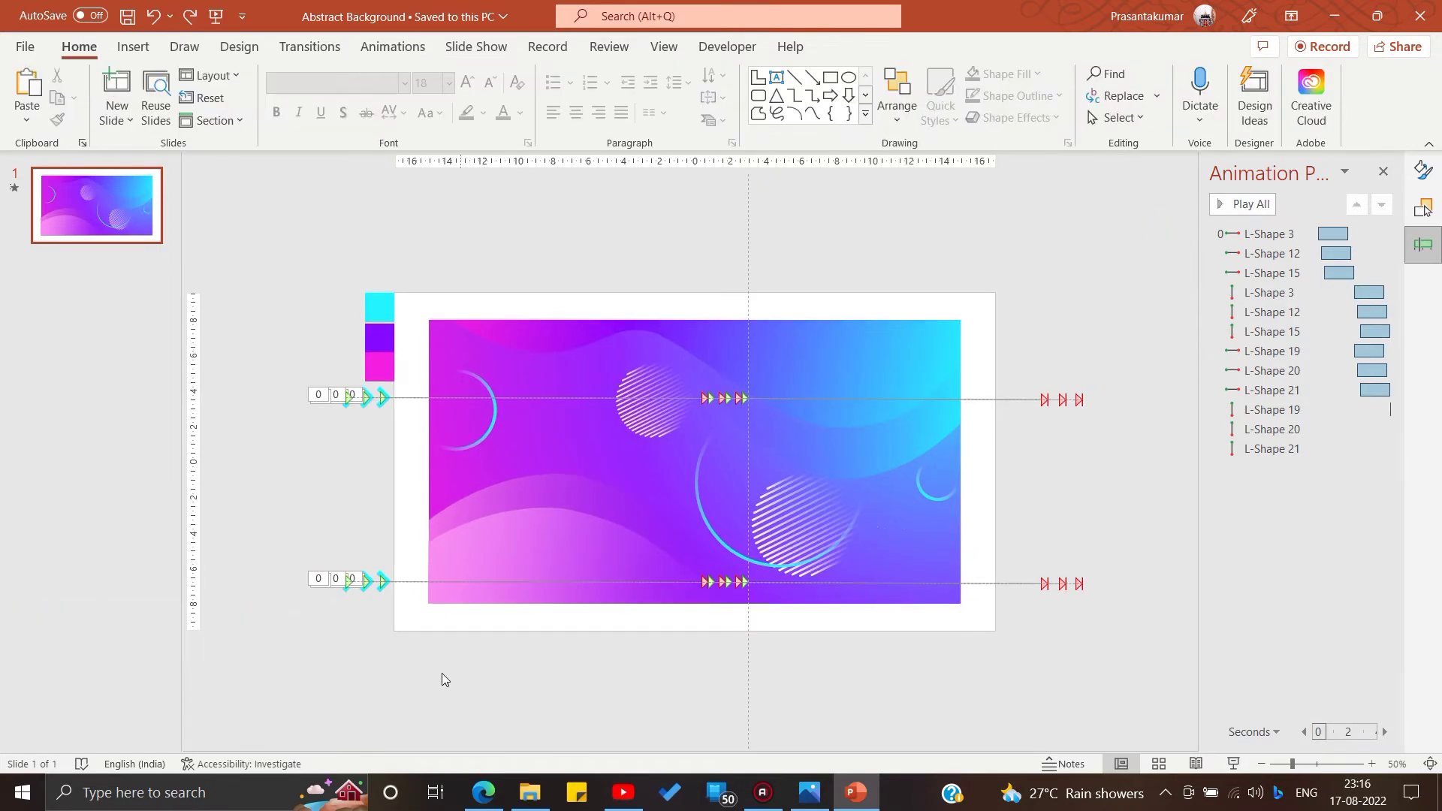
Resize the arrow shapes left of the slide to 0.4 cm and preview the slide show.
left_click_drag(275, 347, 418, 622)
left_click(864, 46)
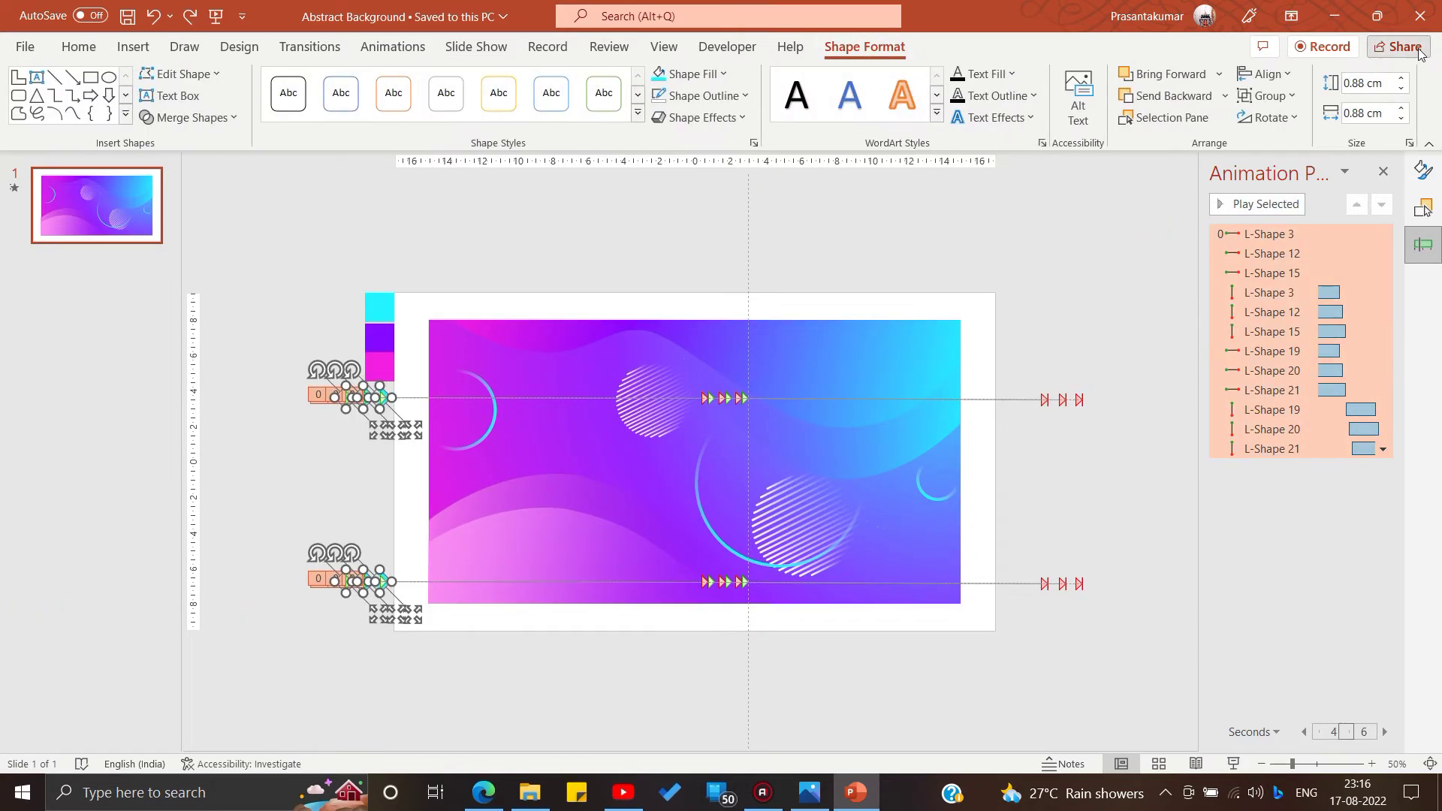
left_click(1383, 82)
key("Return")
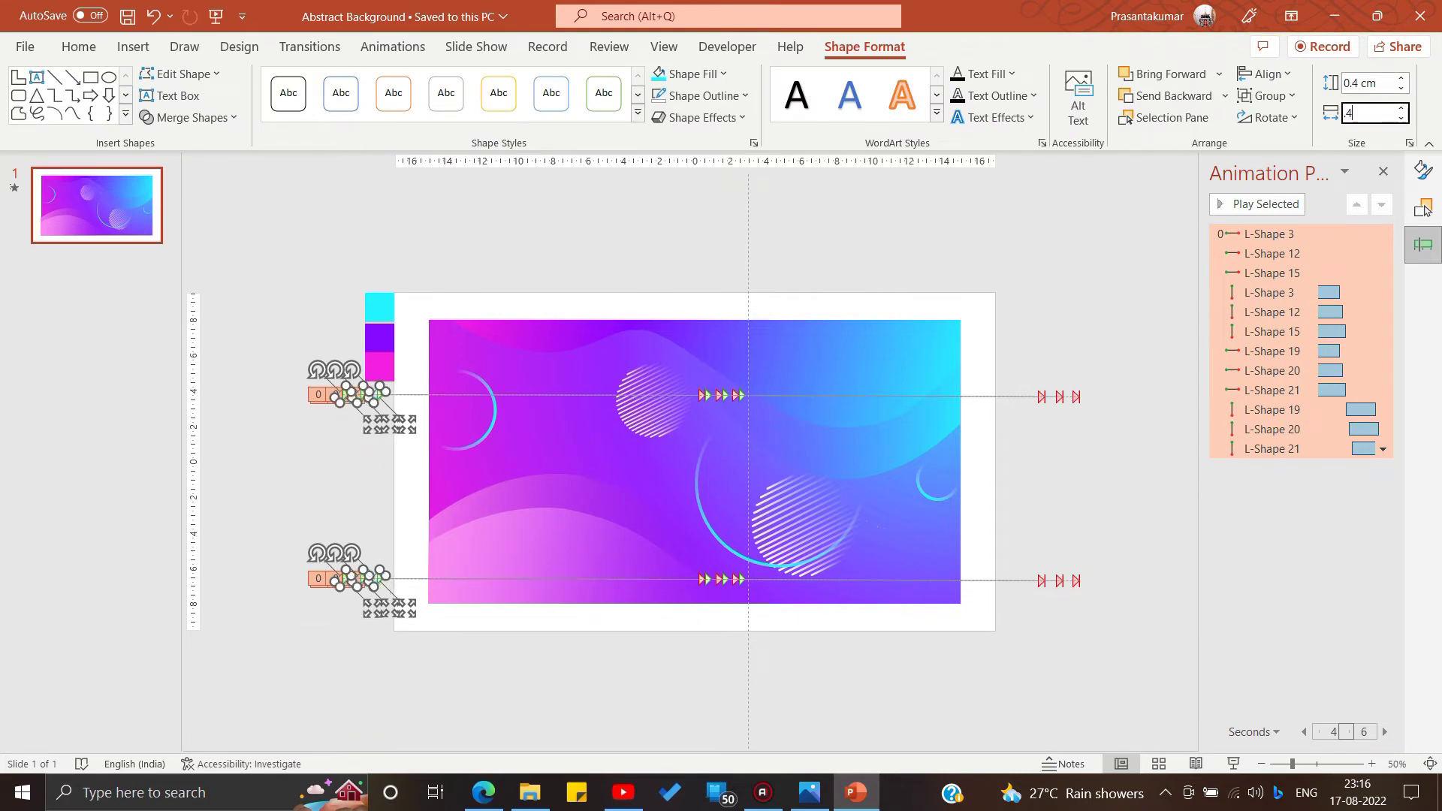
left_click(1081, 241)
left_click(216, 15)
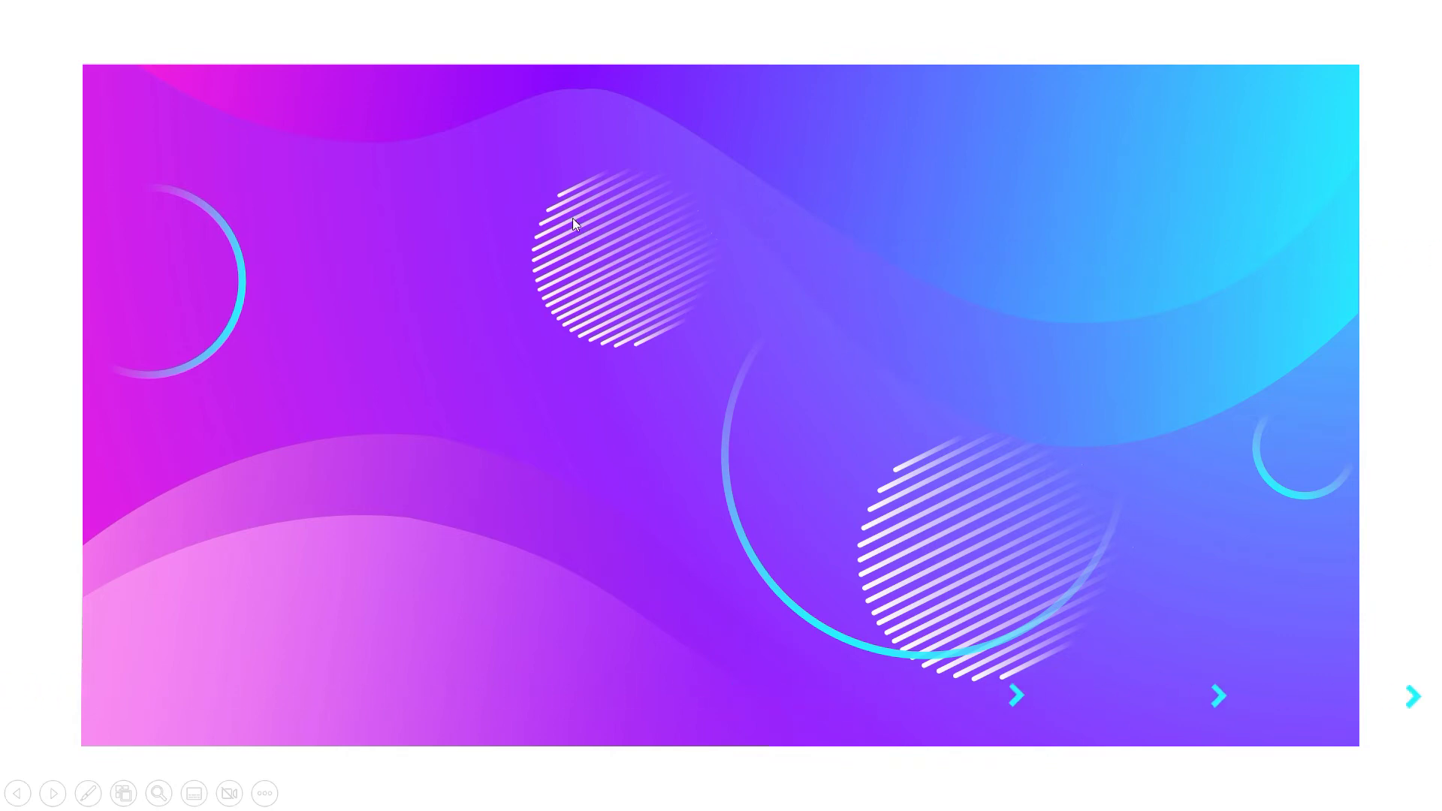
key("Escape")
Draw a small oval below the striped circle and size it to 0.1 cm.
left_click(128, 48)
left_click(336, 98)
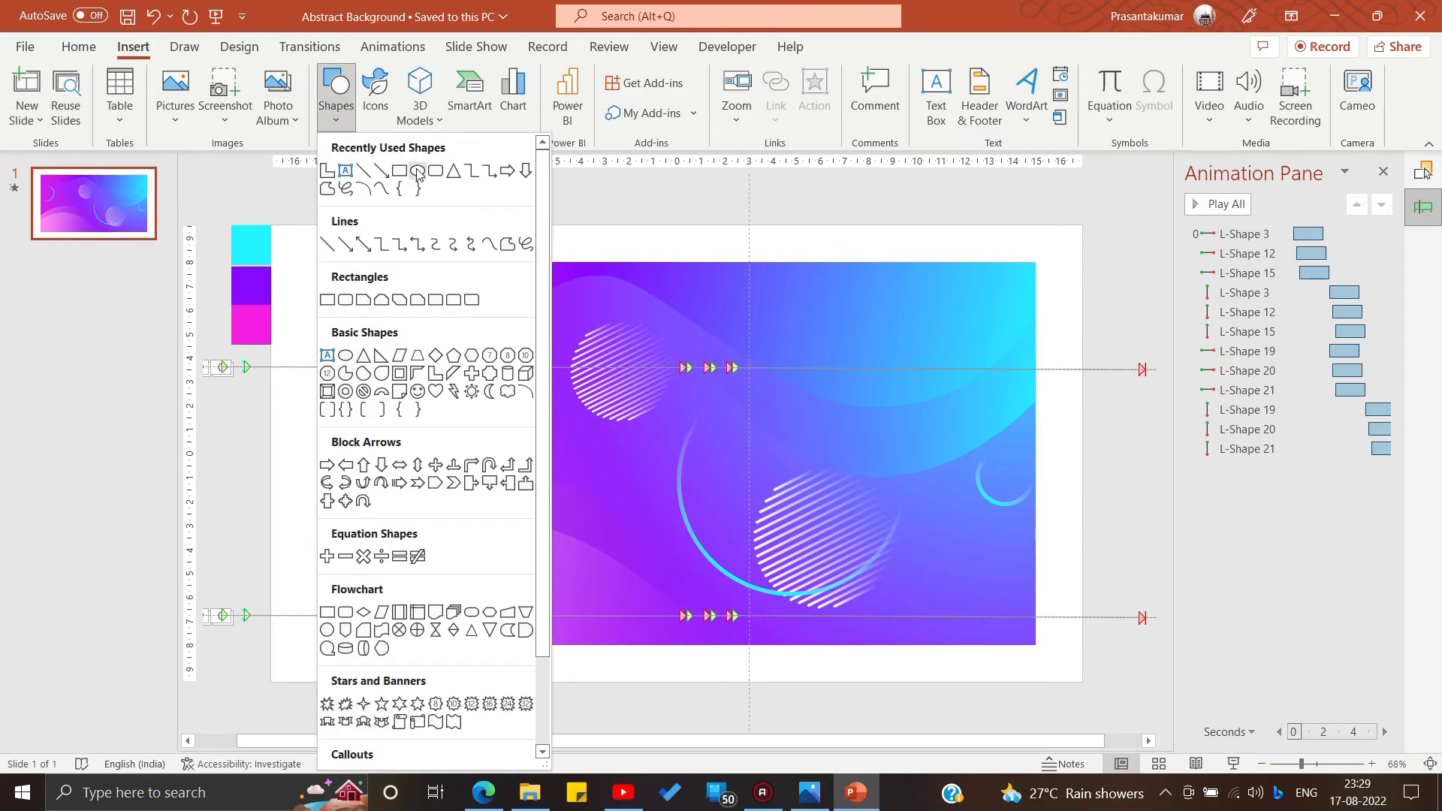
left_click(418, 172)
left_click_drag(609, 446, 625, 458)
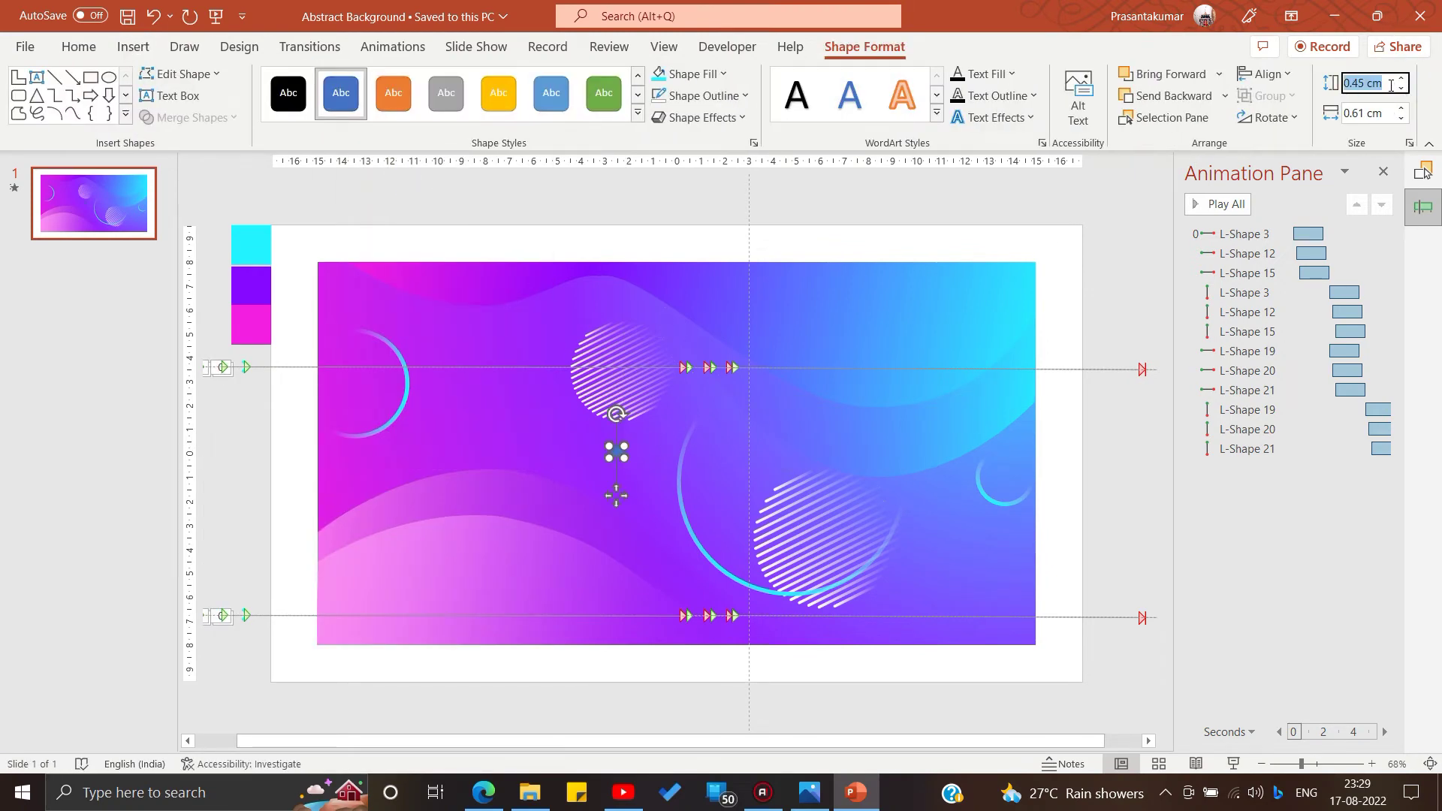
key("Tab")
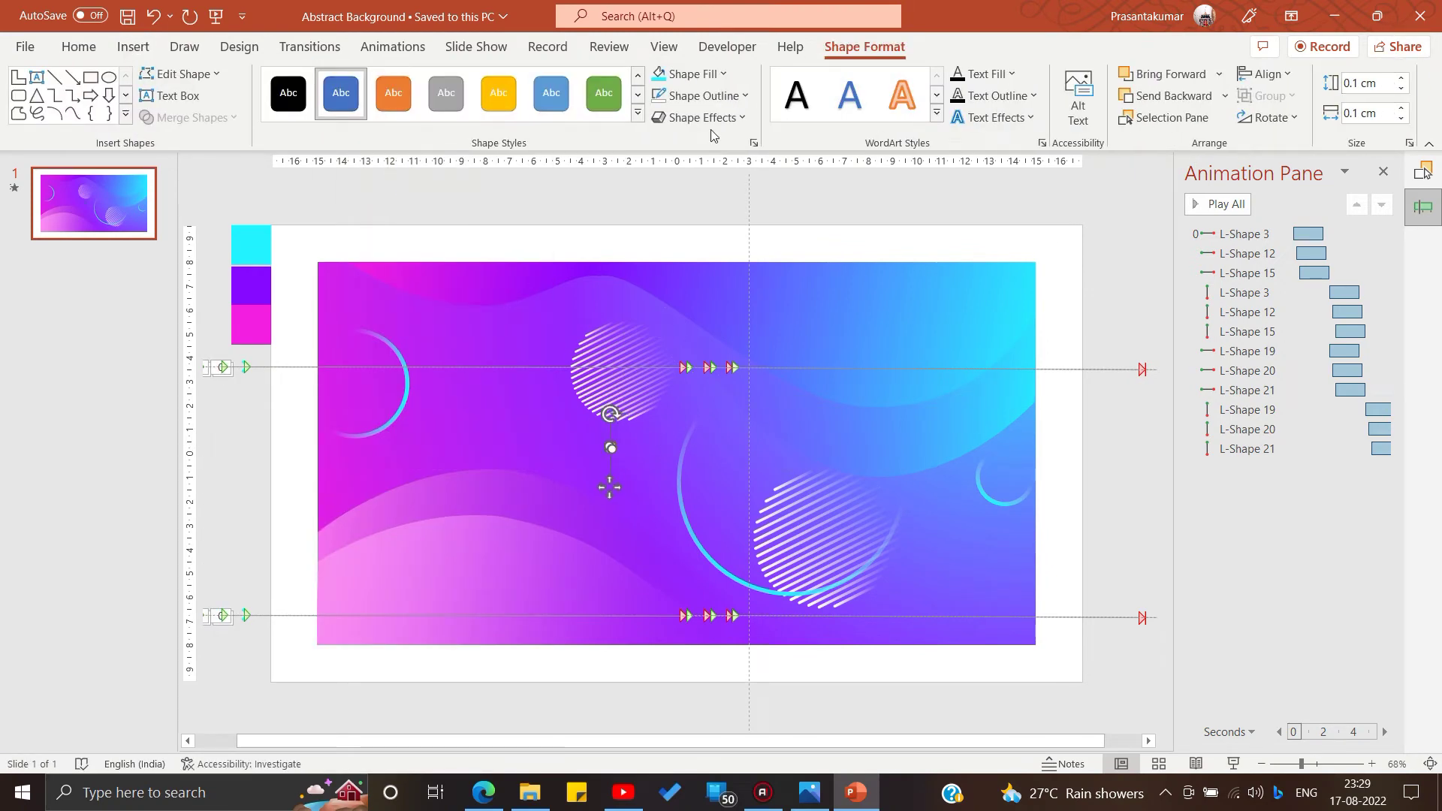
left_click_drag(1330, 765, 1363, 767)
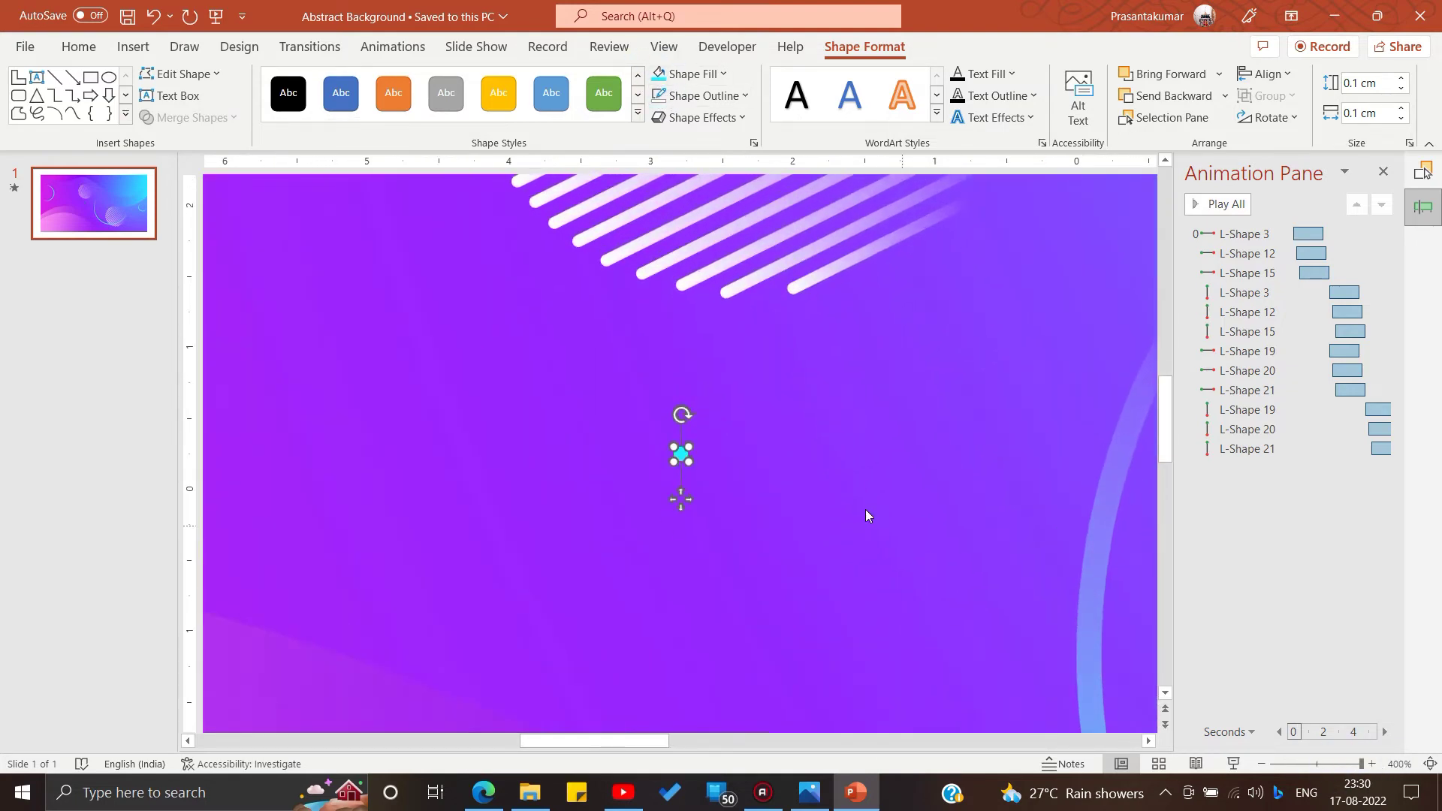
Copy the cyan dot into a horizontal row of five.
left_click(681, 455)
left_click(788, 538)
left_click_drag(806, 501, 824, 500)
left_click(890, 532)
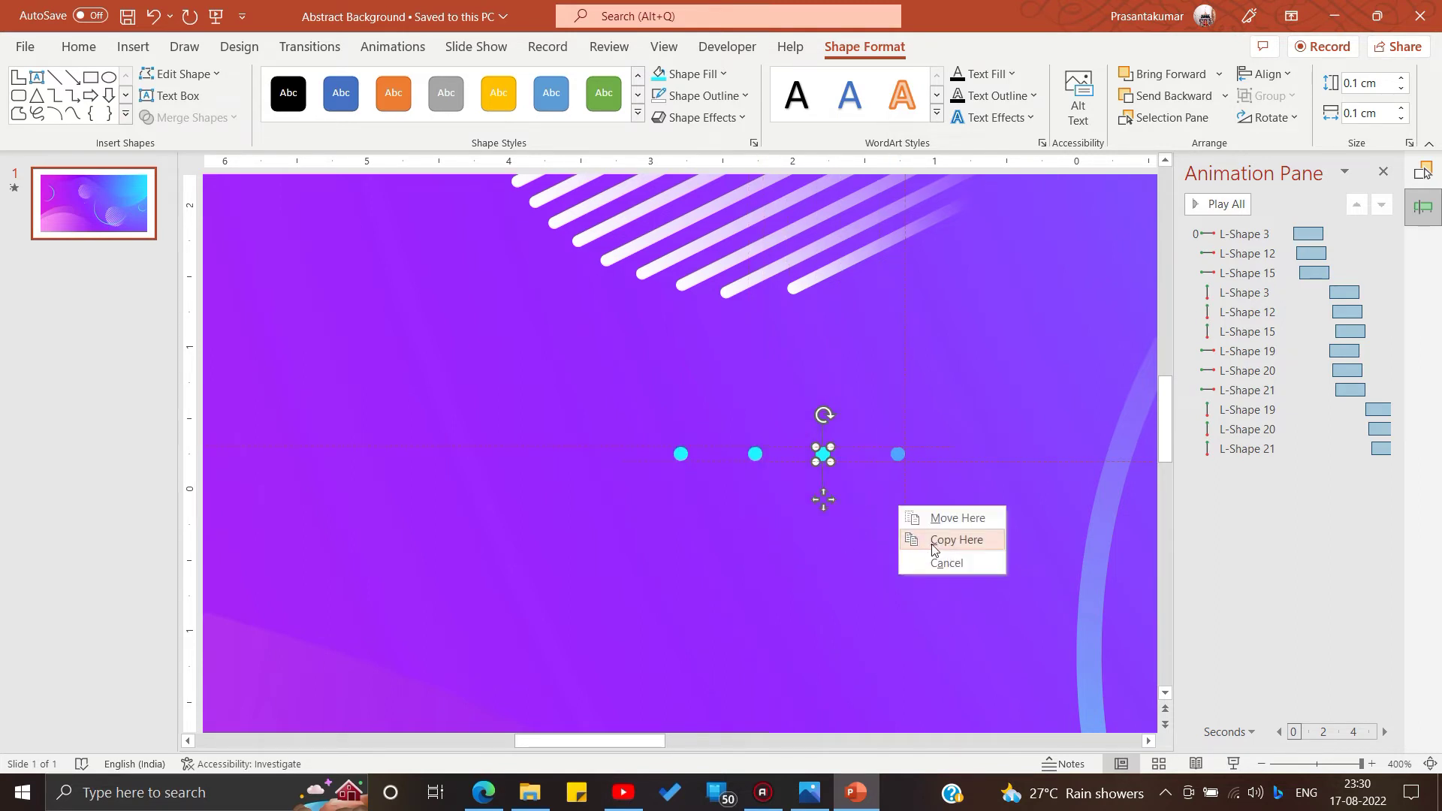
left_click(931, 541)
left_click(1001, 538)
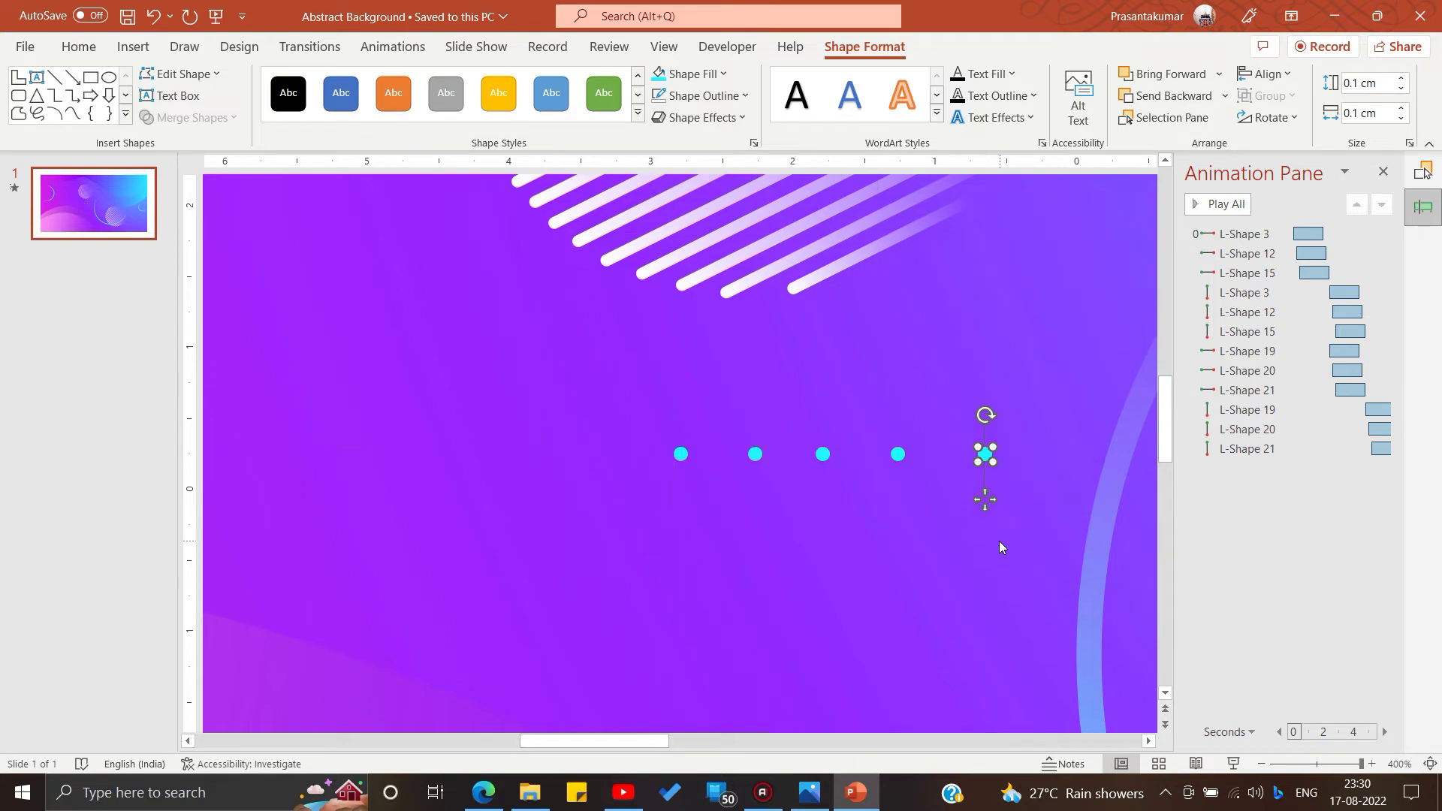
Copy the row of dots downward four times to complete the 5×5 grid.
key("ctrl+a")
scroll(690, 487, "right", 3)
left_click_drag(677, 602, 679, 568)
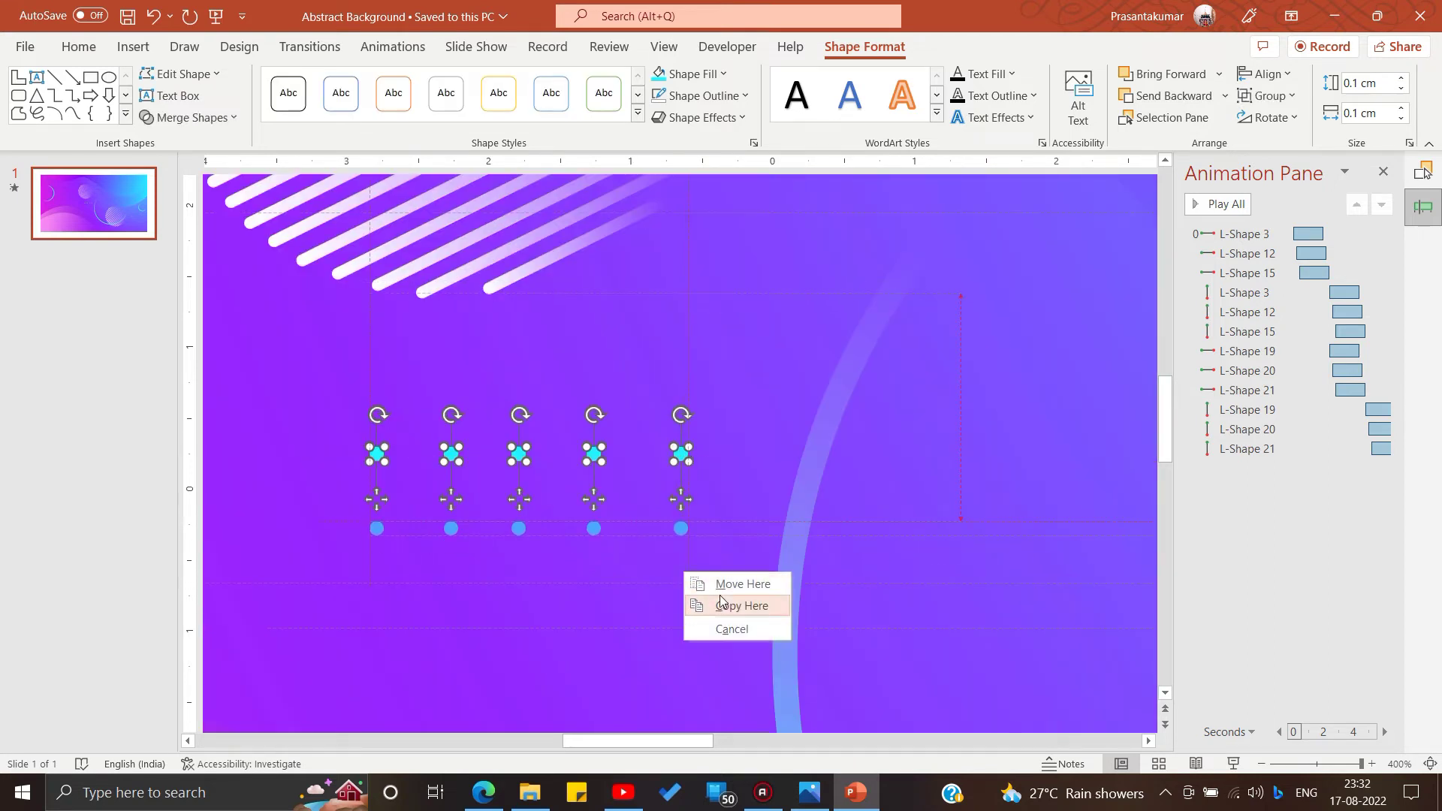
left_click(694, 601)
left_click(706, 607)
scroll(712, 552, "down", 1)
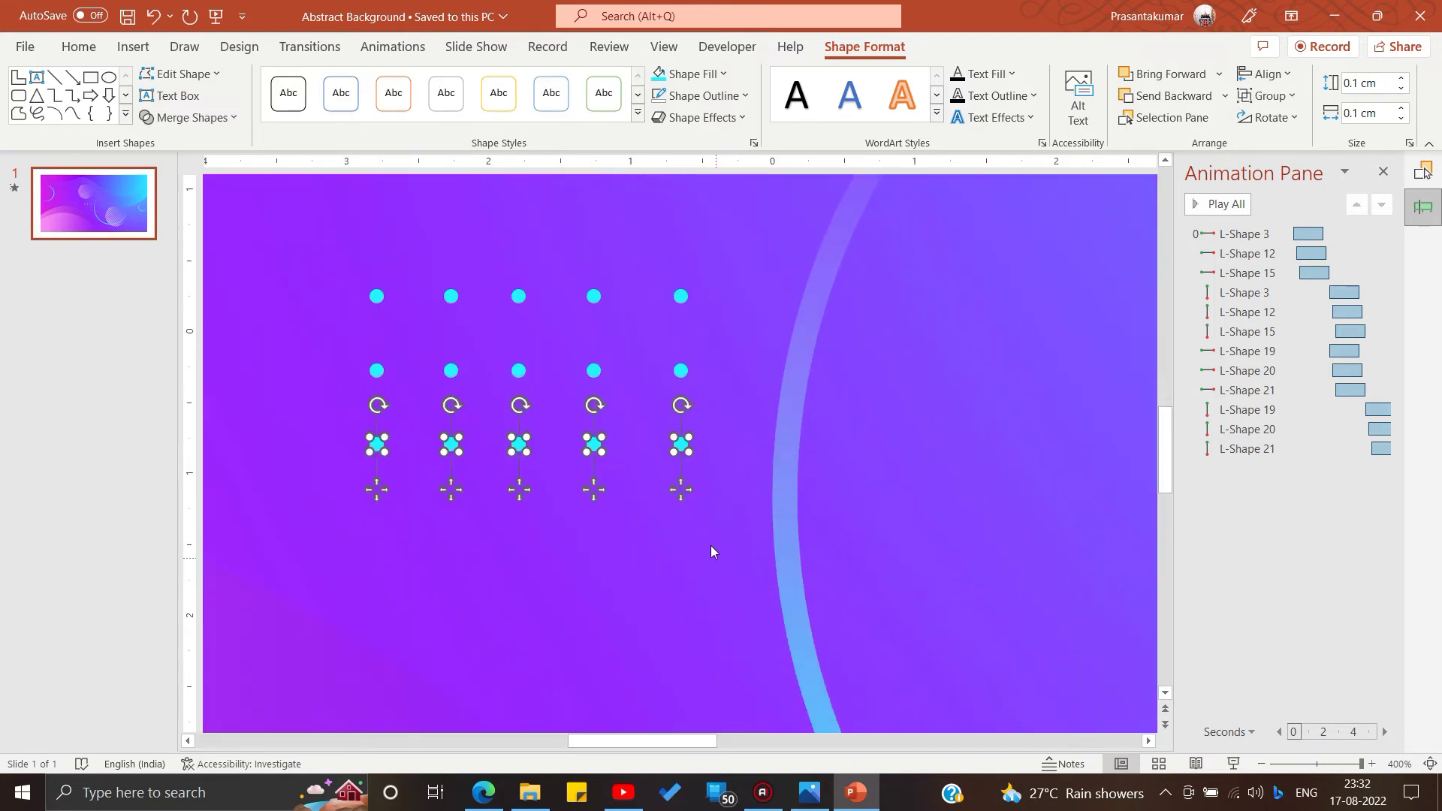
mouse_move(671, 579)
left_mouse_down()
mouse_move(676, 538)
mouse_move(680, 553)
left_mouse_up()
left_click(702, 604)
scroll(706, 531, "down", 1)
left_click(754, 560)
left_click(713, 588)
Group the short two-dot and three-dot diagonals at the grid's corner.
left_click(102, 430)
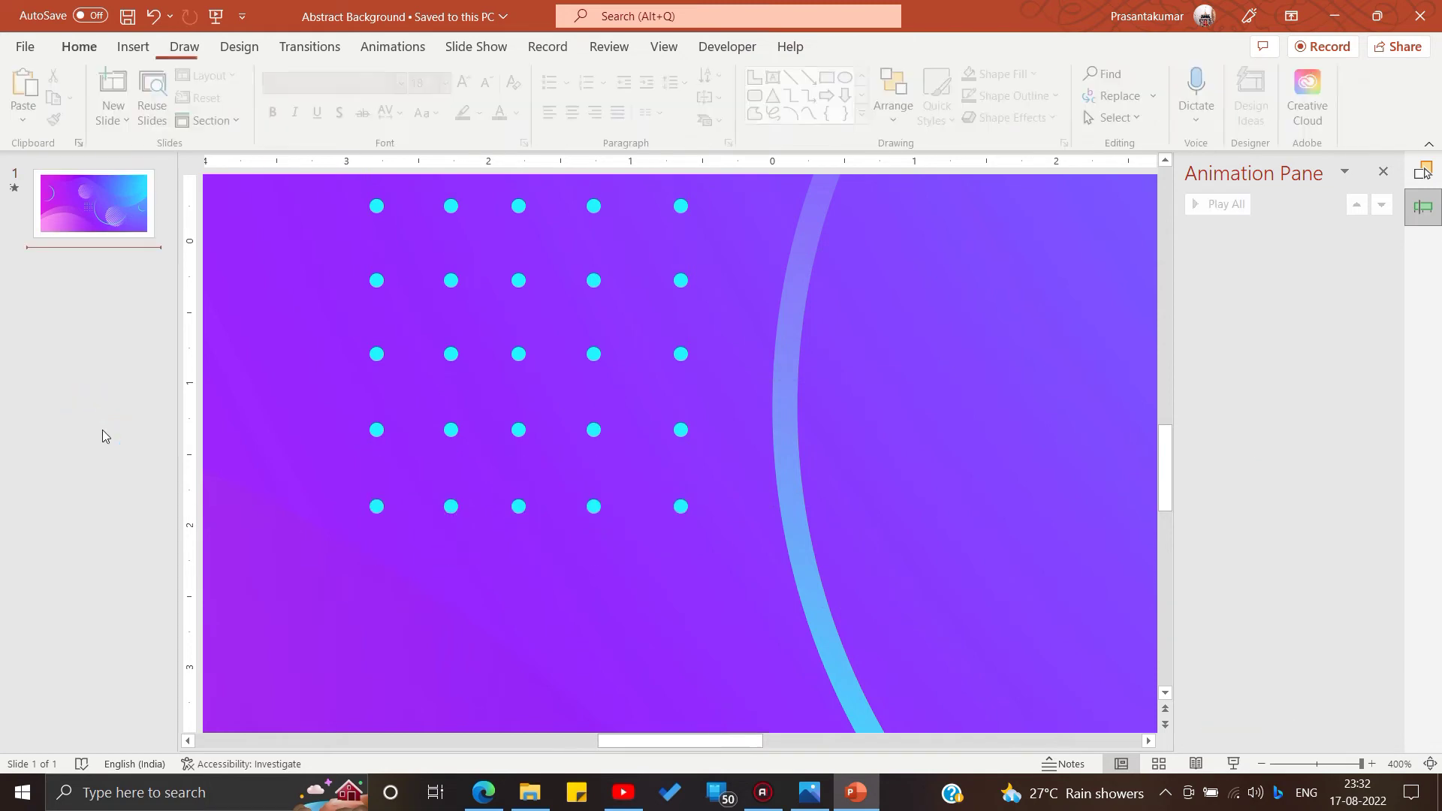
left_click(375, 279)
left_click(450, 205, "shift")
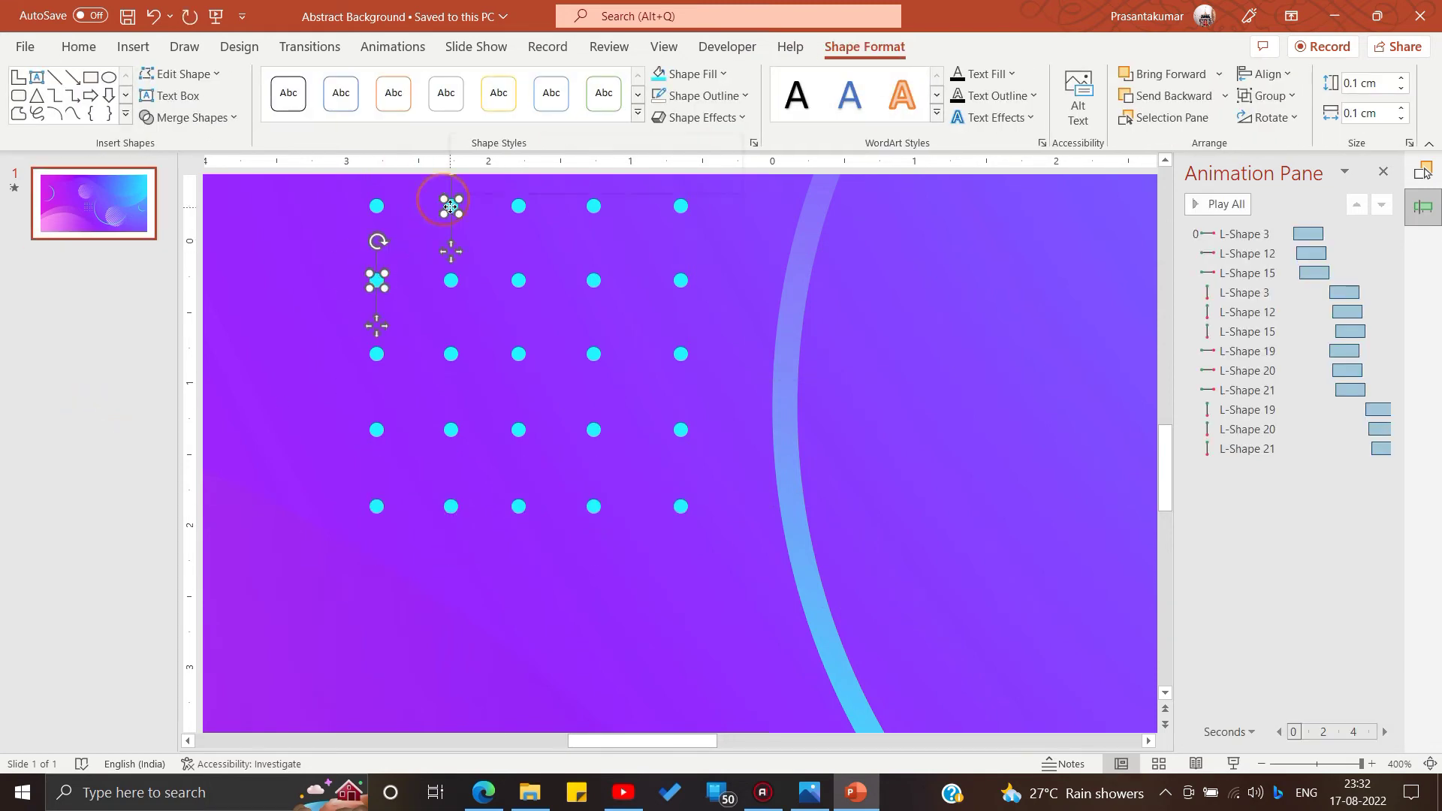
right_click(451, 207)
left_click(667, 376)
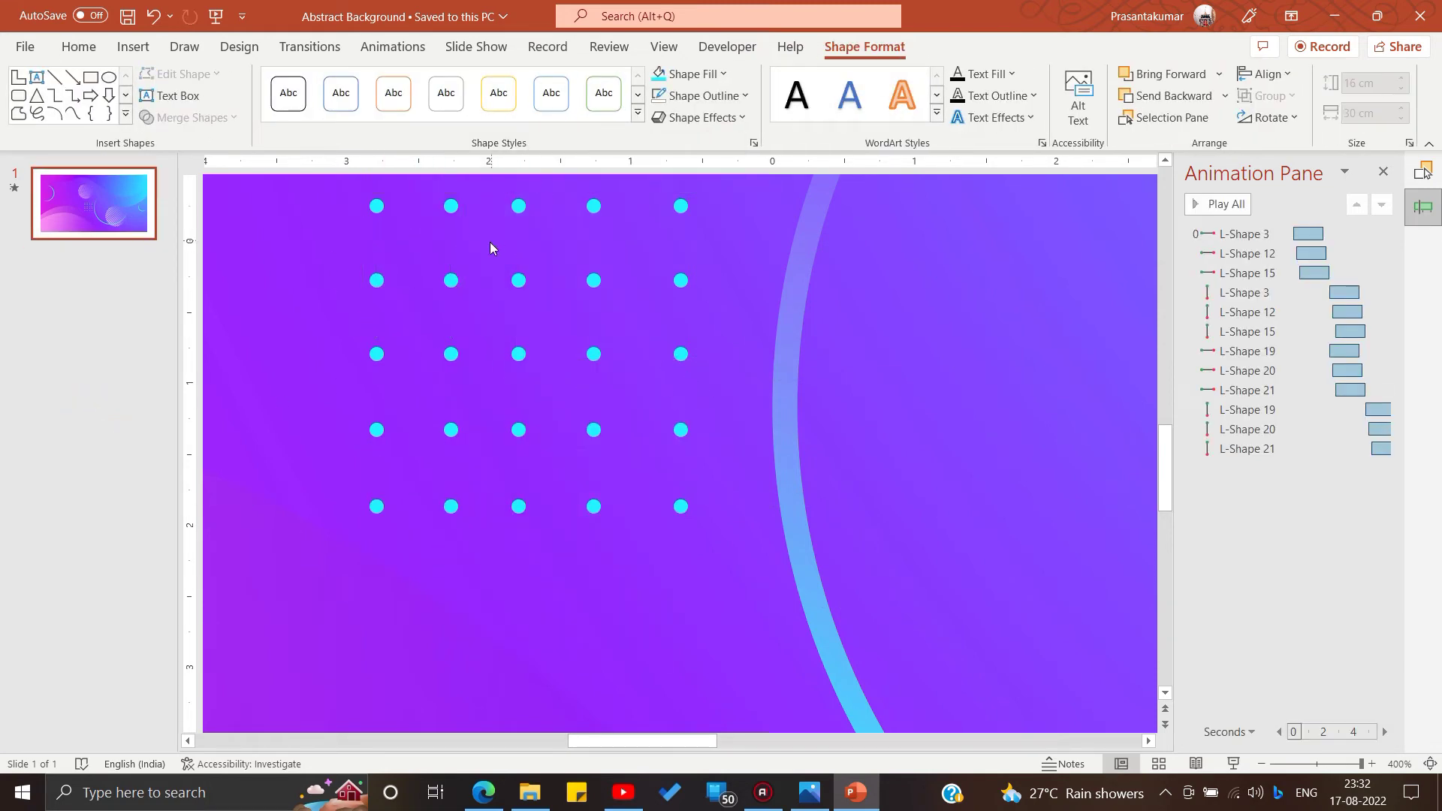
left_click(376, 354)
left_click(451, 280, "ctrl")
left_click(519, 206, "ctrl")
right_click(518, 206)
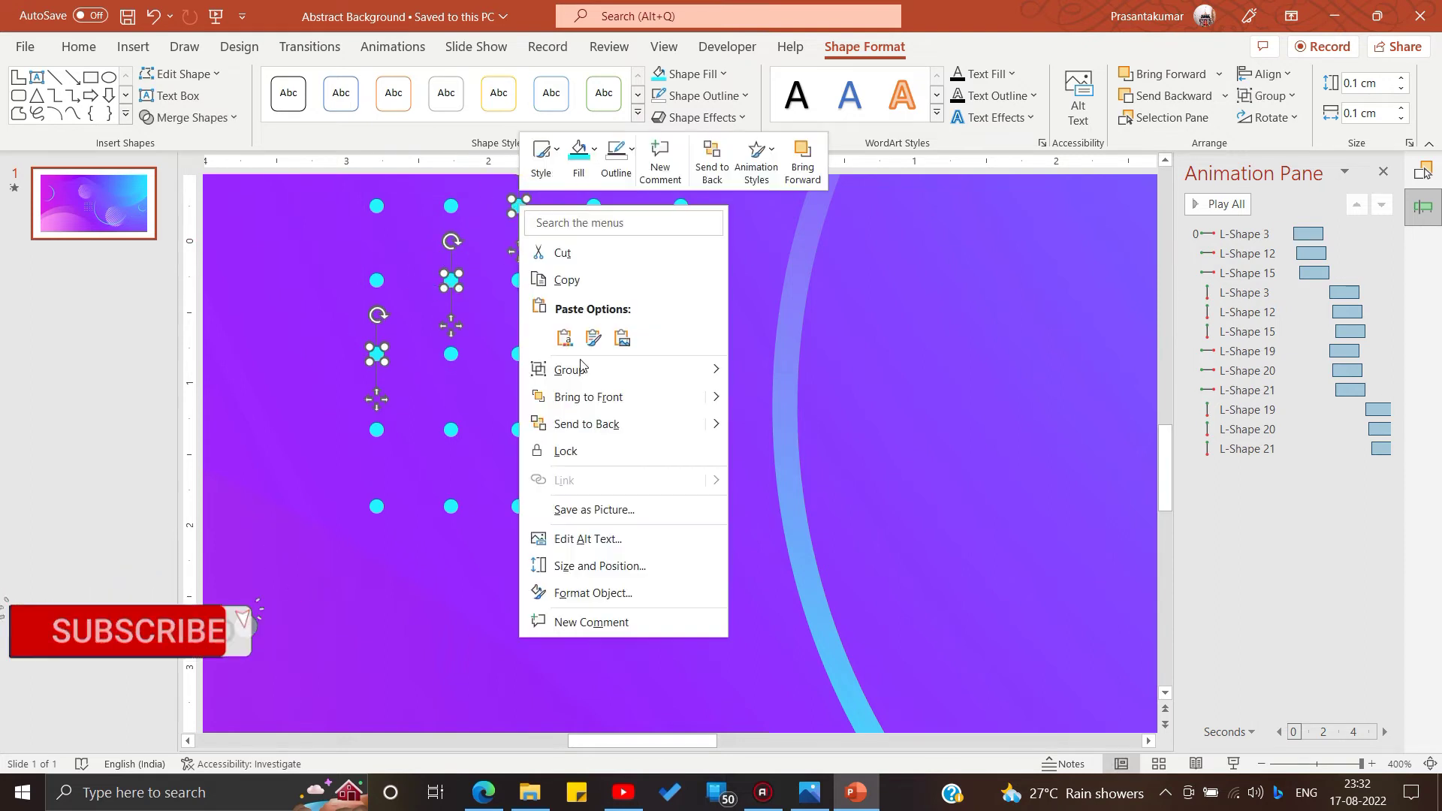
left_click(773, 371)
Group the four-dot diagonal of the dot grid.
left_click(376, 430)
left_click(451, 354, "ctrl")
left_click(519, 281, "ctrl")
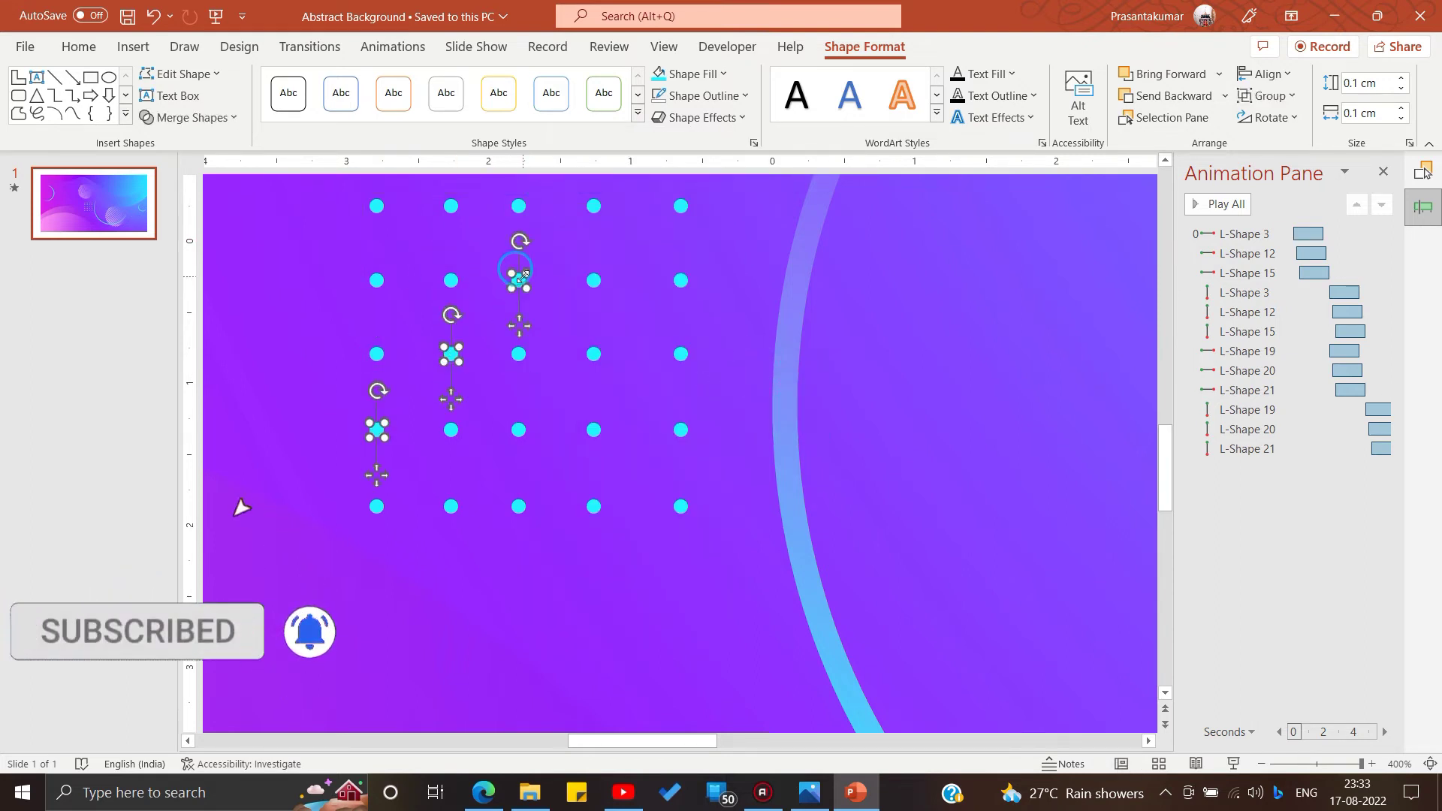
left_click(593, 206, "ctrl")
right_click(593, 206)
left_click(822, 380)
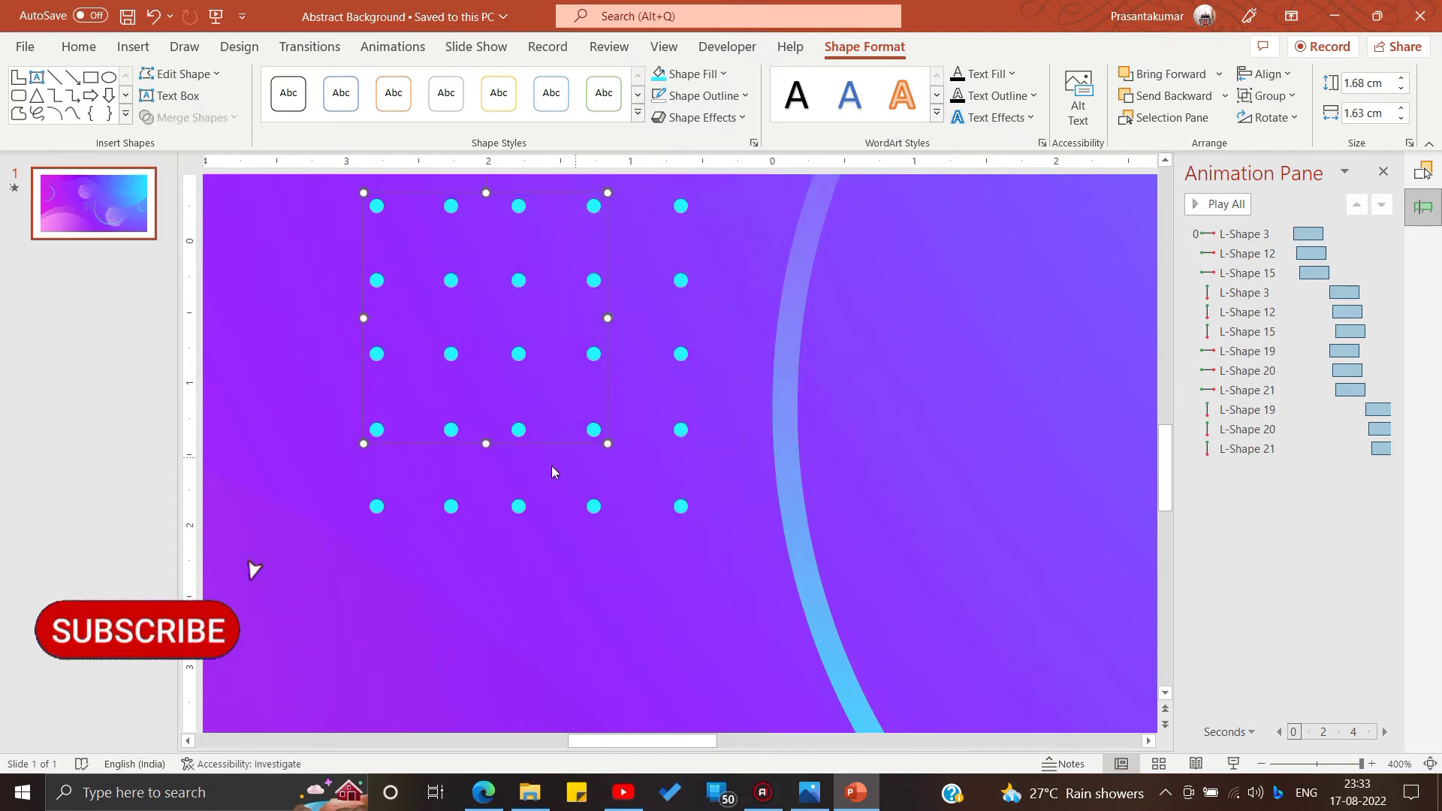
Group the long five-dot diagonal running corner to corner.
left_click(376, 507)
left_click(453, 430, "ctrl")
left_click(521, 354, "ctrl")
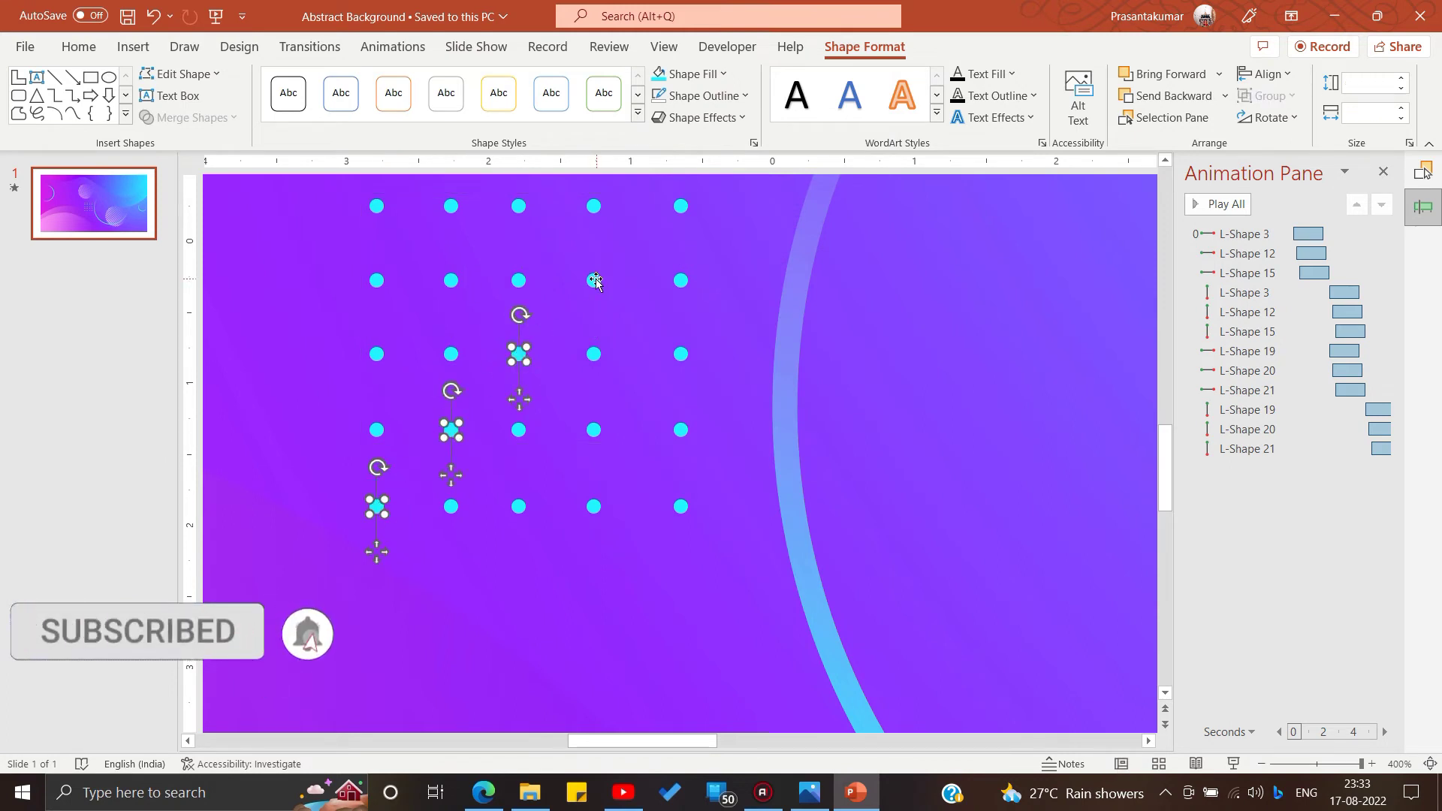
left_click(594, 280, "ctrl")
left_click(681, 206, "ctrl")
right_click(681, 205)
left_click(619, 409)
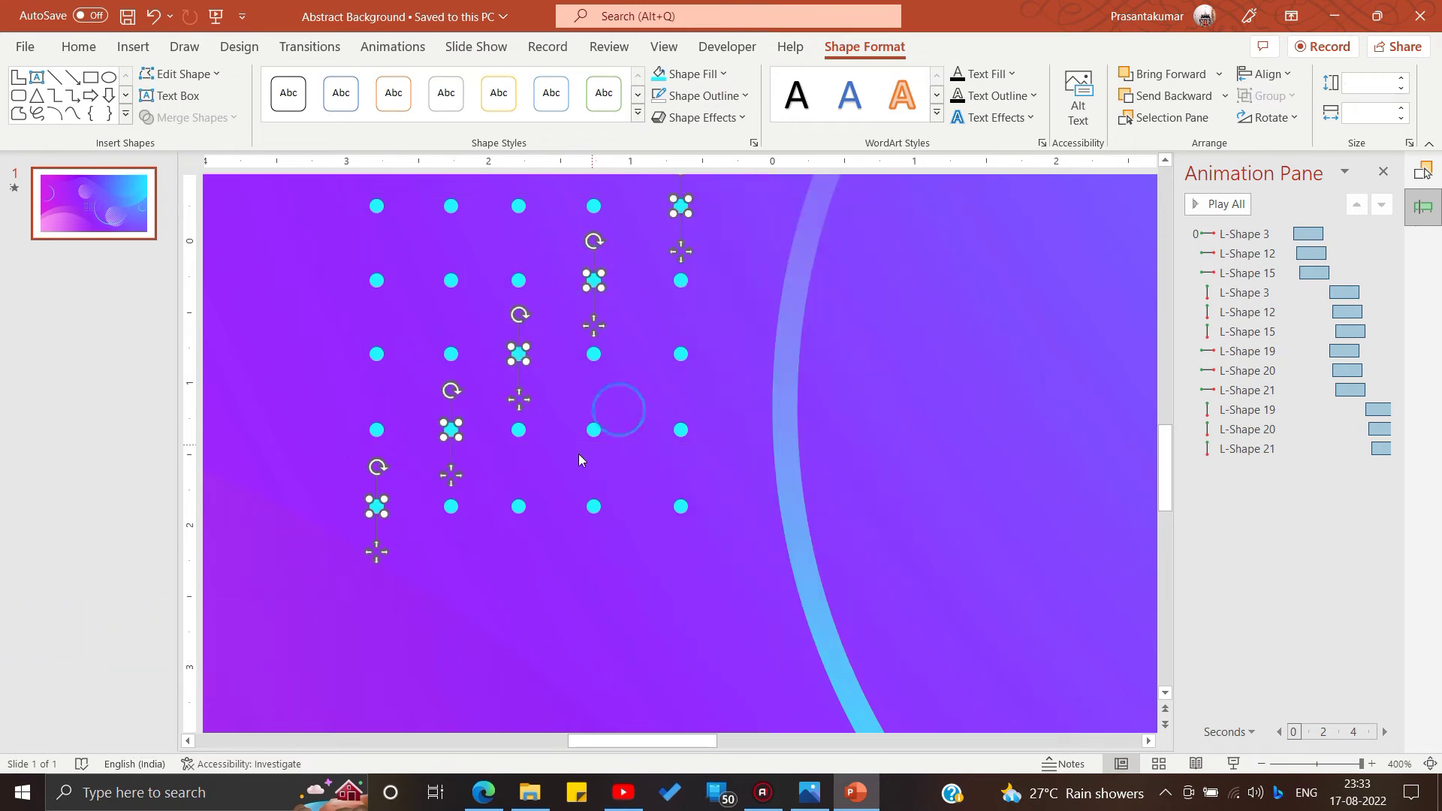
left_click(377, 429)
left_click(450, 430, "ctrl")
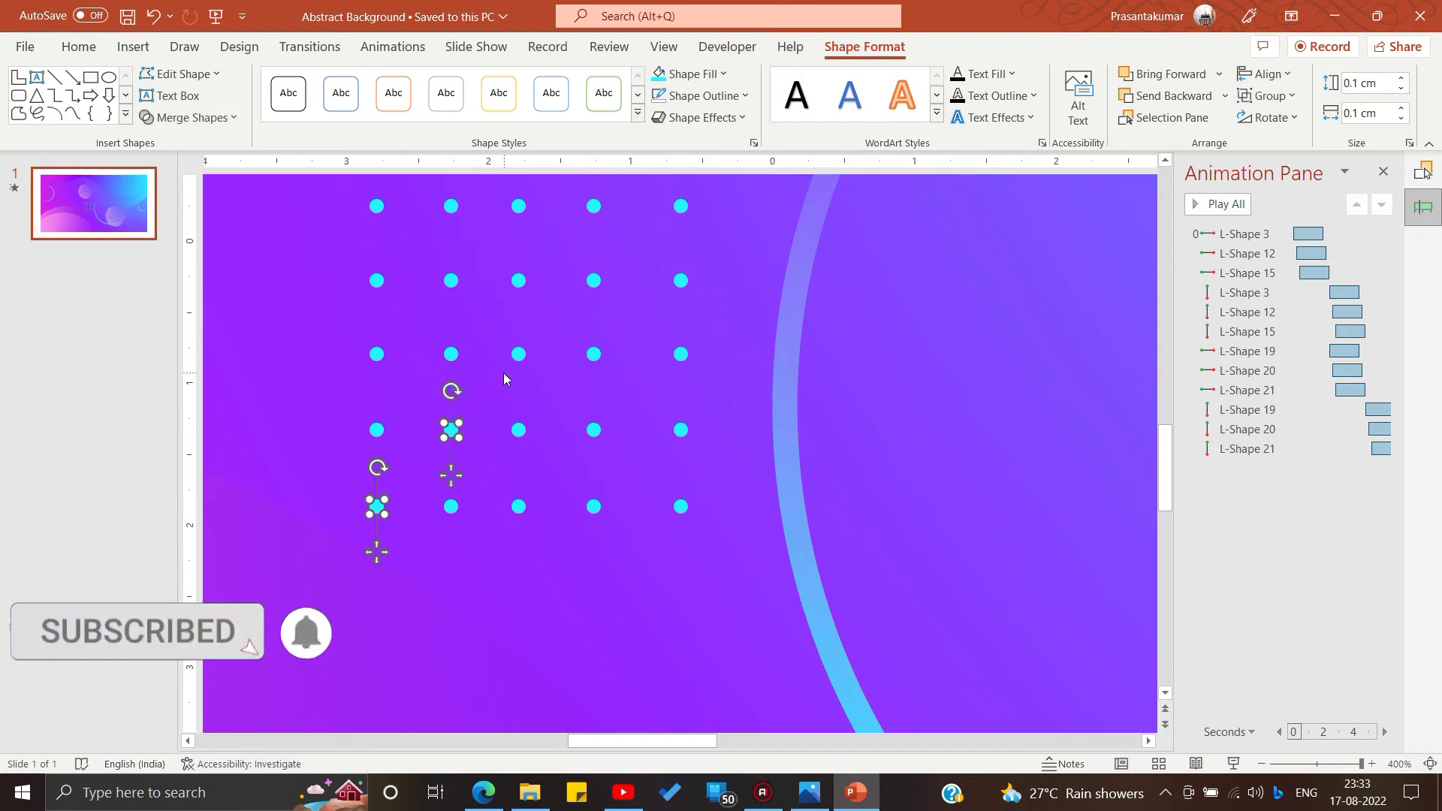
left_click(594, 280, "ctrl")
left_click(680, 206, "ctrl")
right_click(680, 207)
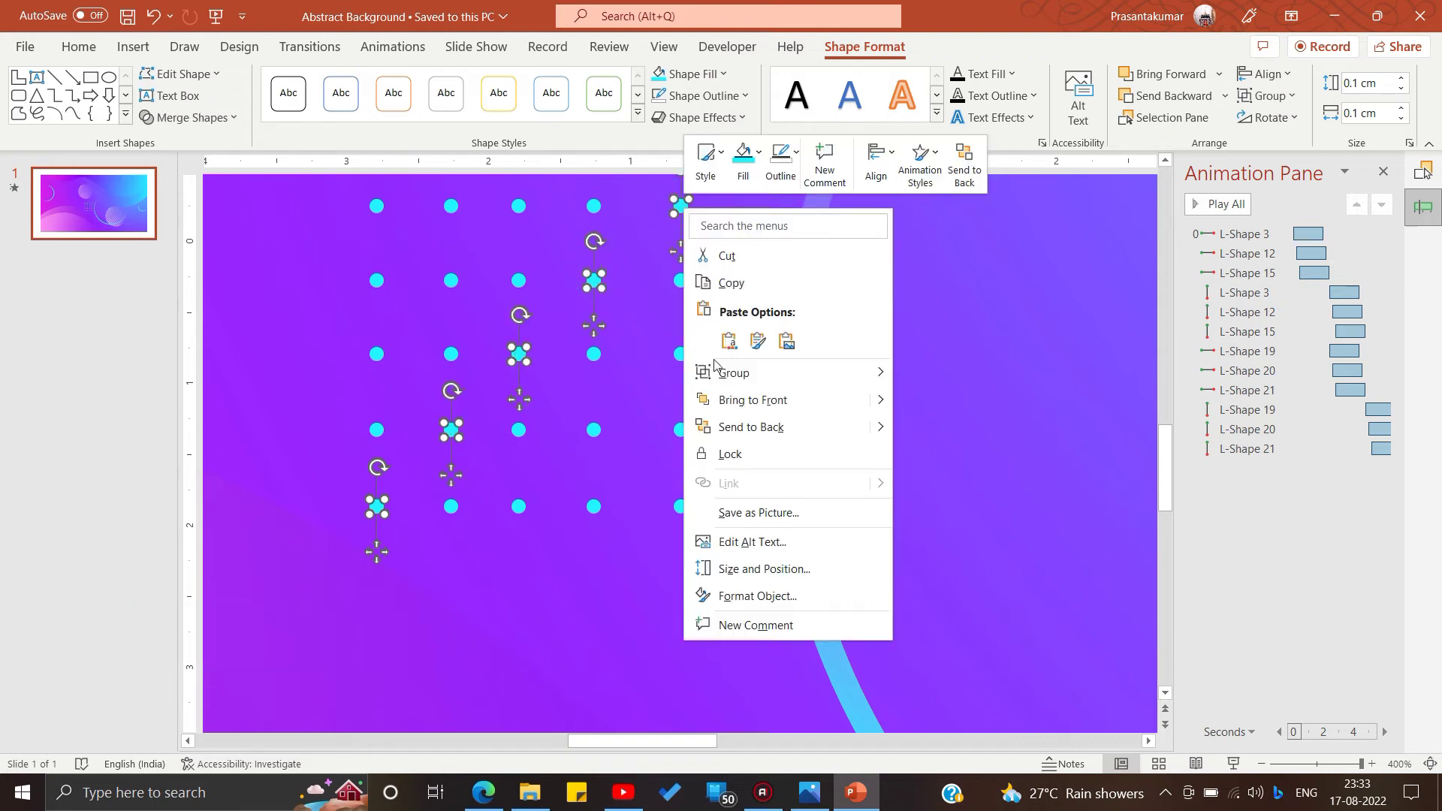
left_click(909, 382)
Group the remaining shorter diagonals on the lower-right side, ending with the final pair.
left_click(450, 507)
left_click(519, 430, "ctrl")
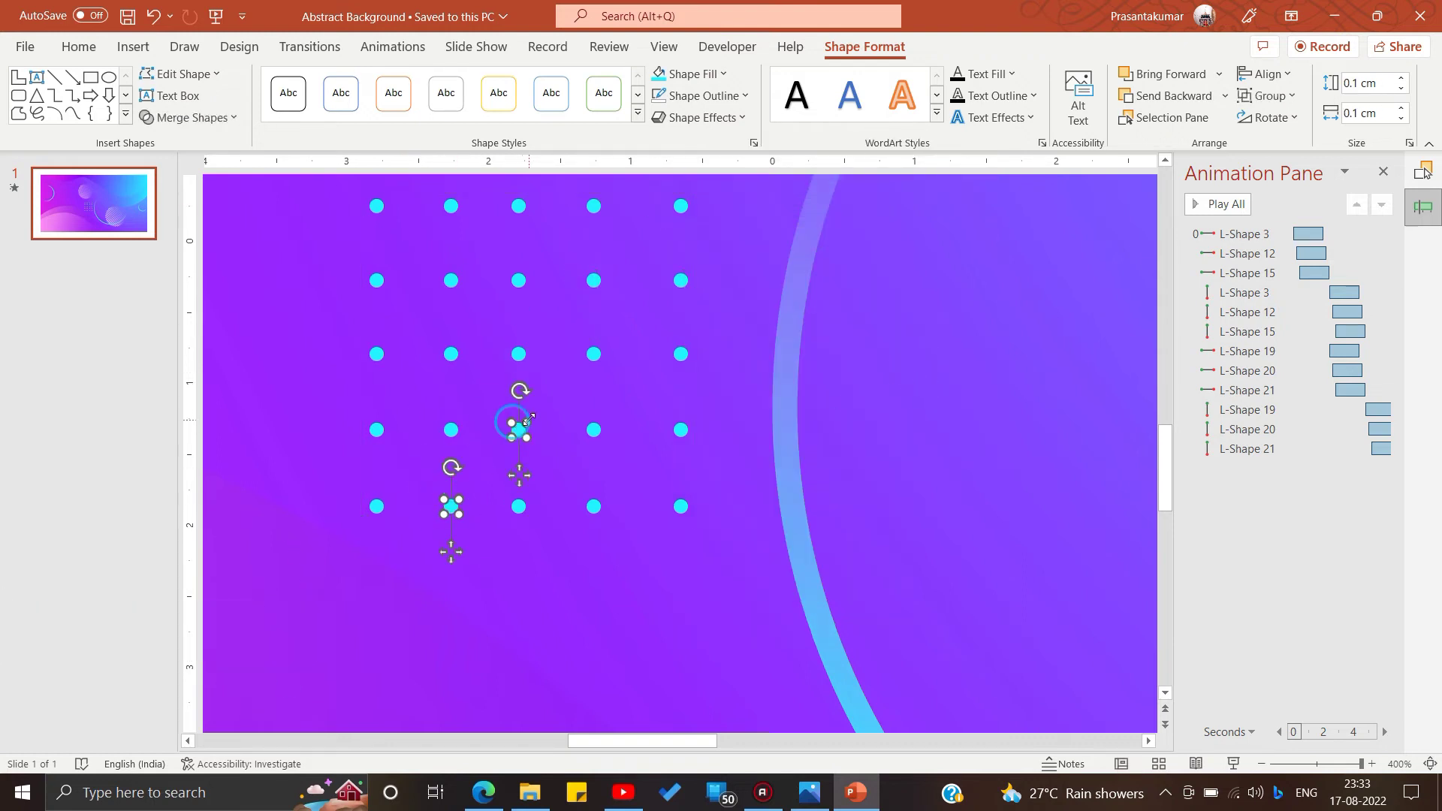
left_click(681, 281, "ctrl")
right_click(681, 281)
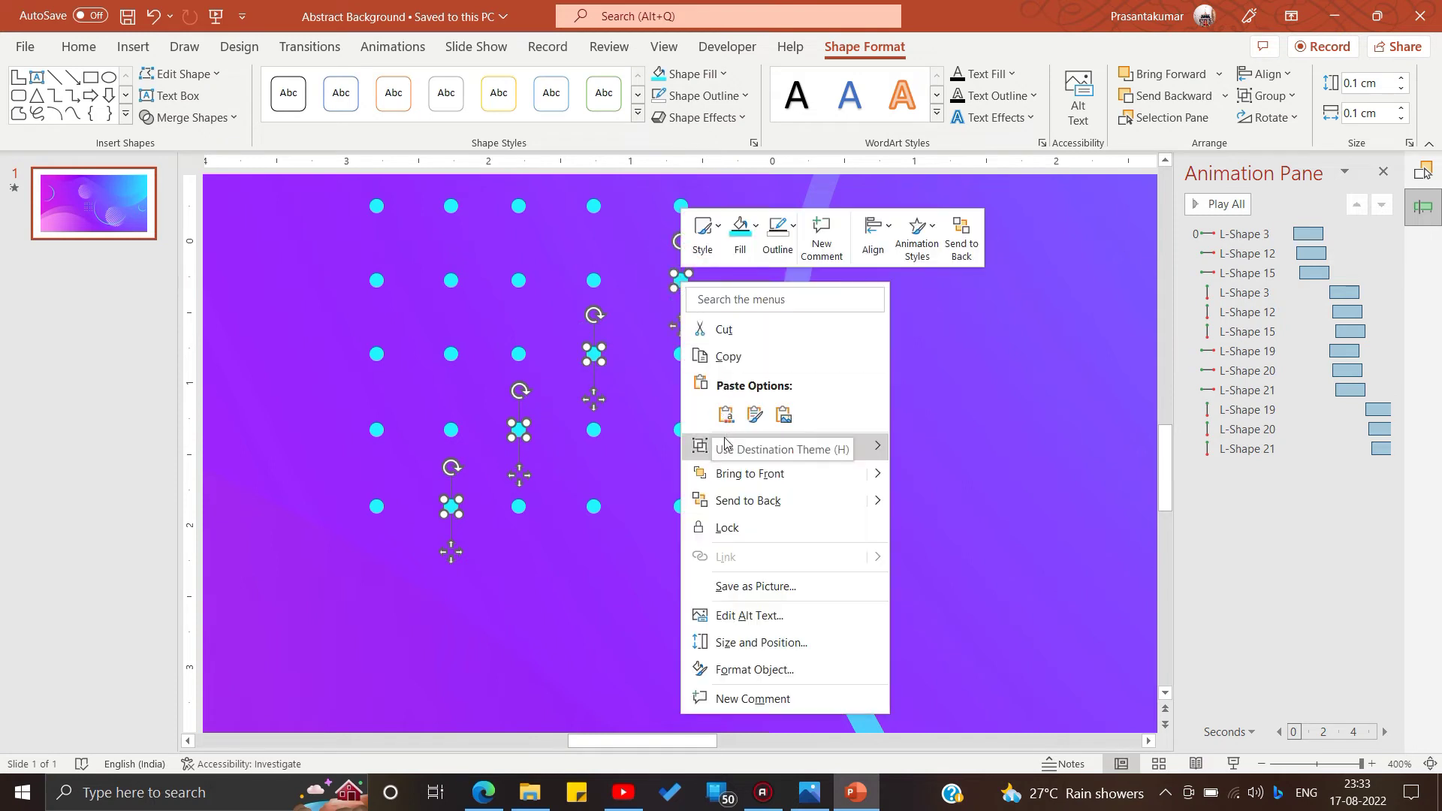
left_click(917, 443)
left_click(518, 506)
left_click(605, 419, "ctrl")
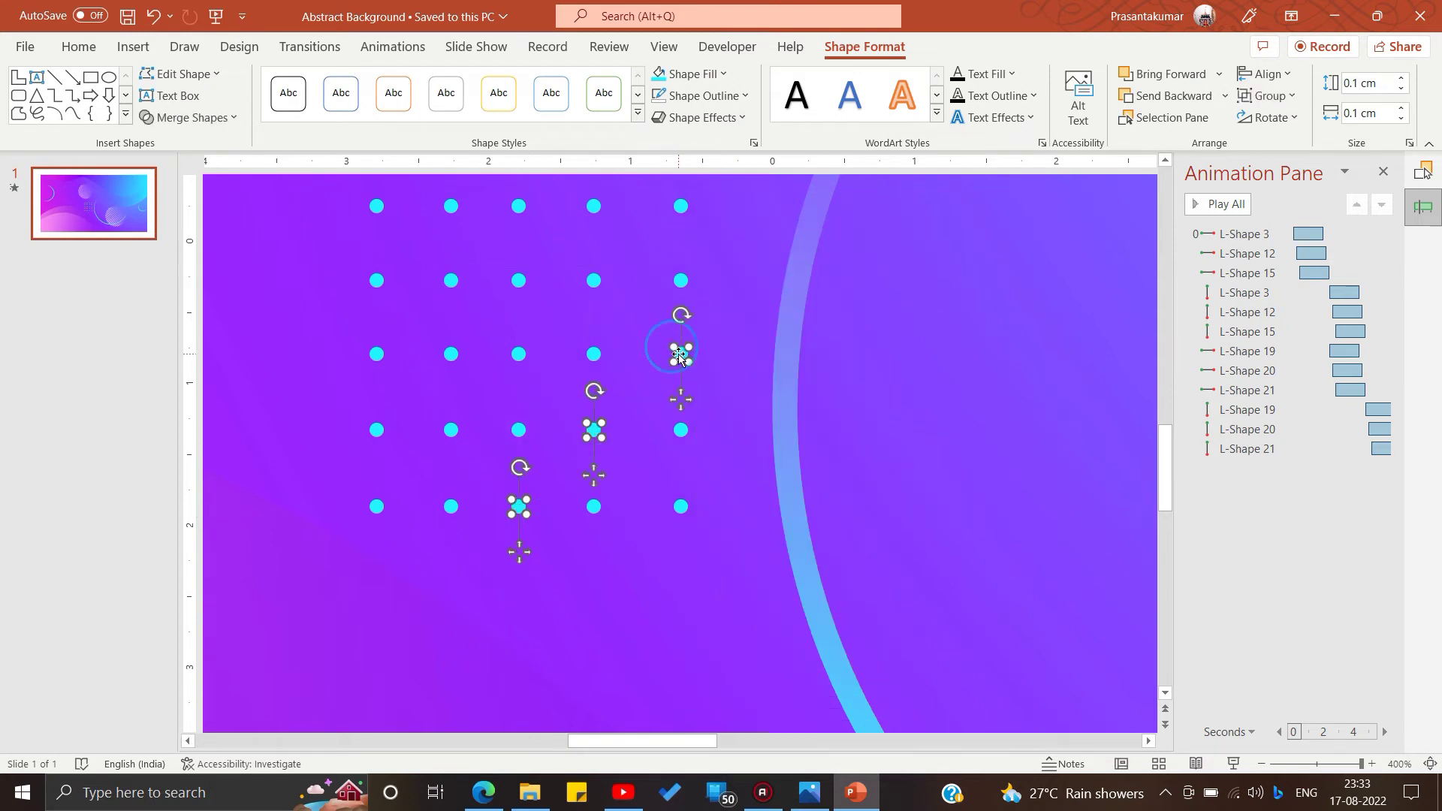
right_click(680, 354)
left_click(924, 505)
left_click(594, 507)
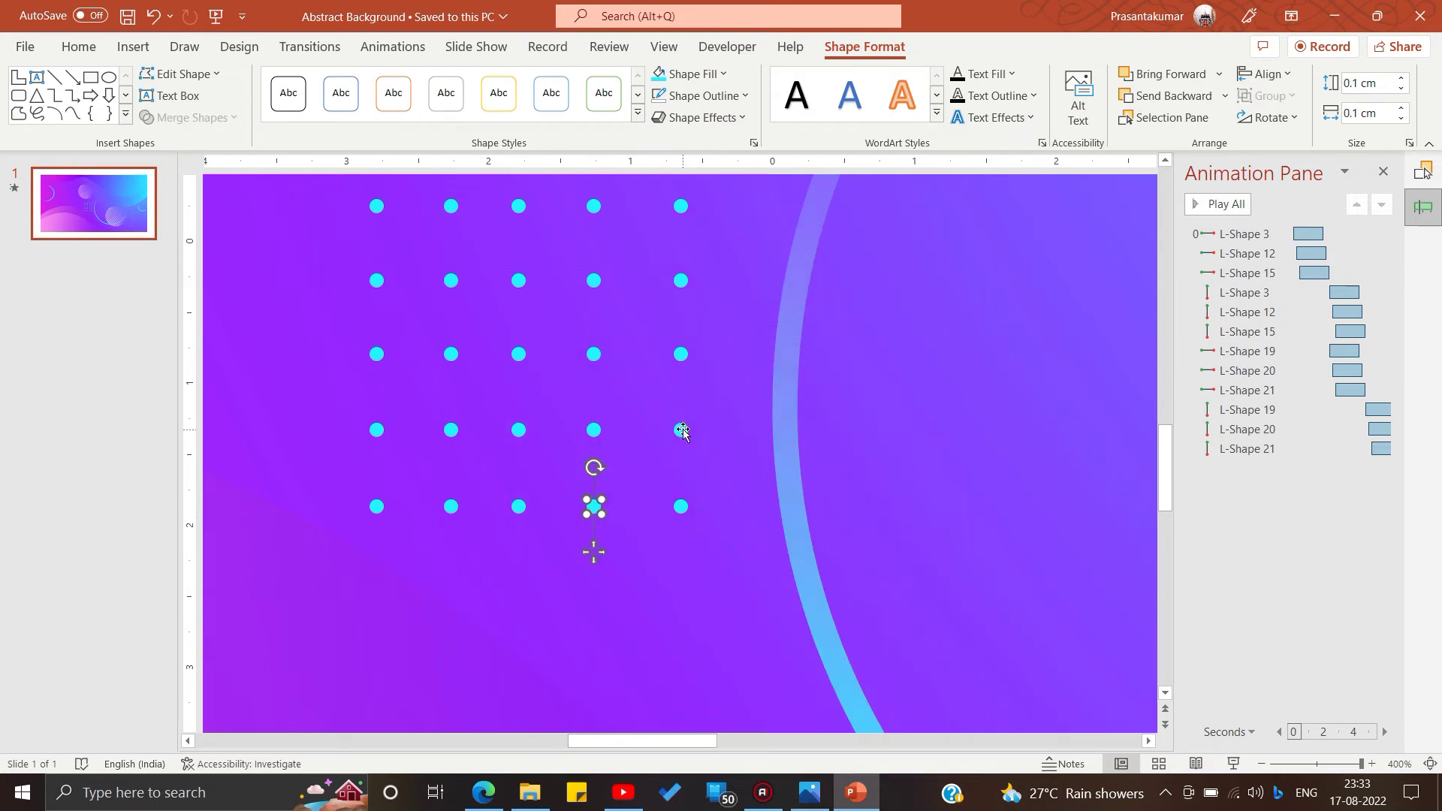
left_click(682, 431, "ctrl")
right_click(682, 431)
left_click(931, 504)
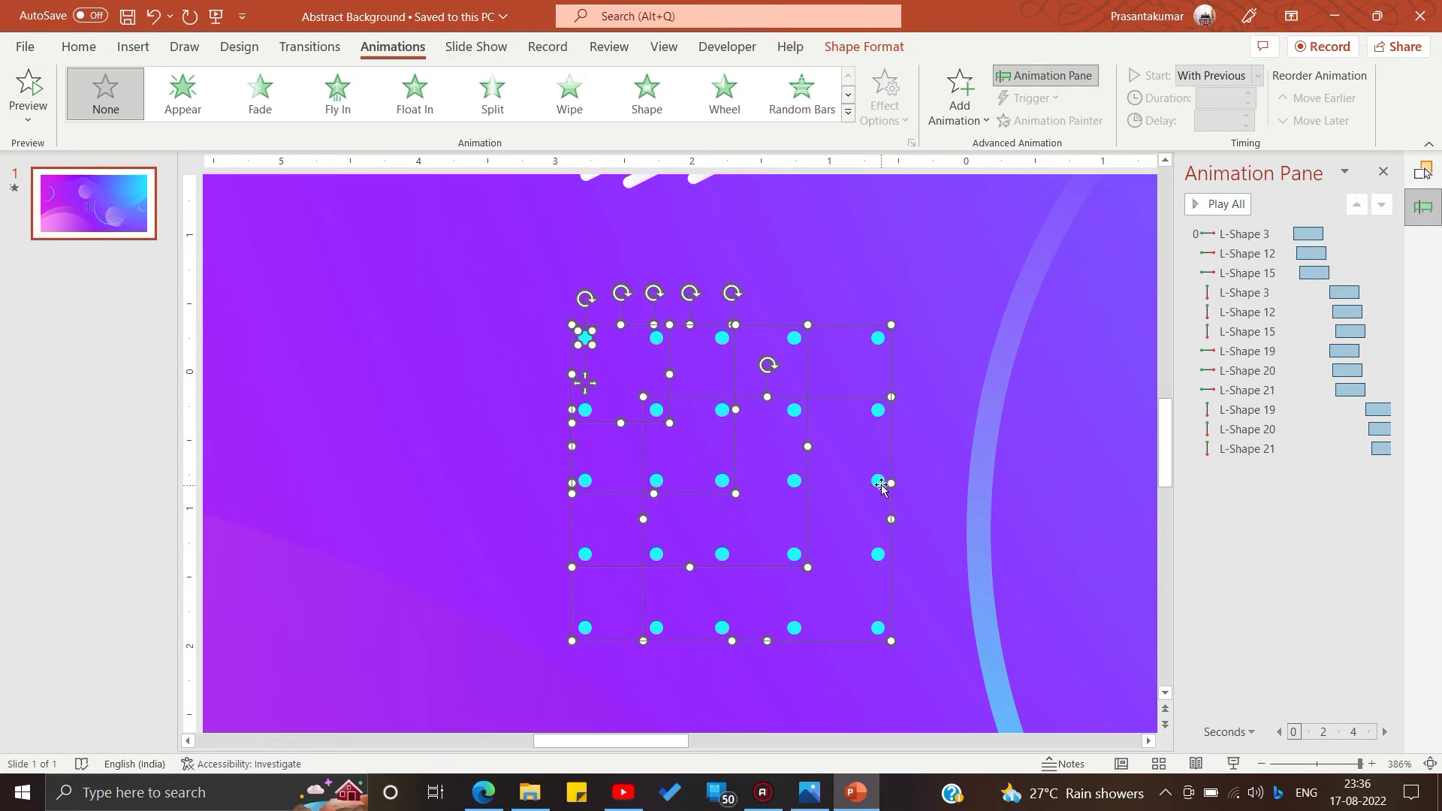
Add an Appear entrance to the dot groups and put Oval 122 and Group 147 first.
left_click(182, 94)
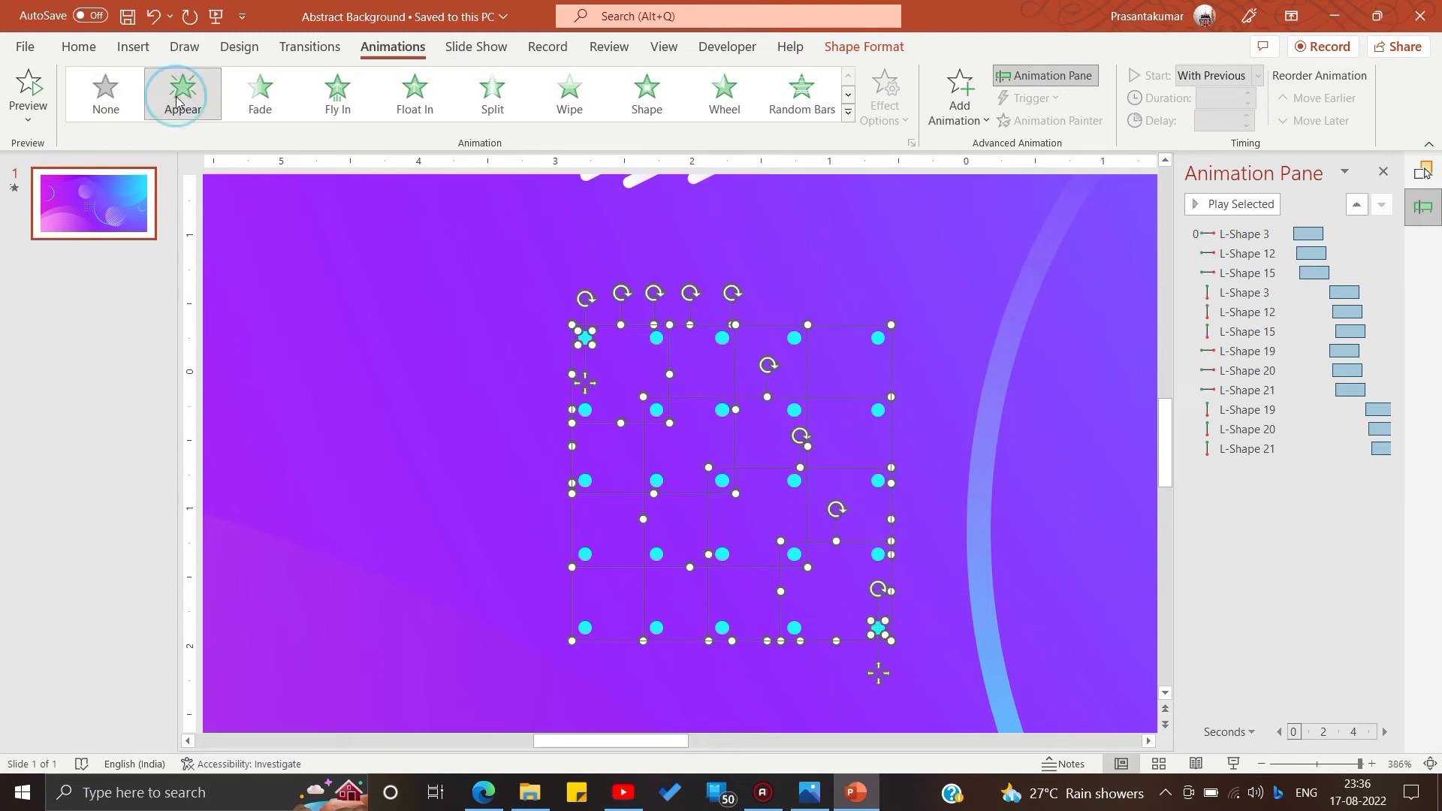
left_click(1341, 656)
left_click_drag(1358, 235, 1358, 231)
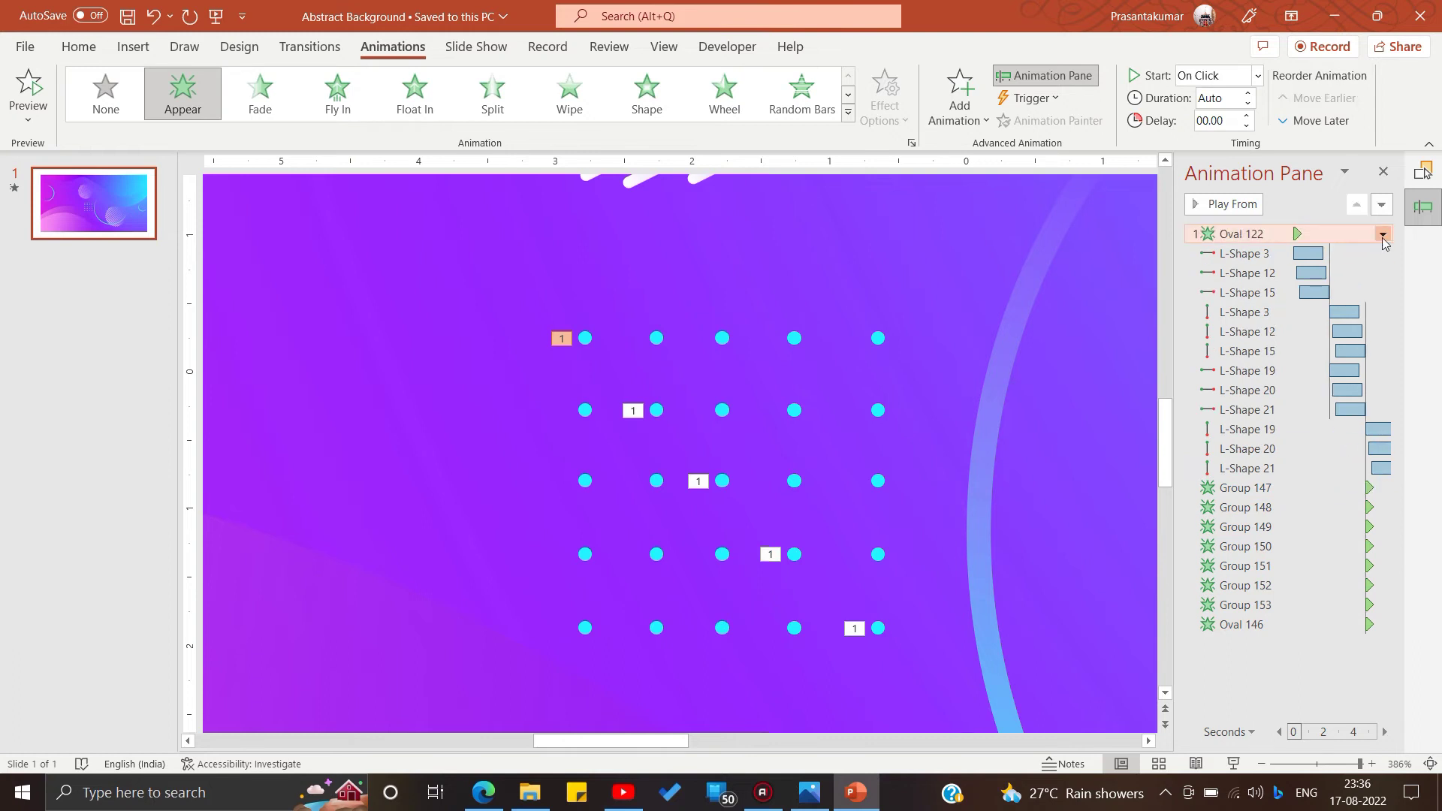
left_click_drag(1334, 487, 1341, 259)
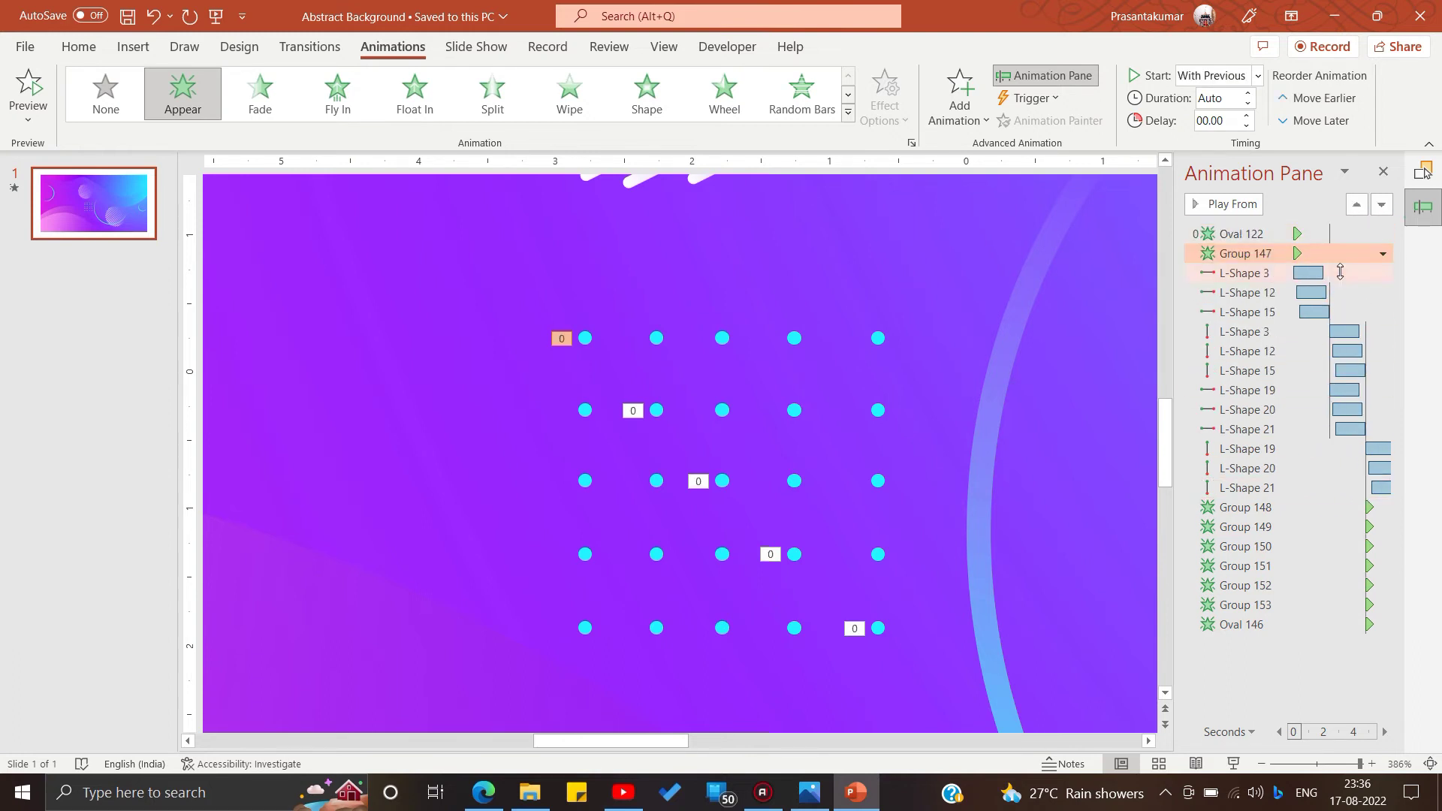
left_click(1337, 505, "ctrl")
mouse_move(1330, 631)
left_mouse_down()
mouse_move(1352, 510)
mouse_move(1345, 263)
left_mouse_up()
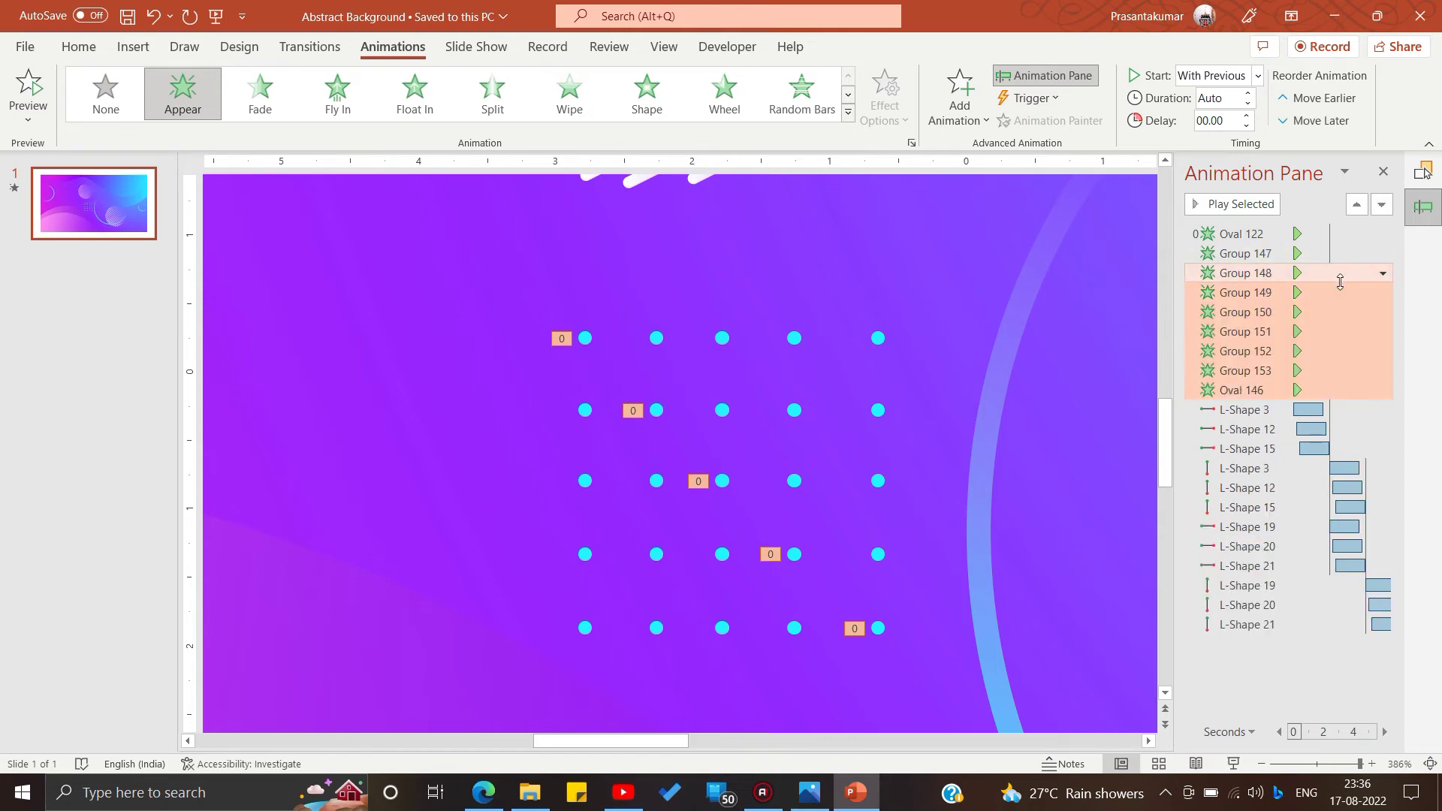
left_click(1253, 260)
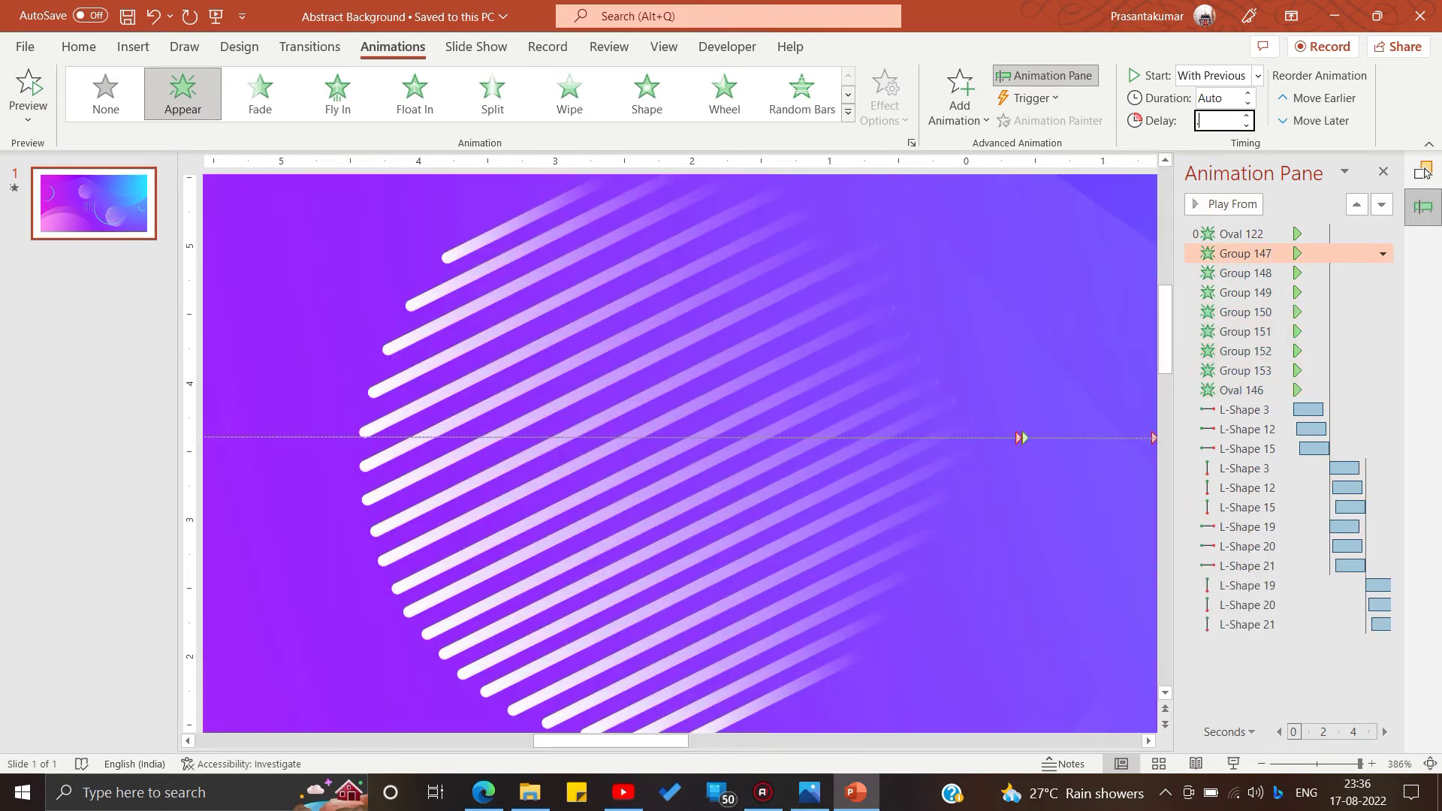
left_click(1223, 120)
type("00.2")
Stagger the entrance delays from 0.4 s for Group 148 up to 1.60 s for Oval 146.
left_click(1288, 273)
double_click(1230, 119)
type("4")
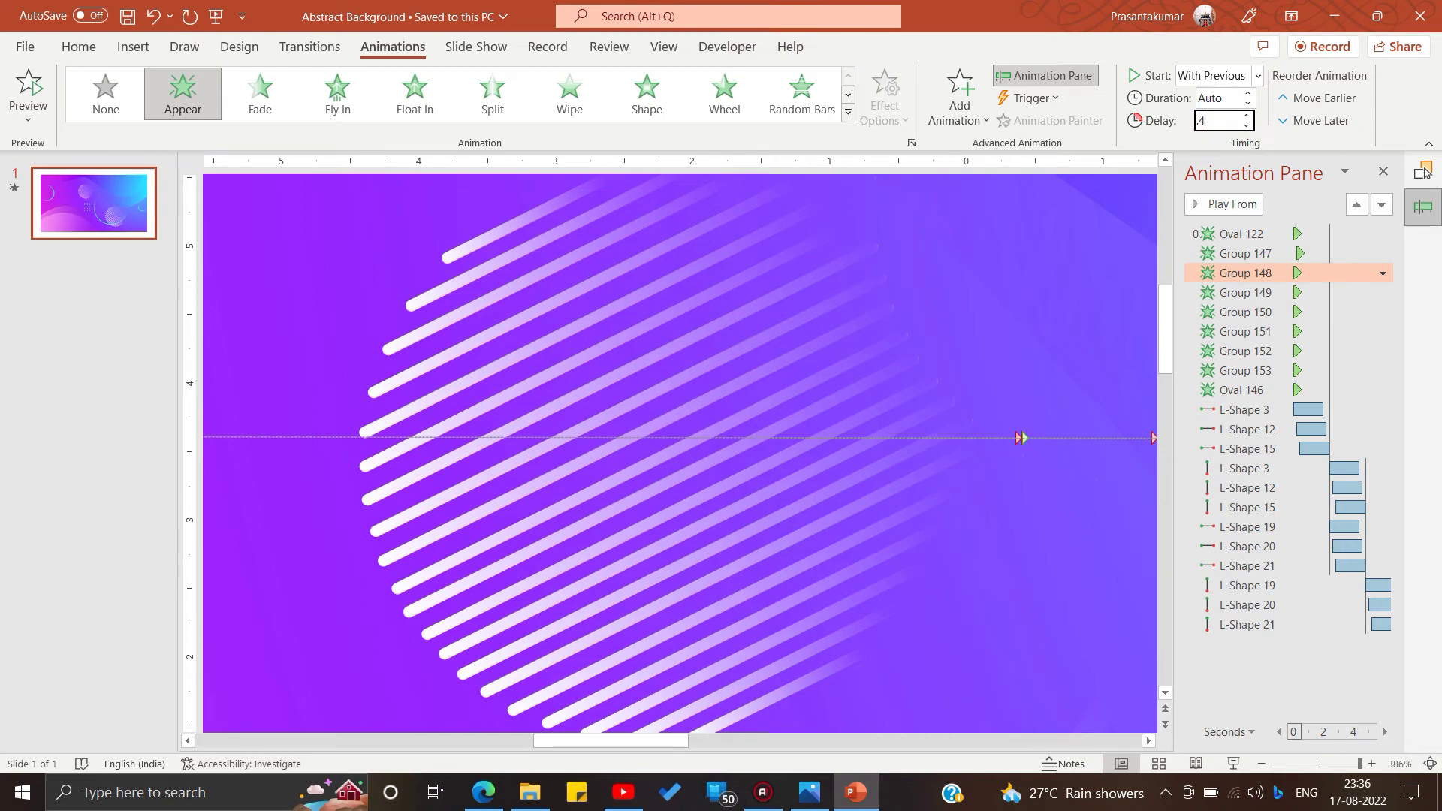
left_click(1287, 293)
double_click(1230, 119)
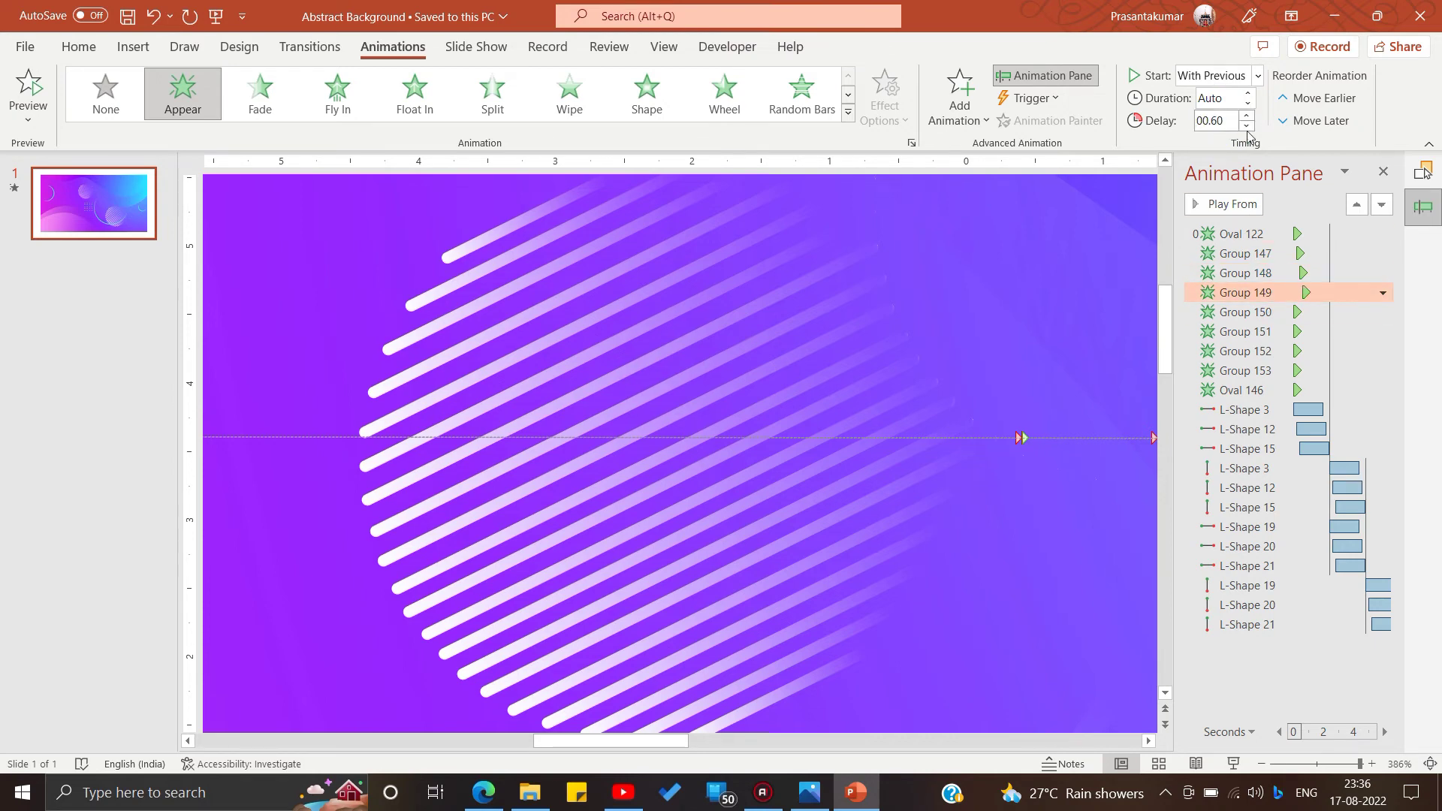
left_click(1280, 309)
left_click(1277, 331)
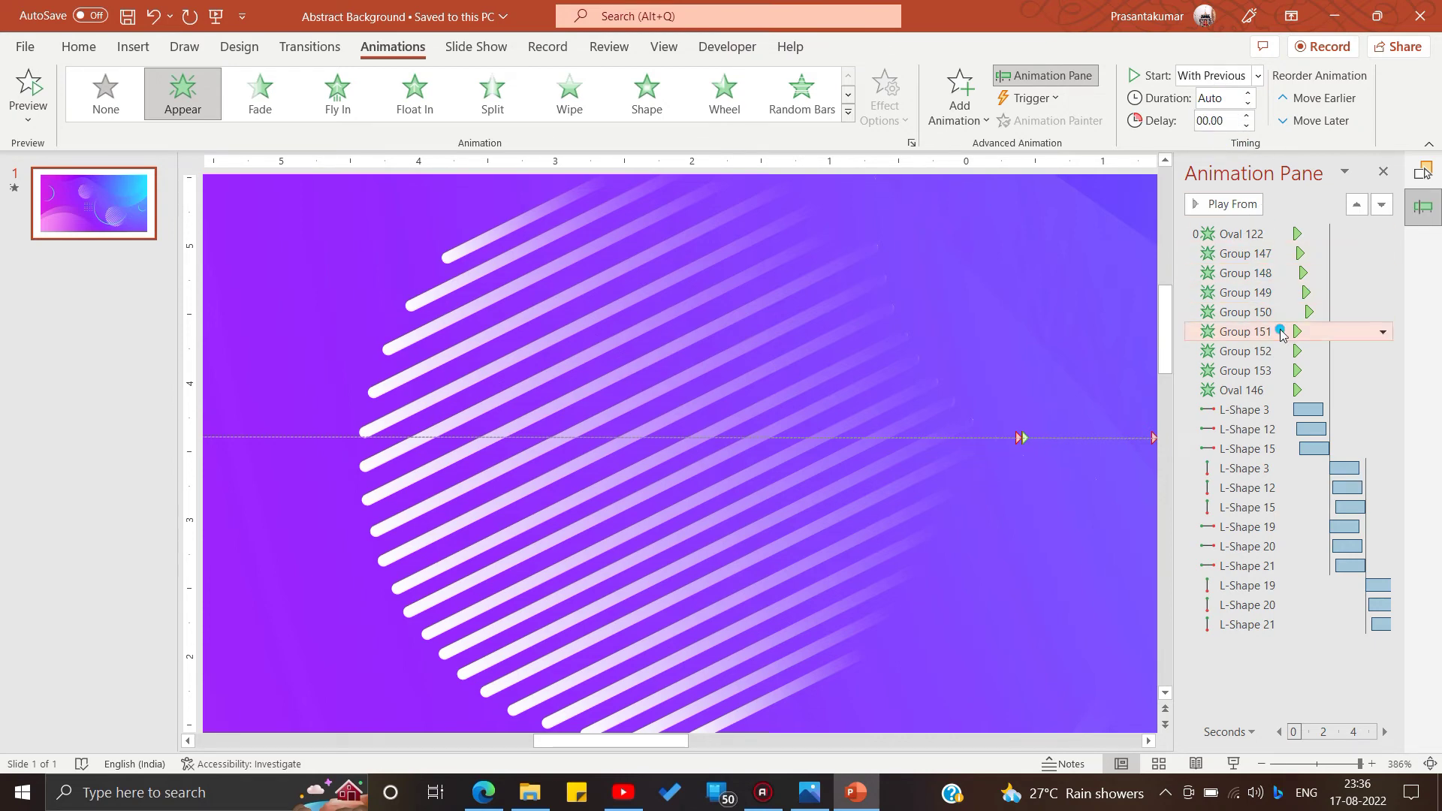
double_click(1232, 123)
left_click(1277, 350)
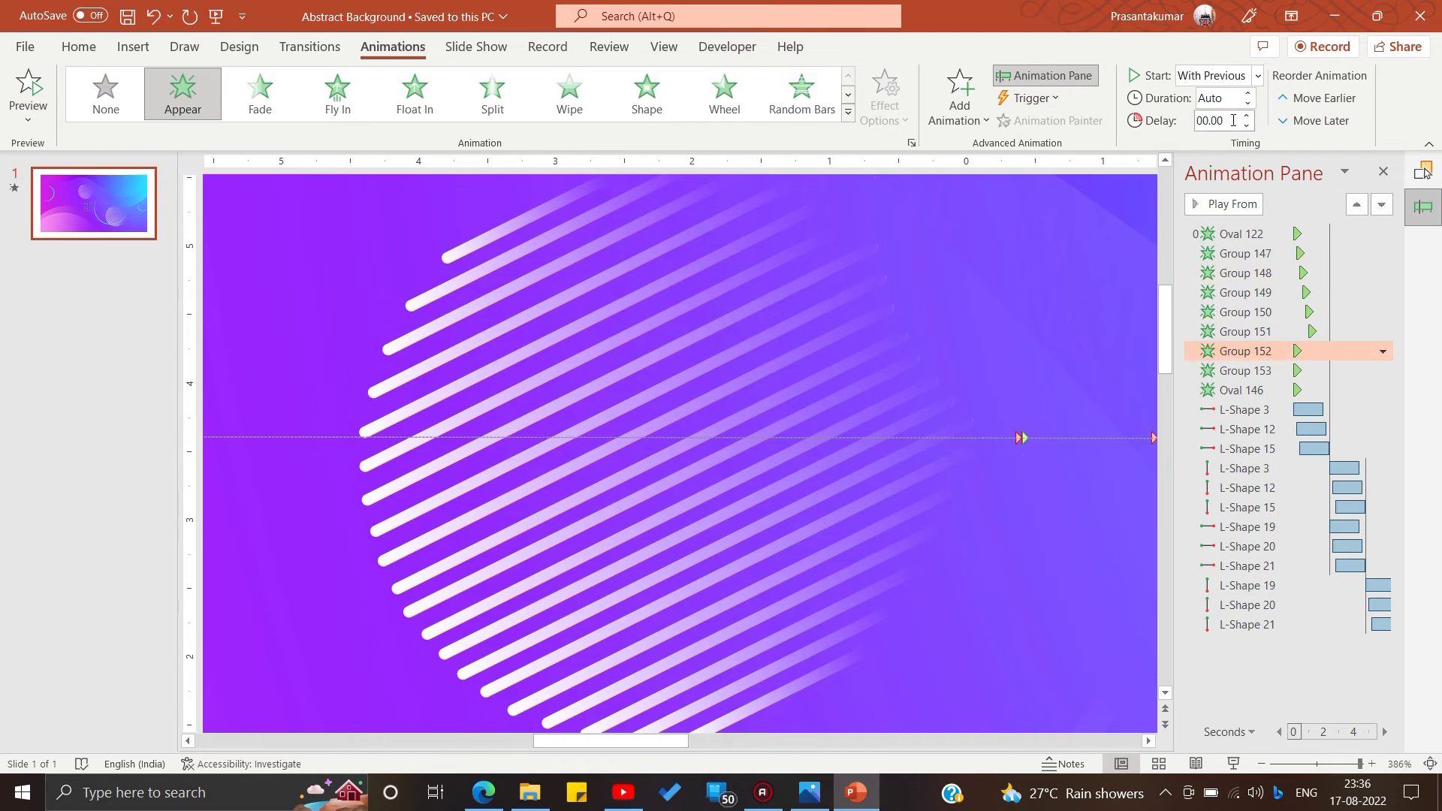
type("01.2")
key("Down")
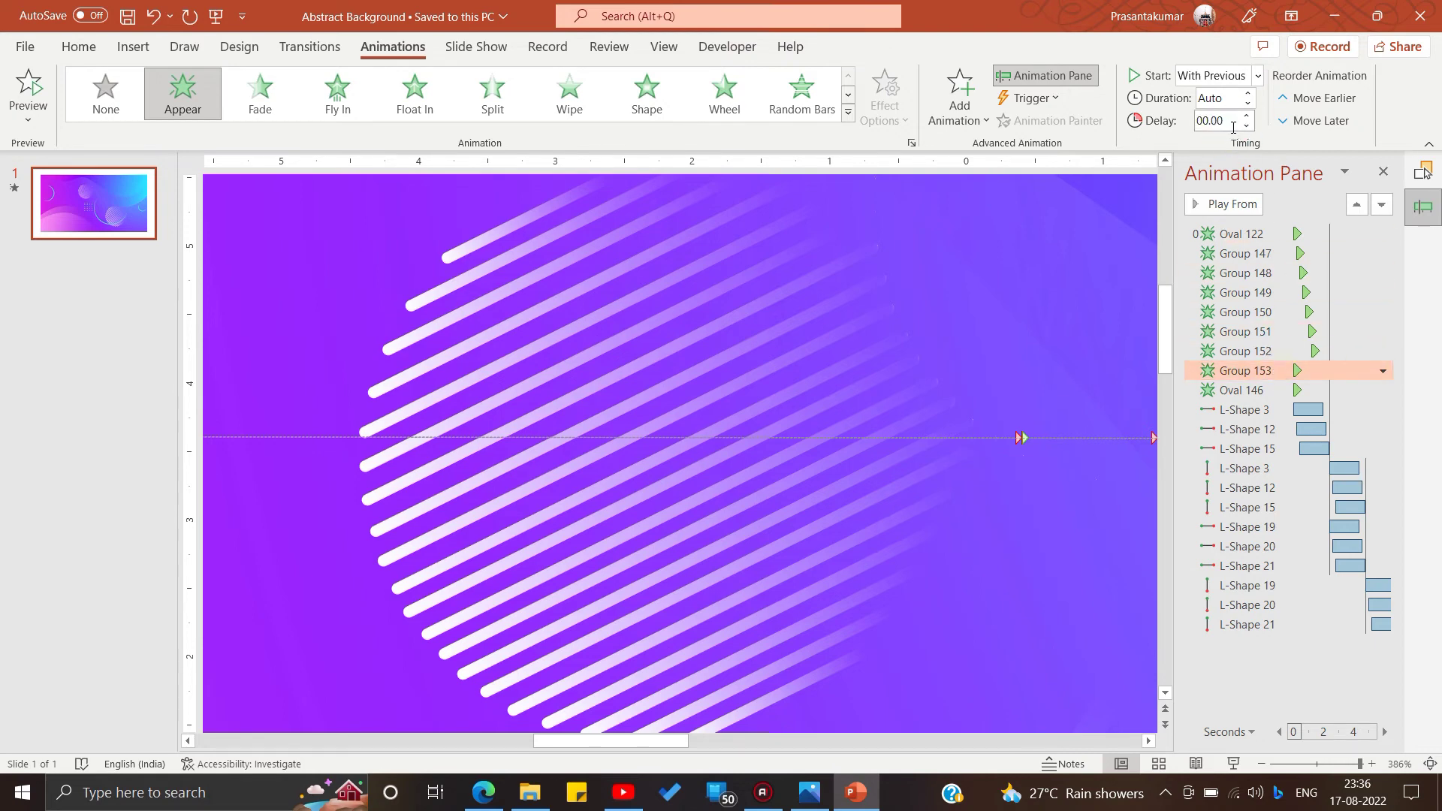
left_click(1262, 388)
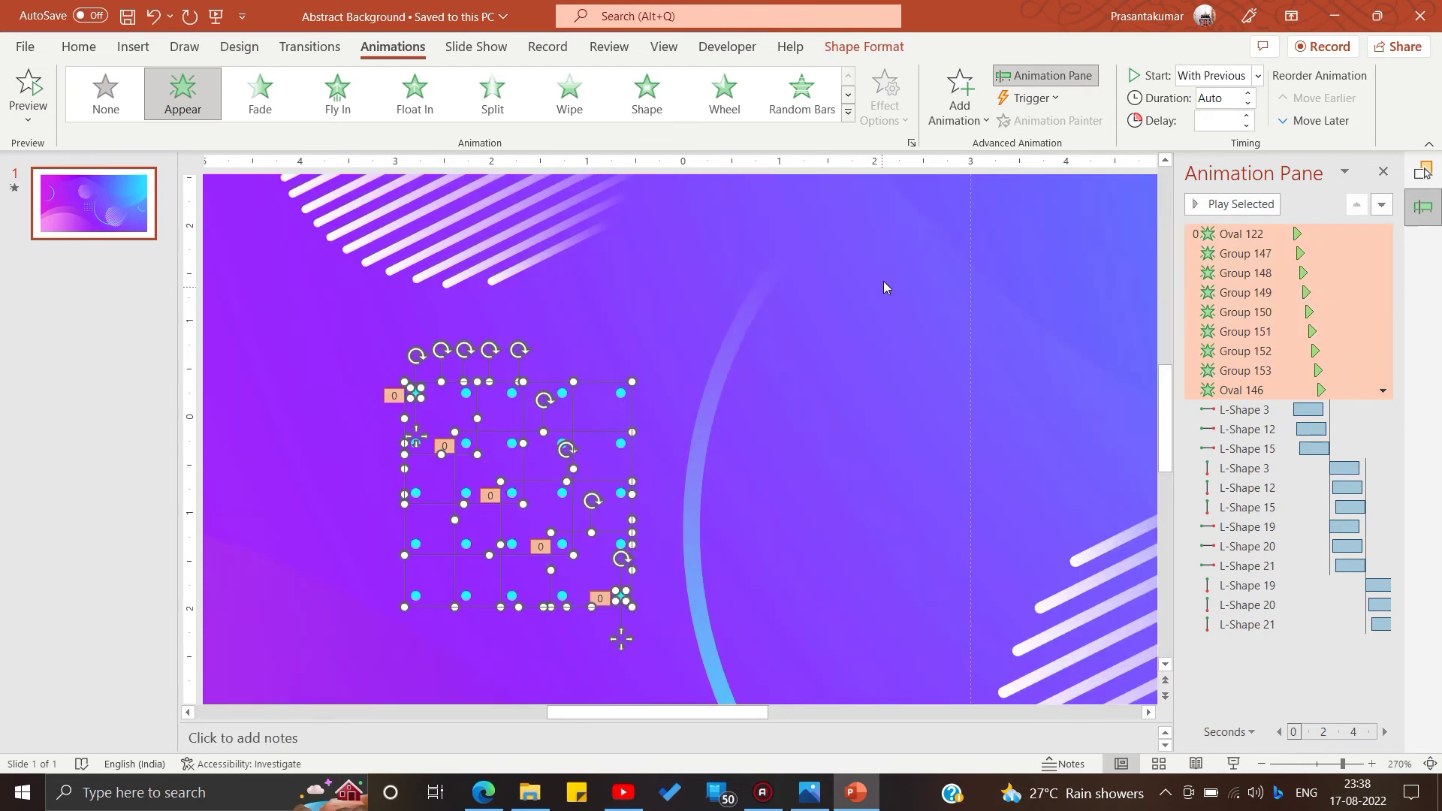
Add a Disappear exit to the dot groups, move it above the L-Shapes, start With Previous.
left_click(960, 94)
scroll(1014, 301, "down", 4)
left_click(960, 338)
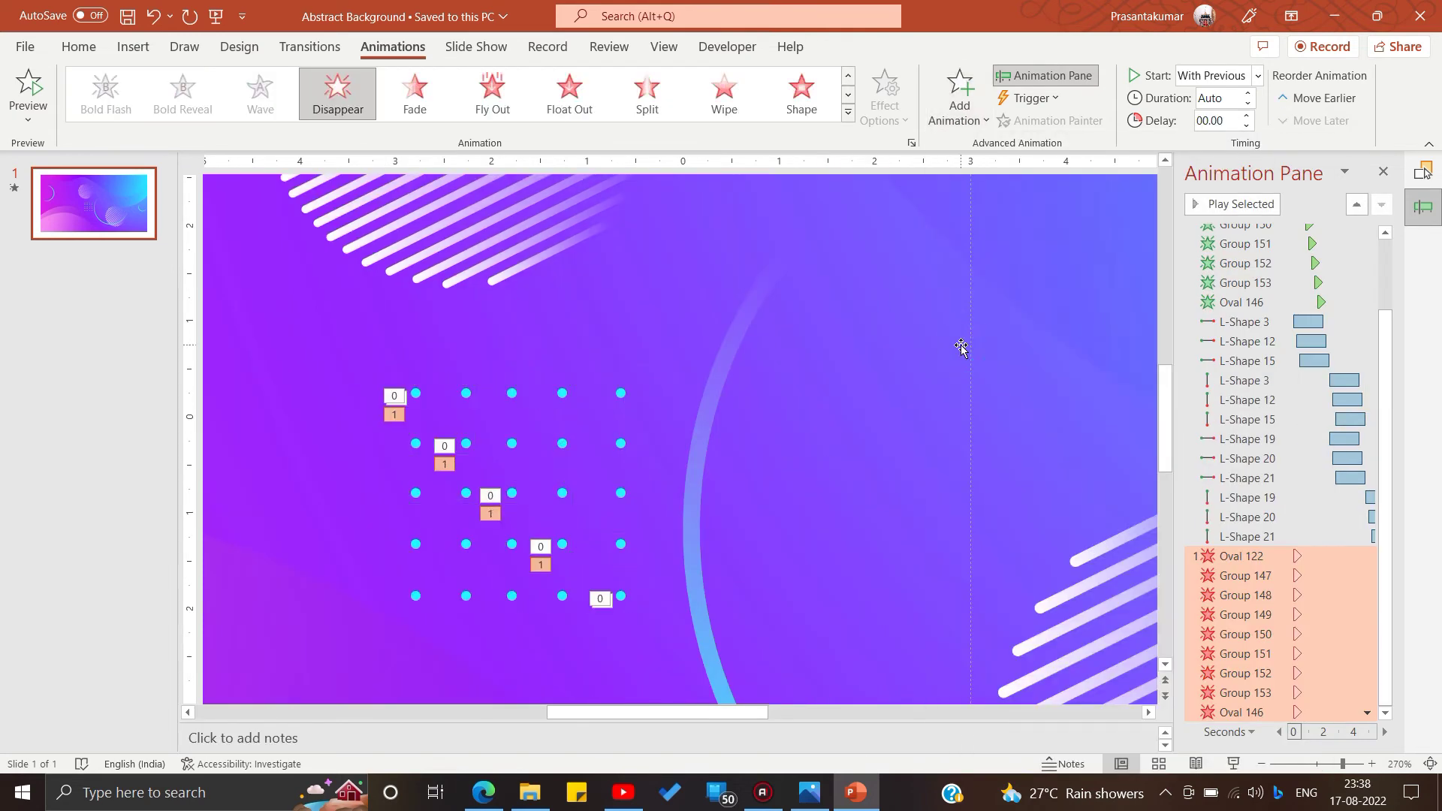
left_click_drag(1326, 562, 1326, 314)
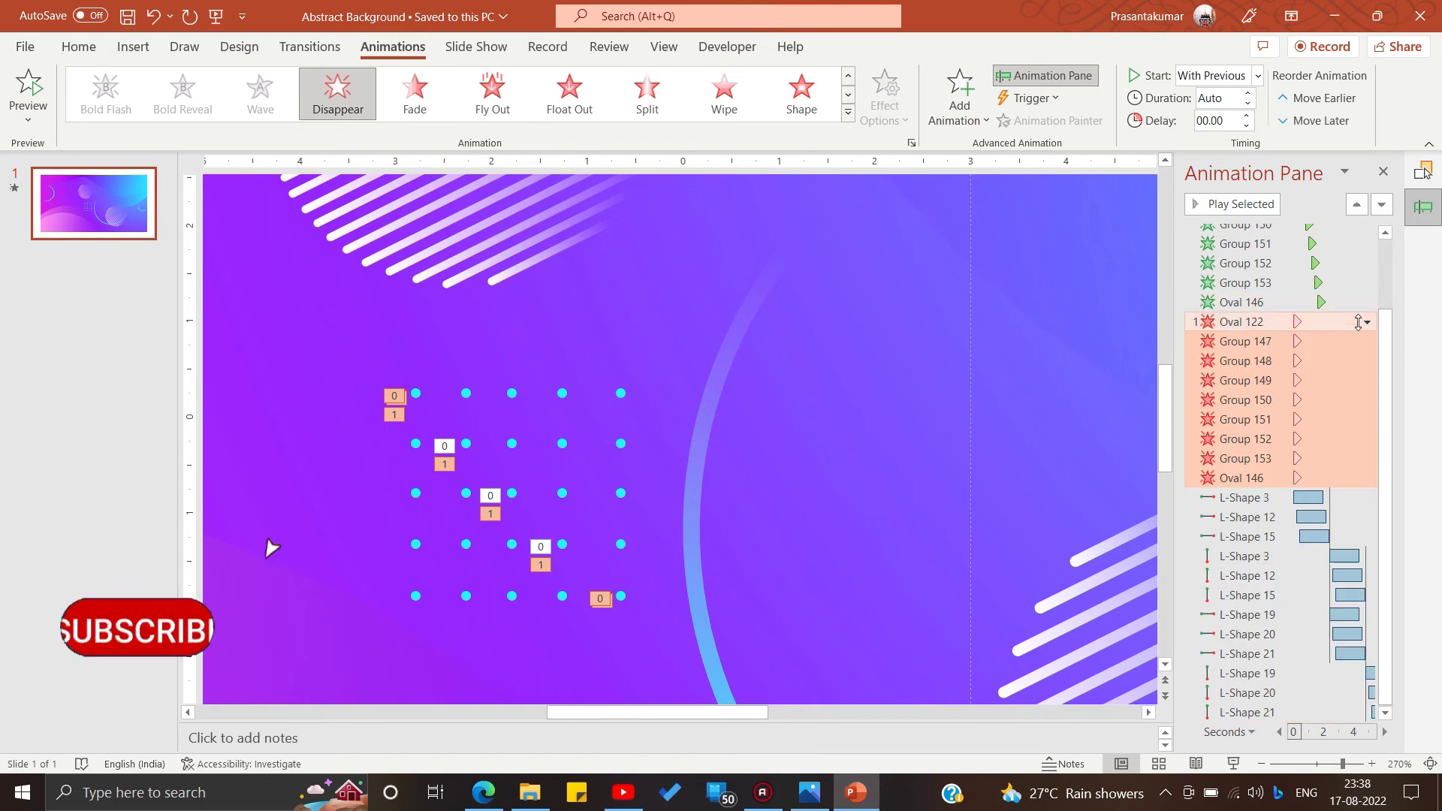
left_click(1368, 322)
left_click(1331, 363)
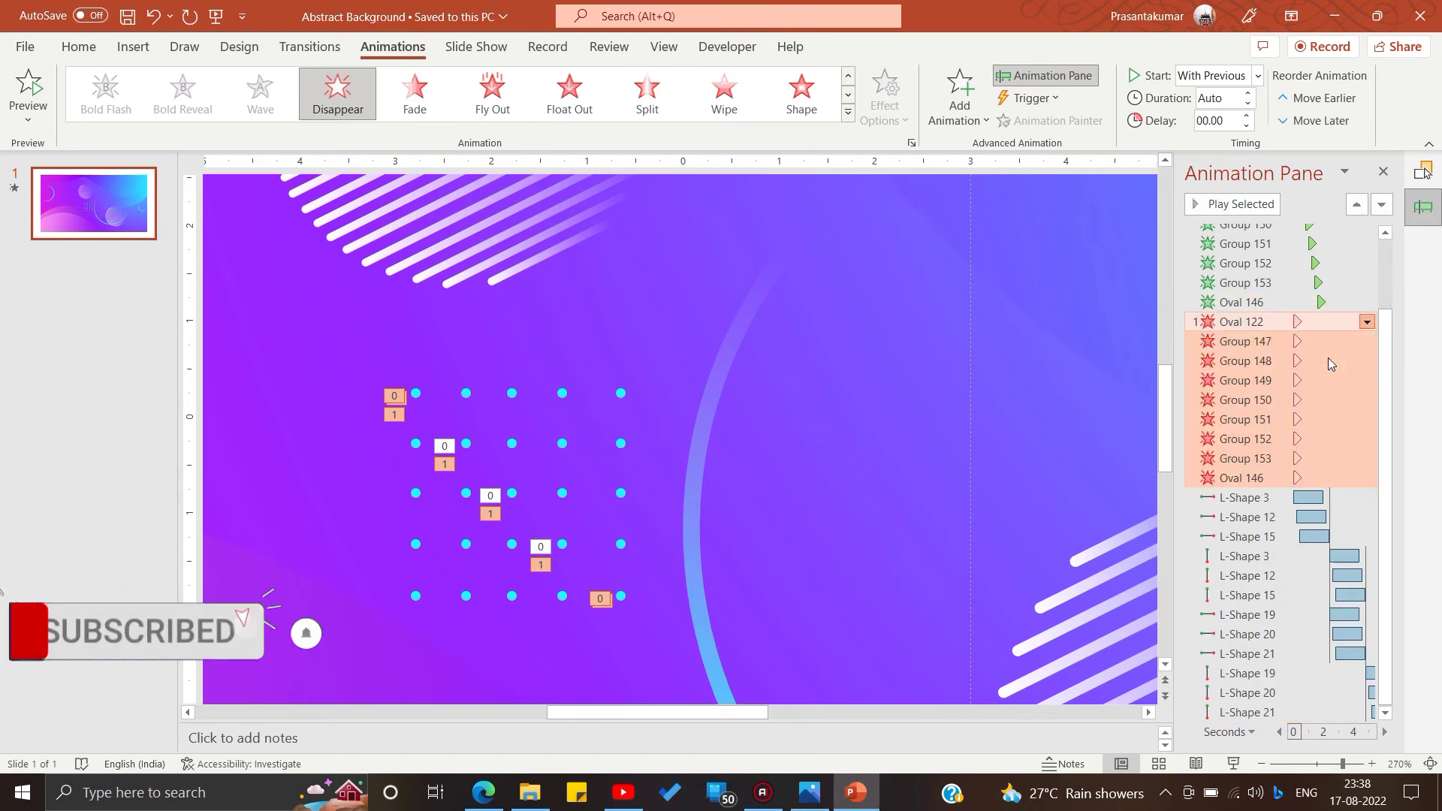
left_click(1368, 321)
left_click(1280, 365)
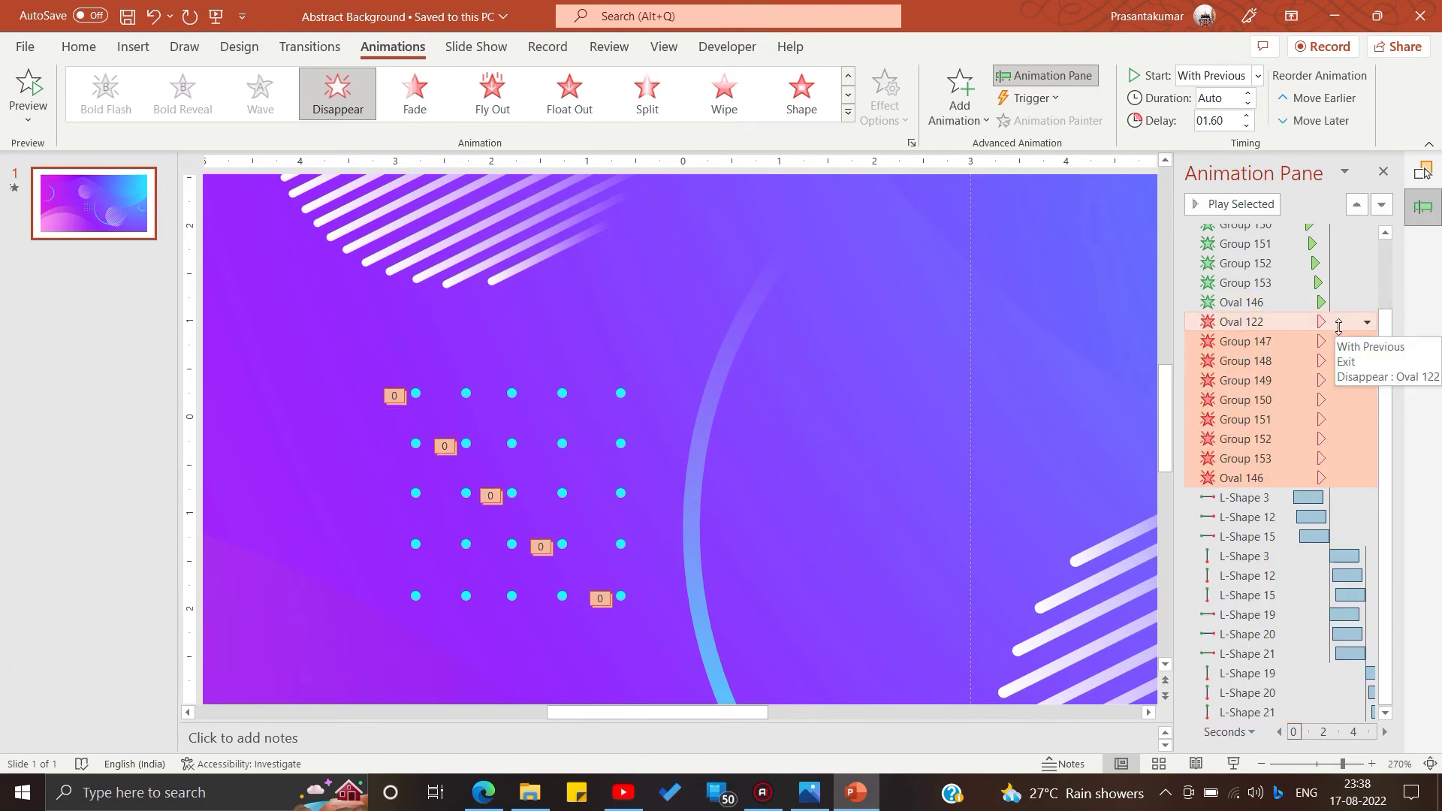
Set staggered exit delays for Oval 122 through Group 149.
left_click(1202, 245)
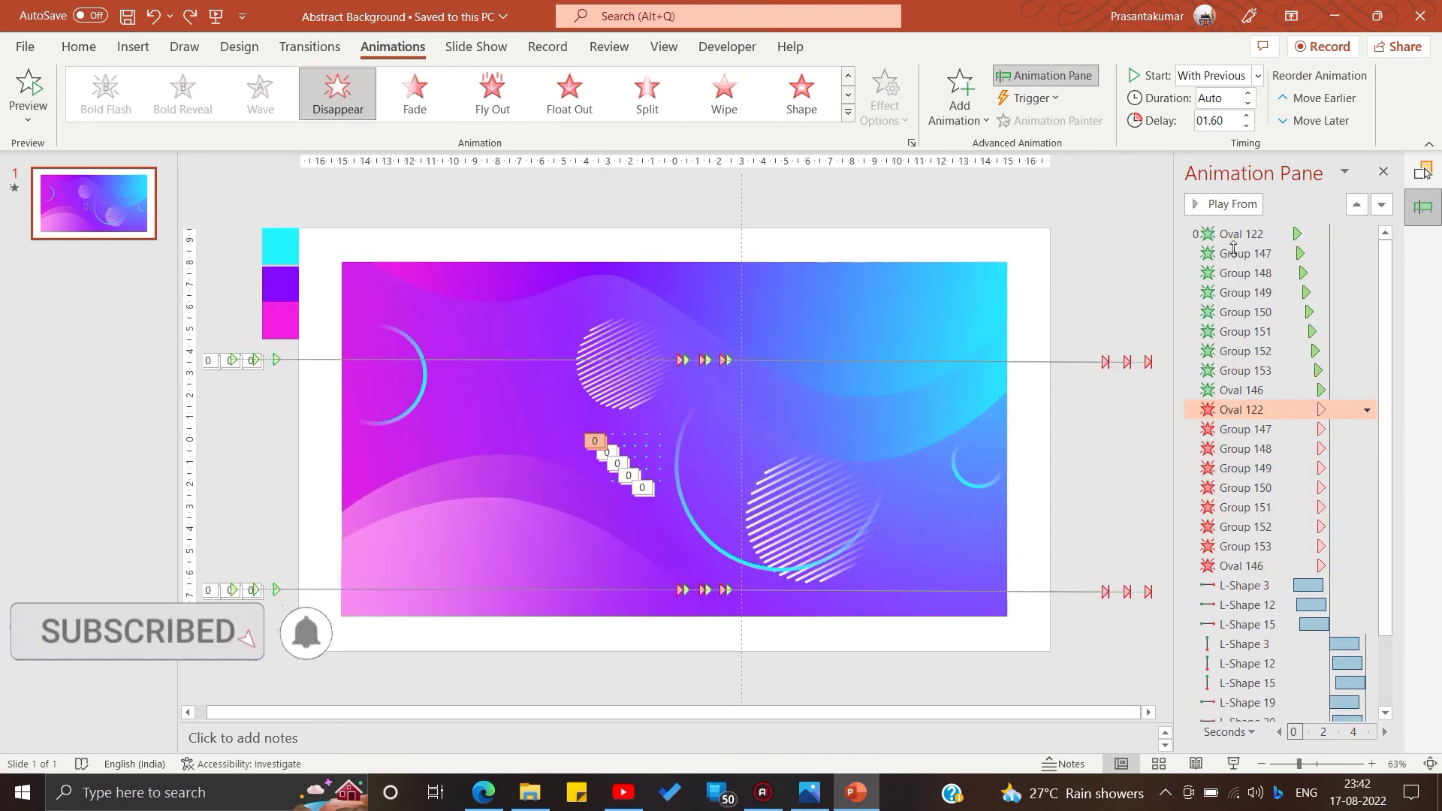
double_click(1226, 125)
key("BackSpace")
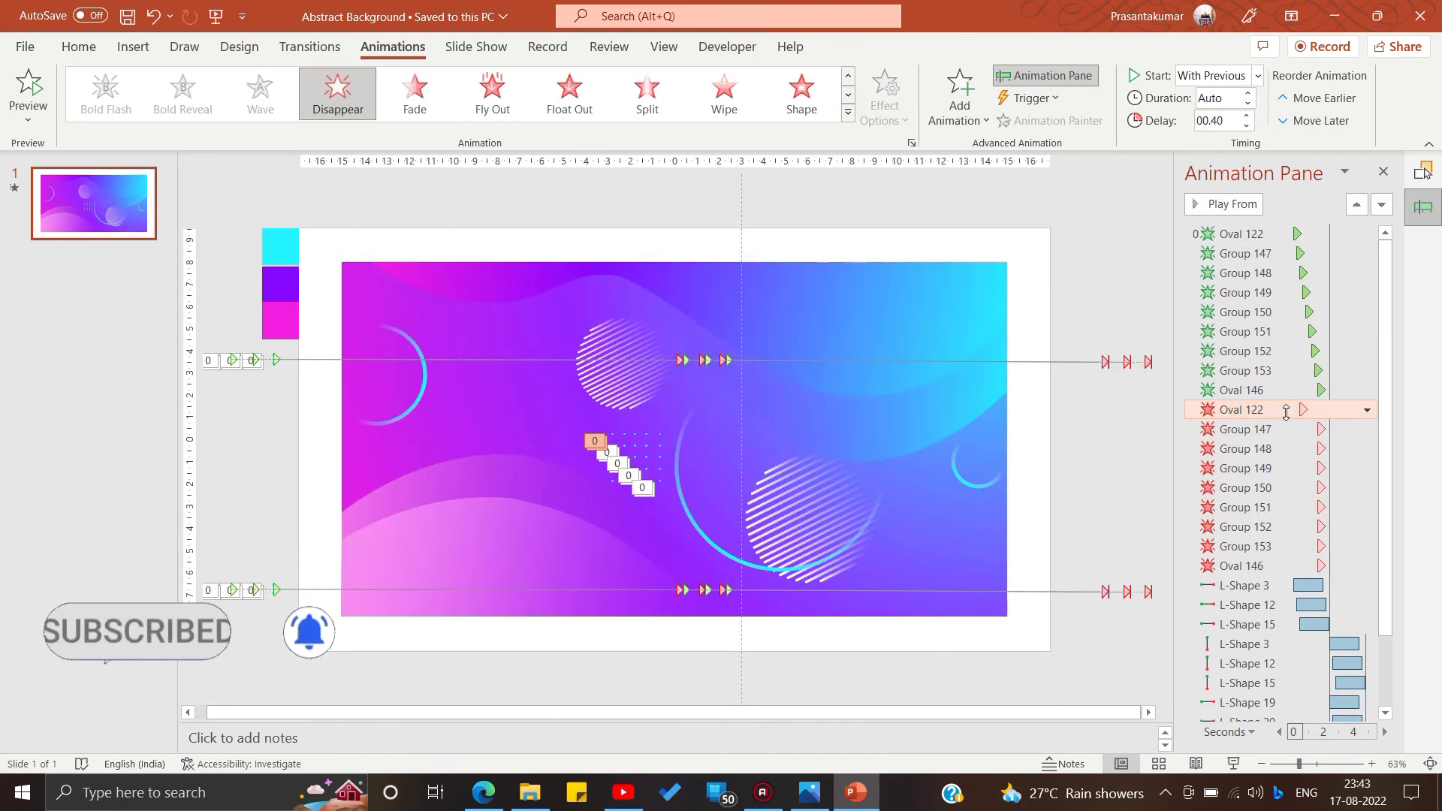
key("Down")
key("Down")
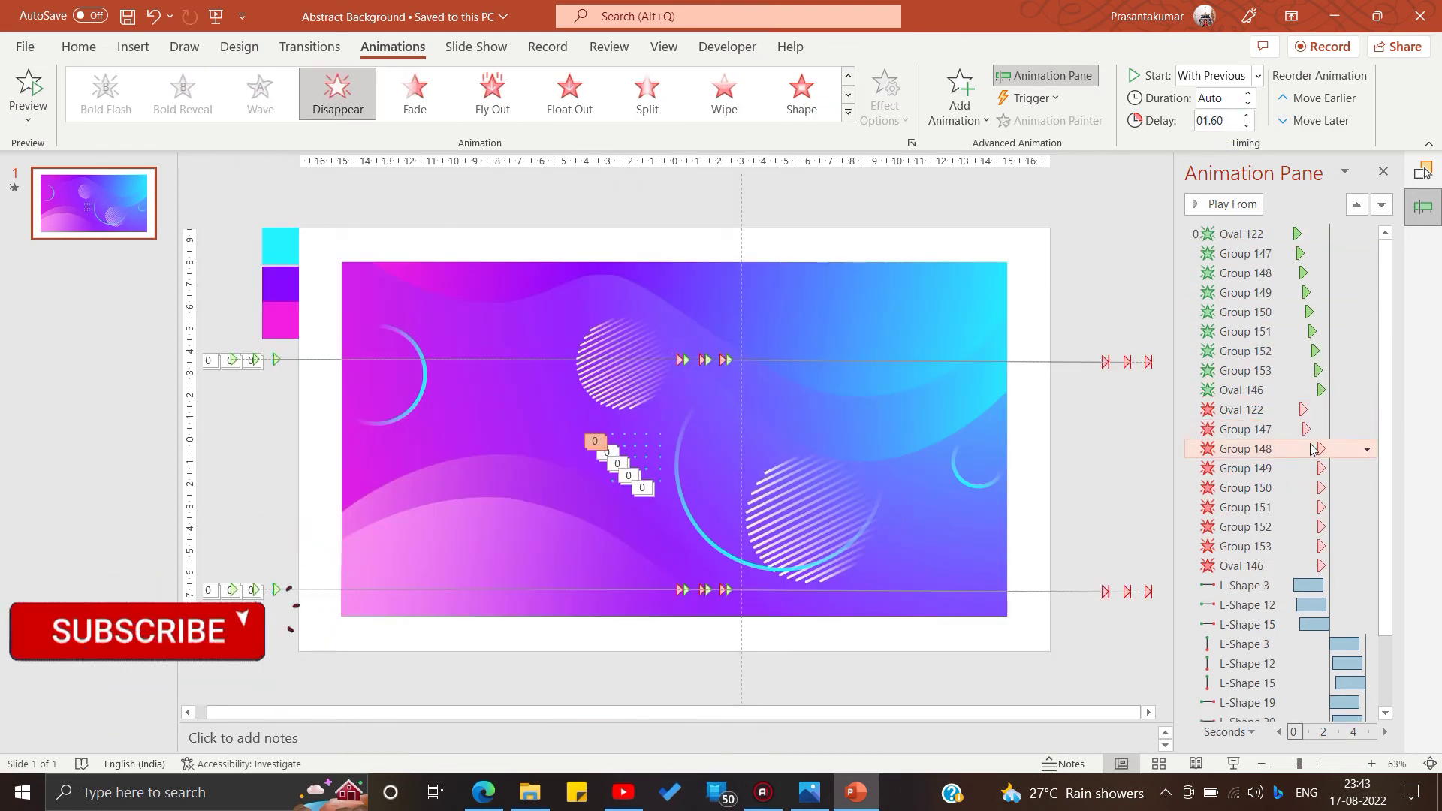
left_click(1221, 120)
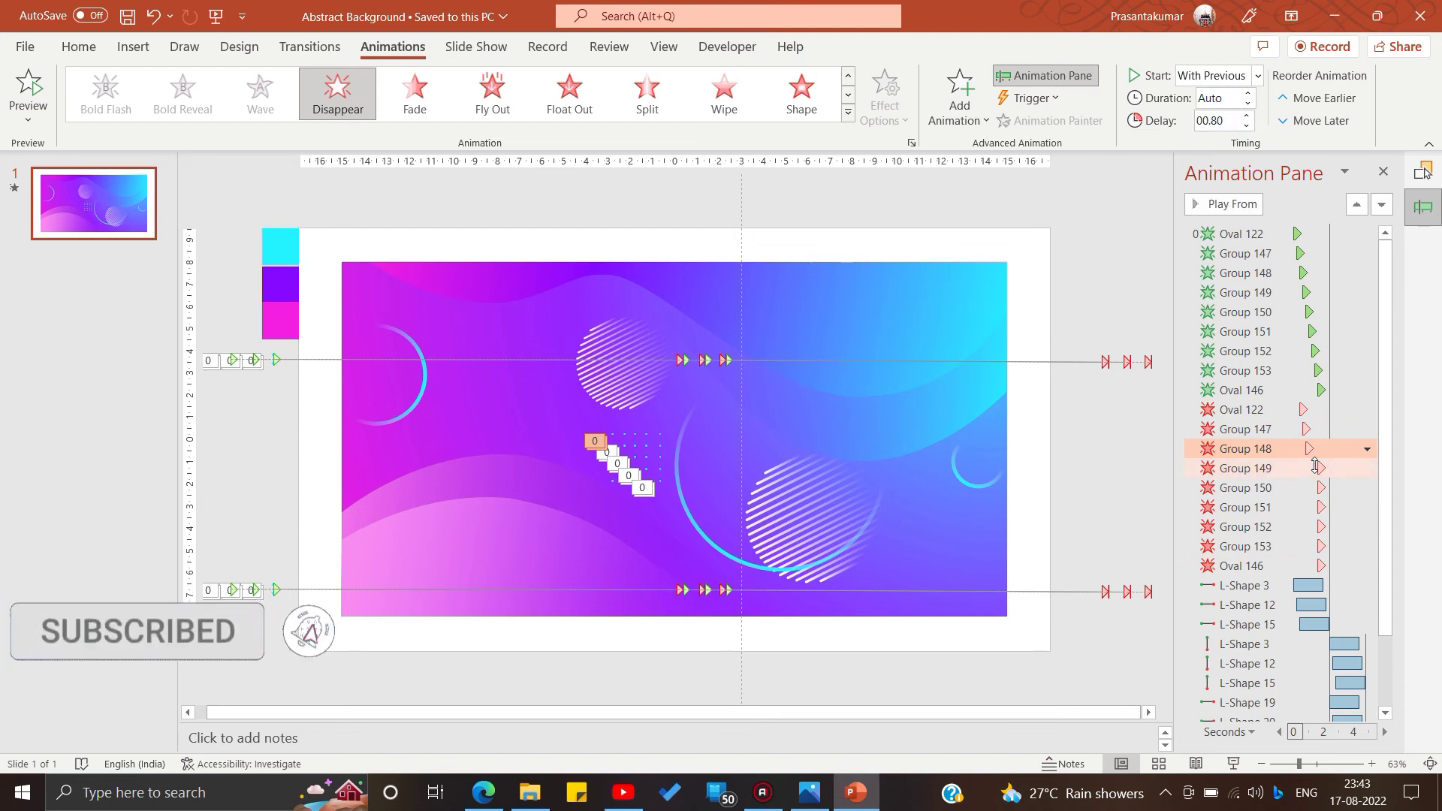
key("Down")
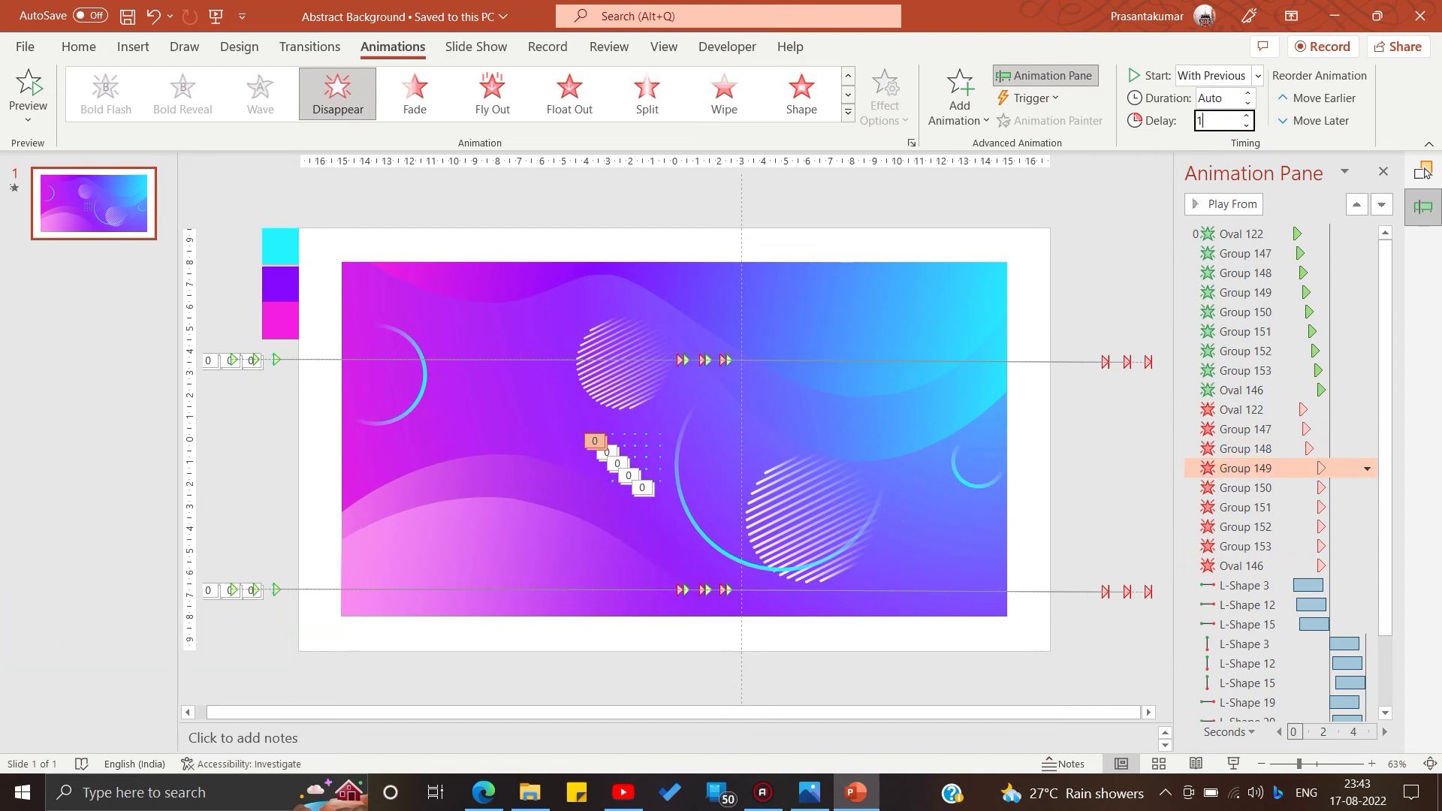
Continue exit delays to Oval 146, 1 s for Group 151, 1.80 s for Group 153, then preview.
left_click(1307, 484)
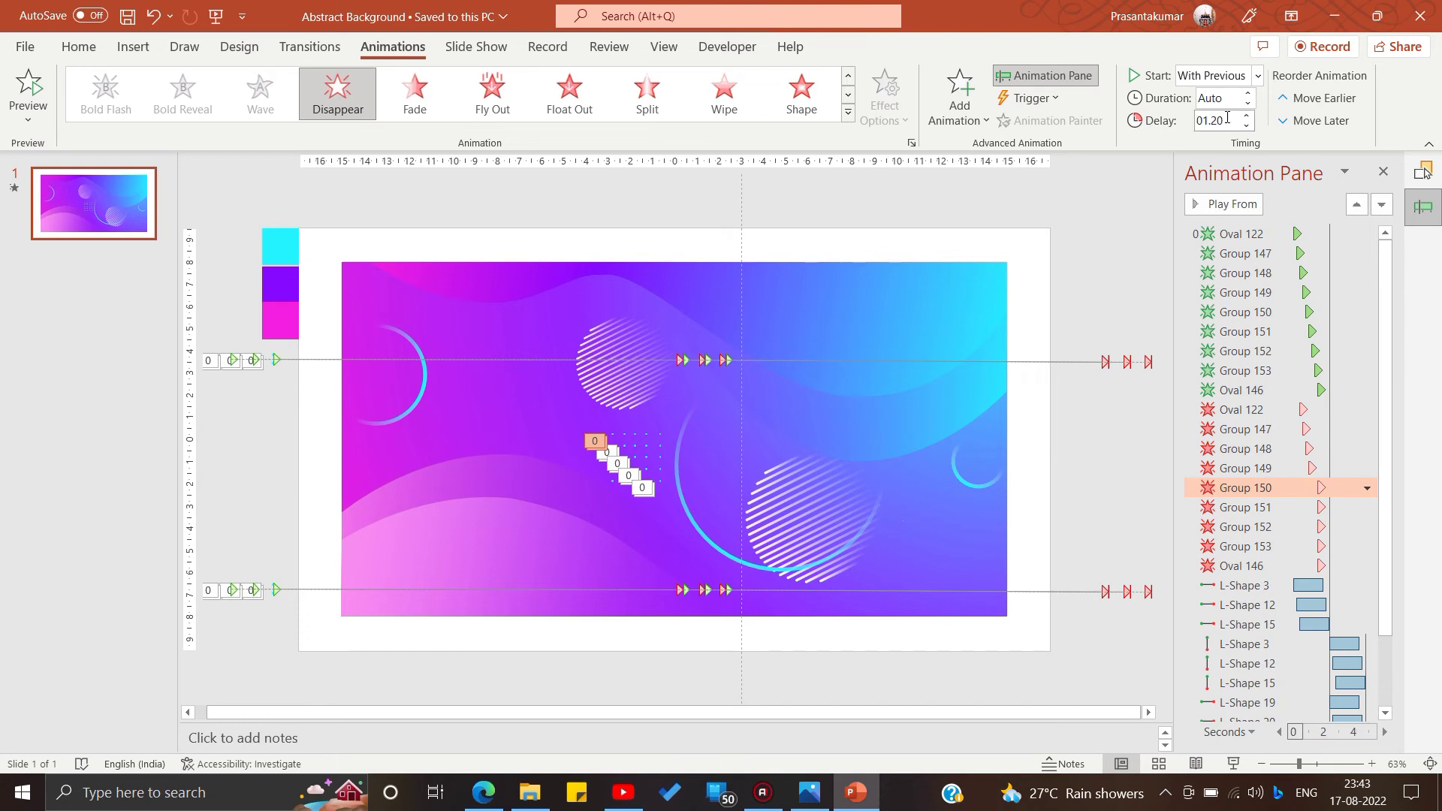
left_click(1280, 513)
left_click(1231, 118)
type("1")
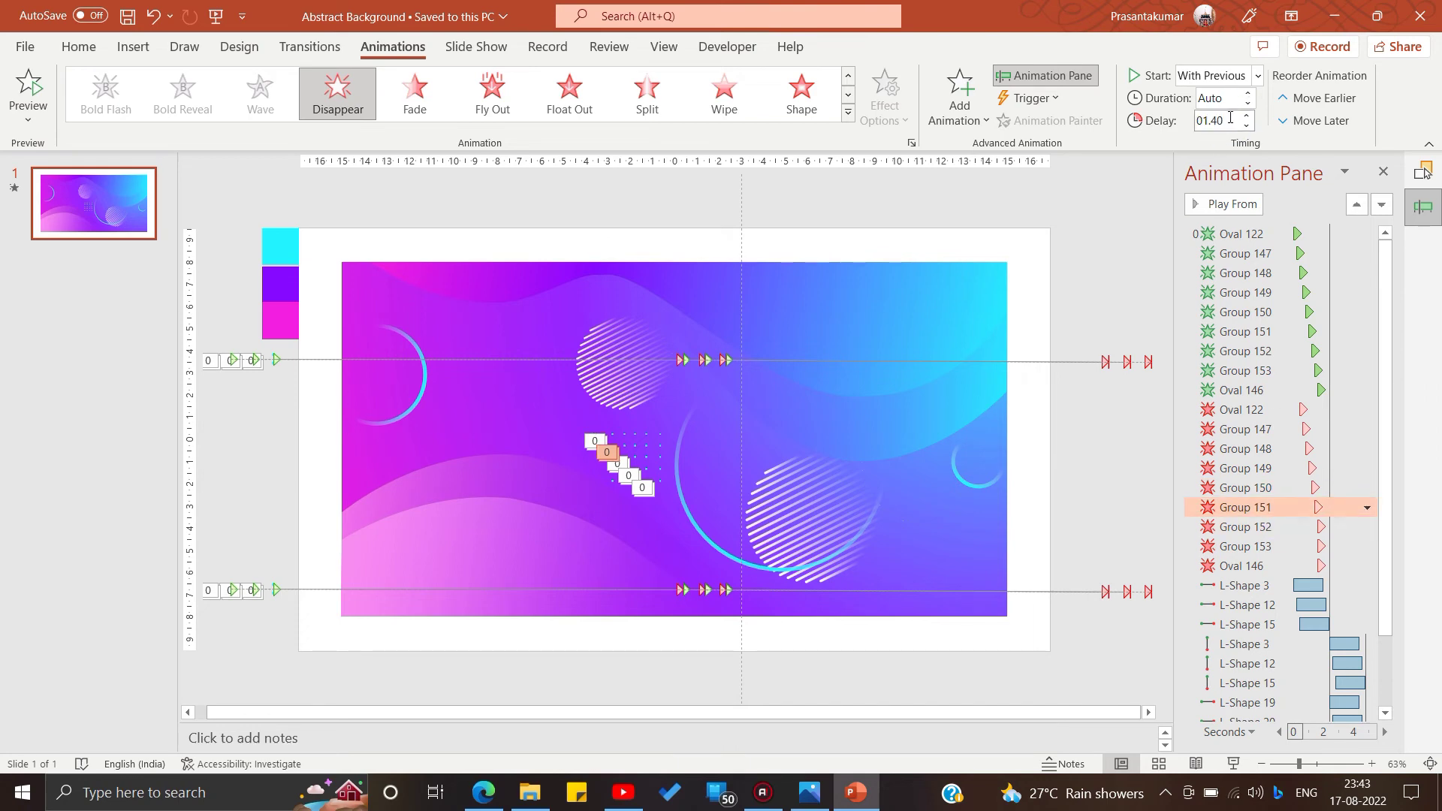
left_click(1298, 530)
left_click(1229, 122)
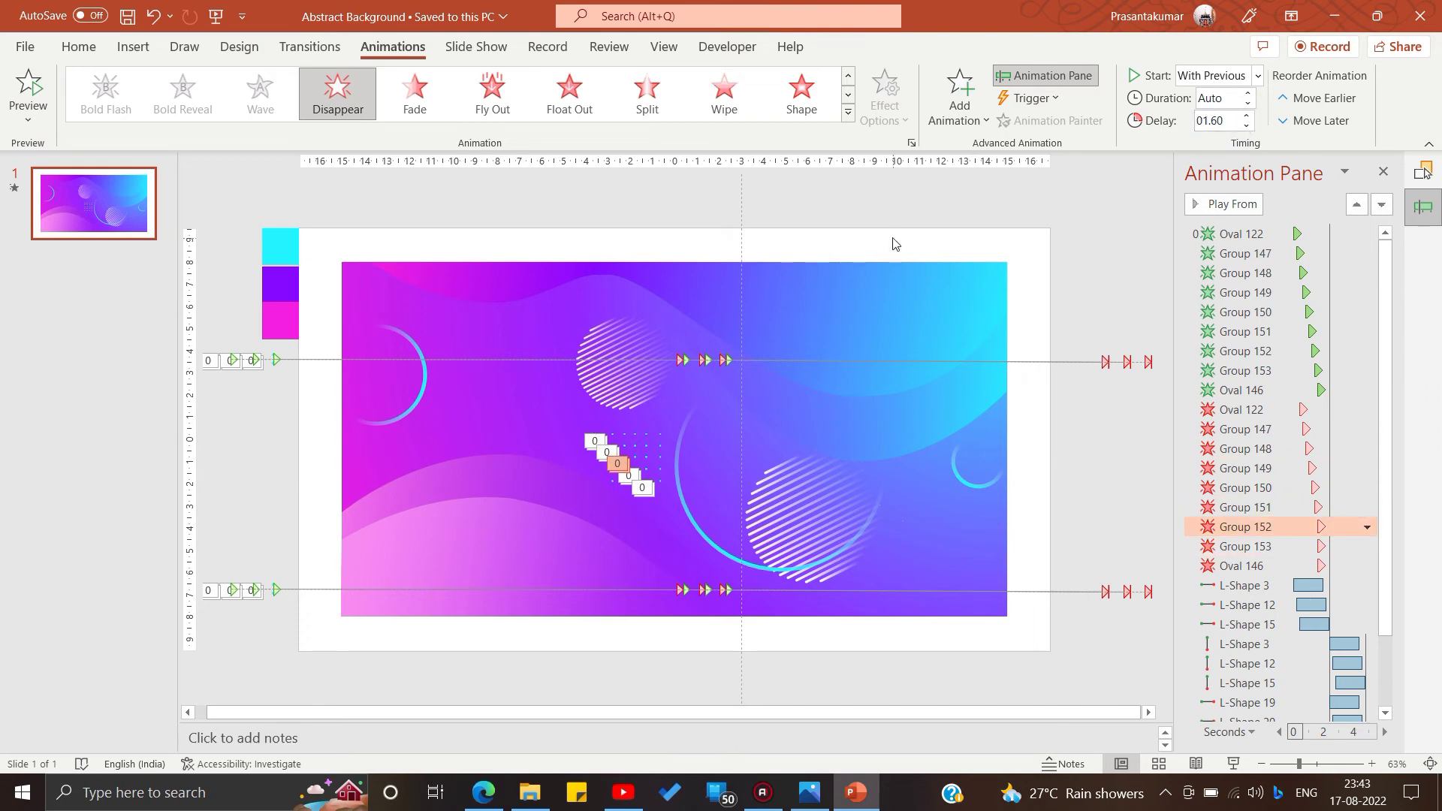
left_click(1304, 543)
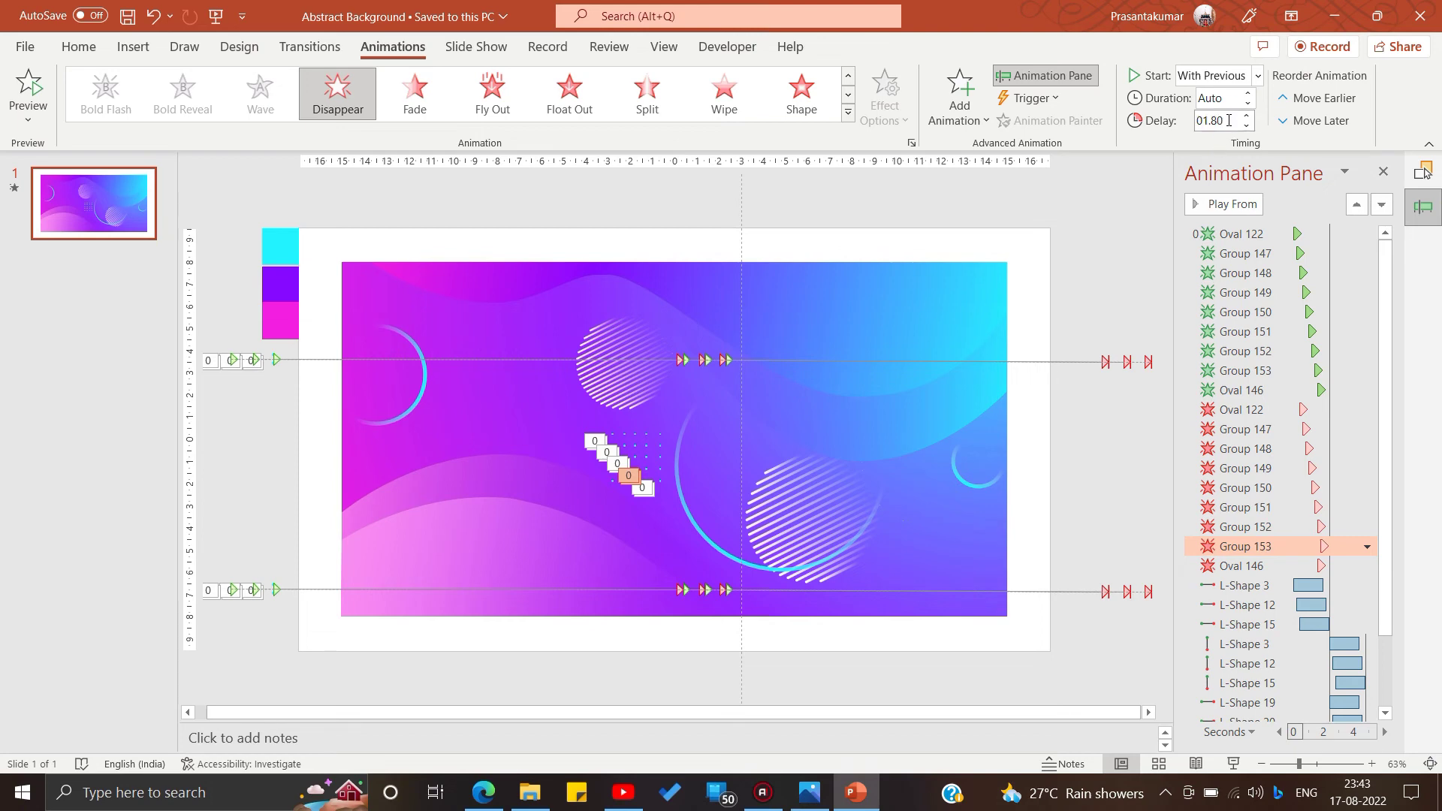
left_click(1298, 569)
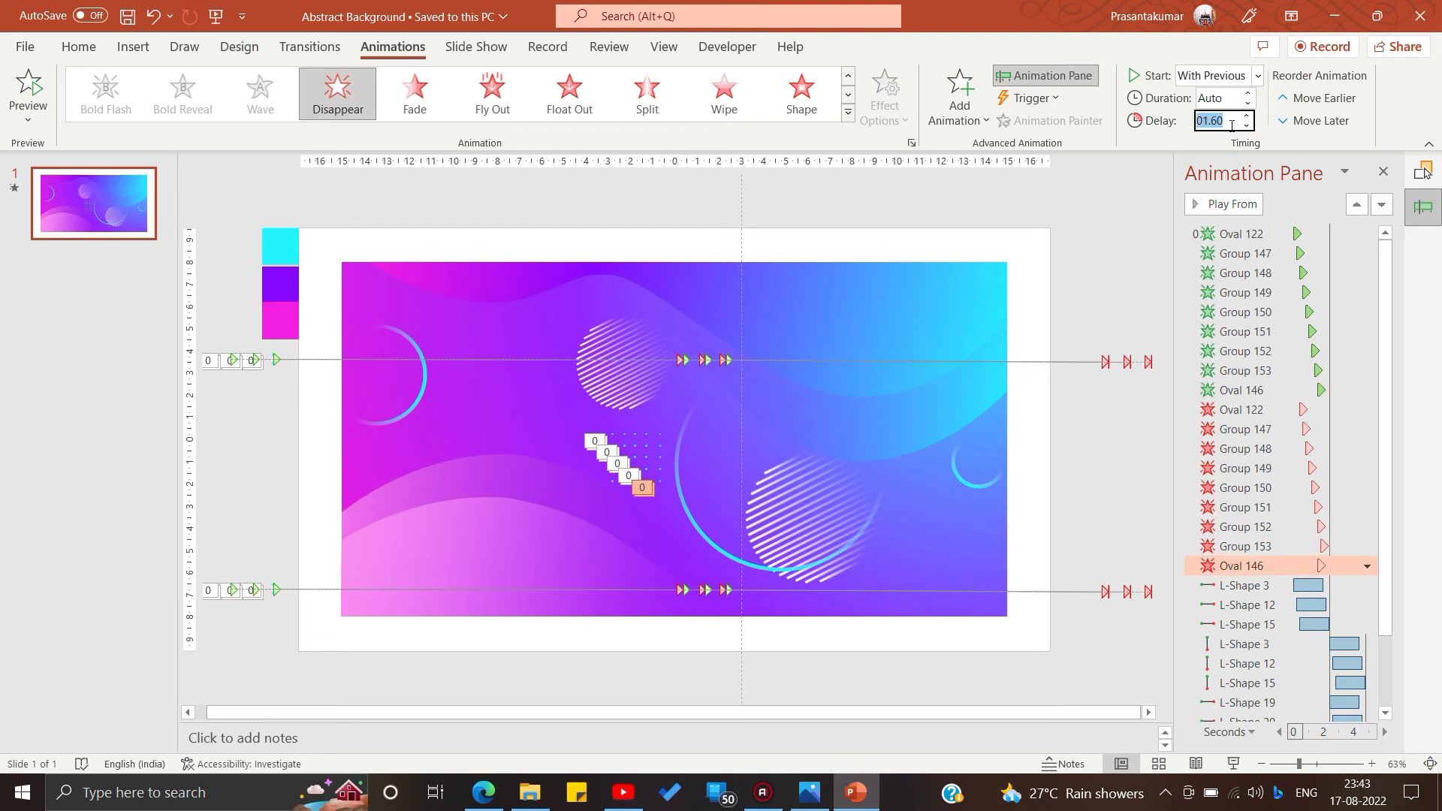
left_click(1225, 204)
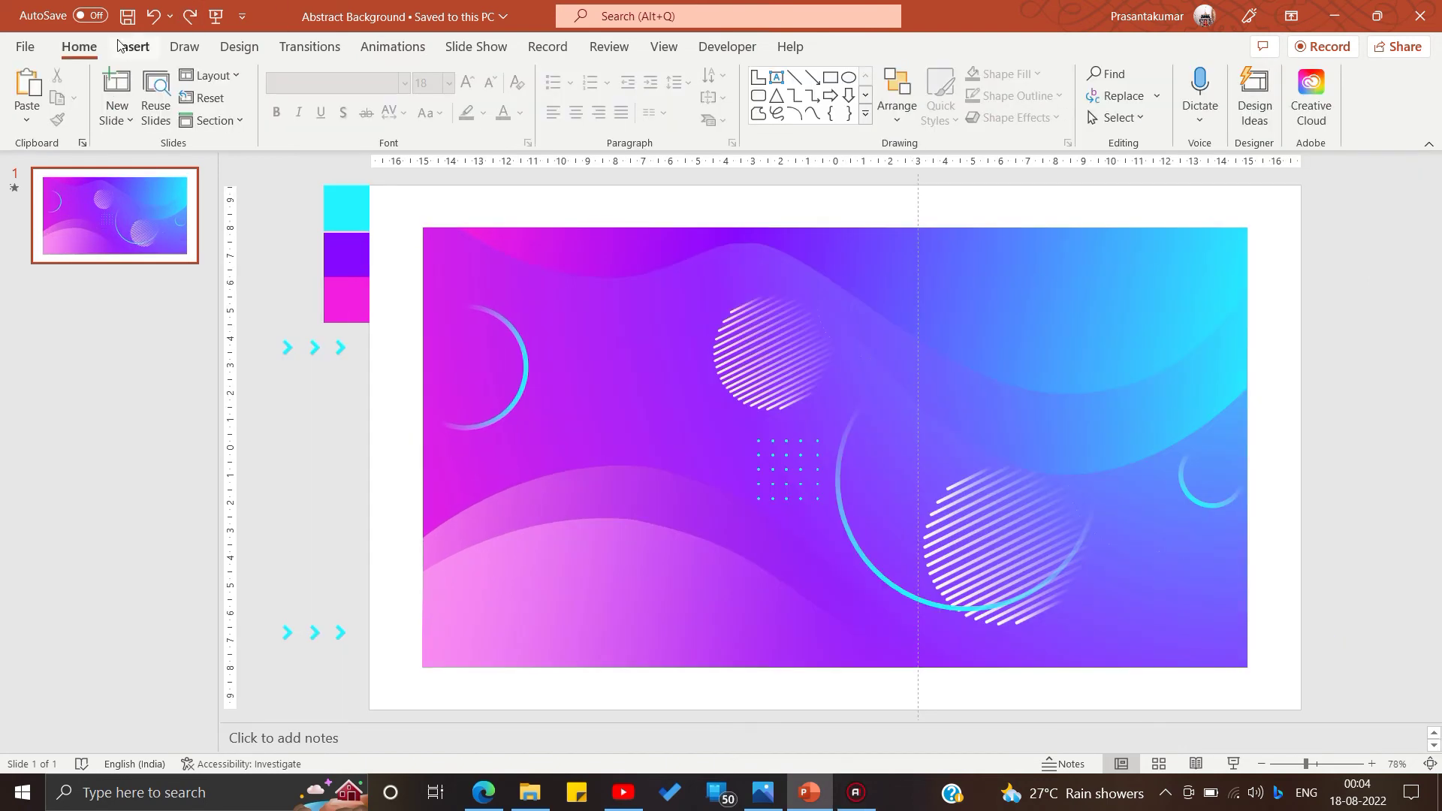
Draw a multiply X shape on the right side of the slide.
left_click(127, 46)
left_click(336, 96)
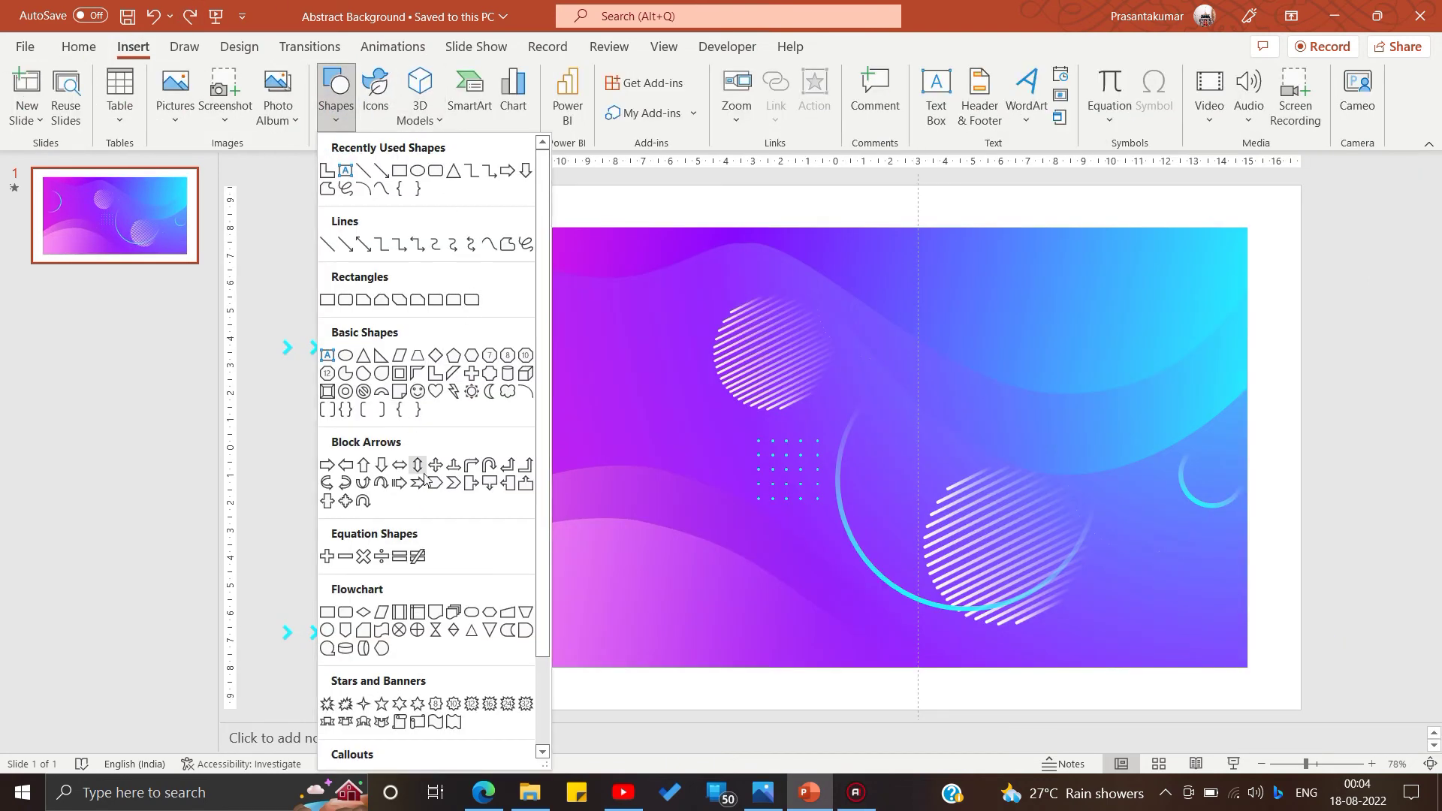
left_click(363, 556)
left_click_drag(997, 353, 1054, 417)
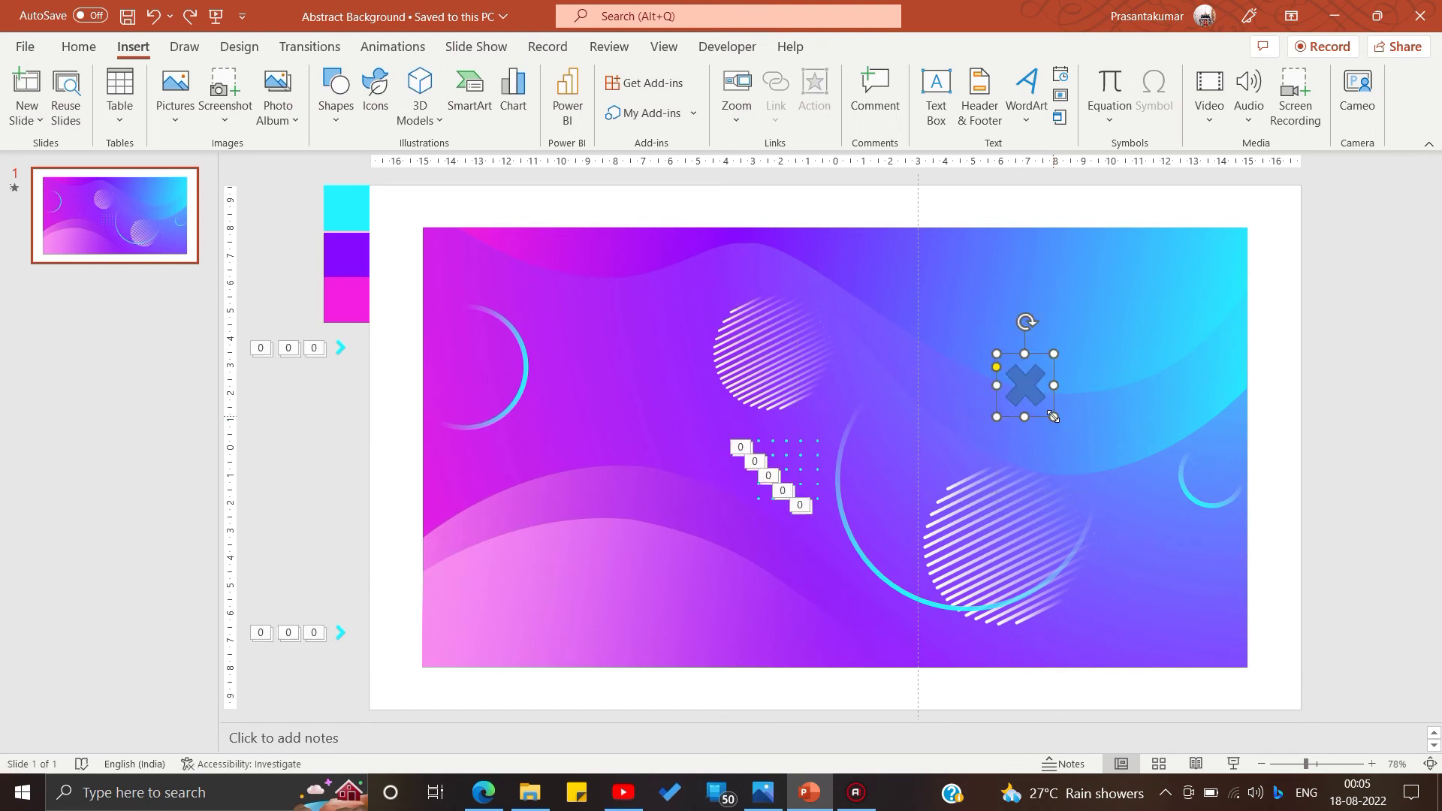
Shrink the X to about 1.1 cm, thicken its arms, fill it cyan with no outline.
left_click(1000, 362)
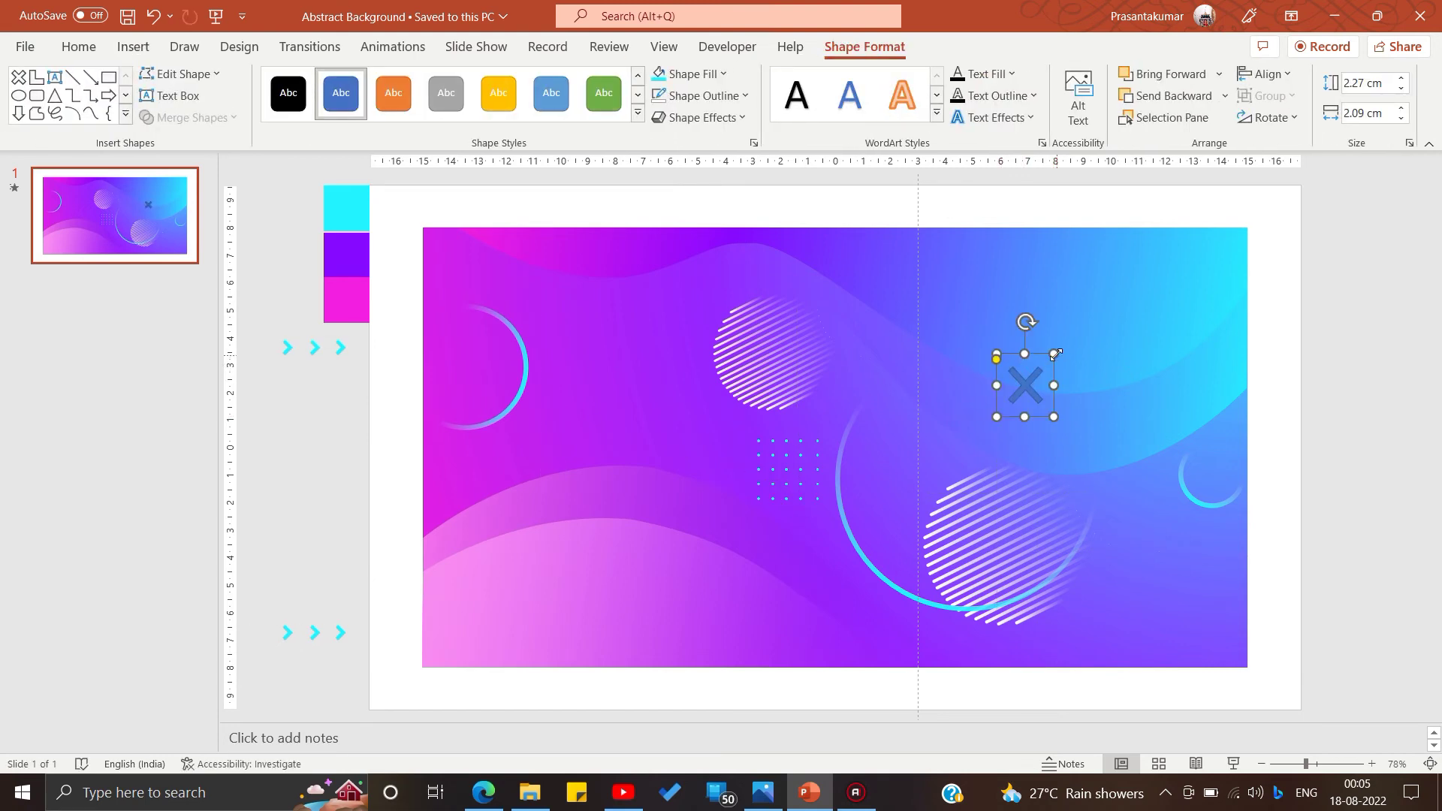
left_click(1340, 764)
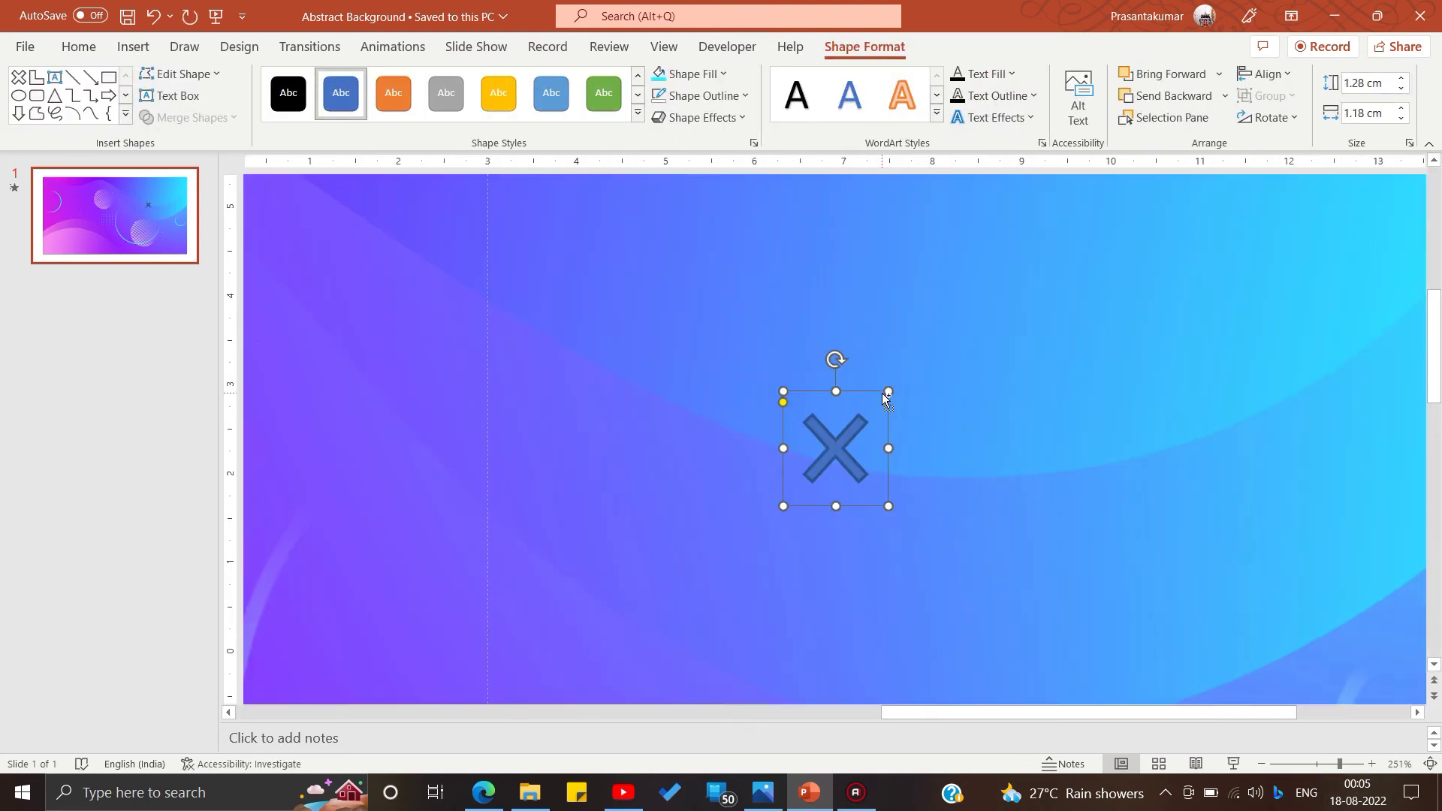
left_click_drag(887, 398, 880, 400)
left_click_drag(790, 408, 860, 580)
left_click(698, 95)
left_click(687, 74)
Copy the X so three marks stand in a vertical column.
left_click(924, 606)
left_click_drag(836, 472, 835, 215)
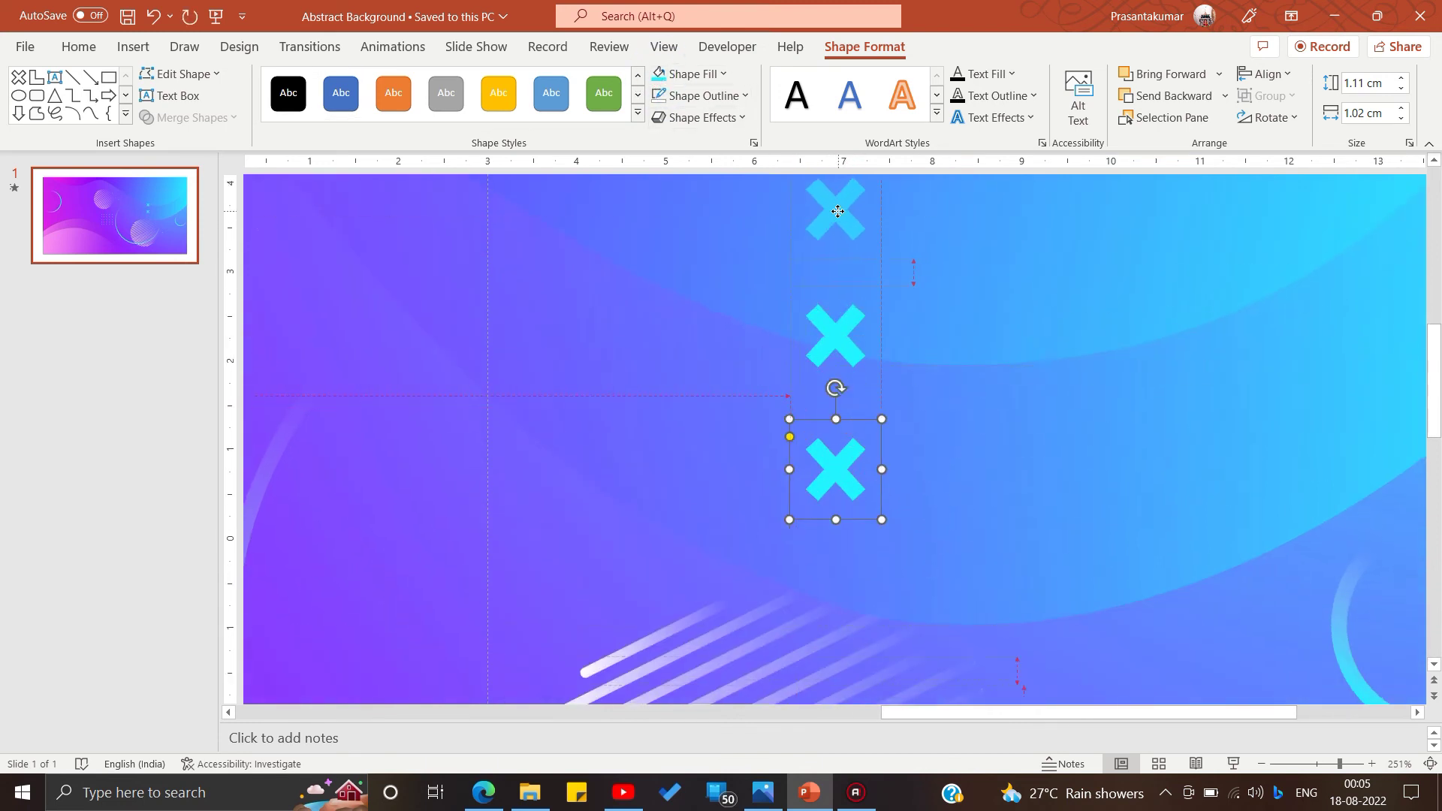
left_click(869, 251)
scroll(1078, 473, "down", 5)
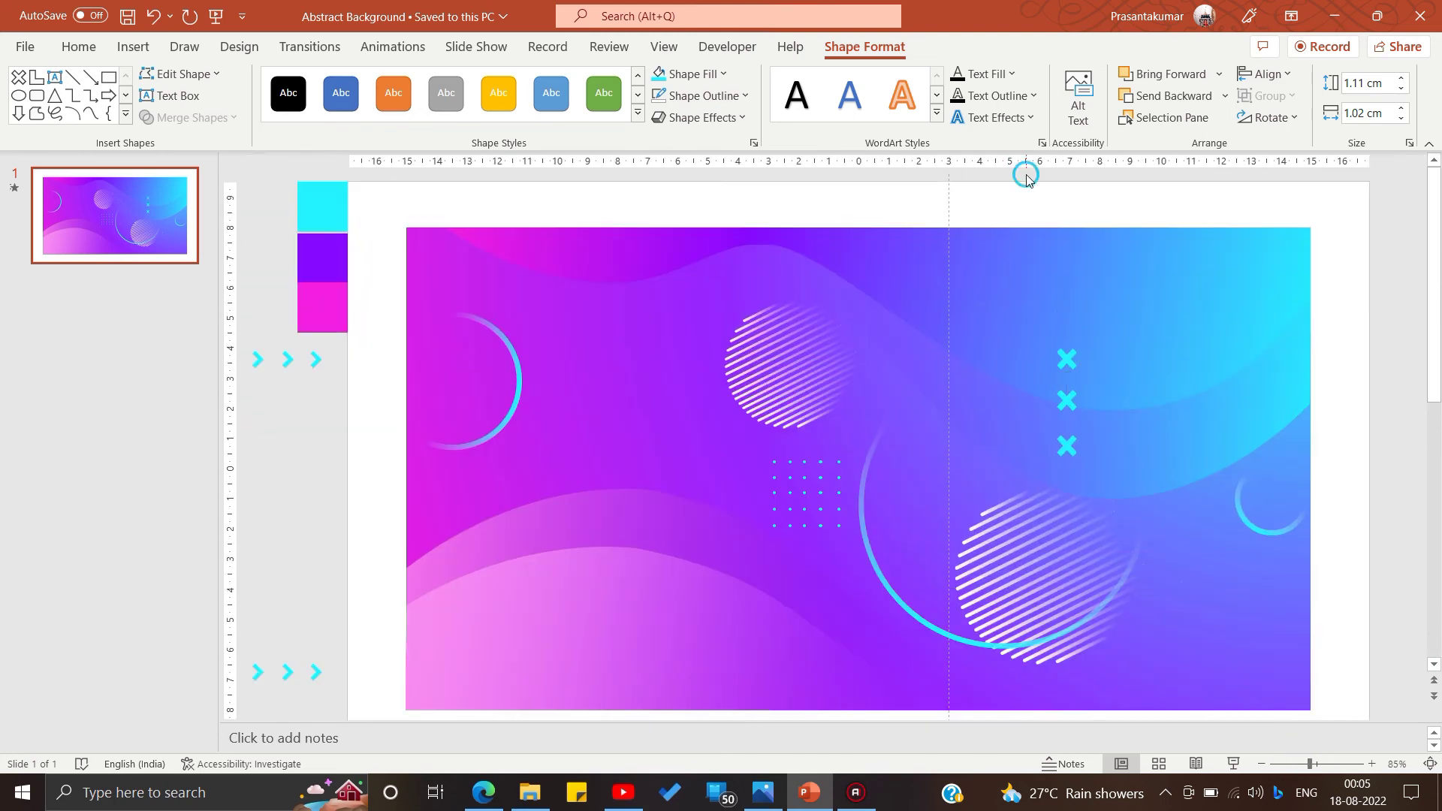
Deselect the X marks and open Format Background from the slide's context menu.
mouse_move(1024, 173)
left_mouse_down()
mouse_move(1088, 489)
mouse_move(1117, 496)
left_mouse_up()
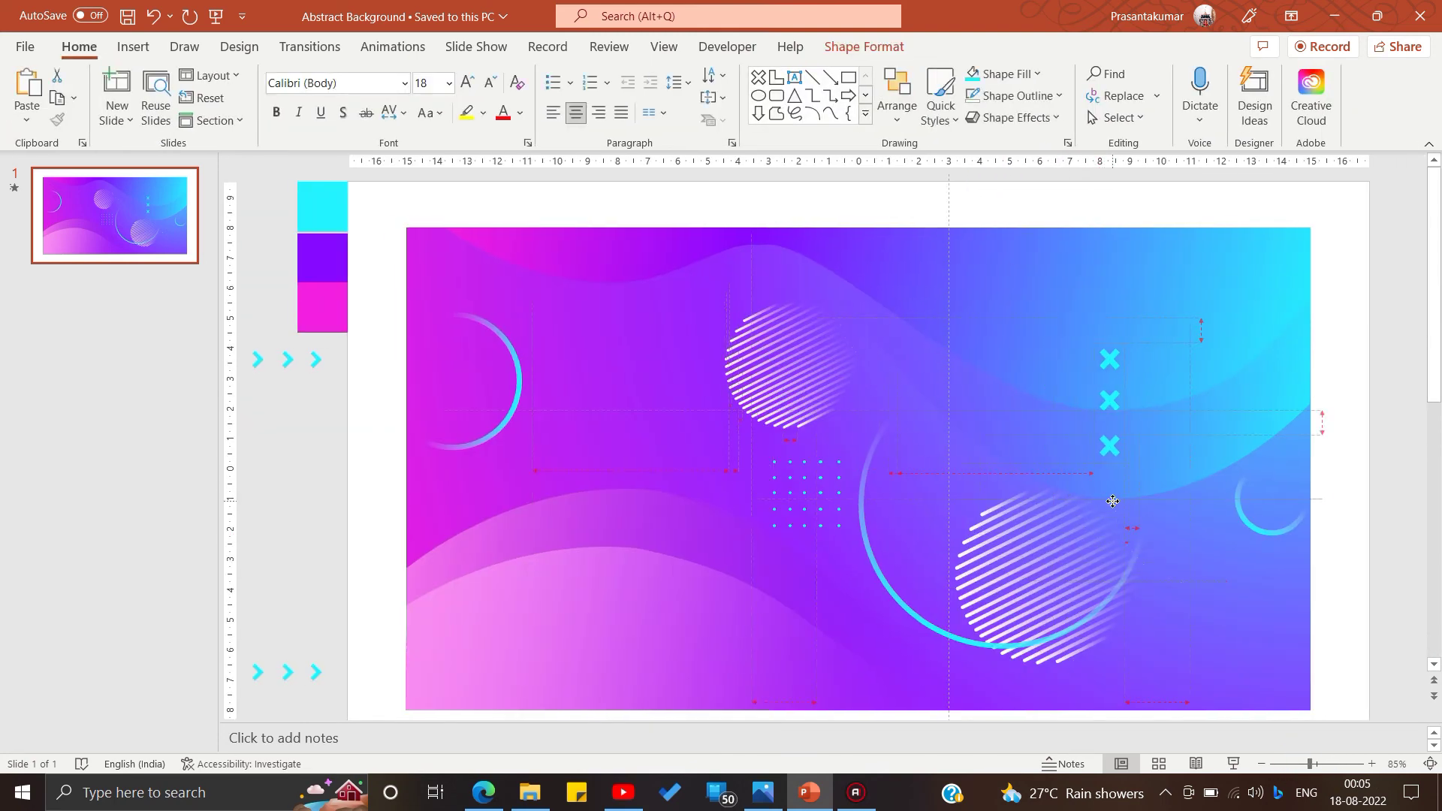
left_click(1395, 274)
left_click(1114, 368)
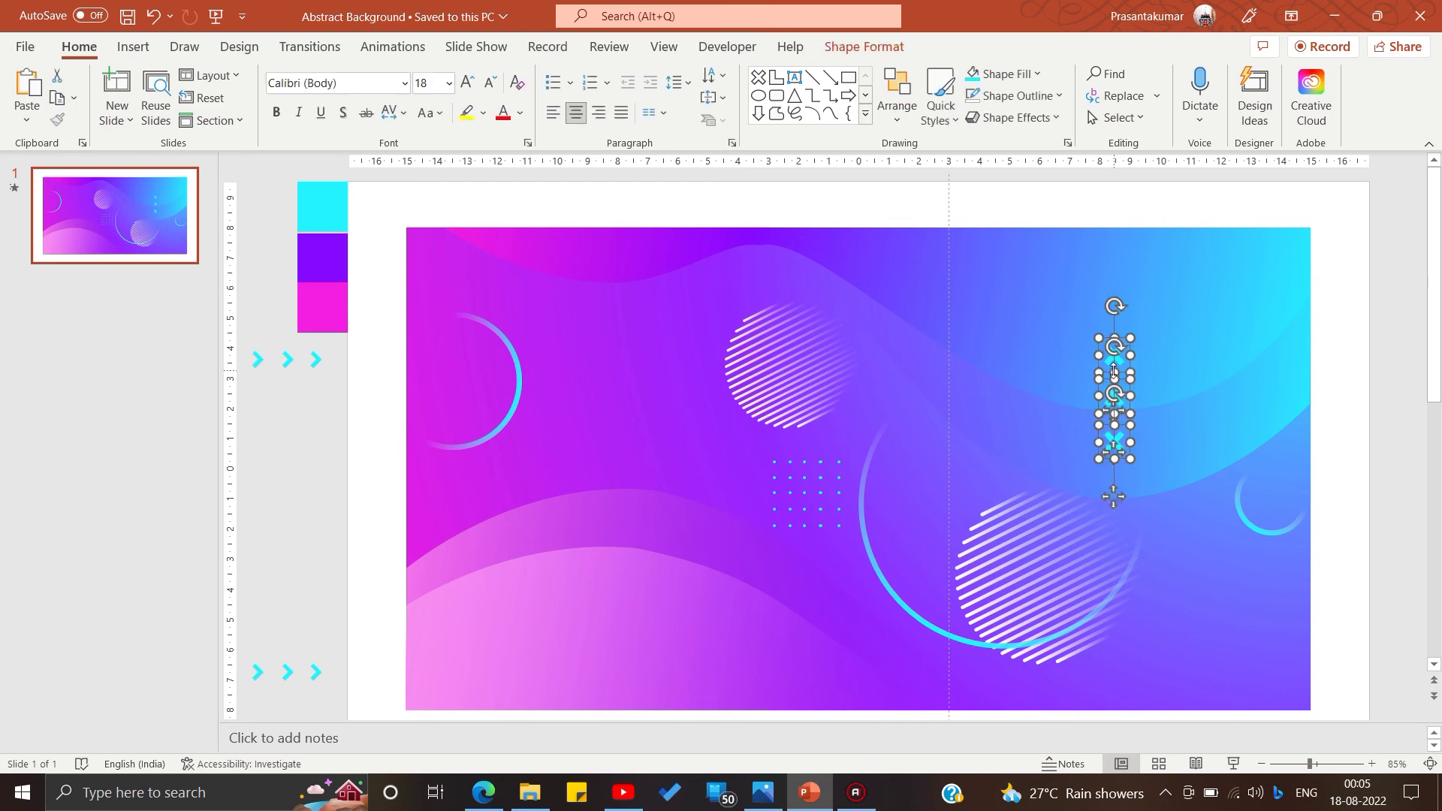
left_click(1120, 342)
left_click(1115, 355)
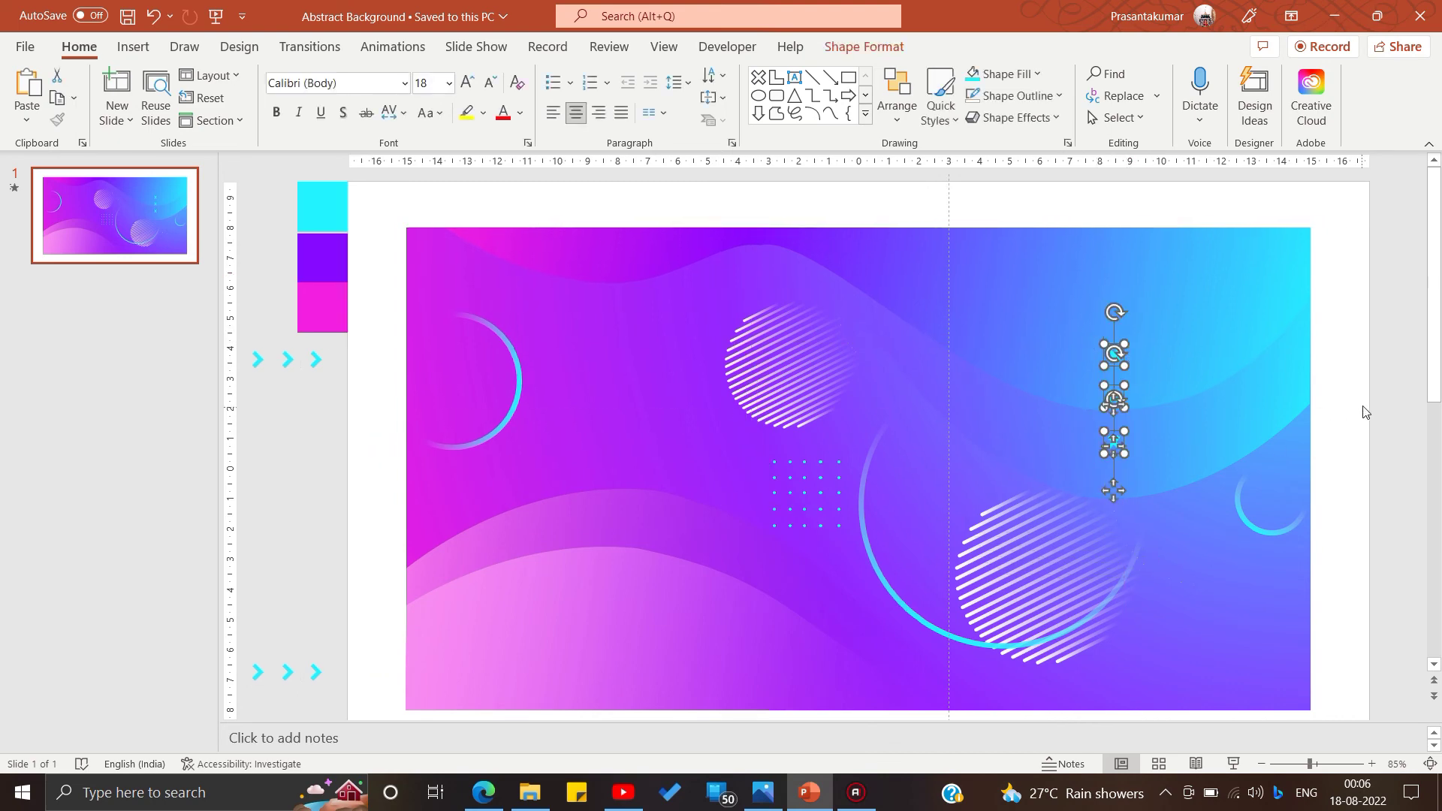
left_click(1160, 400)
right_click(1137, 403)
left_click(1194, 579)
Insert WordArt reading 'Home' in Arial Black, size 12.
left_click(133, 47)
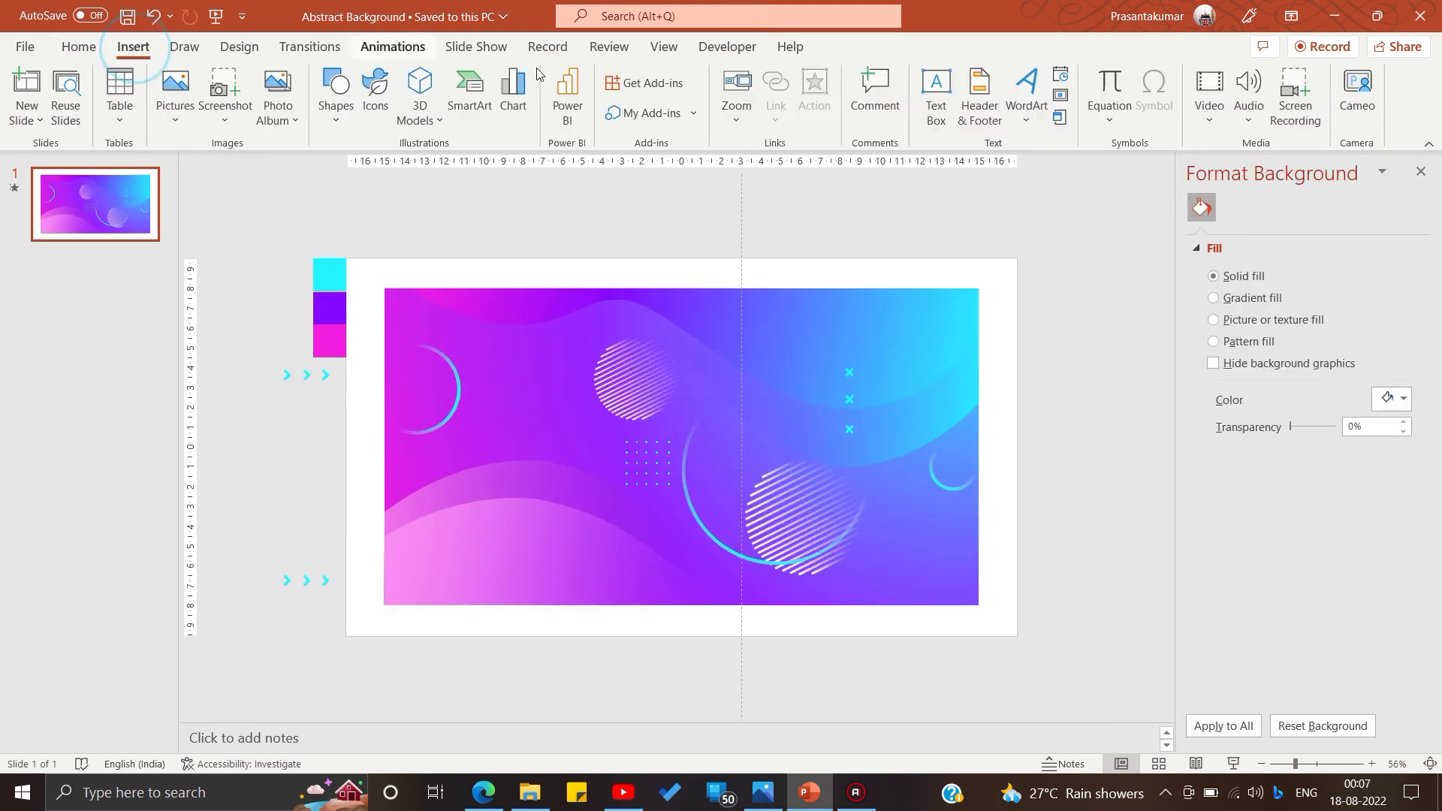
left_click(1027, 90)
left_click(1024, 154)
type("H")
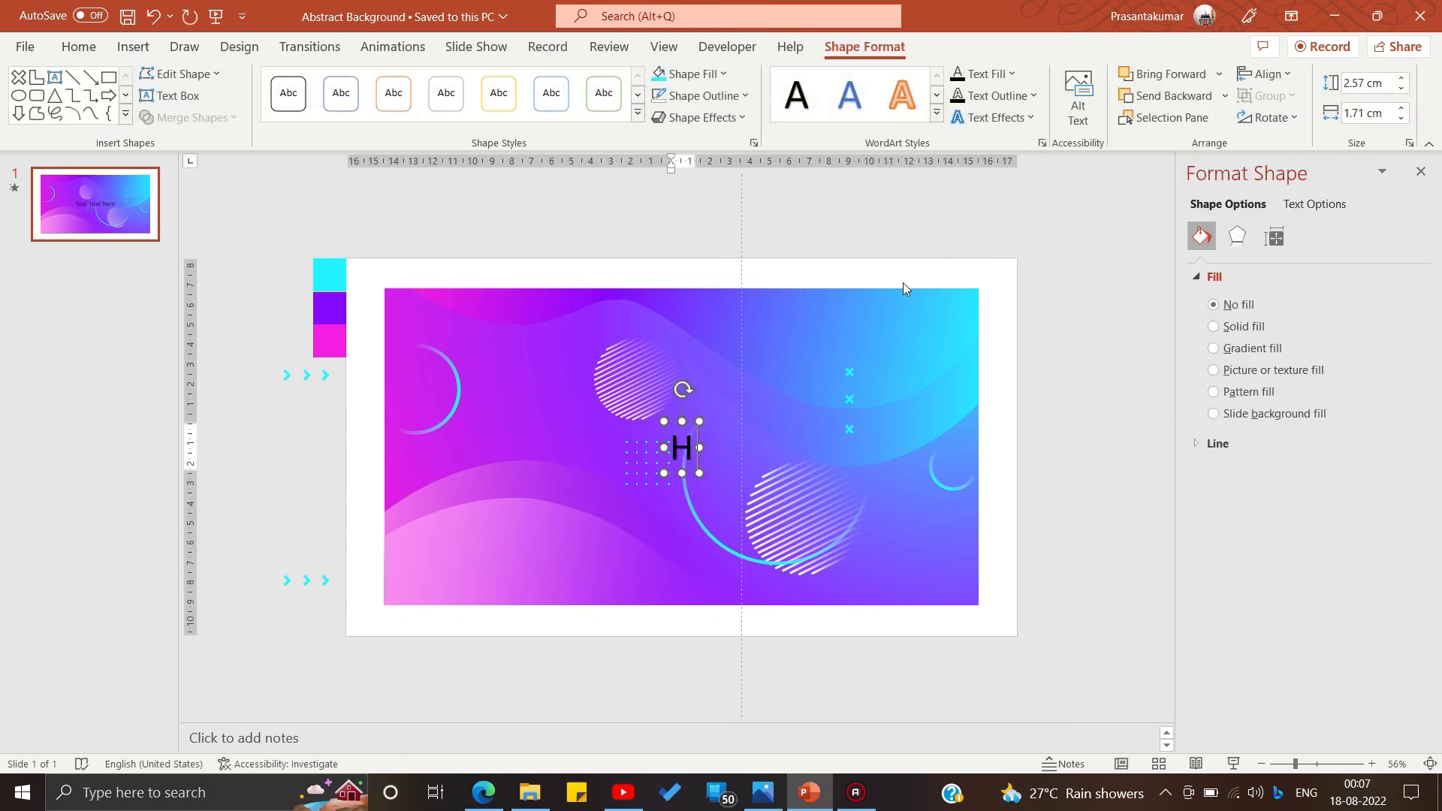
type("ome")
key("ctrl+a")
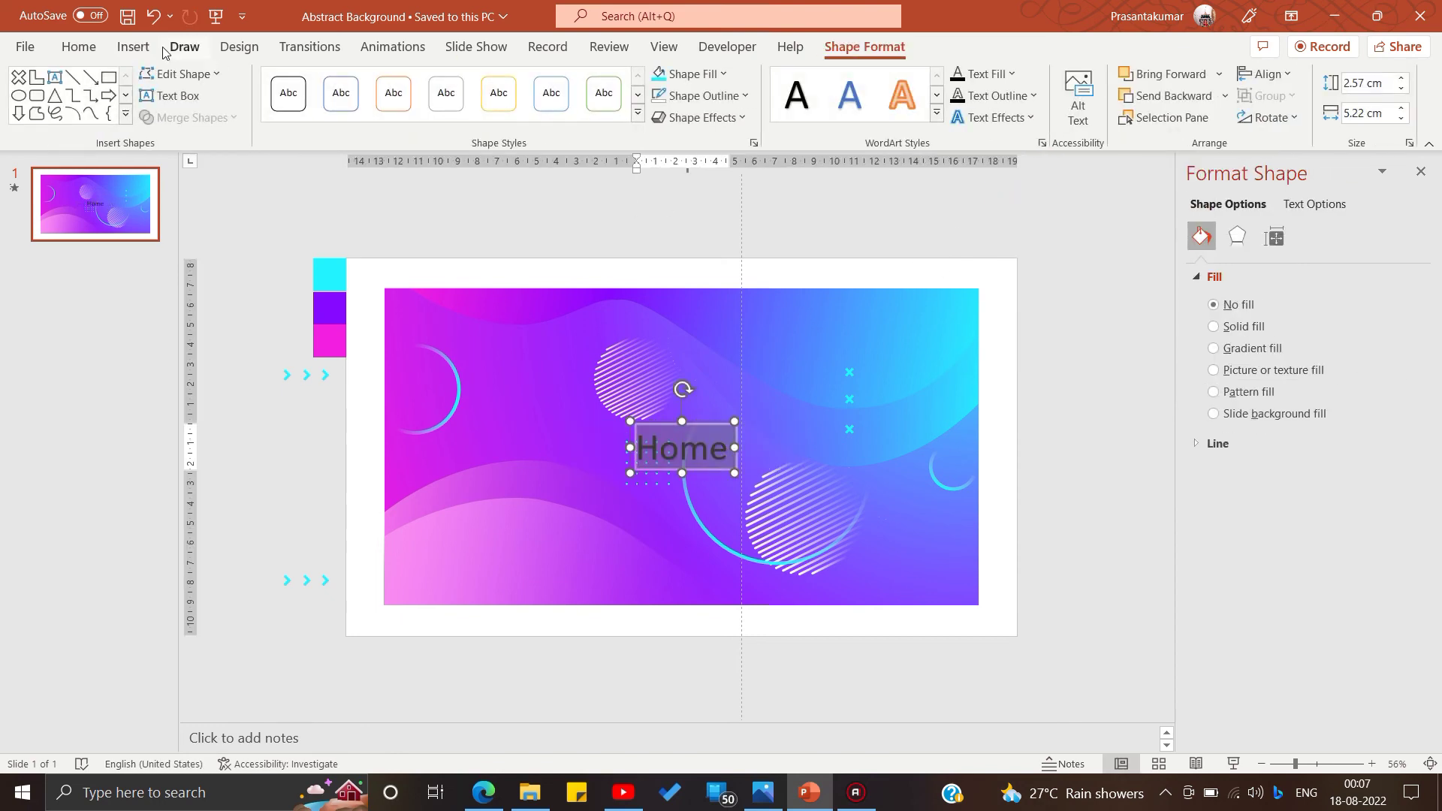
left_click(133, 47)
left_click(79, 47)
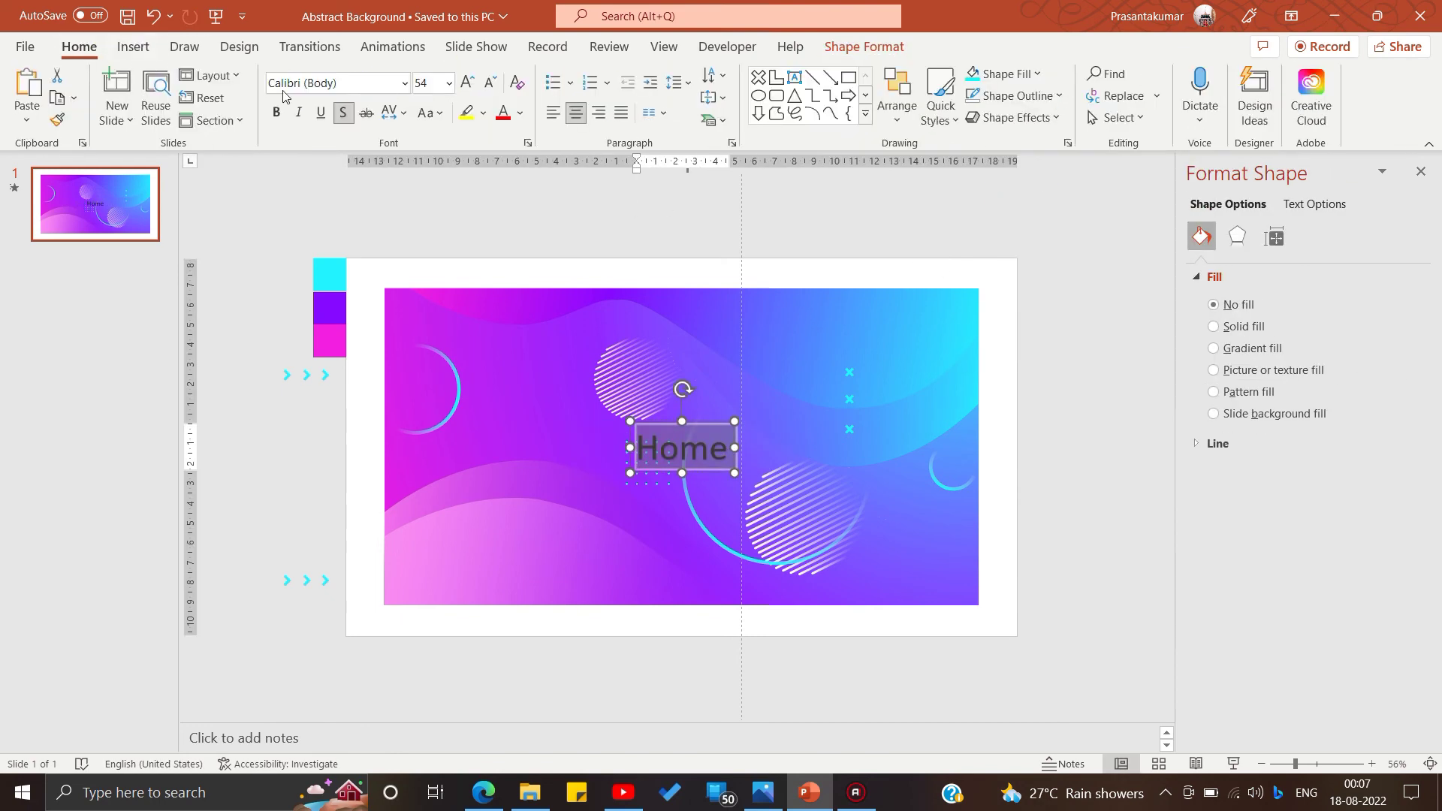
left_click(404, 82)
left_click(323, 589)
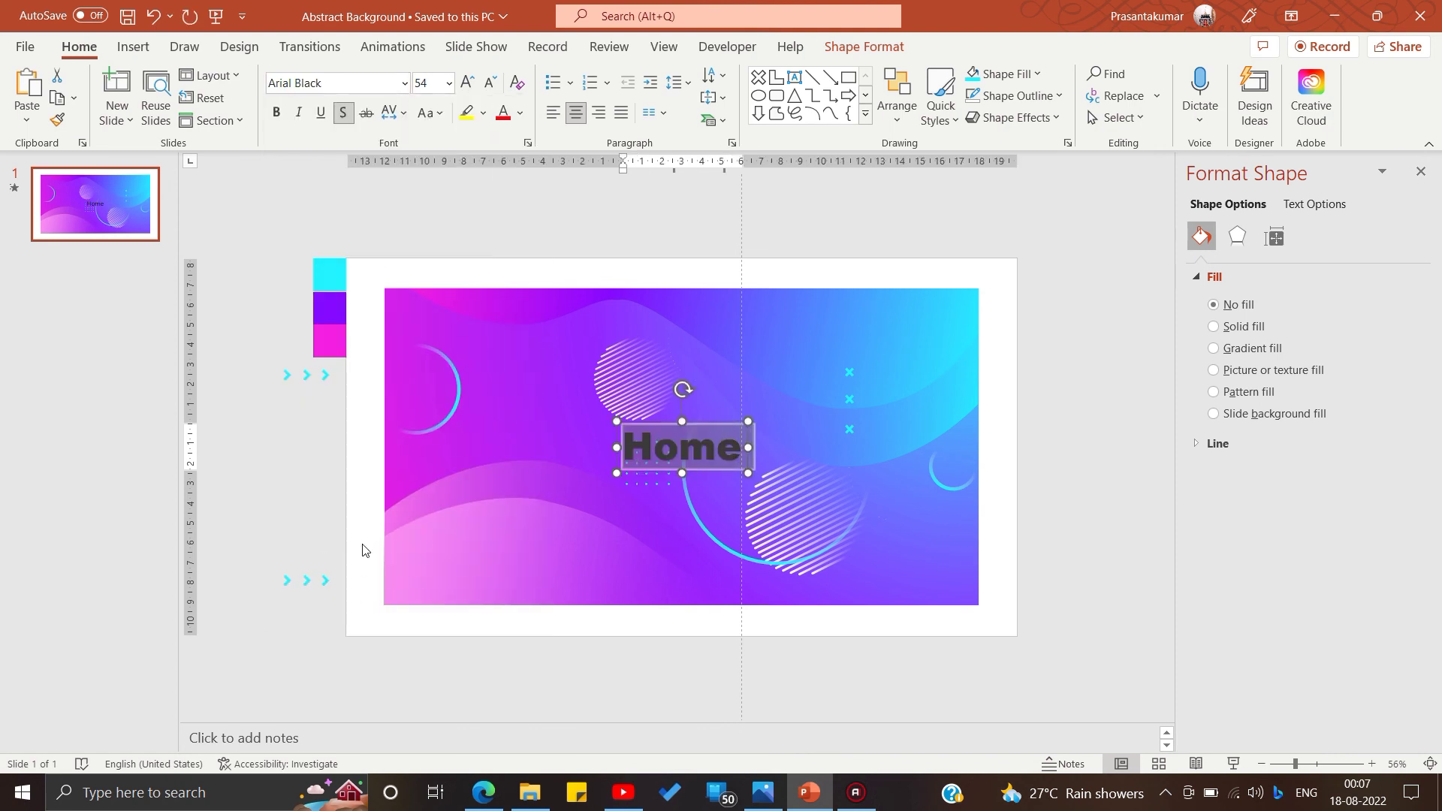
left_click(447, 83)
left_click(435, 223)
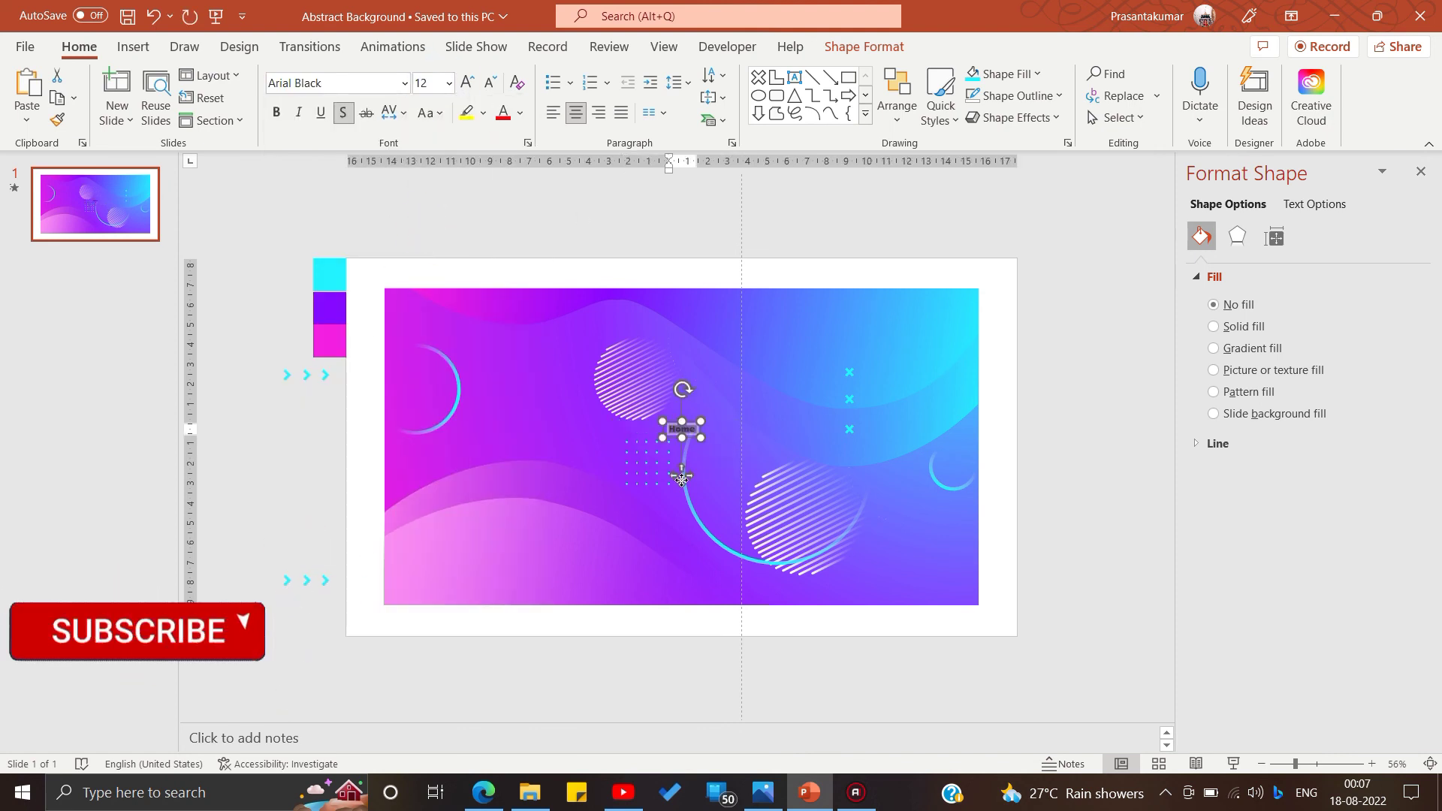
Give the Home text a white solid fill and move it up near the top-left.
left_click_drag(681, 479, 685, 368)
scroll(1326, 766, "up", 5)
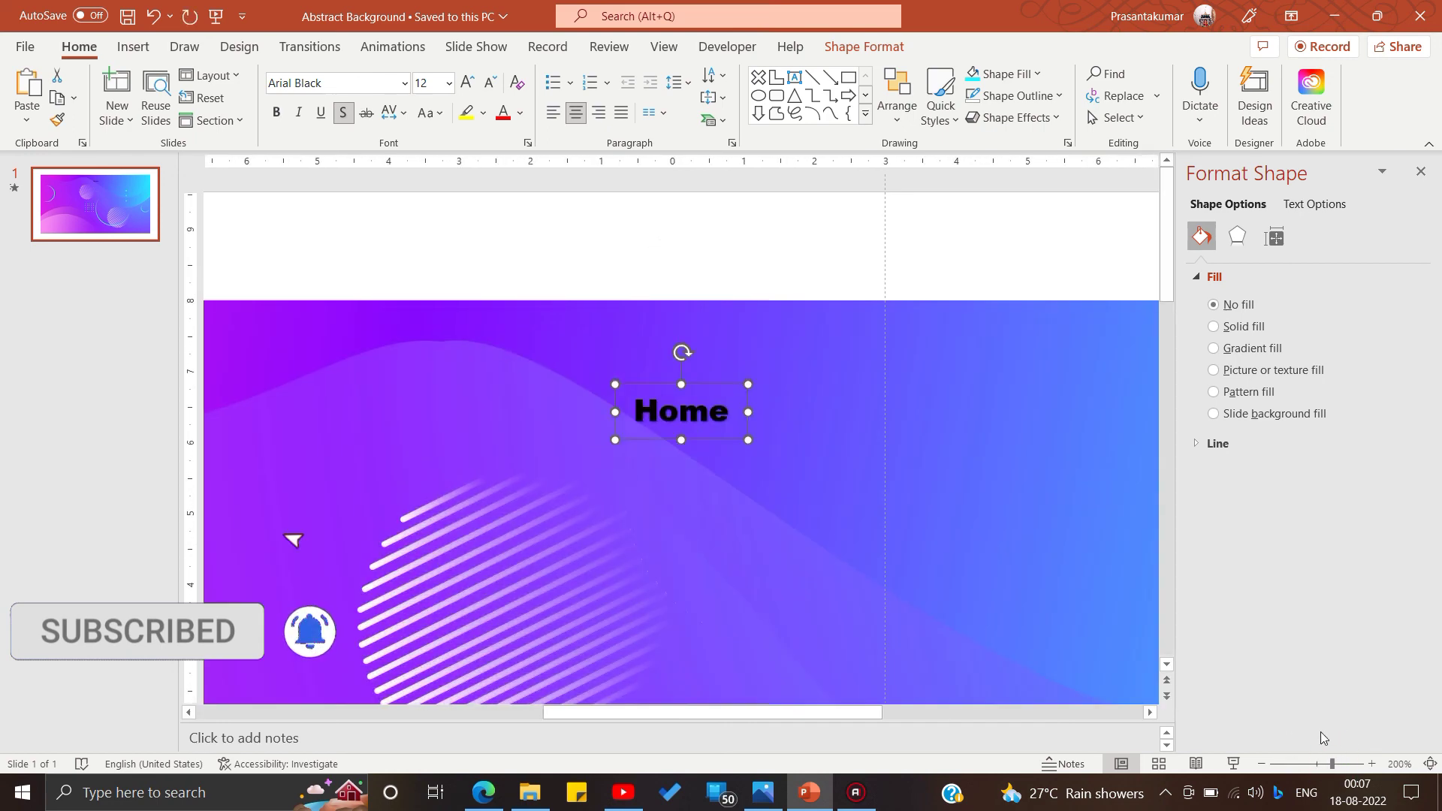
left_click(1314, 204)
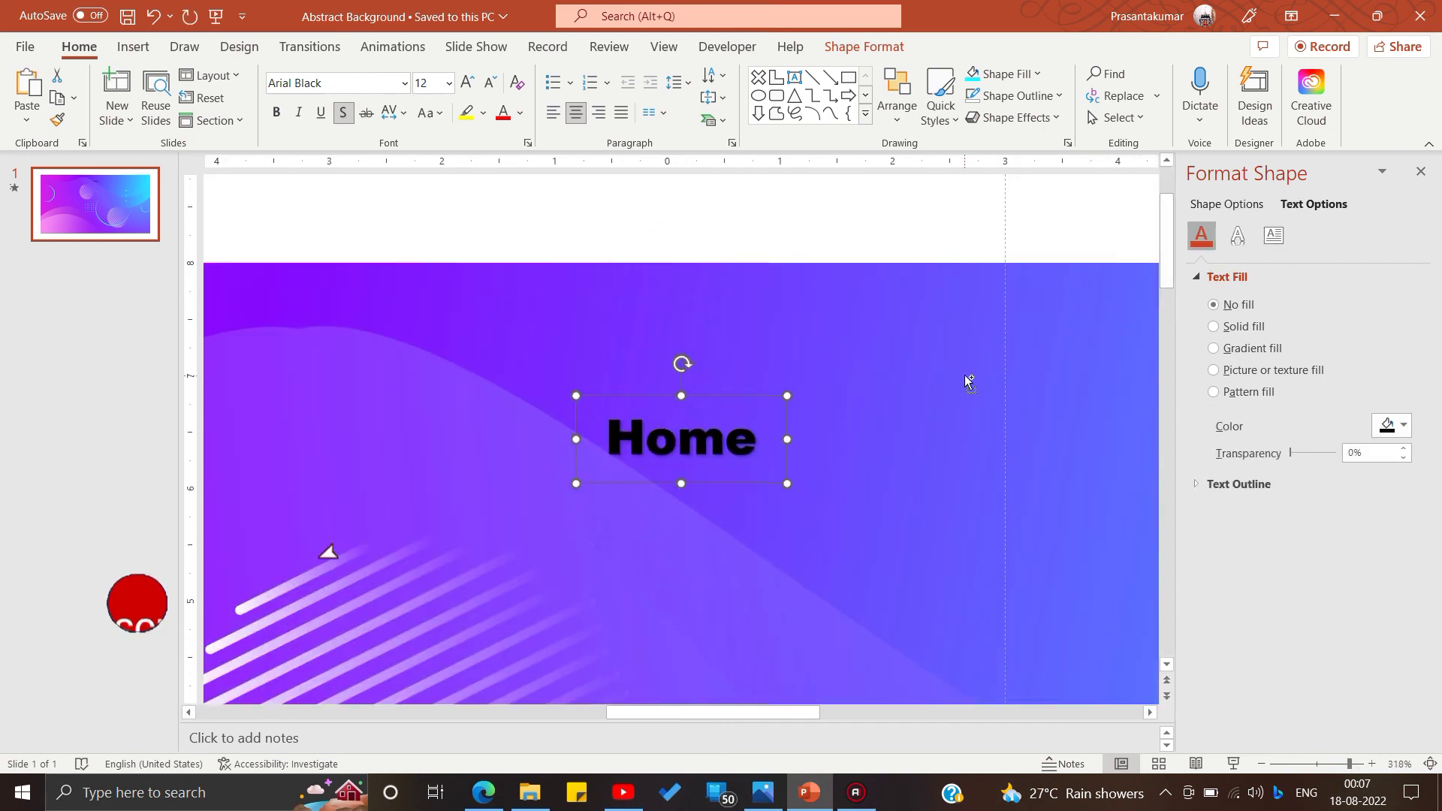
left_click(1213, 326)
left_click(1394, 425)
left_click(1295, 475)
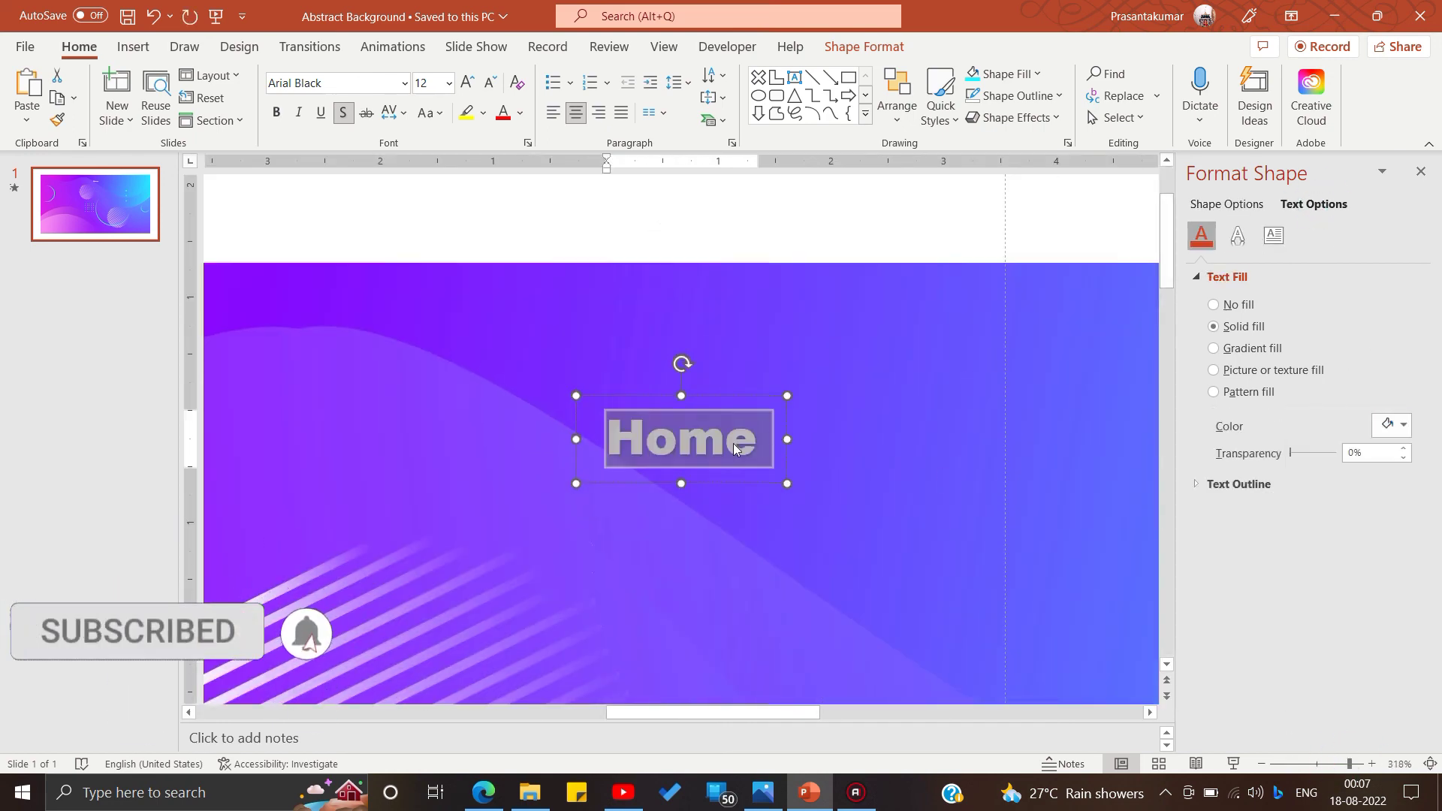
left_click(640, 373)
left_click(676, 436)
left_click(689, 389)
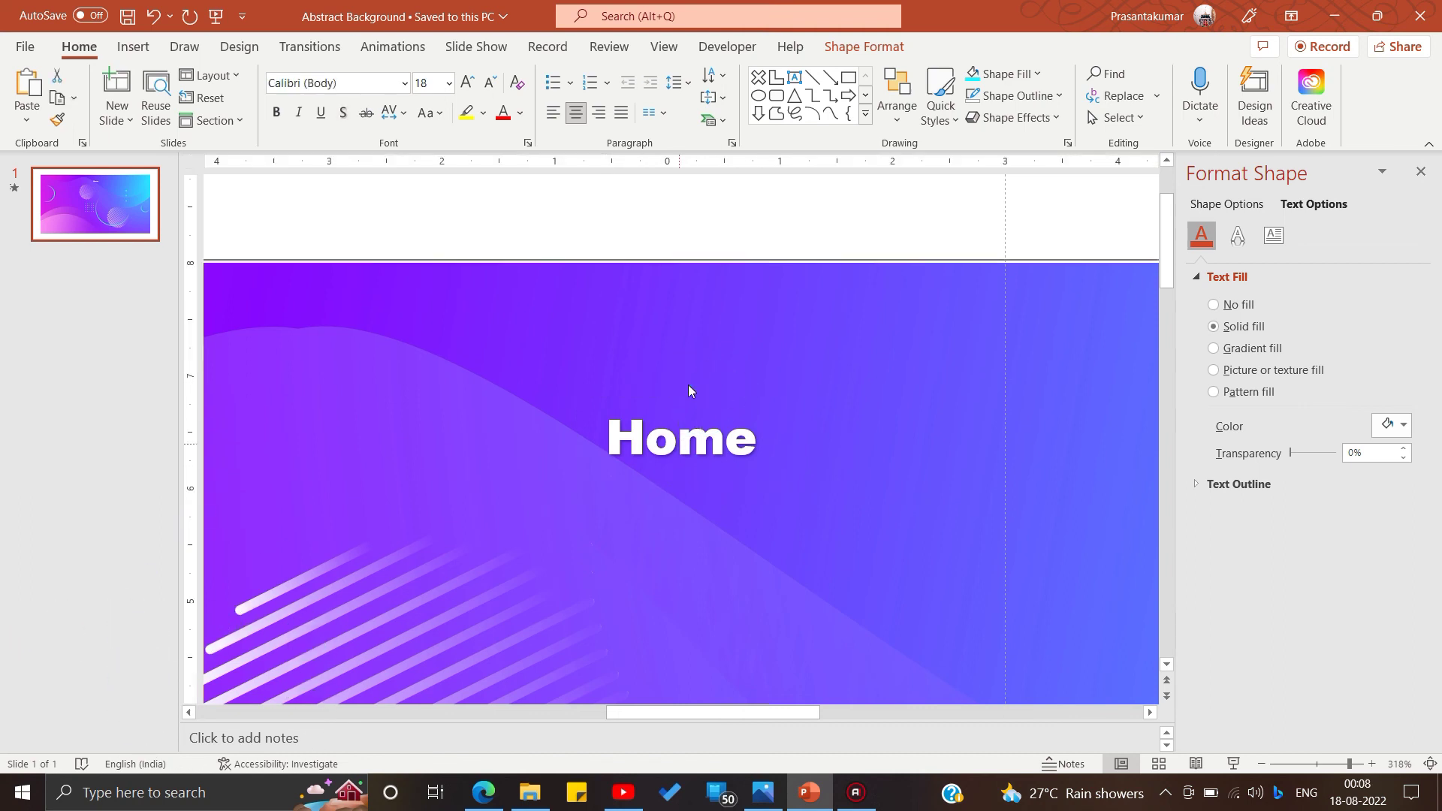
left_click(678, 440)
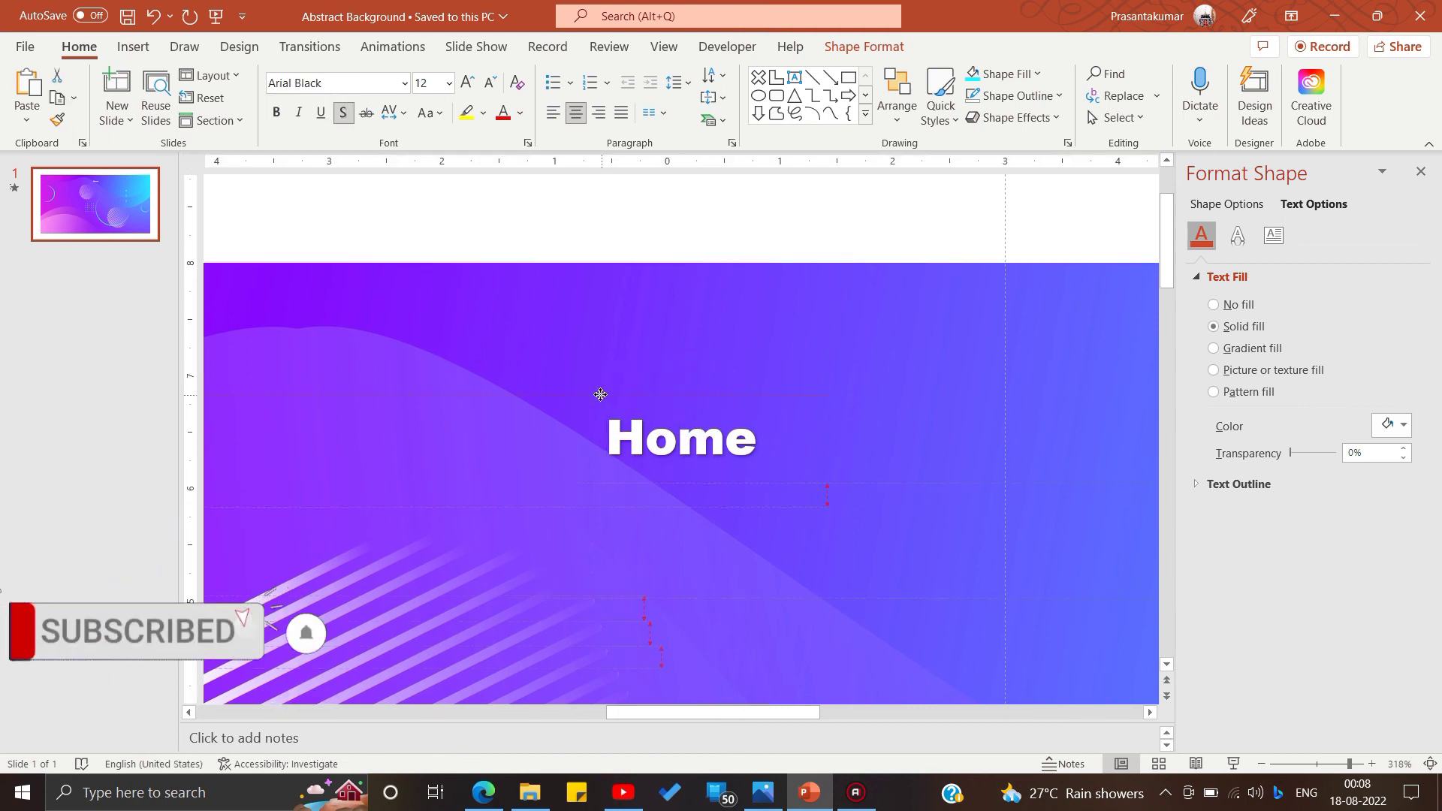
left_click_drag(598, 392, 506, 324)
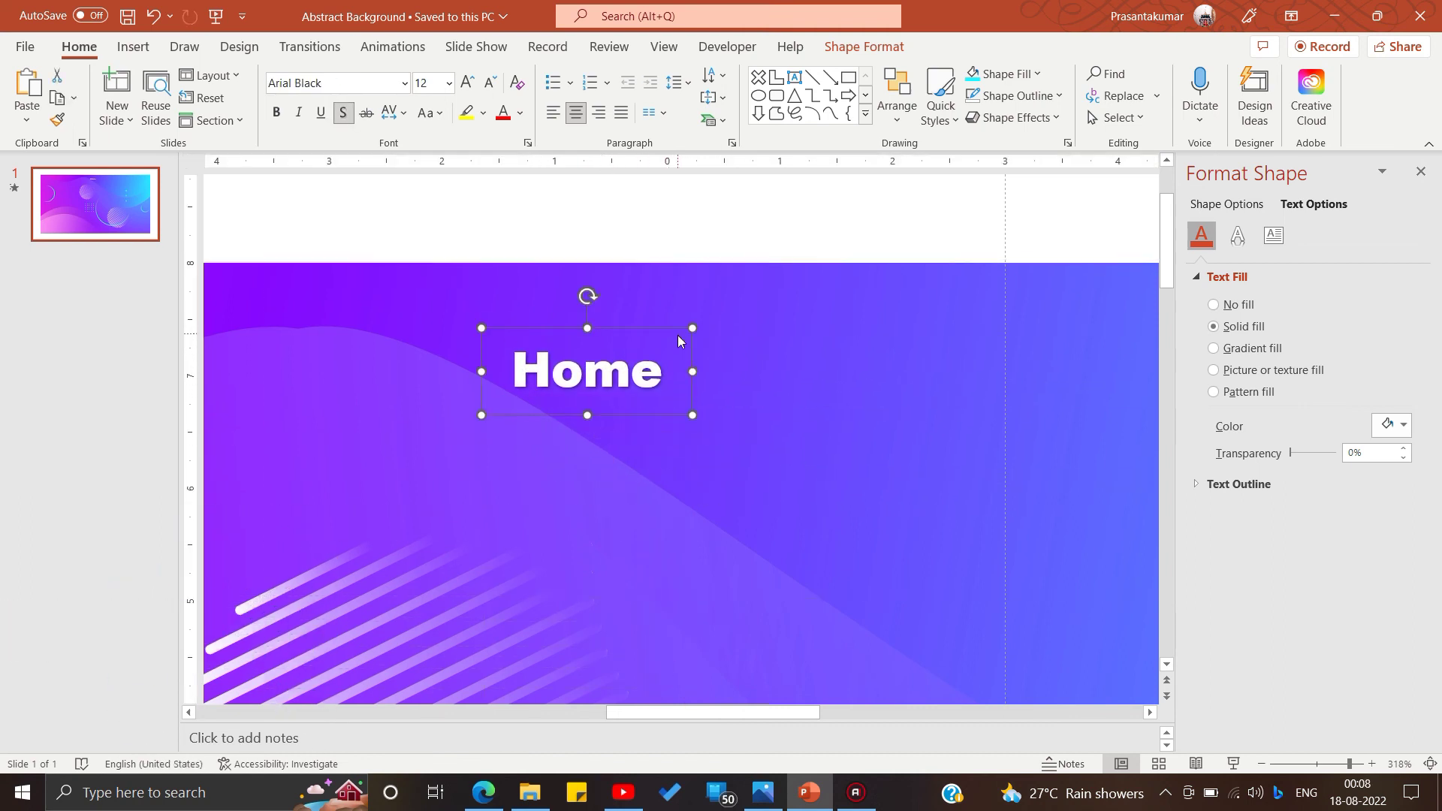
Copy the Home label to its right twice, renaming the copies 'About' and 'Gallery'.
left_click_drag(692, 349, 1005, 352)
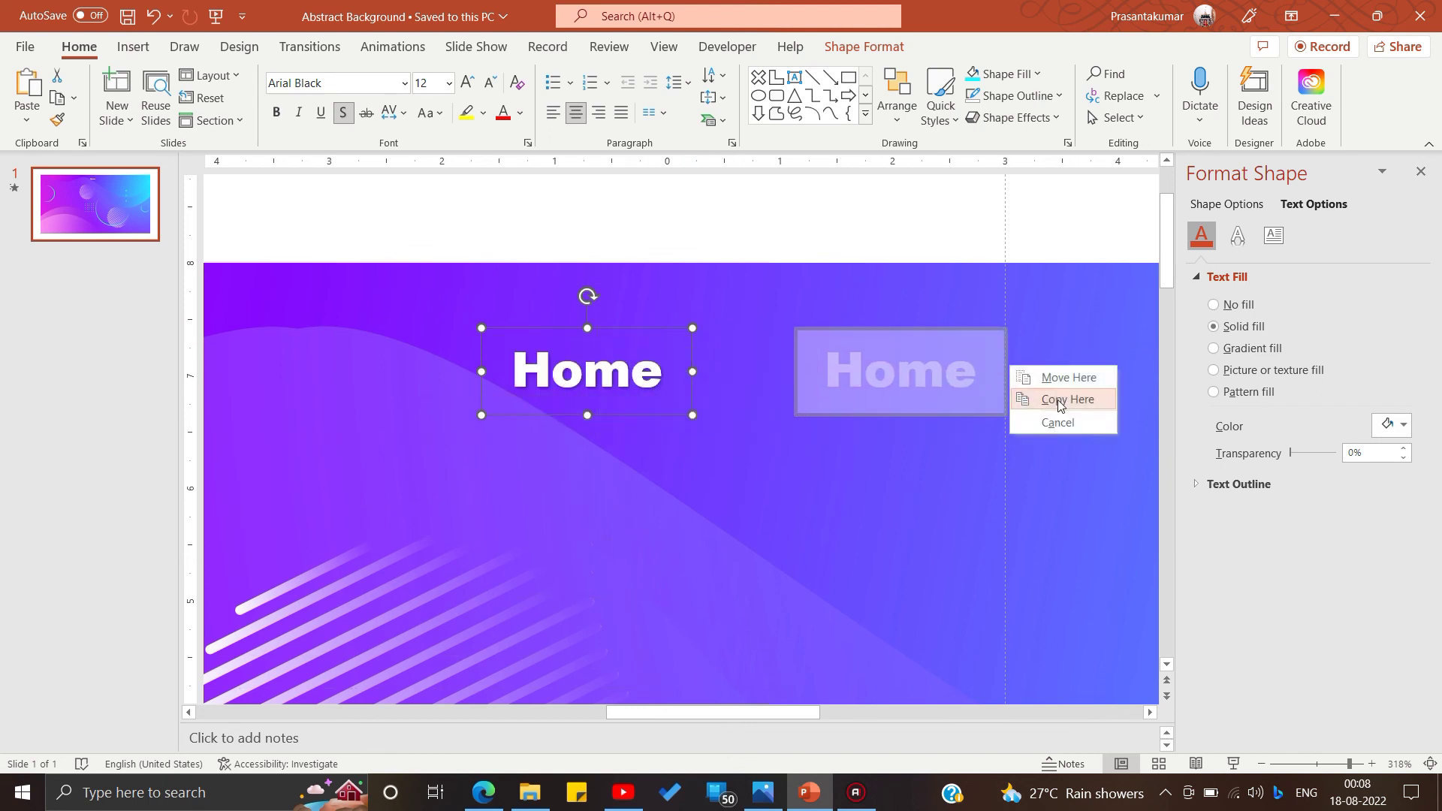
left_click(1033, 399)
double_click(969, 383)
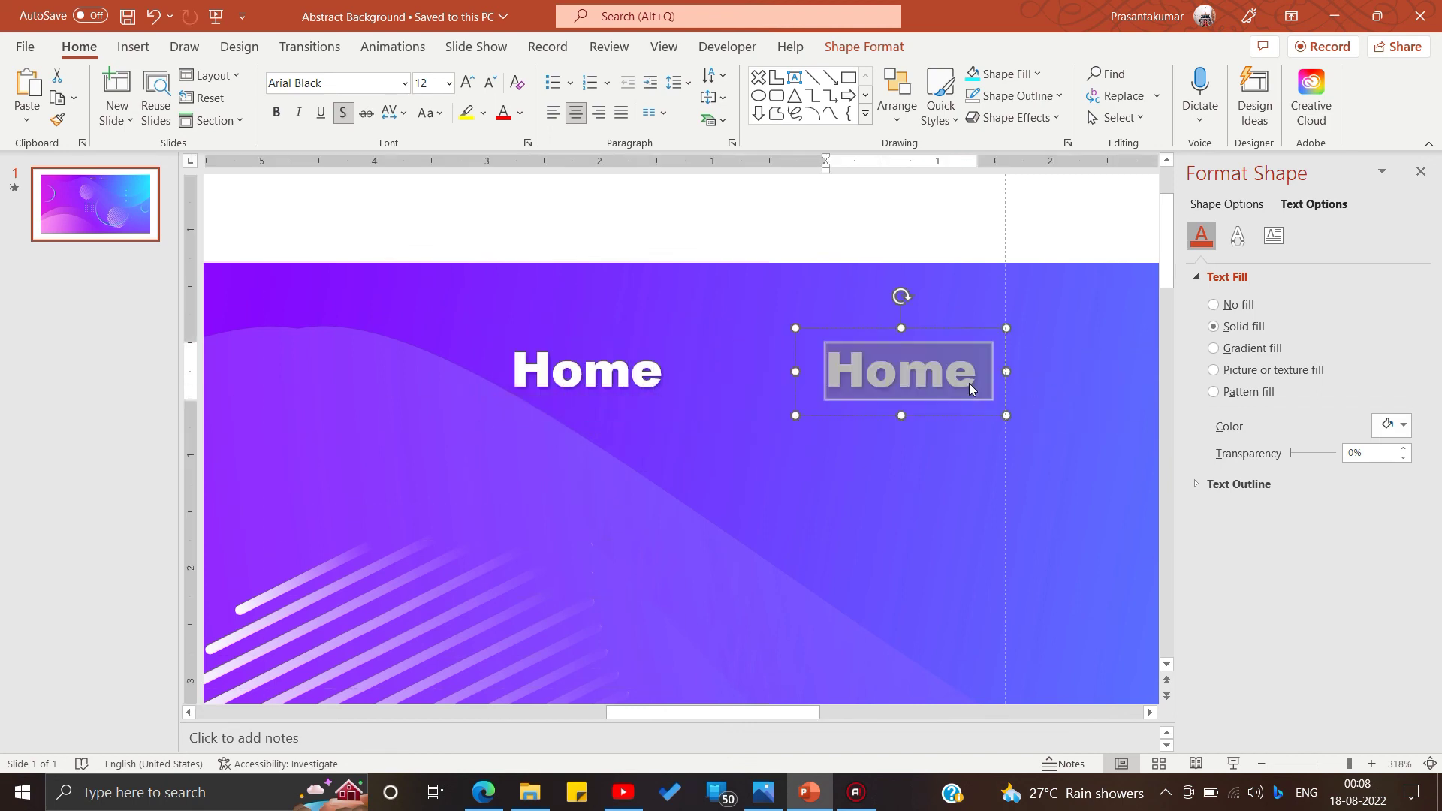
type("About")
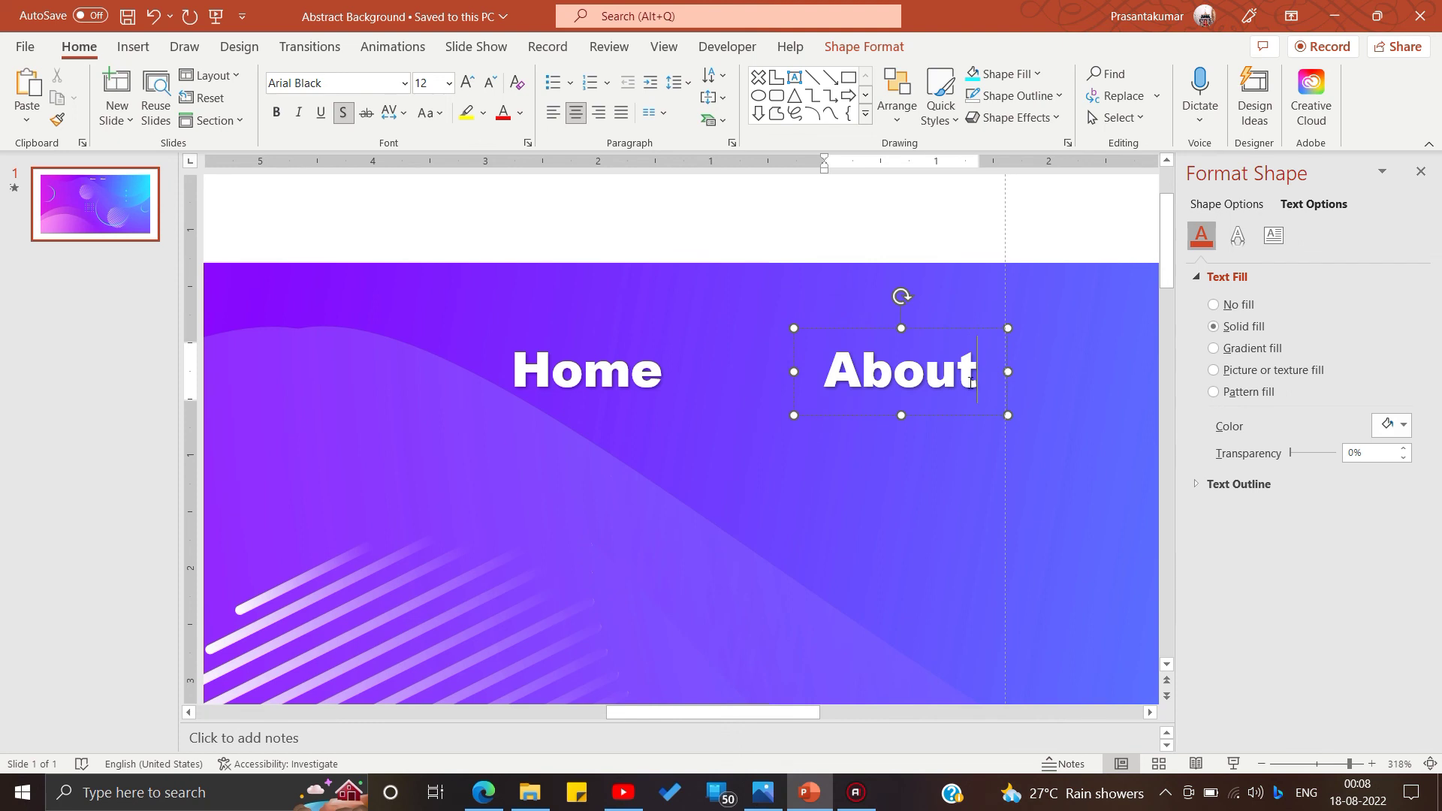
scroll(971, 382, "right", 5)
left_click_drag(549, 371, 877, 372)
double_click(839, 372)
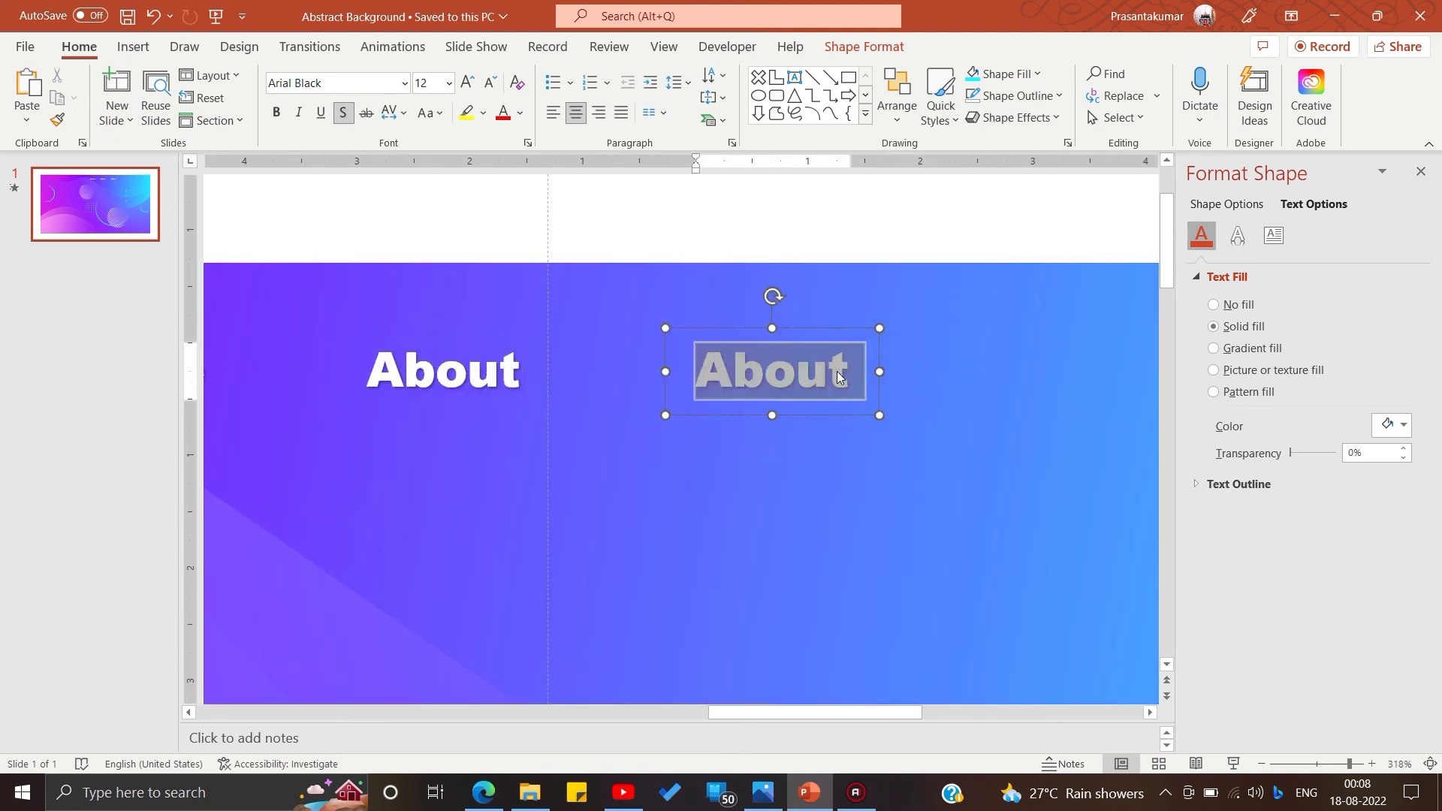
type("Gallery")
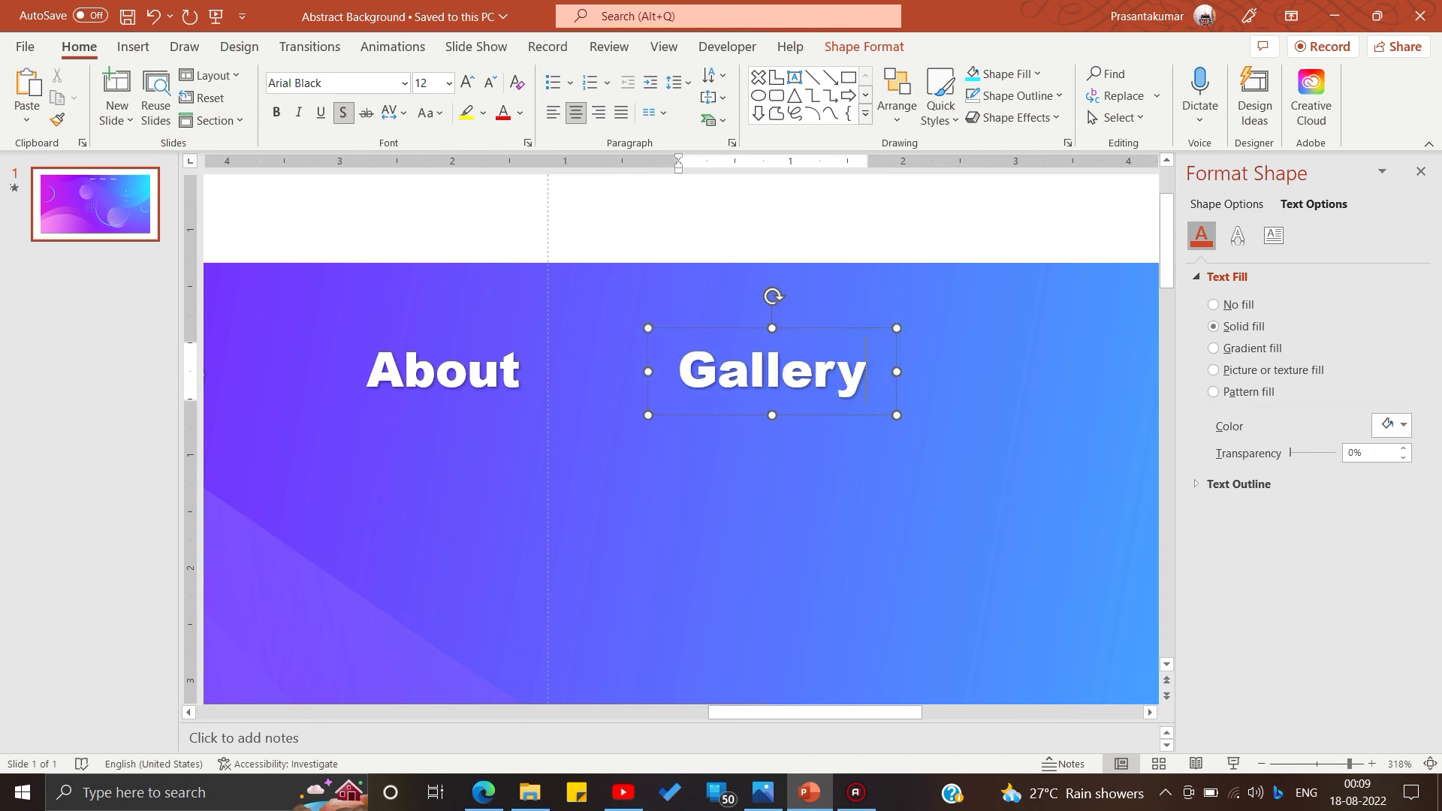
Draw a rounded-rectangle button left of centre, shortened to about 1.67 cm tall.
left_click(133, 46)
left_click(336, 98)
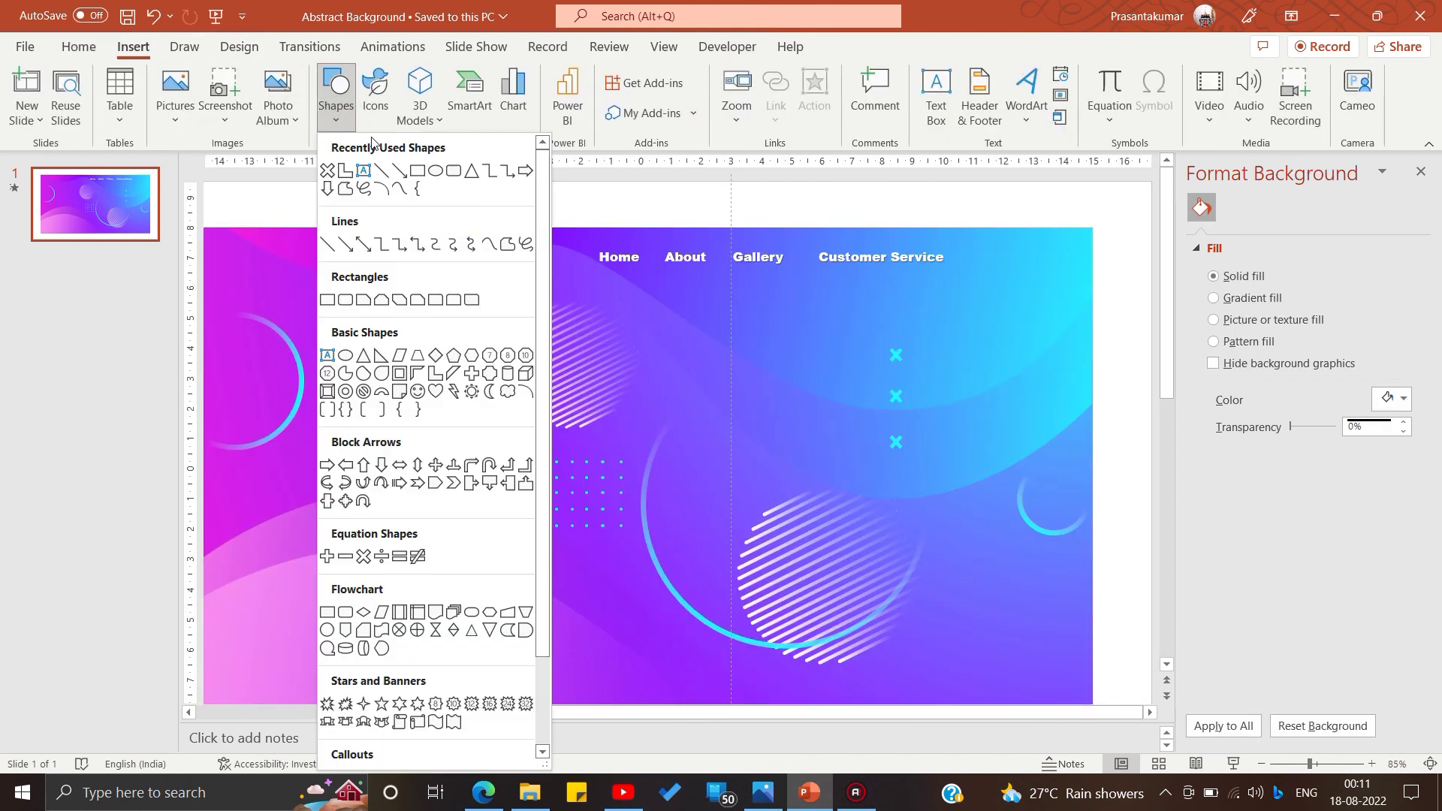
left_click(454, 171)
left_click_drag(385, 450, 581, 529)
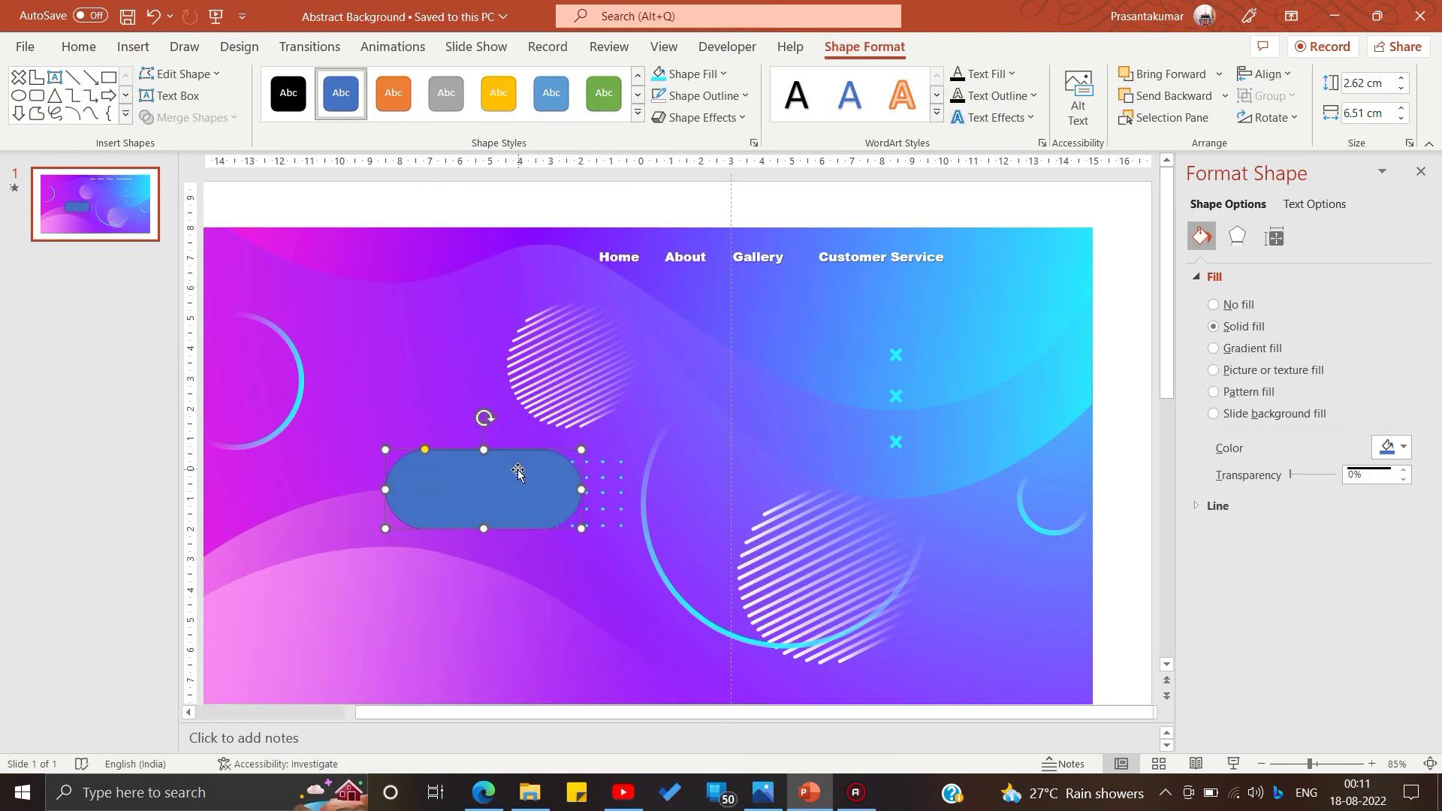
left_click_drag(484, 450, 483, 479)
Label the button 'Subscribe' at font size 36, then drag a copy of the Home label leftward.
left_click(481, 504)
type("Subscribe")
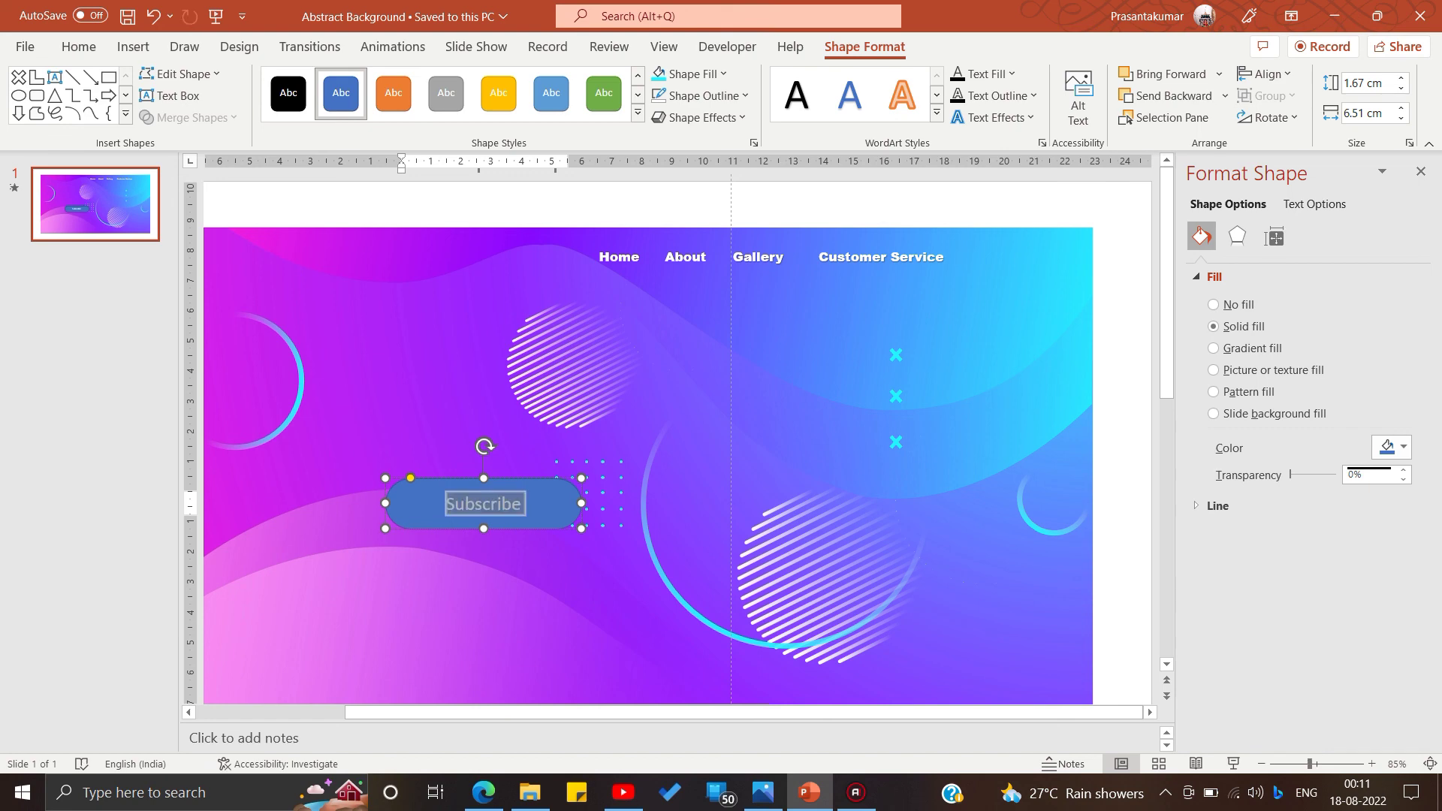
left_click(79, 47)
left_click(448, 83)
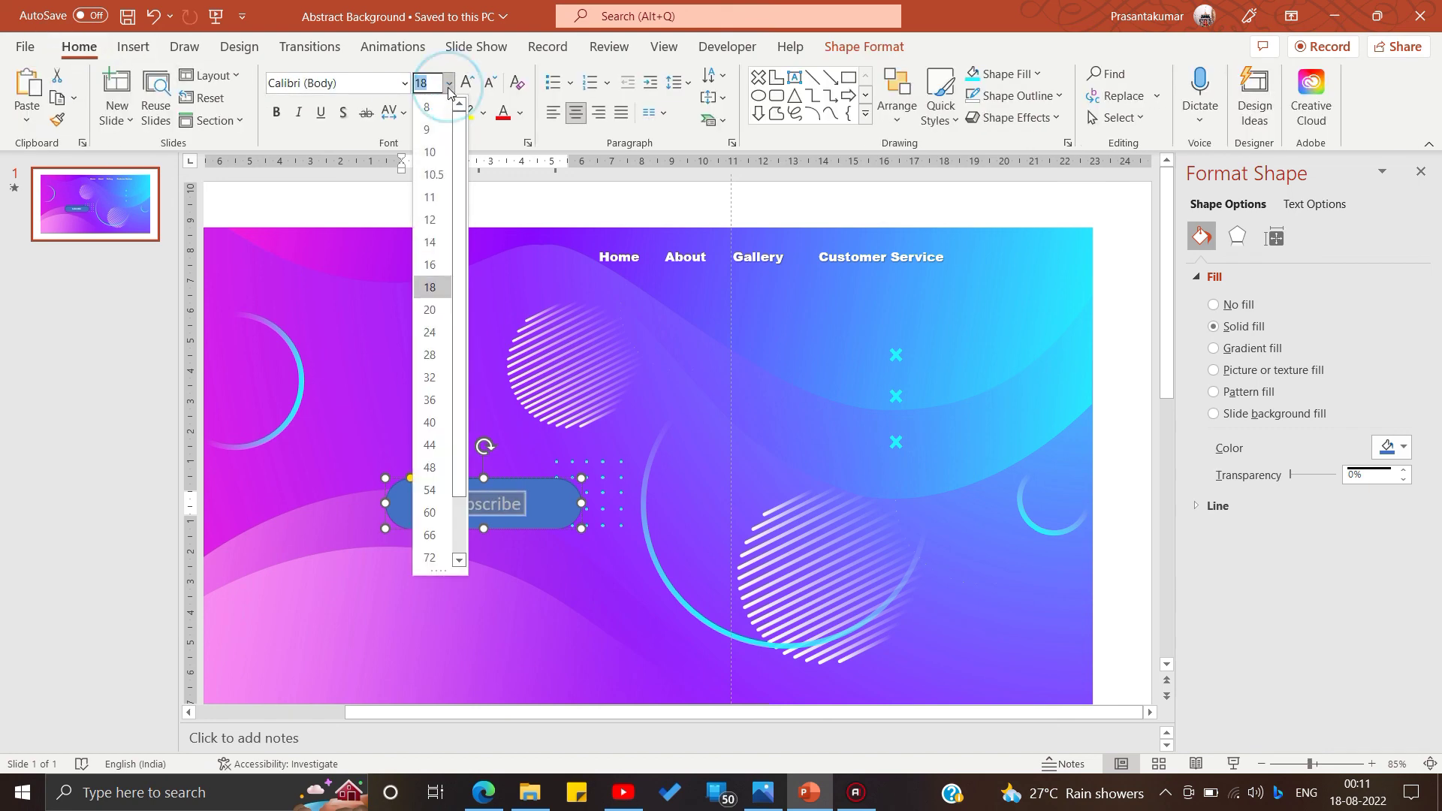
left_click(432, 400)
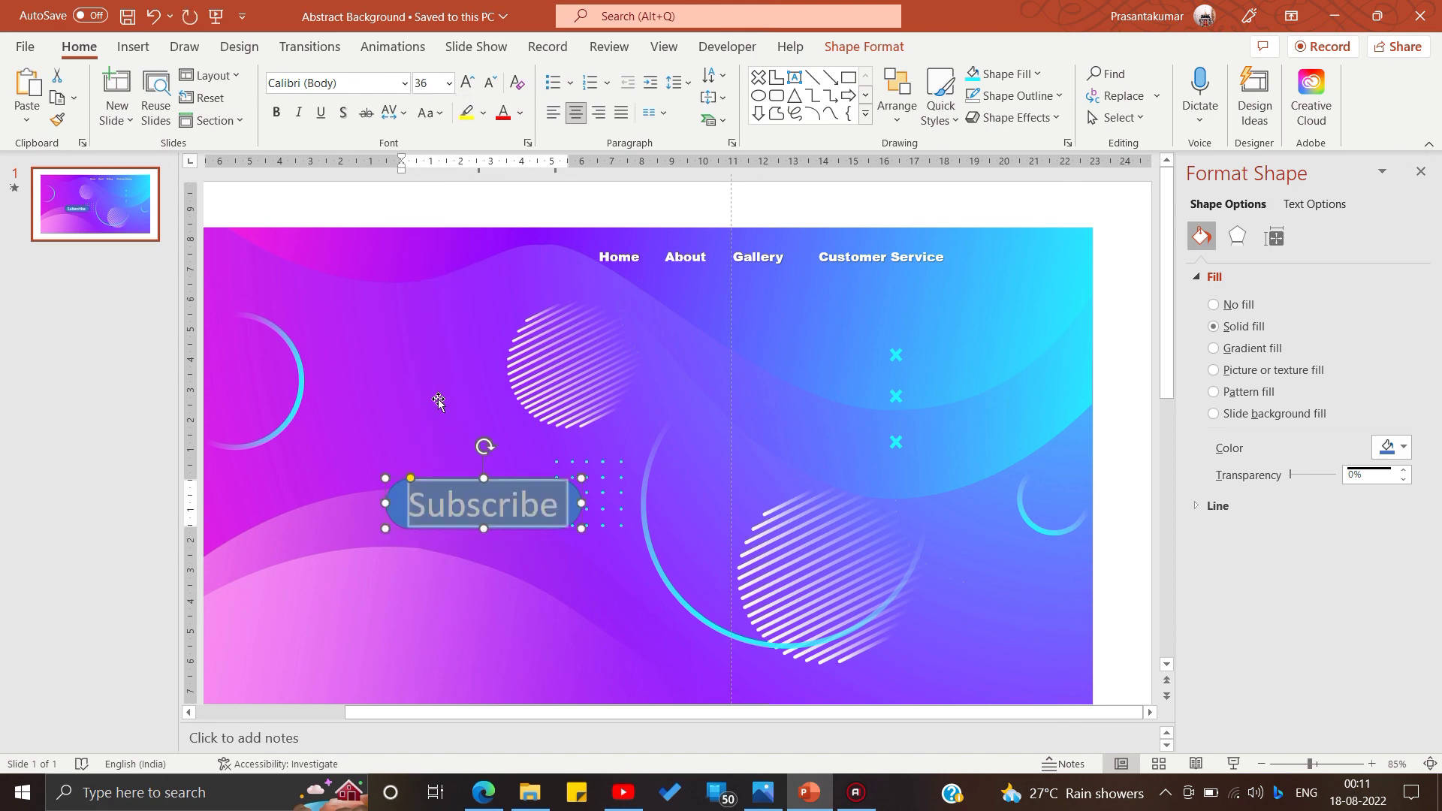
left_click(522, 454)
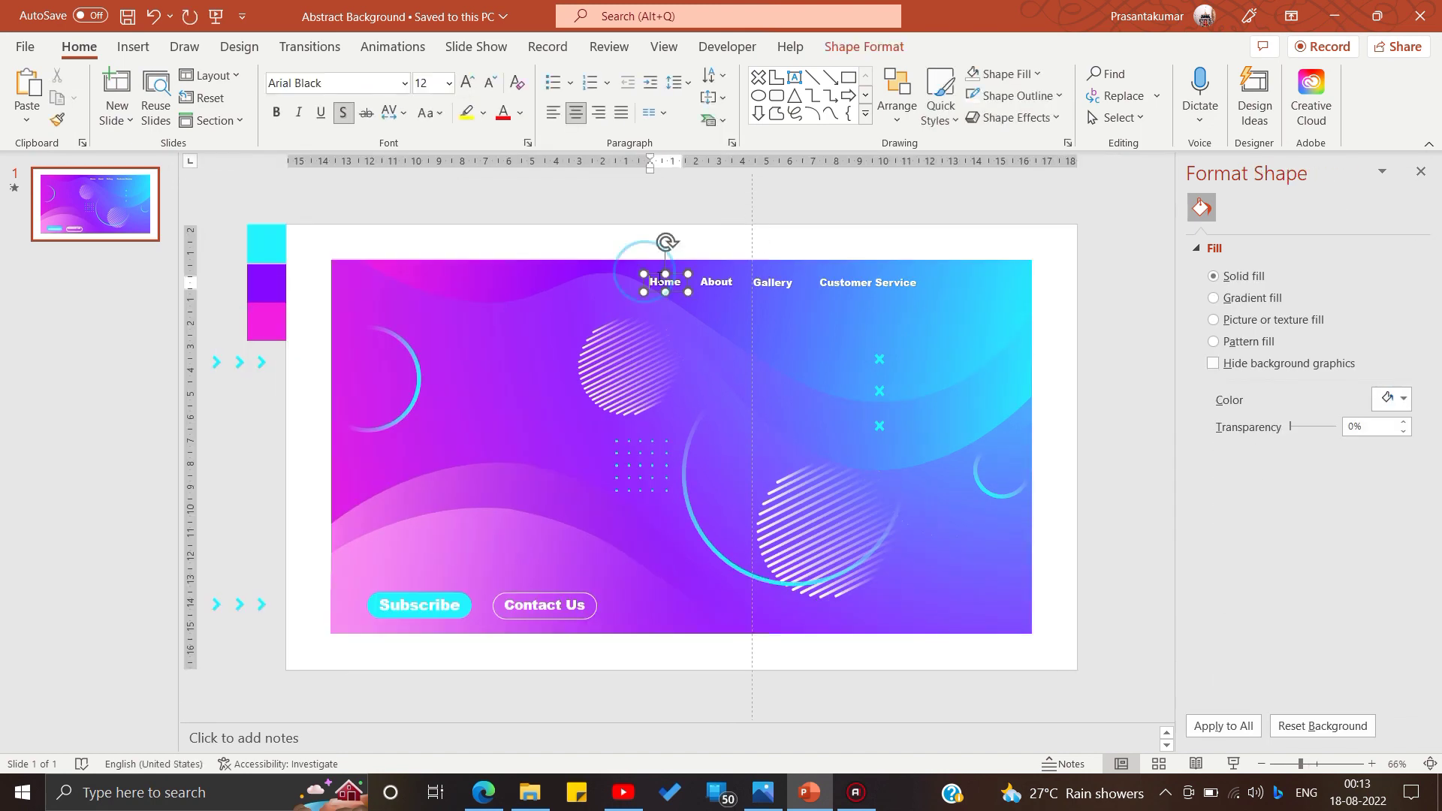
left_click_drag(666, 282, 478, 417)
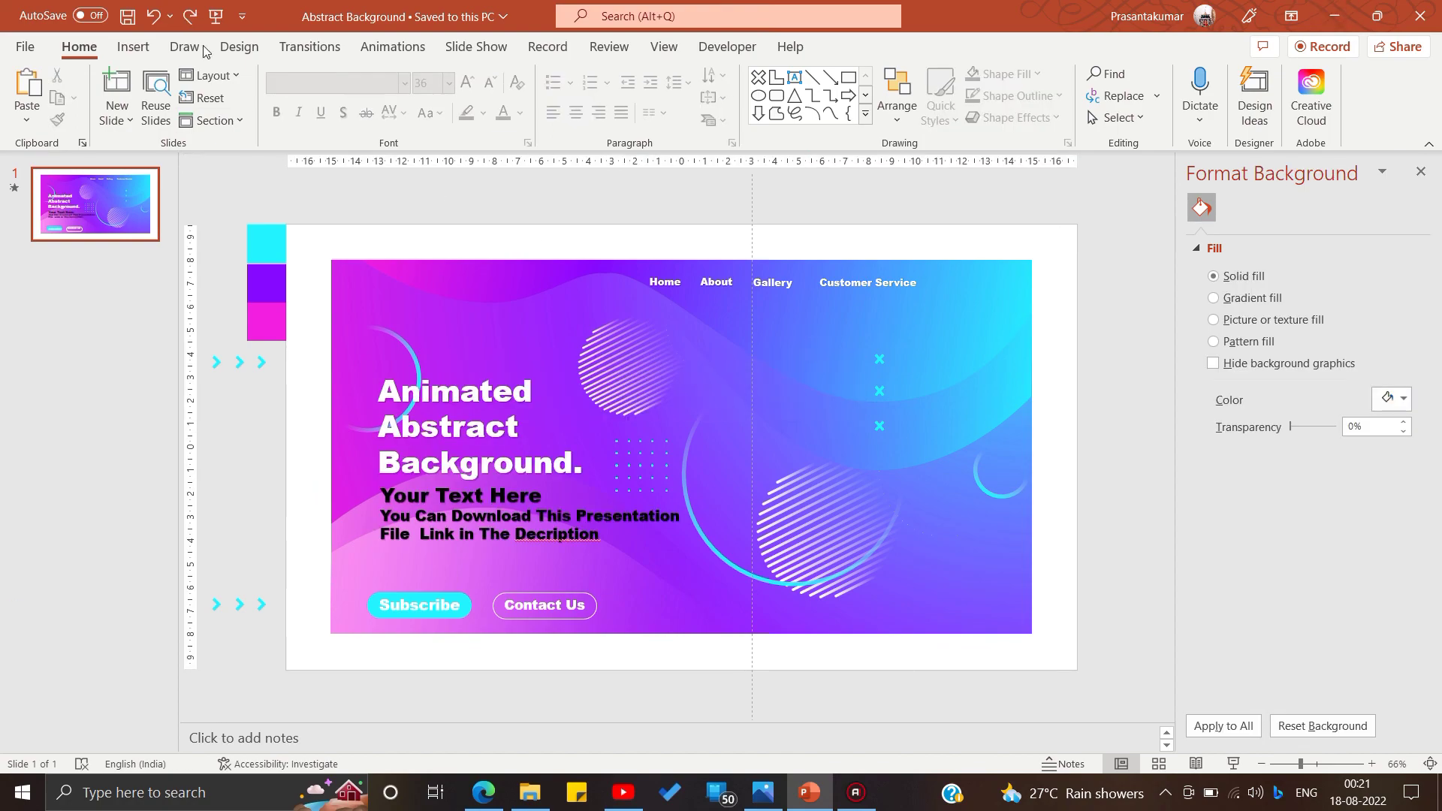
key("F5")
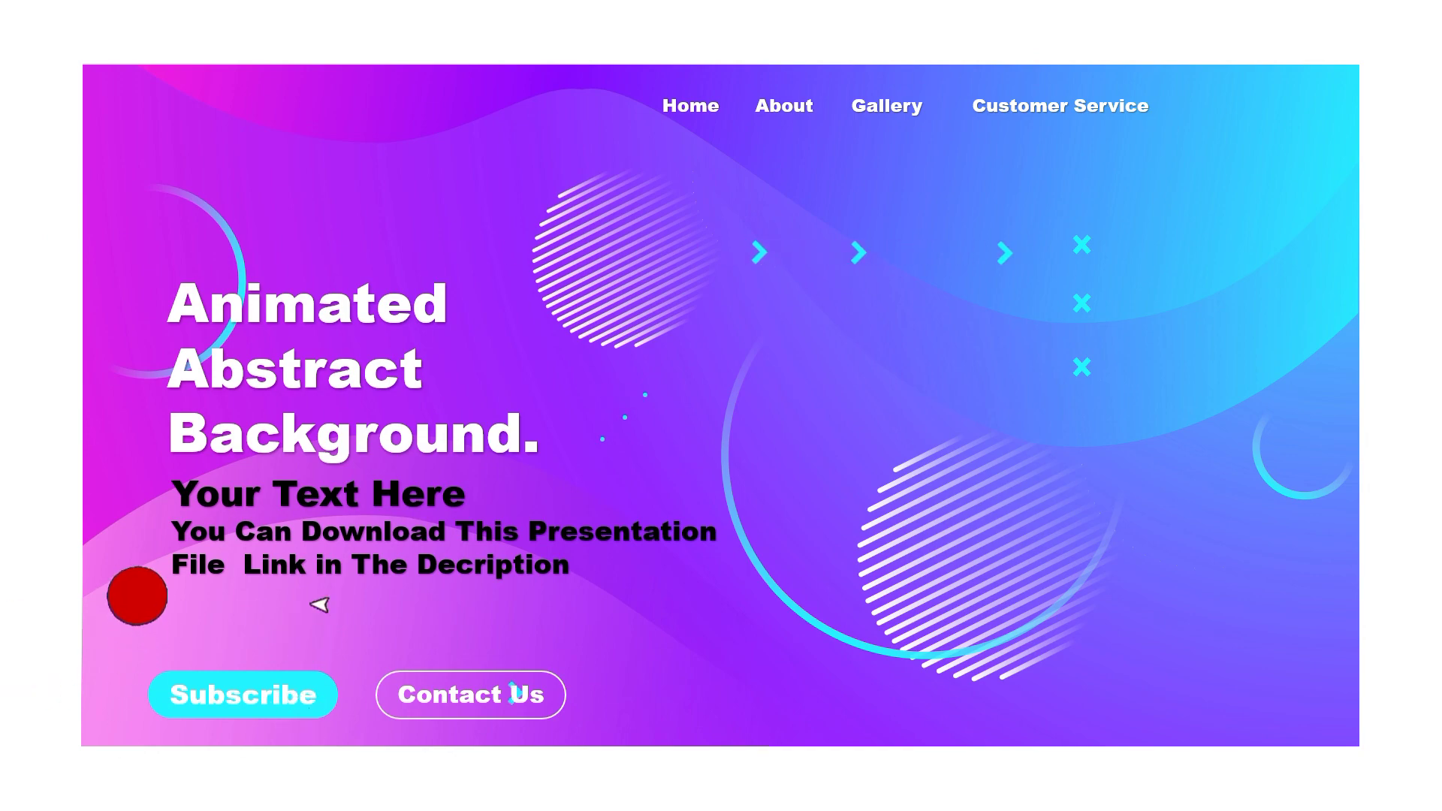
key("Escape")
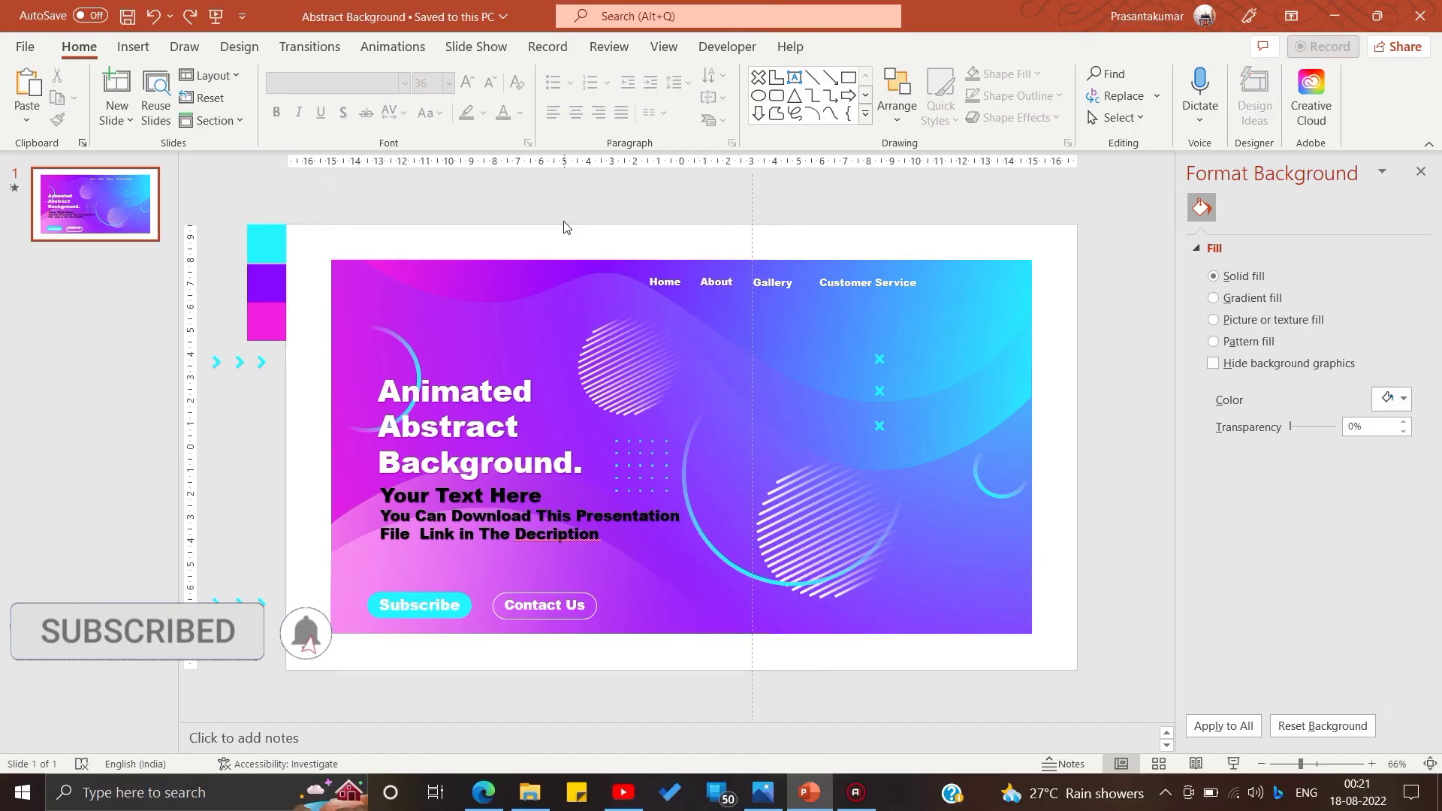